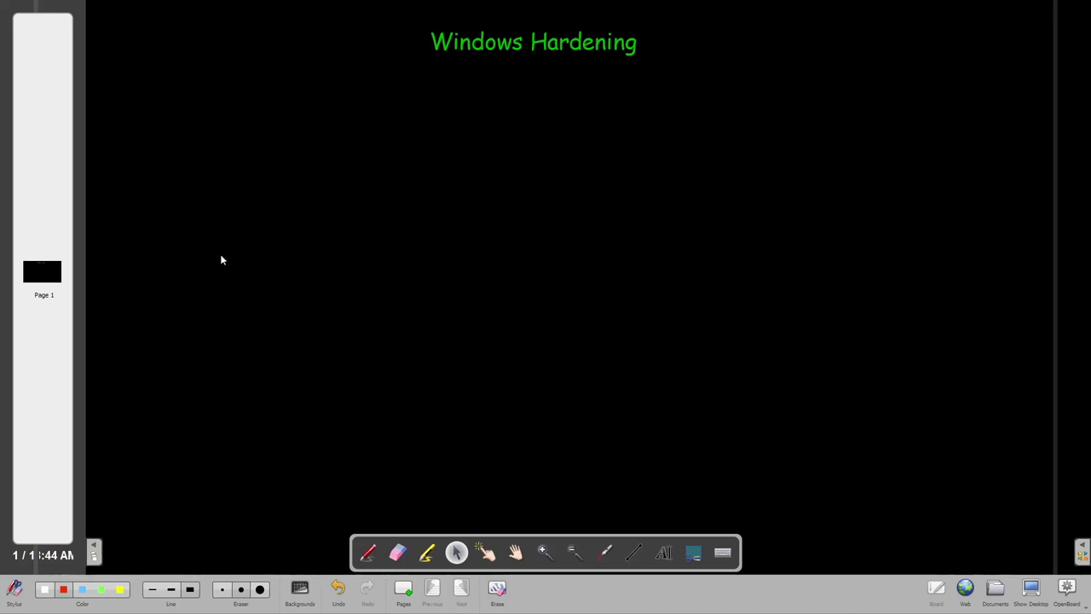
Underline the Windows Hardening title and handwrite "1] Identity Mgm" in blue beneath it as the first topic
left_click(64, 589)
left_click_drag(646, 61, 420, 66)
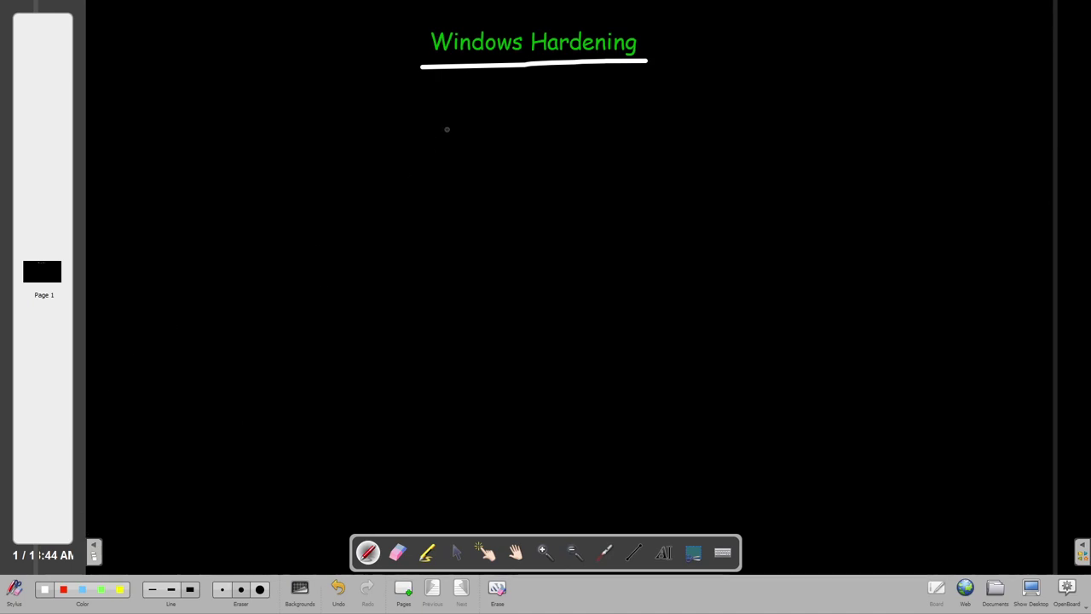
left_click(82, 589)
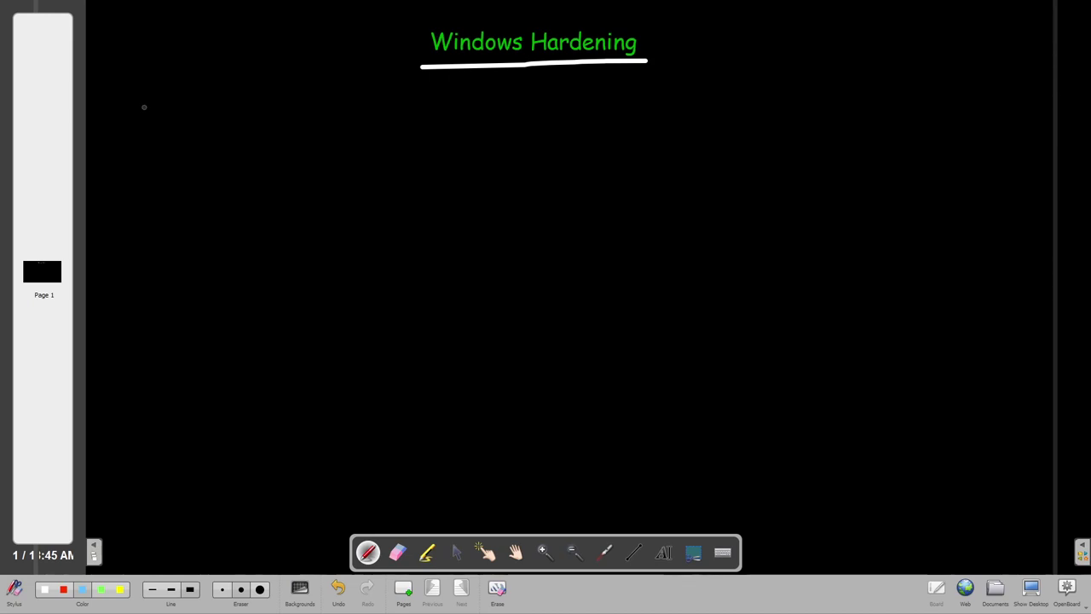
mouse_move(129, 120)
left_mouse_down()
mouse_move(130, 133)
mouse_move(145, 112)
mouse_move(150, 151)
left_mouse_up()
mouse_move(192, 117)
left_mouse_down()
mouse_move(208, 116)
mouse_move(212, 145)
mouse_move(305, 151)
left_mouse_up()
mouse_move(317, 112)
left_mouse_down()
mouse_move(322, 152)
mouse_move(331, 139)
left_mouse_up()
left_click_drag(333, 140, 340, 150)
left_click_drag(351, 114, 354, 150)
mouse_move(344, 135)
left_mouse_down()
mouse_move(365, 132)
mouse_move(394, 167)
mouse_move(377, 179)
left_mouse_up()
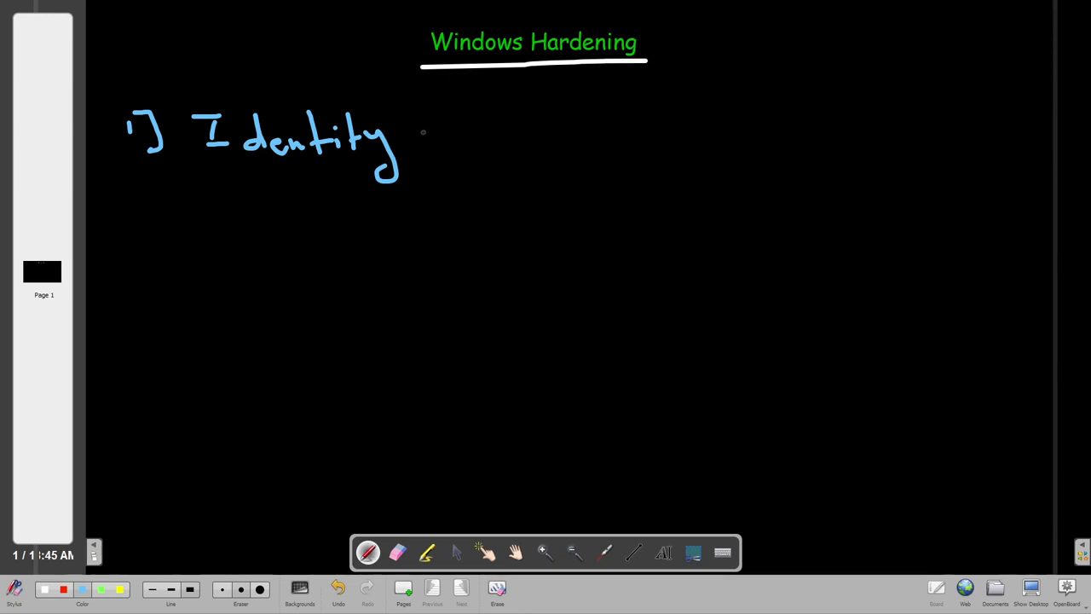
mouse_move(445, 132)
left_mouse_down()
mouse_move(453, 120)
mouse_move(494, 140)
mouse_move(531, 126)
left_mouse_up()
Handwrite "2] Net" and "3] App" in blue under the first topic
left_click_drag(149, 218, 170, 240)
mouse_move(162, 196)
left_mouse_down()
mouse_move(192, 195)
mouse_move(187, 271)
mouse_move(242, 211)
mouse_move(287, 205)
left_mouse_up()
left_click_drag(311, 241, 338, 247)
mouse_move(338, 208)
left_mouse_down()
mouse_move(341, 258)
mouse_move(348, 229)
left_mouse_up()
mouse_move(175, 305)
left_mouse_down()
mouse_move(191, 313)
mouse_move(179, 331)
mouse_move(225, 368)
left_mouse_up()
mouse_move(268, 314)
left_mouse_down()
mouse_move(293, 306)
mouse_move(317, 346)
left_mouse_up()
mouse_move(290, 337)
left_mouse_down()
mouse_move(305, 331)
mouse_move(324, 365)
left_mouse_up()
mouse_move(324, 324)
left_mouse_down()
mouse_move(367, 376)
mouse_move(353, 338)
left_mouse_up()
Handwrite "4] Storage" in blue below the App topic
mouse_move(201, 404)
left_mouse_down()
mouse_move(203, 417)
mouse_move(229, 416)
left_mouse_up()
left_click_drag(224, 408, 251, 489)
mouse_move(308, 417)
left_mouse_down()
mouse_move(294, 445)
mouse_move(334, 456)
mouse_move(363, 443)
left_mouse_up()
mouse_move(372, 443)
left_mouse_down()
mouse_move(383, 435)
mouse_move(421, 479)
mouse_move(411, 460)
left_mouse_up()
mouse_move(435, 443)
left_mouse_down()
mouse_move(445, 436)
mouse_move(452, 448)
left_mouse_up()
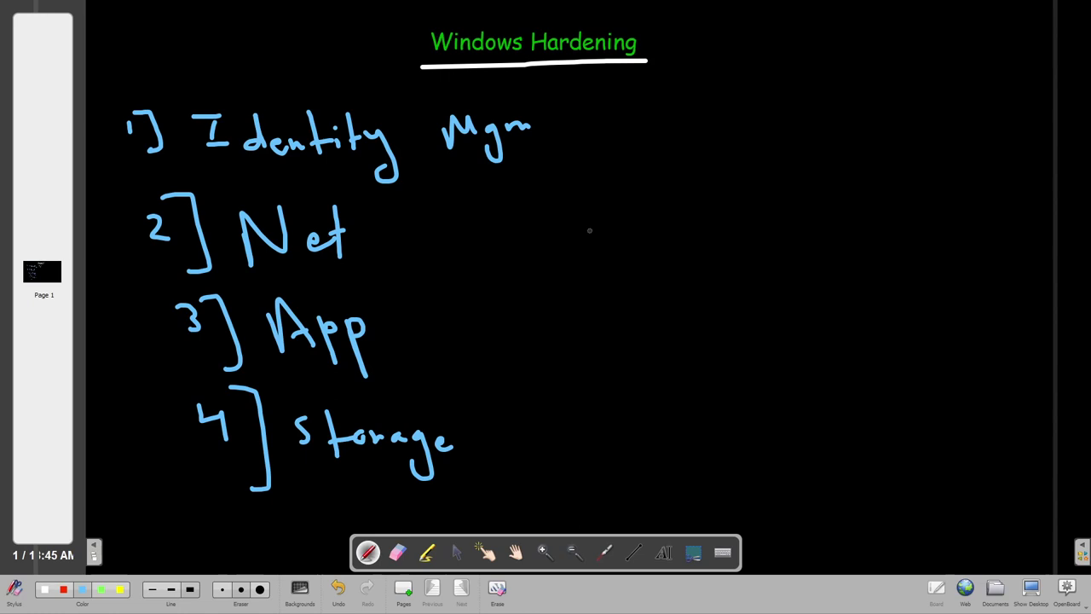
Handwrite "5] updates" in blue to the right of the topic list, erasing and rewriting the misspelled ending
left_click_drag(672, 179, 653, 210)
mouse_move(676, 155)
left_mouse_down()
mouse_move(718, 198)
mouse_move(691, 230)
left_mouse_up()
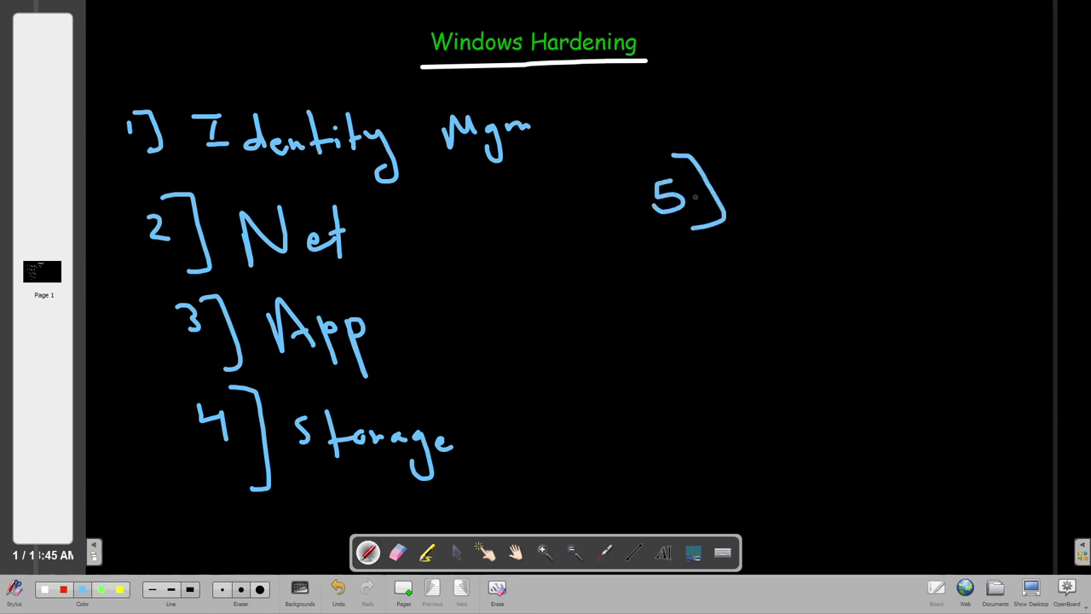
mouse_move(750, 169)
left_mouse_down()
mouse_move(770, 170)
mouse_move(781, 187)
left_mouse_up()
mouse_move(790, 163)
left_mouse_down()
mouse_move(794, 179)
mouse_move(842, 180)
mouse_move(861, 149)
mouse_move(883, 179)
left_mouse_up()
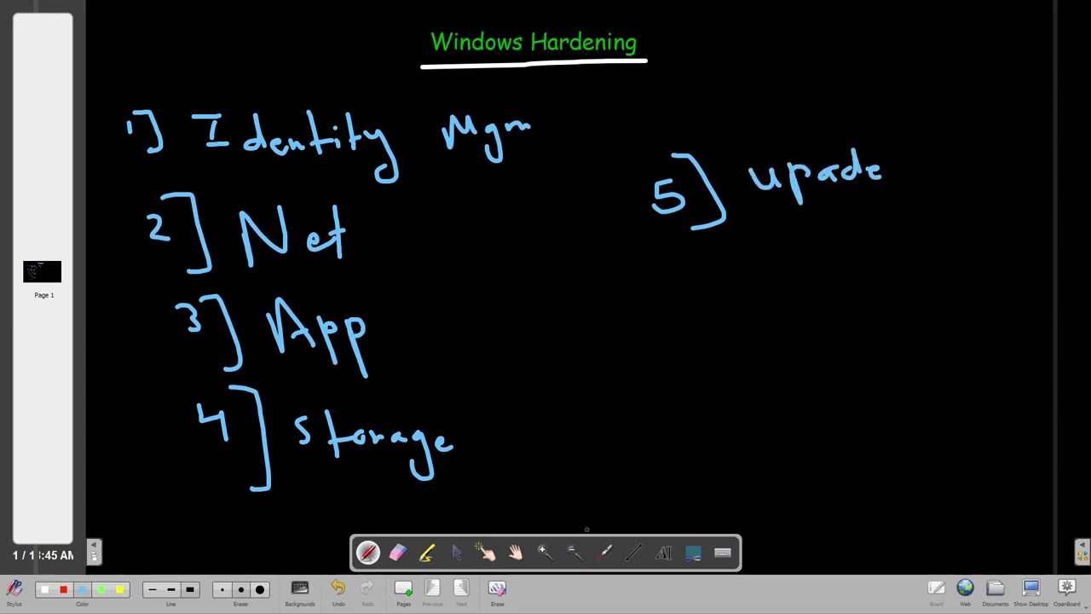
left_click(399, 550)
mouse_move(857, 200)
left_mouse_down()
mouse_move(843, 168)
mouse_move(835, 175)
left_mouse_up()
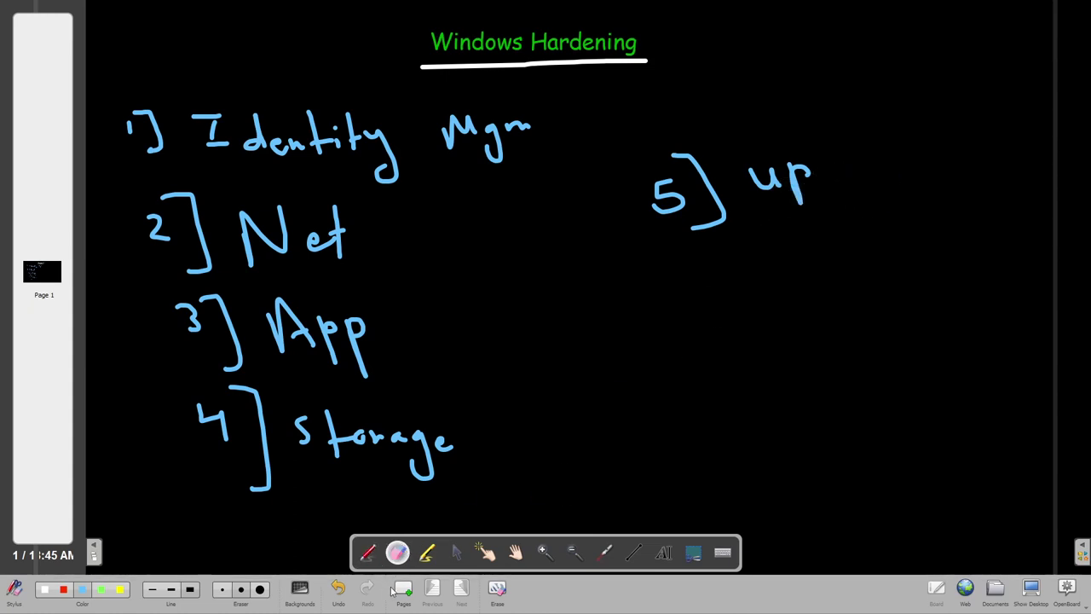
left_click(367, 552)
mouse_move(844, 180)
left_mouse_down()
mouse_move(868, 189)
mouse_move(908, 174)
mouse_move(938, 195)
left_mouse_up()
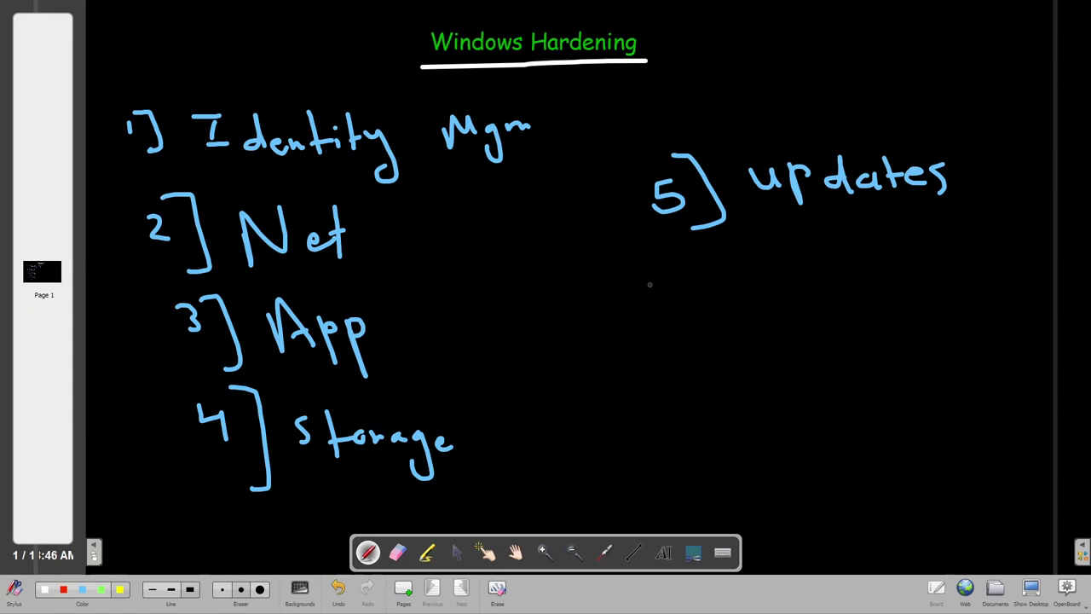
Add a second page and handwrite the heading "1] Services" in yellow at its top
left_click(403, 588)
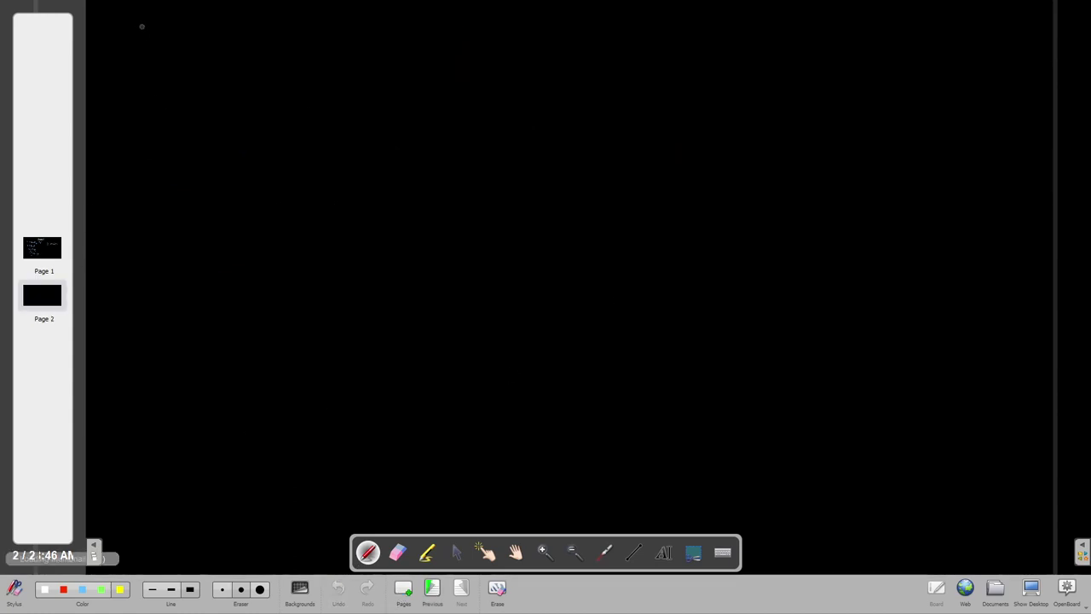
left_click_drag(126, 38, 126, 67)
left_click_drag(121, 24, 140, 83)
mouse_move(222, 30)
left_mouse_down()
mouse_move(200, 42)
mouse_move(193, 69)
left_mouse_up()
mouse_move(228, 56)
left_mouse_down()
mouse_move(239, 51)
mouse_move(235, 67)
left_mouse_up()
mouse_move(241, 60)
left_mouse_down()
mouse_move(250, 50)
mouse_move(255, 65)
left_mouse_up()
mouse_move(263, 48)
left_mouse_down()
mouse_move(293, 65)
mouse_move(346, 67)
left_mouse_up()
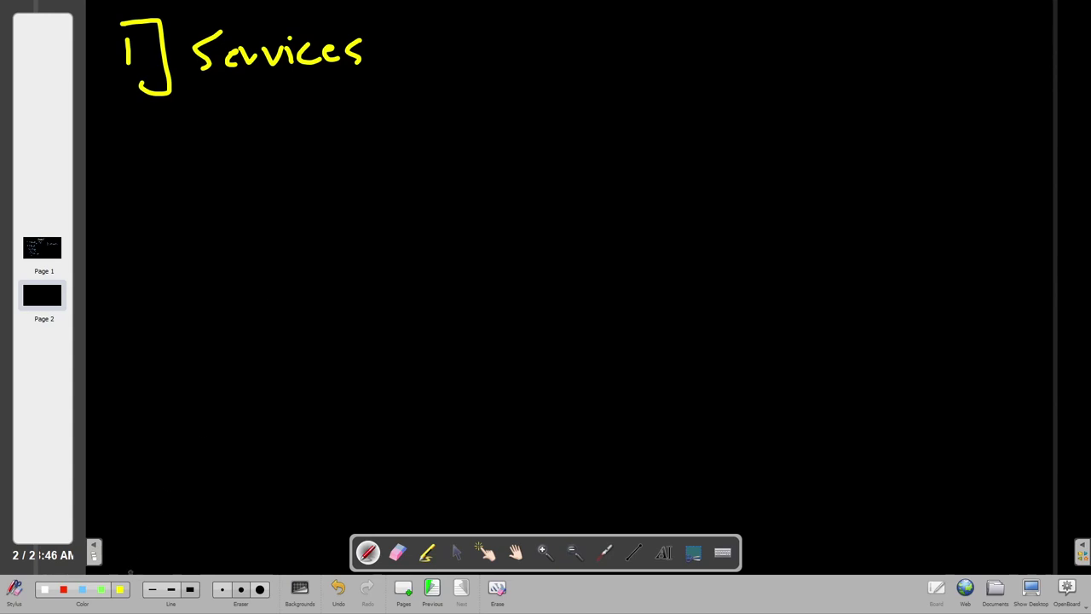
Draw four green arrows branching from Services to the handwritten labels storage, memory, sound and data Backup
left_click(101, 588)
mouse_move(397, 60)
left_mouse_down()
mouse_move(539, 40)
mouse_move(559, 41)
mouse_move(563, 69)
mouse_move(598, 51)
left_mouse_up()
mouse_move(402, 74)
left_mouse_down()
mouse_move(449, 107)
mouse_move(485, 114)
mouse_move(581, 102)
mouse_move(606, 133)
left_mouse_up()
mouse_move(402, 89)
left_mouse_down()
mouse_move(401, 109)
mouse_move(510, 174)
mouse_move(559, 154)
mouse_move(628, 152)
mouse_move(643, 173)
left_mouse_up()
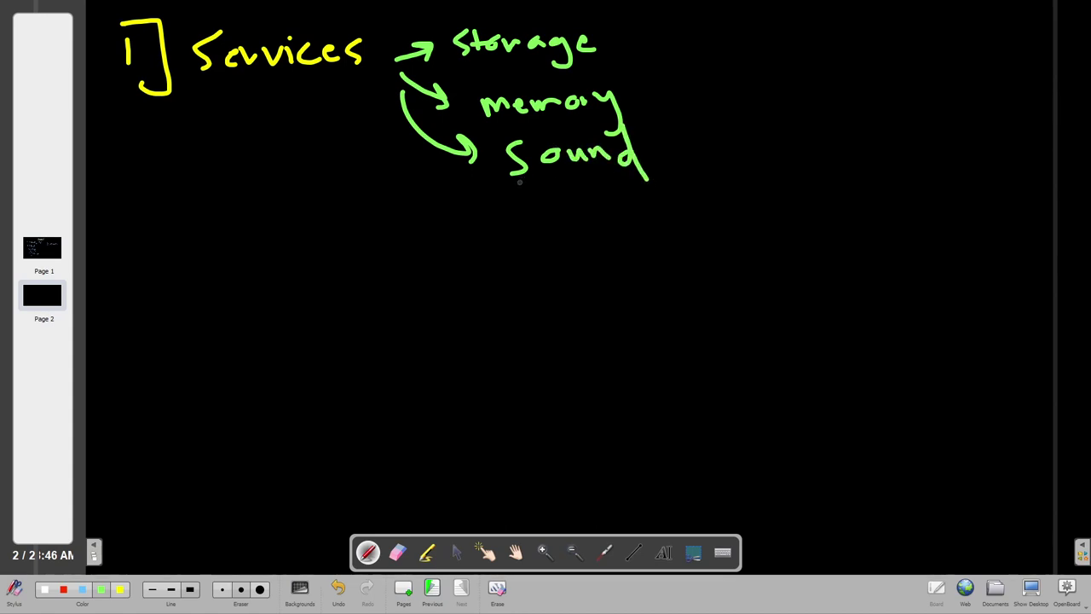
mouse_move(397, 101)
left_mouse_down()
mouse_move(392, 153)
mouse_move(482, 215)
mouse_move(534, 230)
mouse_move(626, 232)
left_mouse_up()
mouse_move(663, 200)
left_mouse_down()
mouse_move(663, 230)
mouse_move(753, 225)
mouse_move(770, 213)
mouse_move(789, 236)
left_mouse_up()
left_click_drag(792, 208, 796, 201)
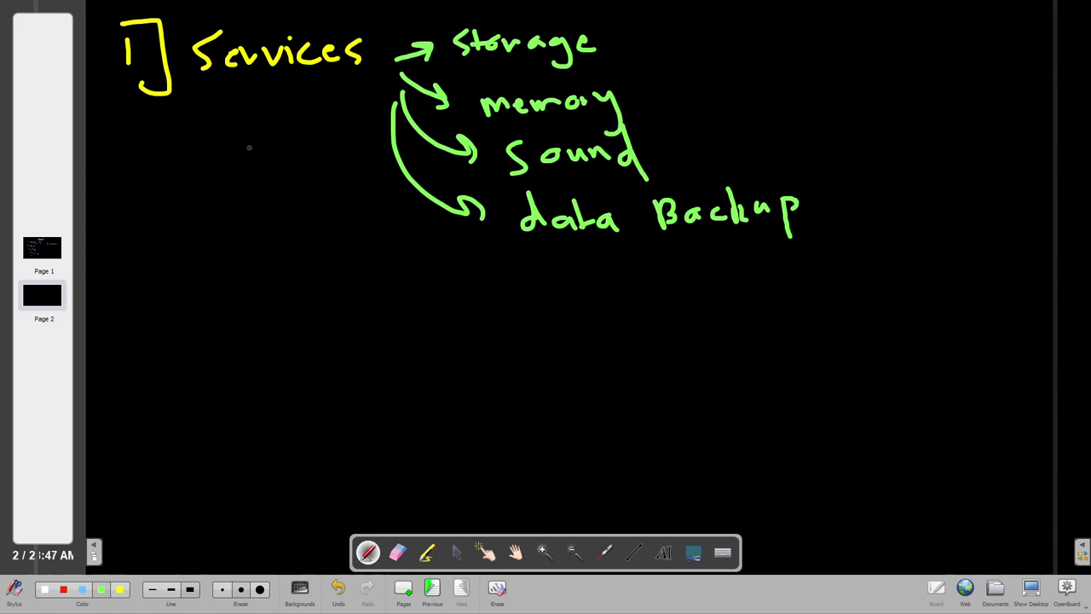
Draw a green arrow down from Services and handwrite "Background" below it
mouse_move(252, 89)
left_mouse_down()
mouse_move(253, 142)
mouse_move(271, 125)
left_mouse_up()
left_click_drag(168, 177, 169, 209)
mouse_move(171, 179)
left_mouse_down()
mouse_move(189, 193)
mouse_move(172, 208)
mouse_move(268, 194)
mouse_move(283, 203)
mouse_move(271, 230)
left_mouse_up()
mouse_move(288, 201)
left_mouse_down()
mouse_move(296, 191)
mouse_move(368, 208)
left_mouse_up()
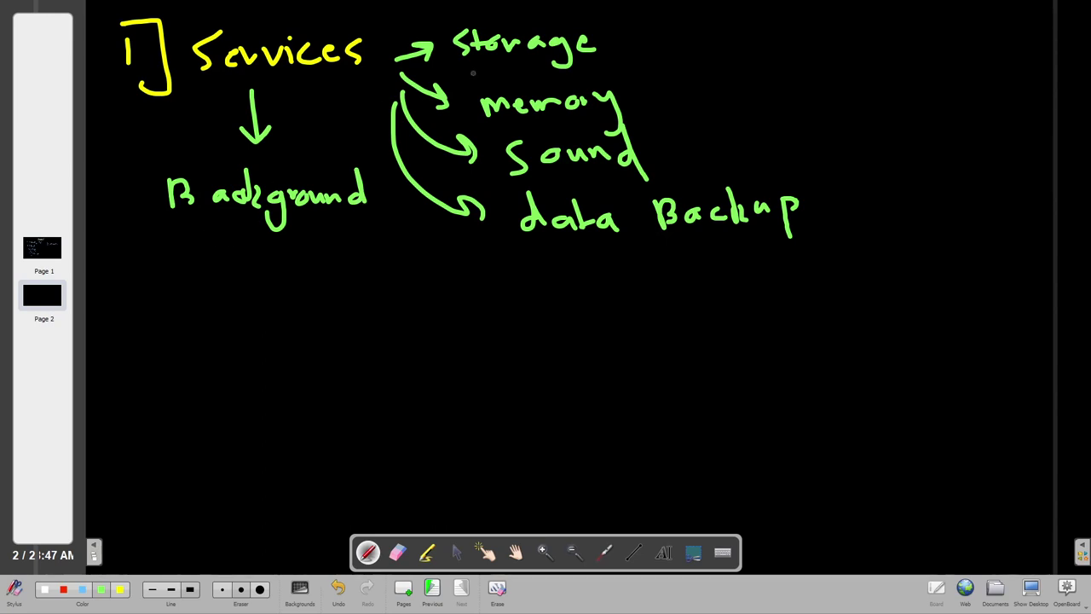
Draw a curved green arrow from Services around Background and handwrite "services.msc" at its end
mouse_move(252, 92)
left_mouse_down()
mouse_move(191, 119)
mouse_move(154, 249)
mouse_move(170, 254)
mouse_move(156, 267)
mouse_move(150, 309)
mouse_move(194, 295)
mouse_move(206, 310)
mouse_move(223, 293)
left_mouse_up()
left_click_drag(226, 291, 245, 310)
left_click_drag(251, 291, 259, 312)
left_click_drag(248, 269, 286, 316)
mouse_move(290, 305)
left_mouse_down()
mouse_move(301, 294)
mouse_move(307, 310)
left_mouse_up()
mouse_move(324, 292)
left_mouse_down()
mouse_move(315, 313)
mouse_move(442, 308)
left_mouse_up()
left_click(334, 303)
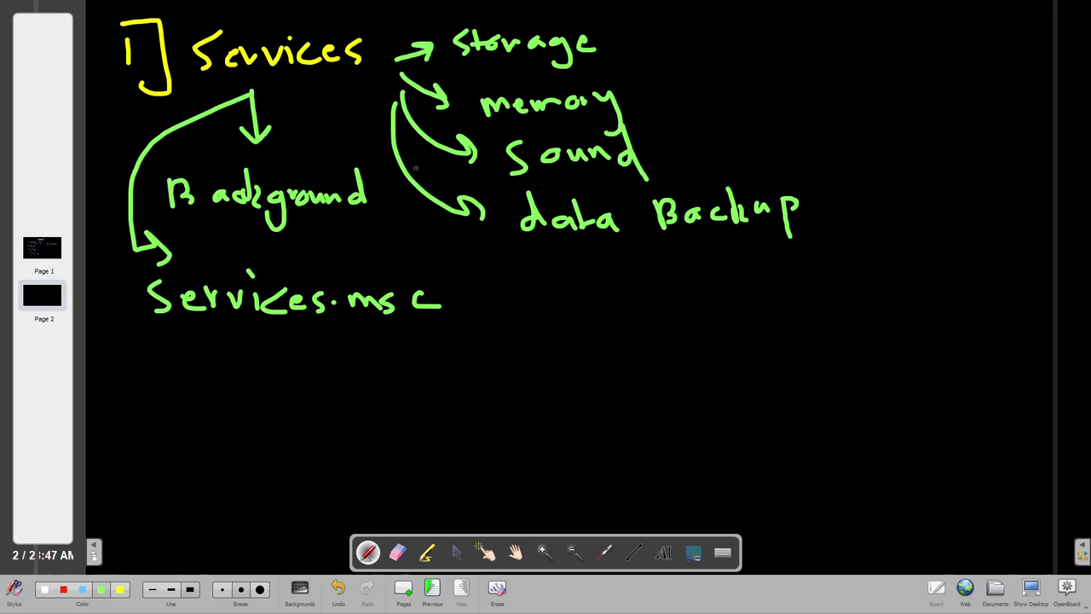
Handwrite the heading "2] Windows Registry" in yellow below services.msc
left_click(120, 589)
left_click_drag(133, 373, 159, 394)
mouse_move(156, 351)
left_mouse_down()
mouse_move(193, 385)
mouse_move(180, 409)
left_mouse_up()
mouse_move(215, 382)
left_mouse_down()
mouse_move(312, 399)
mouse_move(373, 384)
left_mouse_up()
left_click_drag(393, 378, 382, 397)
left_click_drag(424, 373, 447, 390)
mouse_move(450, 385)
left_mouse_down()
mouse_move(470, 385)
mouse_move(474, 397)
left_mouse_up()
mouse_move(497, 384)
left_mouse_down()
mouse_move(488, 388)
mouse_move(493, 414)
mouse_move(521, 395)
left_mouse_up()
mouse_move(527, 380)
left_mouse_down()
mouse_move(535, 374)
mouse_move(523, 399)
left_mouse_up()
mouse_move(554, 362)
left_mouse_down()
mouse_move(555, 399)
mouse_move(571, 378)
left_mouse_up()
mouse_move(570, 385)
left_mouse_down()
mouse_move(585, 375)
mouse_move(593, 385)
left_mouse_up()
left_click_drag(591, 372, 593, 410)
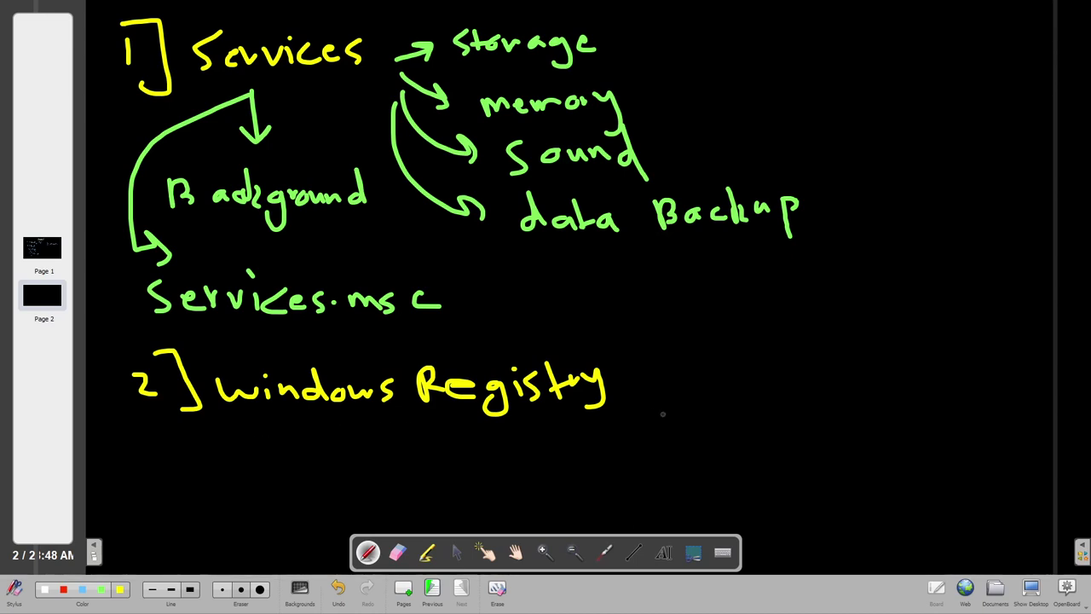
Draw a yellow arrow from Windows Registry and handwrite "regedit" beside it
left_click_drag(644, 386, 686, 385)
mouse_move(670, 375)
left_mouse_down()
mouse_move(670, 392)
mouse_move(722, 391)
mouse_move(735, 373)
left_mouse_up()
left_click_drag(742, 382, 862, 384)
mouse_move(871, 338)
left_mouse_down()
mouse_move(878, 380)
mouse_move(890, 357)
left_mouse_up()
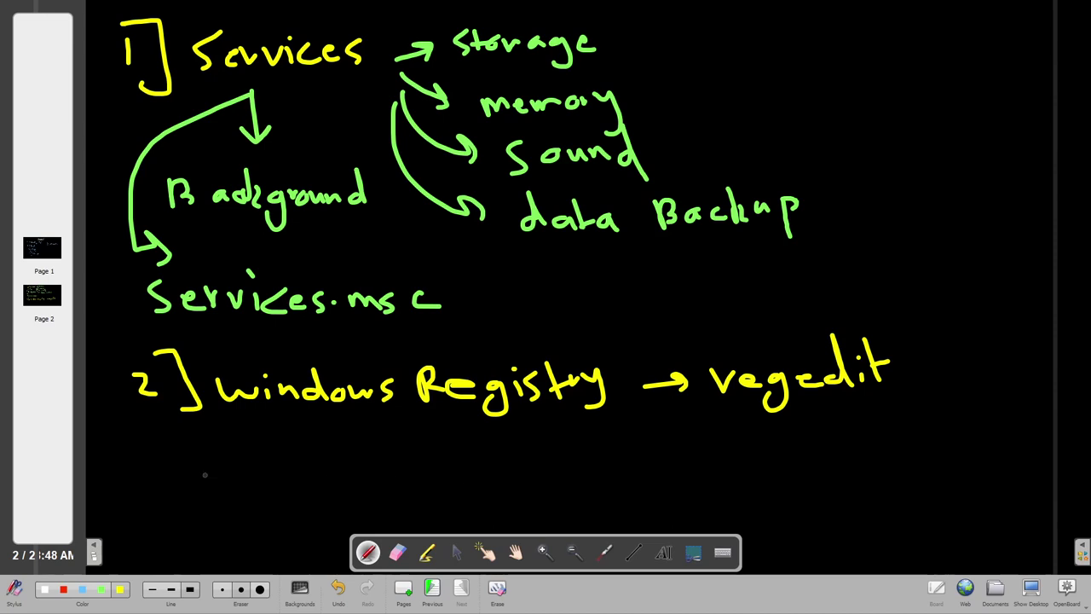
Handwrite the heading "3] eventviewer:" in yellow below Windows Registry
left_click_drag(169, 452, 174, 477)
mouse_move(192, 436)
left_mouse_down()
mouse_move(219, 444)
mouse_move(227, 486)
left_mouse_up()
mouse_move(259, 457)
left_mouse_down()
mouse_move(286, 478)
mouse_move(312, 459)
left_mouse_up()
left_click_drag(317, 467, 355, 477)
mouse_move(352, 433)
left_mouse_down()
mouse_move(358, 483)
mouse_move(411, 454)
mouse_move(506, 454)
left_mouse_up()
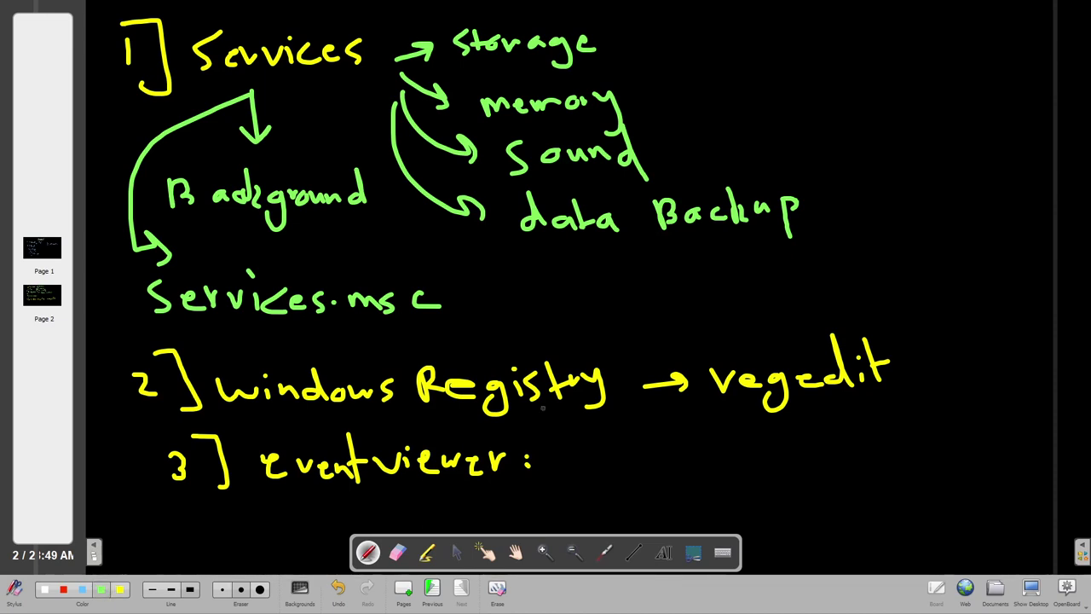
Draw green arrows from the eventviewer heading to the handwritten examples "login" and "driver updates"
mouse_move(560, 444)
left_mouse_down()
mouse_move(586, 432)
mouse_move(615, 452)
left_mouse_up()
mouse_move(644, 433)
left_mouse_down()
mouse_move(637, 446)
mouse_move(647, 433)
left_mouse_up()
mouse_move(673, 429)
left_mouse_down()
mouse_move(674, 462)
mouse_move(721, 429)
left_mouse_up()
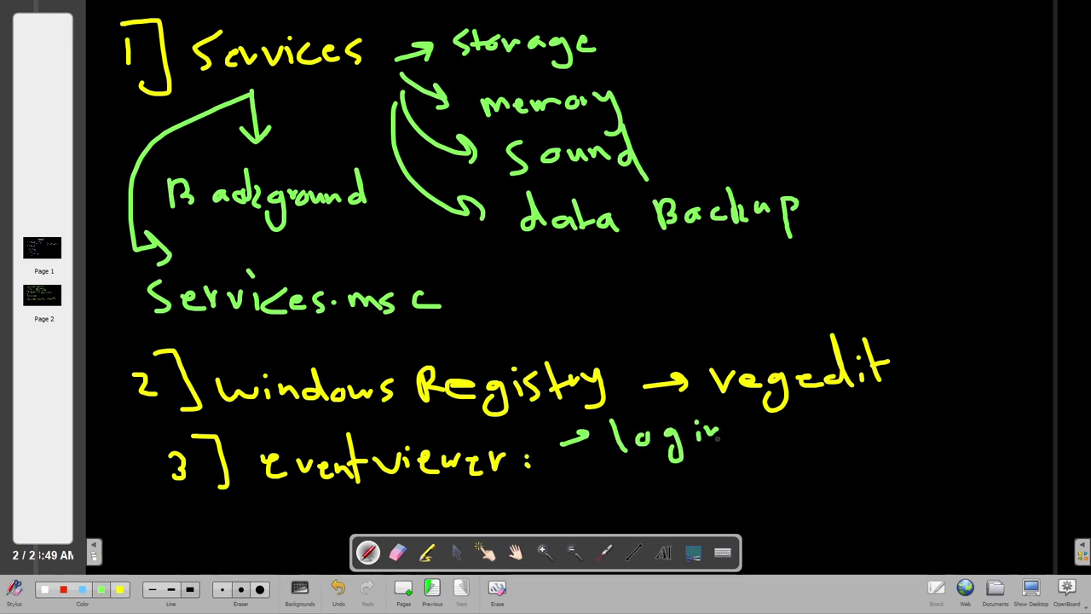
mouse_move(570, 456)
left_mouse_down()
mouse_move(638, 489)
mouse_move(764, 479)
mouse_move(786, 506)
mouse_move(811, 482)
mouse_move(821, 447)
left_mouse_up()
left_click_drag(828, 474, 831, 477)
mouse_move(851, 447)
left_mouse_down()
mouse_move(855, 486)
mouse_move(863, 469)
left_mouse_up()
left_click_drag(871, 469, 891, 477)
left_click_drag(922, 459, 909, 478)
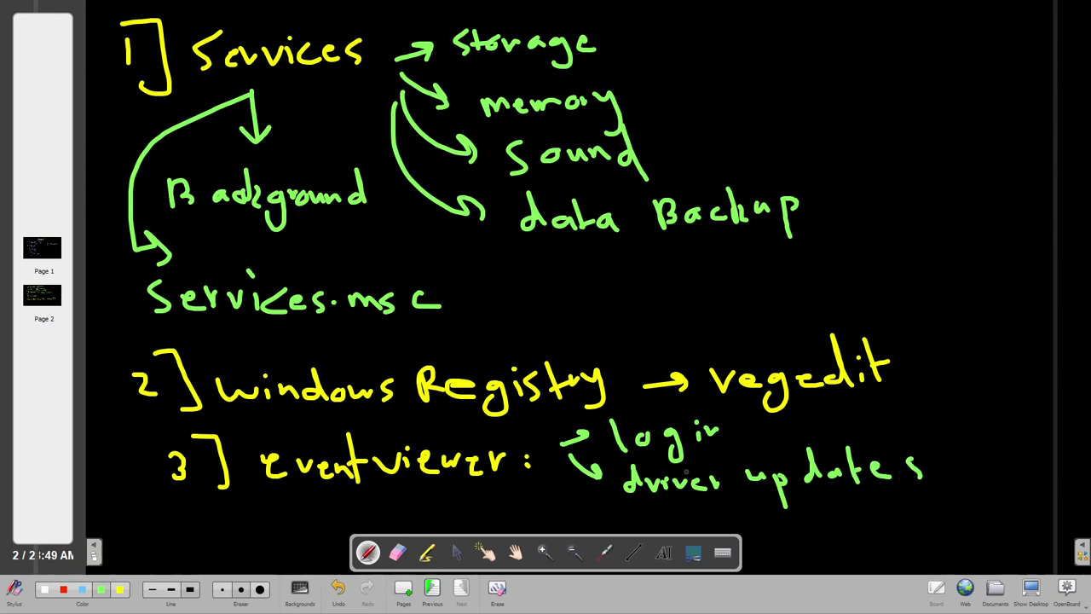
Draw a third green arrow from eventviewer and handwrite "hardware failure" at its end
mouse_move(566, 475)
left_mouse_down()
mouse_move(721, 521)
mouse_move(708, 511)
mouse_move(753, 538)
left_mouse_up()
mouse_move(755, 530)
left_mouse_down()
mouse_move(789, 540)
mouse_move(841, 527)
mouse_move(855, 538)
mouse_move(923, 517)
mouse_move(947, 529)
left_mouse_up()
mouse_move(963, 482)
left_mouse_down()
mouse_move(967, 533)
mouse_move(983, 518)
left_mouse_up()
mouse_move(994, 517)
left_mouse_down()
mouse_move(1041, 518)
mouse_move(1054, 501)
left_mouse_up()
left_click_drag(1046, 516, 1068, 523)
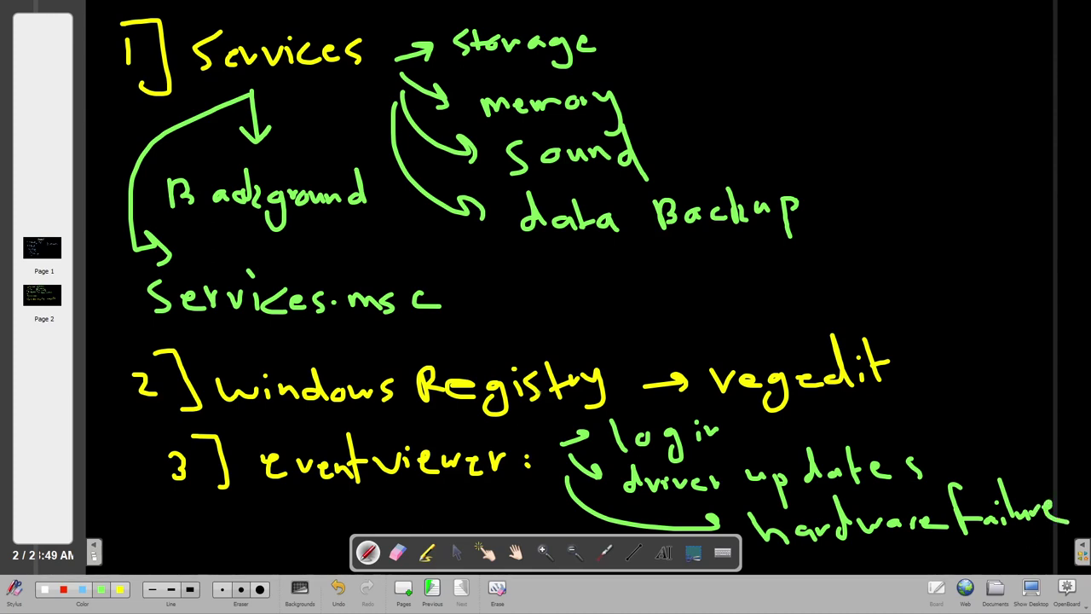
Add a third page and handwrite "Application" in green at its top
left_click(403, 587)
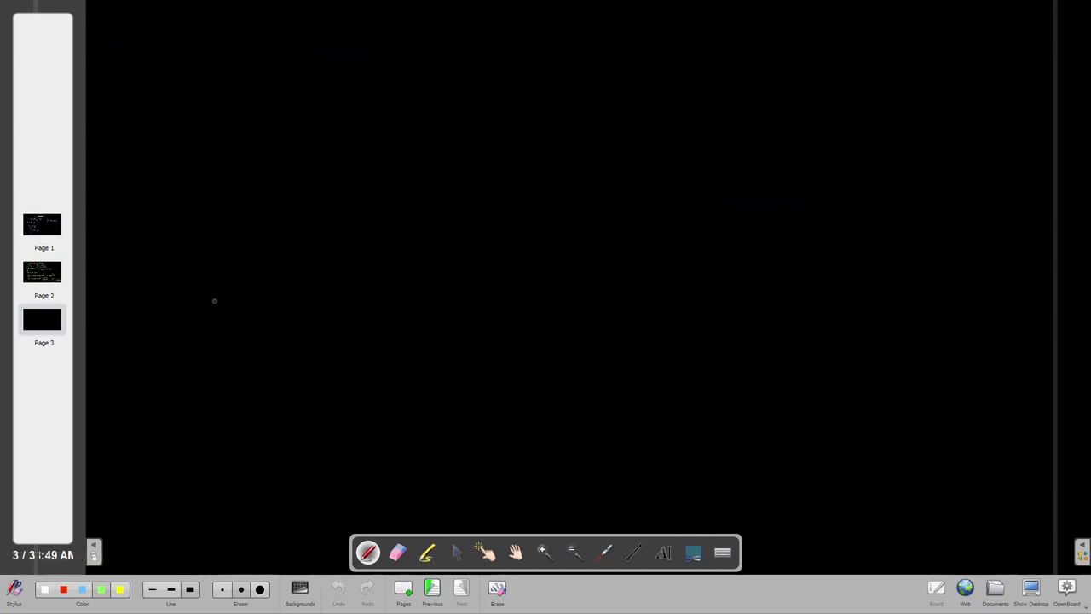
left_click(102, 589)
mouse_move(126, 83)
left_mouse_down()
mouse_move(146, 74)
mouse_move(150, 54)
mouse_move(171, 52)
mouse_move(167, 64)
left_mouse_up()
mouse_move(181, 48)
left_mouse_down()
mouse_move(181, 85)
mouse_move(187, 64)
left_mouse_up()
left_click_drag(209, 31, 215, 85)
mouse_move(234, 49)
left_mouse_down()
mouse_move(236, 67)
mouse_move(248, 67)
left_mouse_up()
mouse_move(264, 57)
left_mouse_down()
mouse_move(261, 68)
mouse_move(278, 68)
left_mouse_up()
left_click_drag(268, 54, 334, 65)
left_click(282, 39)
left_click(302, 50)
Handwrite "system" and "security" in green below Application
mouse_move(155, 116)
left_mouse_down()
mouse_move(147, 139)
mouse_move(186, 128)
left_mouse_up()
mouse_move(204, 112)
left_mouse_down()
mouse_move(189, 167)
mouse_move(210, 138)
left_mouse_up()
left_click_drag(233, 102, 240, 147)
left_click_drag(225, 134, 294, 132)
mouse_move(167, 191)
left_mouse_down()
mouse_move(151, 228)
mouse_move(244, 201)
left_mouse_up()
left_click(242, 188)
mouse_move(249, 202)
left_mouse_down()
mouse_move(261, 219)
mouse_move(278, 200)
left_mouse_up()
mouse_move(278, 198)
left_mouse_down()
mouse_move(290, 247)
mouse_move(317, 245)
left_mouse_up()
Draw a white arrow from Application and handwrite "Sys Components" beside it
left_click(46, 590)
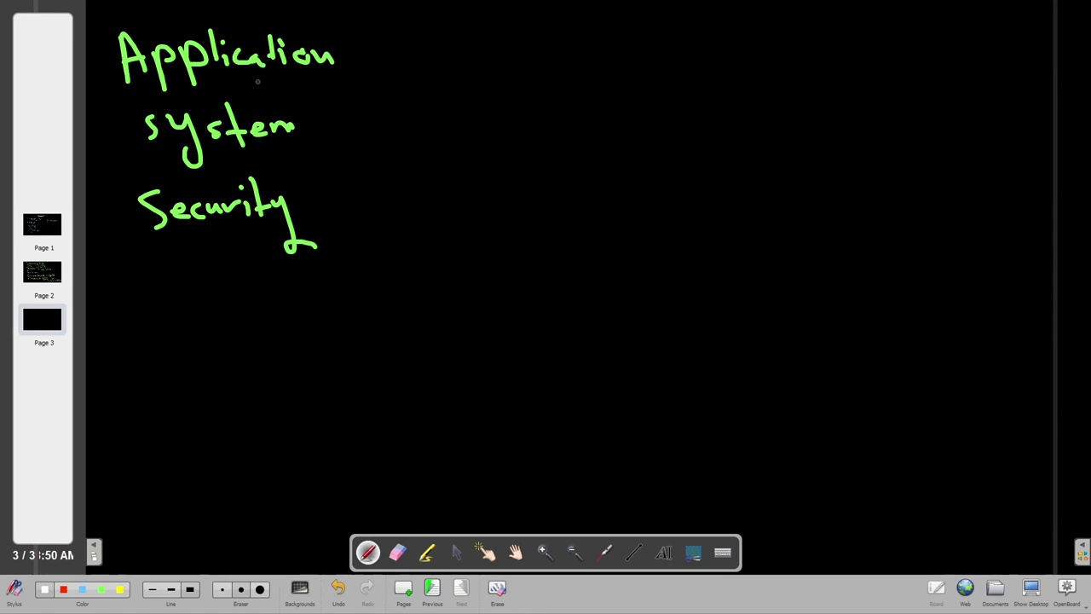
left_click_drag(381, 57, 412, 55)
mouse_move(388, 44)
left_mouse_down()
mouse_move(407, 51)
mouse_move(395, 71)
left_mouse_up()
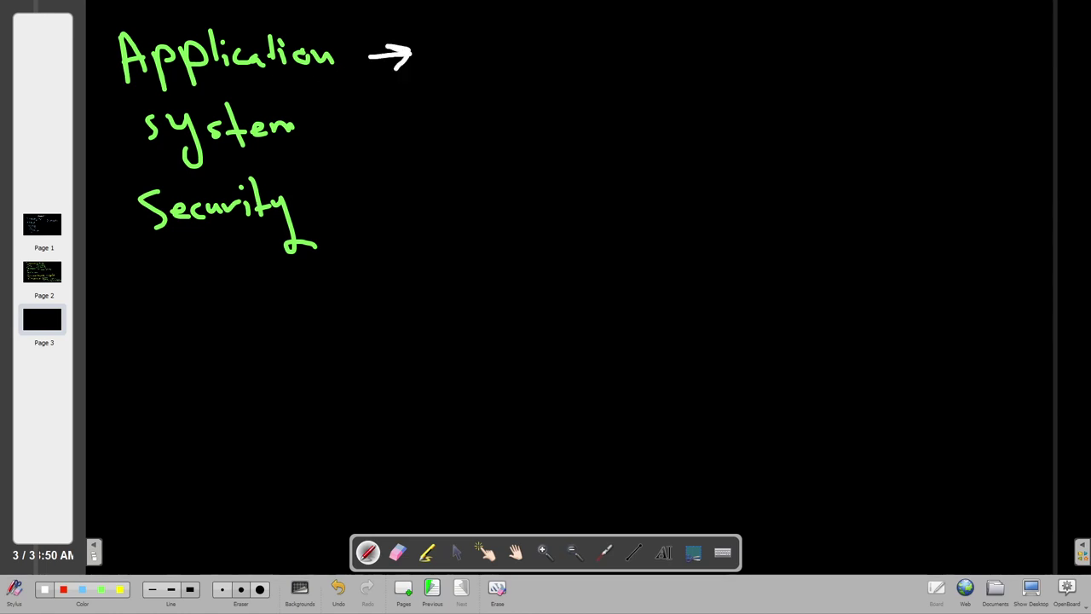
mouse_move(460, 39)
left_mouse_down()
mouse_move(440, 73)
mouse_move(479, 68)
mouse_move(476, 79)
left_mouse_up()
left_click_drag(500, 41, 489, 61)
mouse_move(548, 36)
left_mouse_down()
mouse_move(536, 54)
mouse_move(554, 55)
left_mouse_up()
mouse_move(576, 41)
left_mouse_down()
mouse_move(569, 51)
mouse_move(612, 46)
mouse_move(624, 75)
left_mouse_up()
left_click_drag(624, 37, 638, 47)
mouse_move(642, 39)
left_mouse_down()
mouse_move(707, 44)
mouse_move(716, 65)
left_mouse_up()
mouse_move(711, 44)
left_mouse_down()
mouse_move(730, 43)
mouse_move(726, 58)
left_mouse_up()
Draw white arrows and handwrite "Installed programs" beside system and "authentication" beside security
left_click_drag(346, 131, 390, 129)
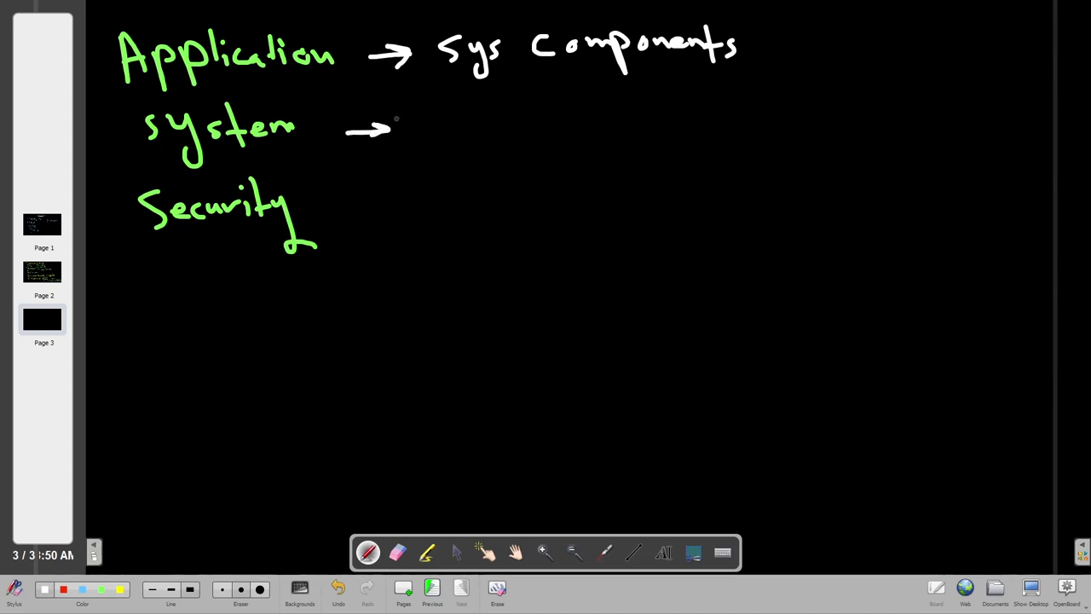
mouse_move(433, 100)
left_mouse_down()
mouse_move(467, 101)
mouse_move(479, 136)
mouse_move(529, 137)
left_mouse_up()
left_click_drag(533, 126, 572, 134)
mouse_move(576, 115)
left_mouse_down()
mouse_move(584, 133)
mouse_move(633, 140)
mouse_move(710, 119)
mouse_move(712, 159)
mouse_move(744, 117)
mouse_move(794, 129)
left_mouse_up()
left_click_drag(796, 109, 795, 130)
mouse_move(323, 216)
left_mouse_down()
mouse_move(350, 216)
mouse_move(339, 225)
left_mouse_up()
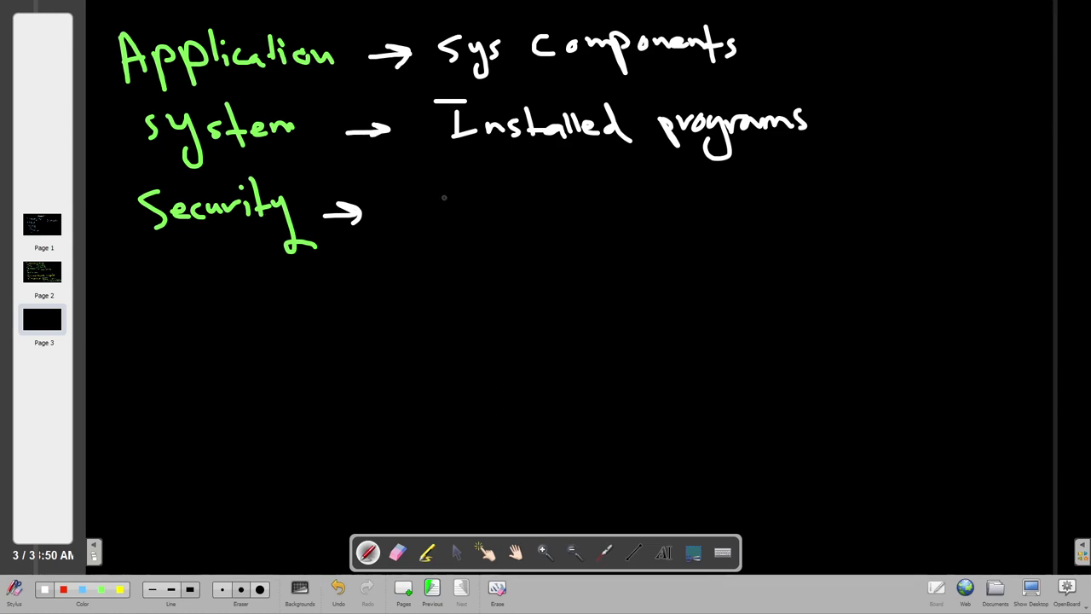
mouse_move(450, 203)
left_mouse_down()
mouse_move(488, 213)
mouse_move(521, 198)
mouse_move(566, 225)
mouse_move(634, 204)
mouse_move(694, 213)
mouse_move(769, 194)
left_mouse_up()
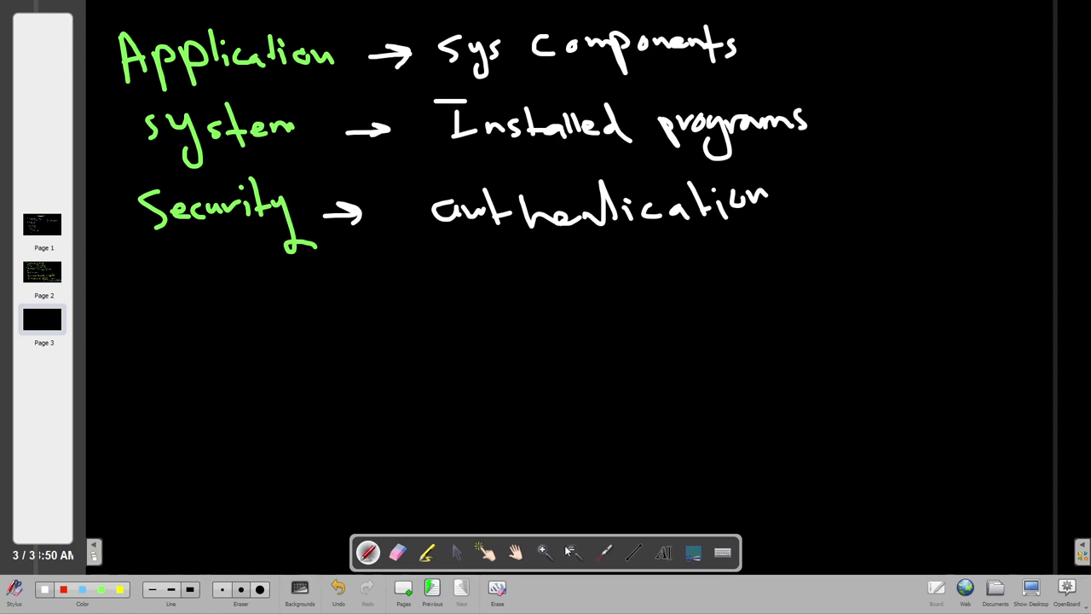
Handwrite "eventvwr" in yellow below the log types and draw a box around it
mouse_move(134, 318)
left_mouse_down()
mouse_move(178, 302)
mouse_move(227, 327)
mouse_move(273, 304)
mouse_move(322, 310)
left_mouse_up()
mouse_move(131, 359)
left_mouse_down()
mouse_move(343, 345)
mouse_move(220, 288)
mouse_move(377, 341)
mouse_move(344, 346)
left_mouse_up()
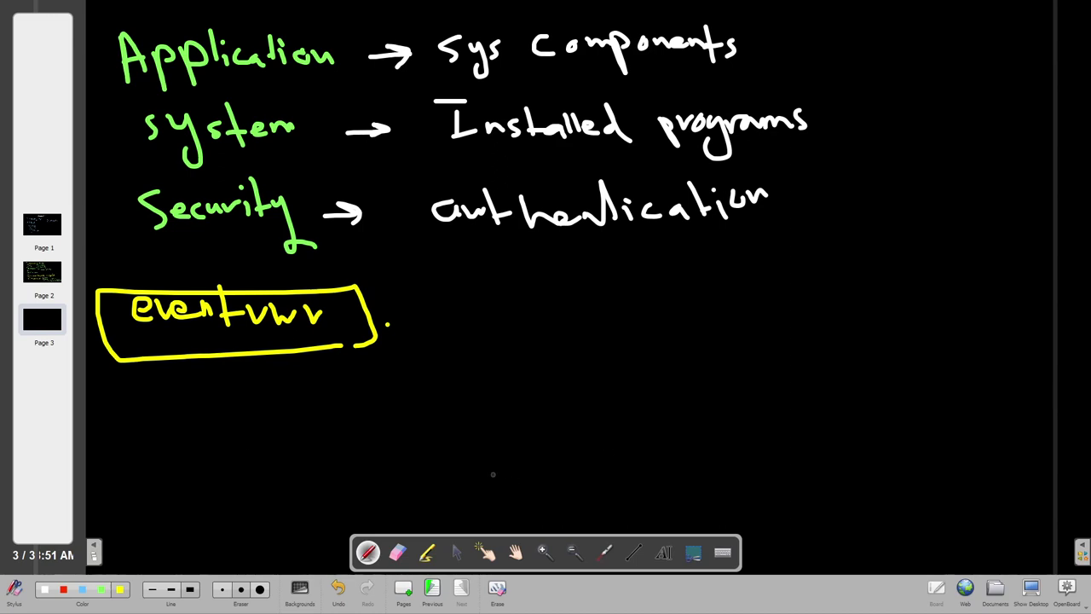
left_click(45, 590)
left_click(45, 588)
Handwrite the heading "4] Telemetry" in yellow below the eventvwr box
left_click_drag(126, 418, 143, 437)
mouse_move(153, 397)
left_mouse_down()
mouse_move(176, 426)
mouse_move(157, 456)
left_mouse_up()
left_click_drag(213, 411, 218, 455)
left_click_drag(186, 412, 241, 407)
left_click_drag(235, 434, 366, 448)
left_click_drag(370, 414, 368, 449)
left_click_drag(378, 450, 389, 433)
left_click_drag(393, 426, 392, 477)
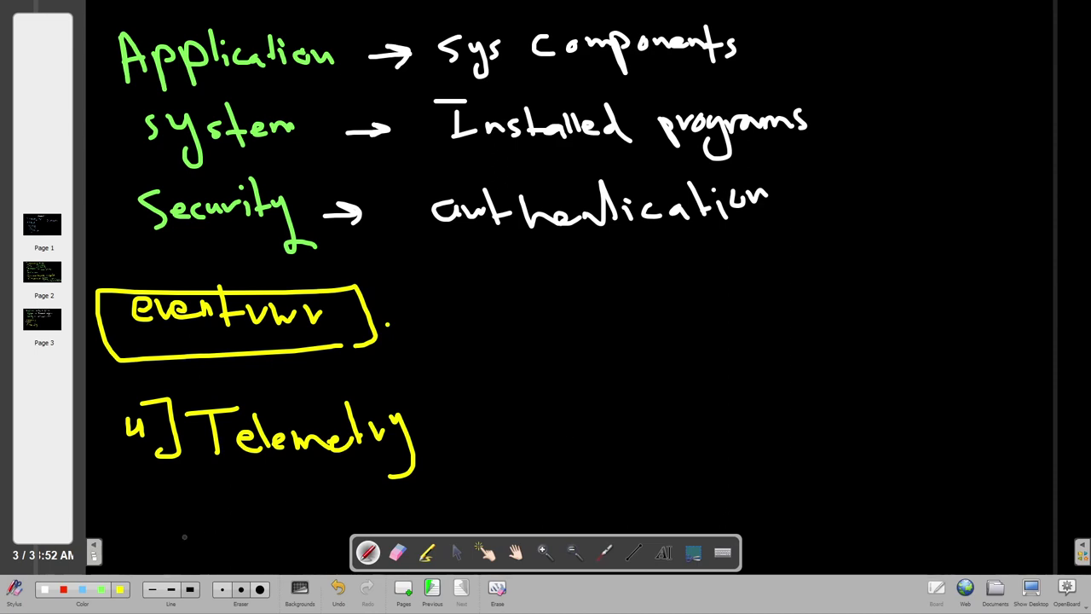
Draw a white arrow from Telemetry and handwrite "UTC" beside it
left_click_drag(477, 428, 509, 429)
left_click_drag(498, 419, 500, 438)
mouse_move(545, 405)
left_mouse_down()
mouse_move(576, 421)
mouse_move(589, 406)
left_mouse_up()
left_click_drag(625, 394, 625, 433)
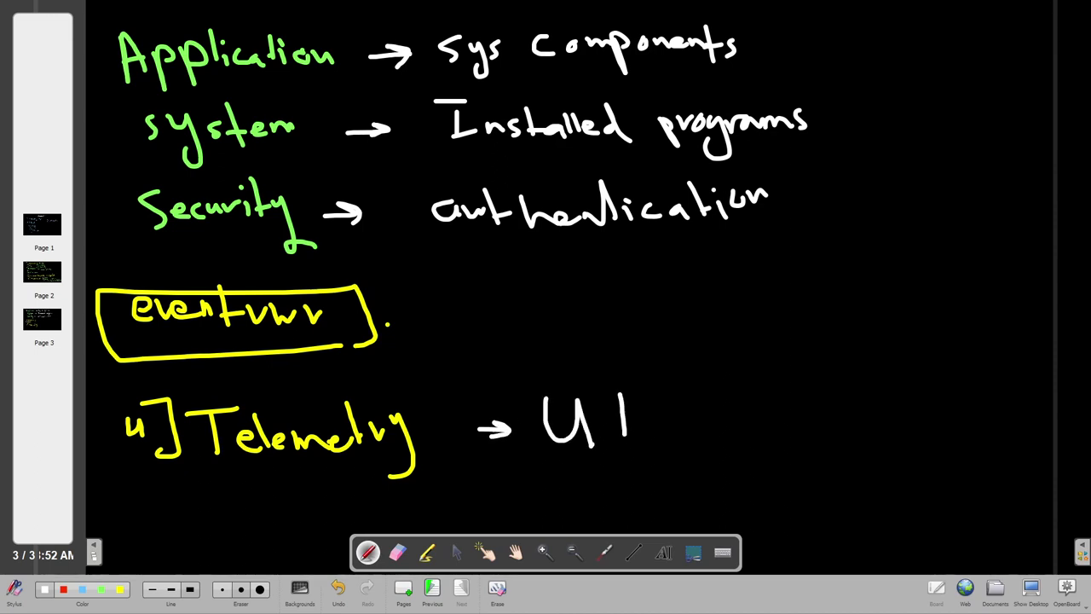
mouse_move(598, 393)
left_mouse_down()
mouse_move(643, 394)
mouse_move(666, 423)
mouse_move(697, 424)
left_mouse_up()
Review the notes on all three pages, finishing on the Windows Hardening overview page
left_click(49, 275)
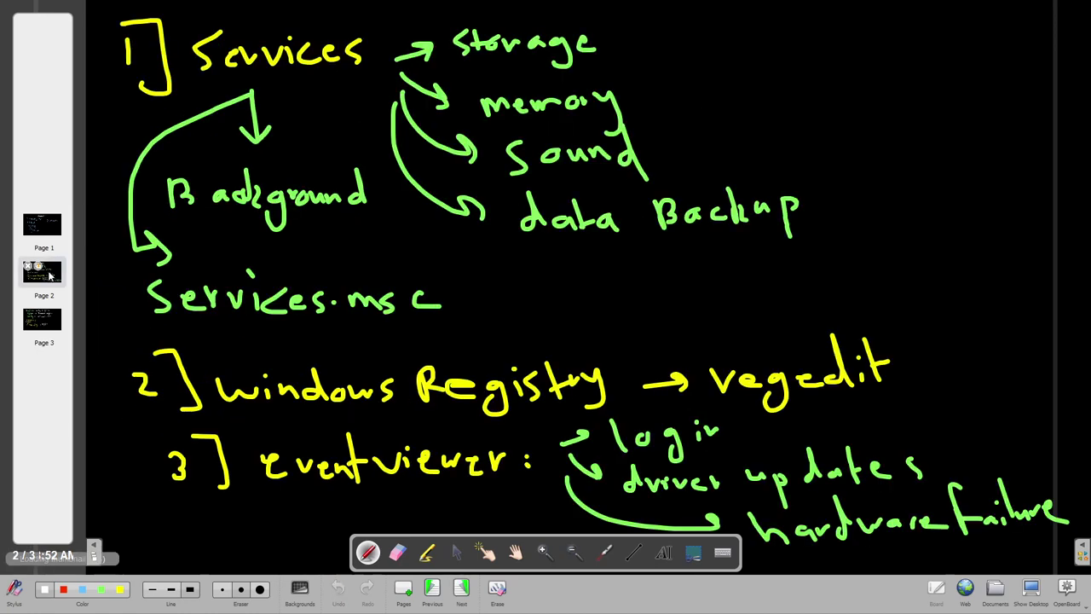
left_click(53, 230)
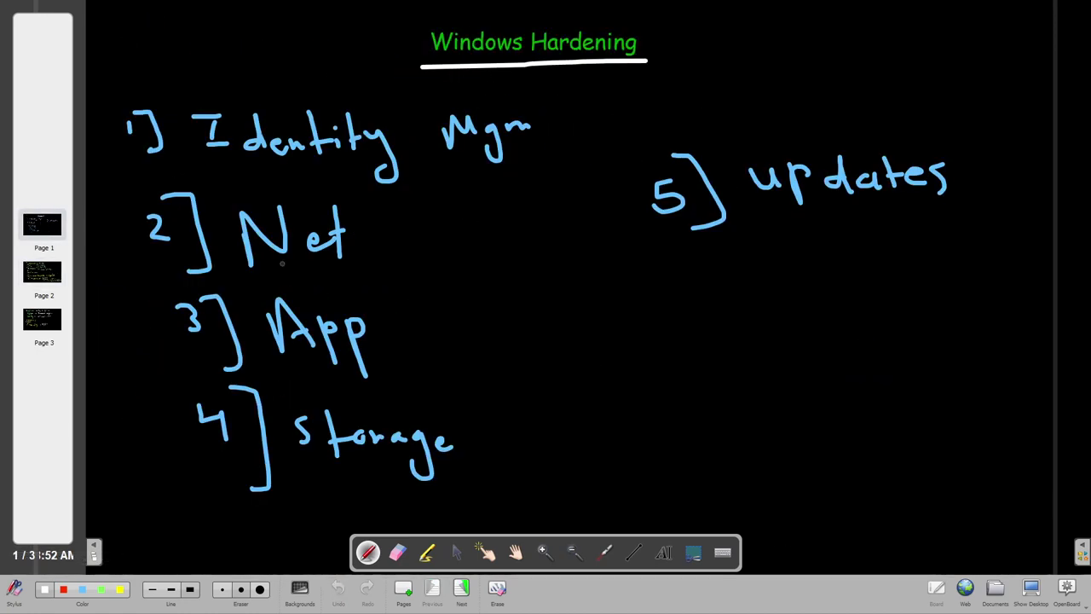
left_click(42, 272)
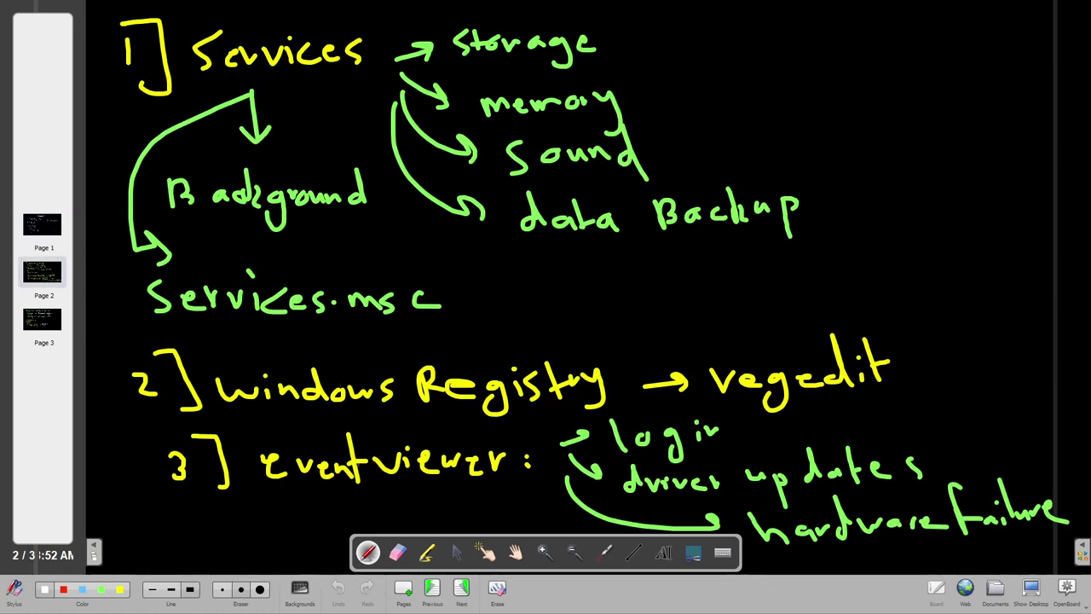
left_click(42, 317)
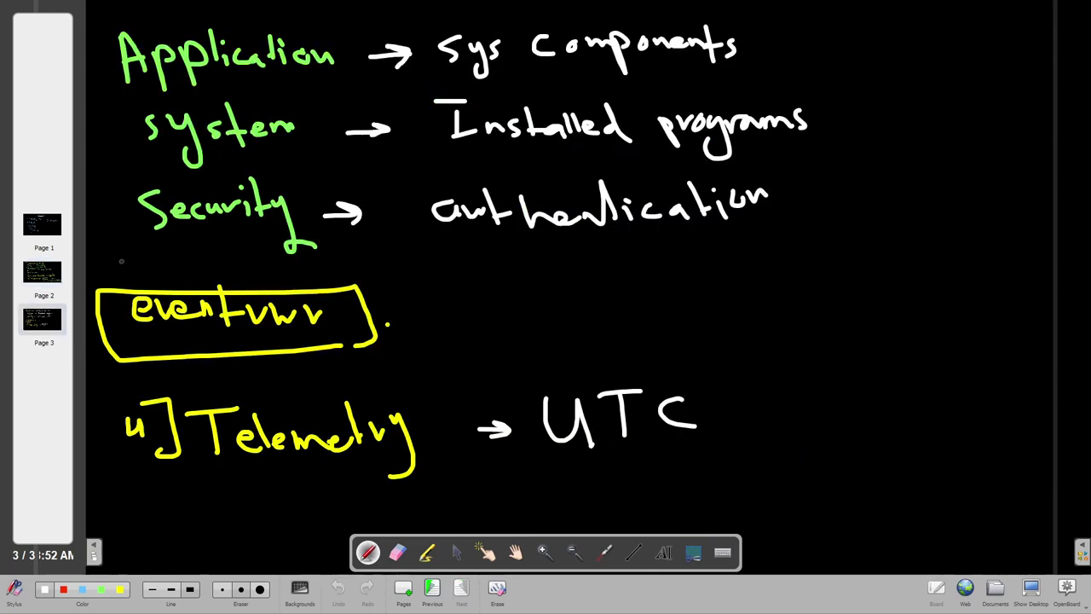
left_click(42, 224)
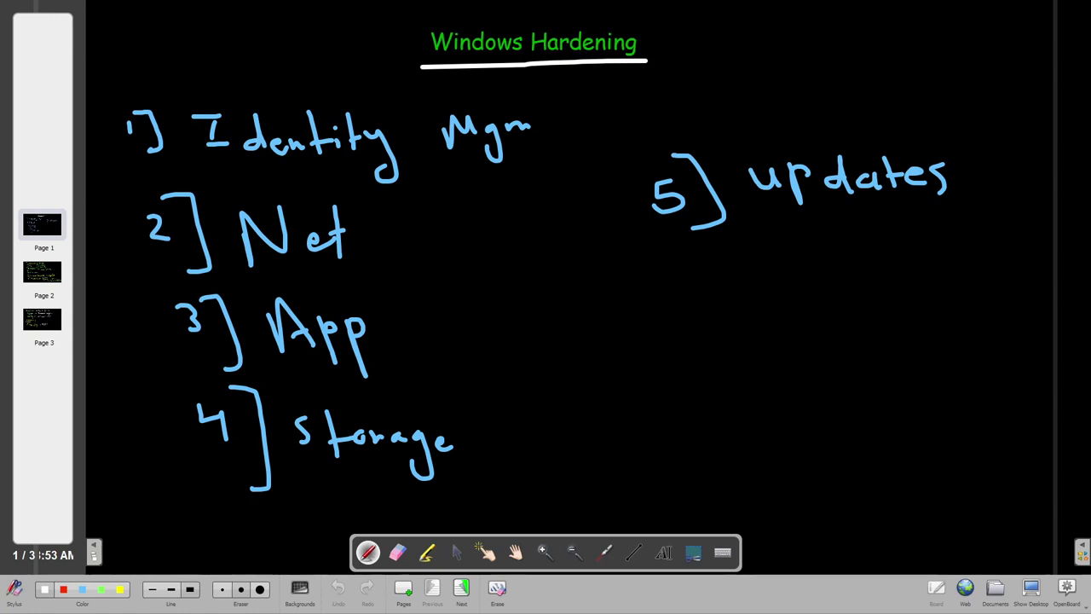
Switch from the whiteboard to the desktop with the TryHackMe remote Windows machine in the browser
left_click(1030, 588)
right_click(392, 196)
left_click(395, 199)
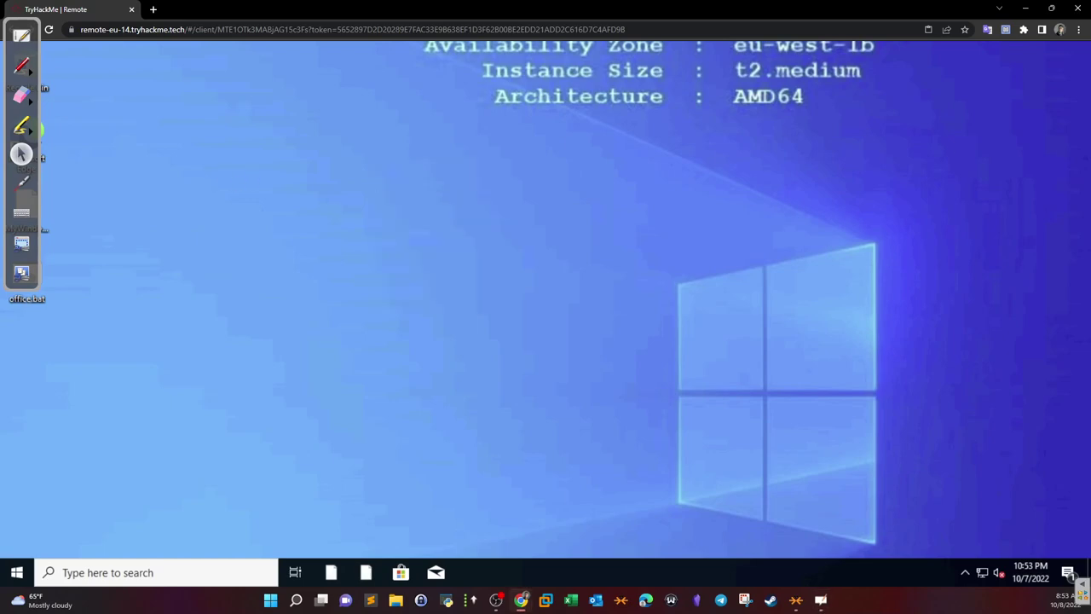
Switch to the Microsoft Windows Hardening room page and expand Task 2, Understanding General Concepts, down to its questions
key("alt+Tab")
double_click(445, 128)
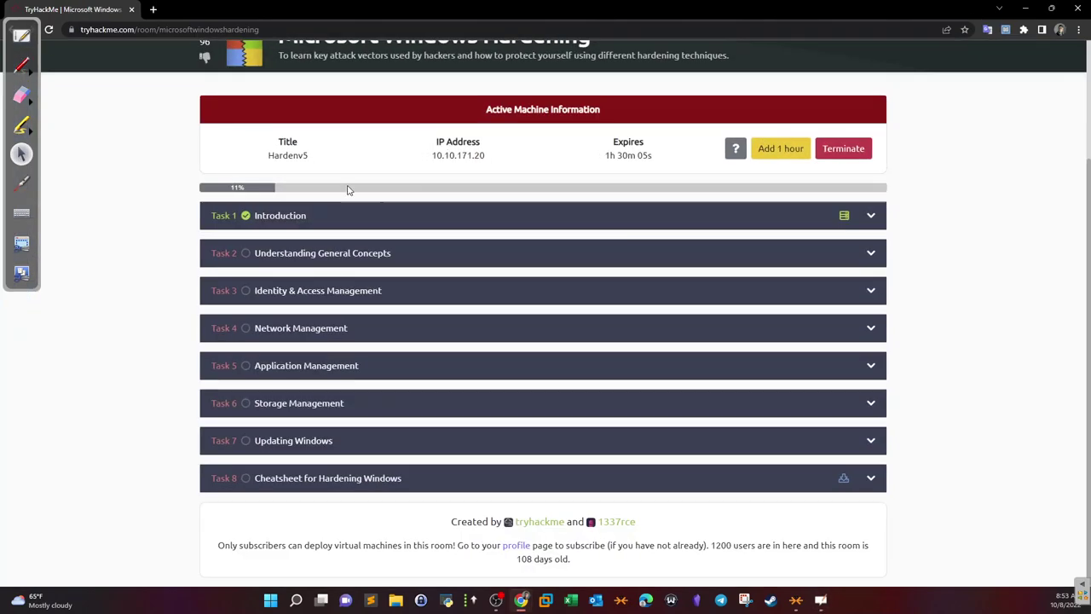
left_click(376, 254)
left_click_drag(1088, 100, 1063, 482)
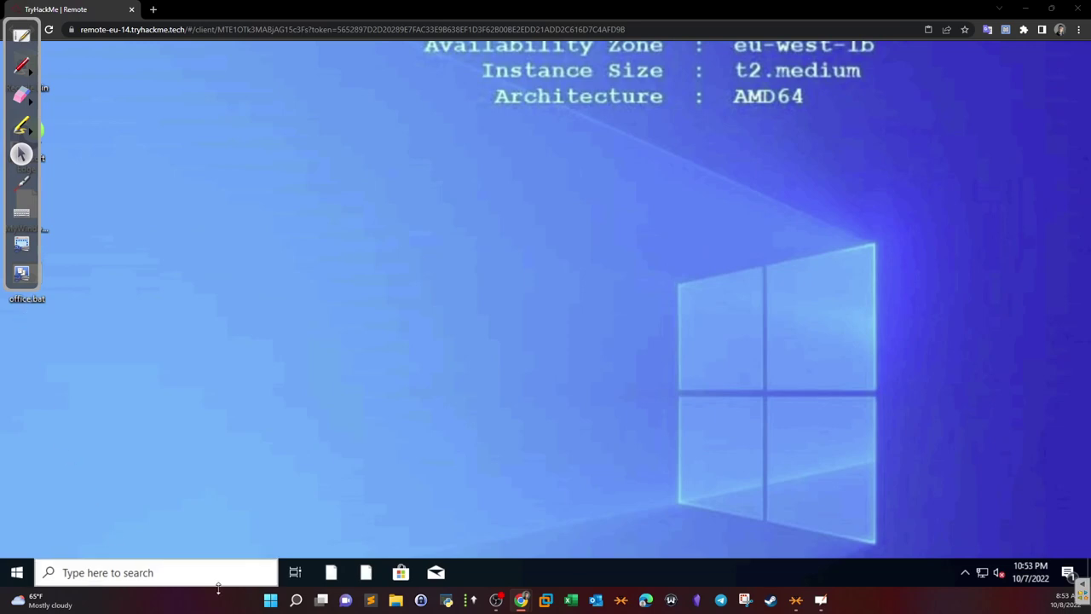
Search for "run" on the remote Windows machine and open the Run dialog
left_click(180, 579)
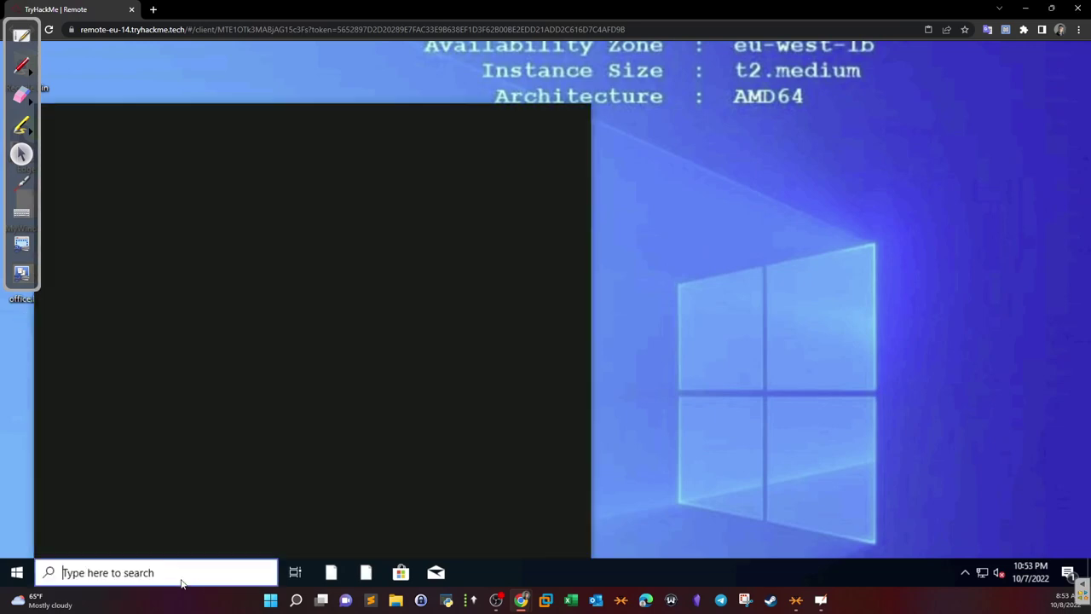
left_click(650, 361)
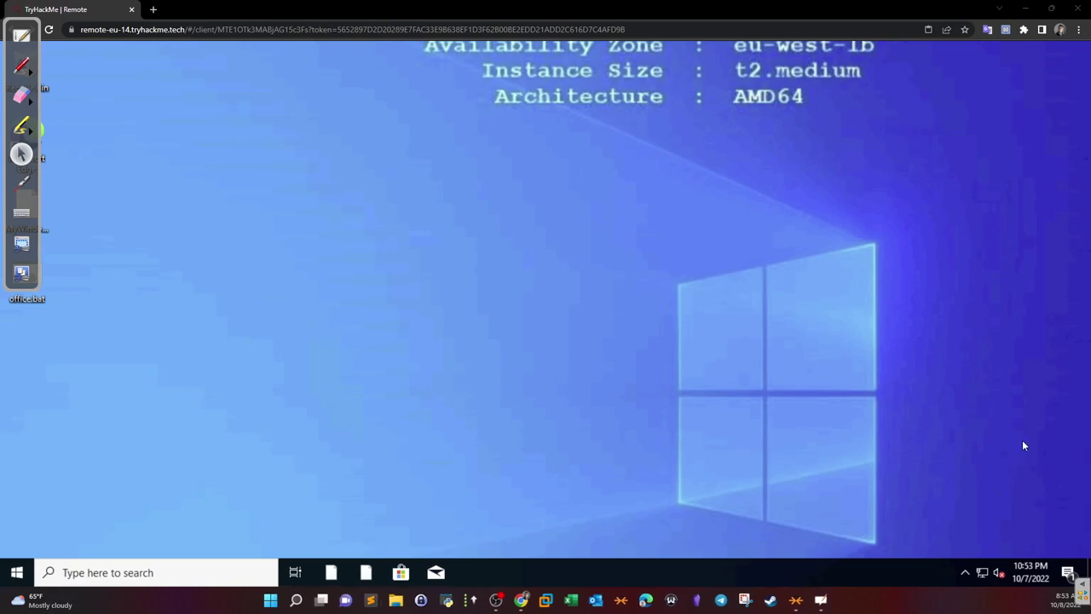
left_click(171, 570)
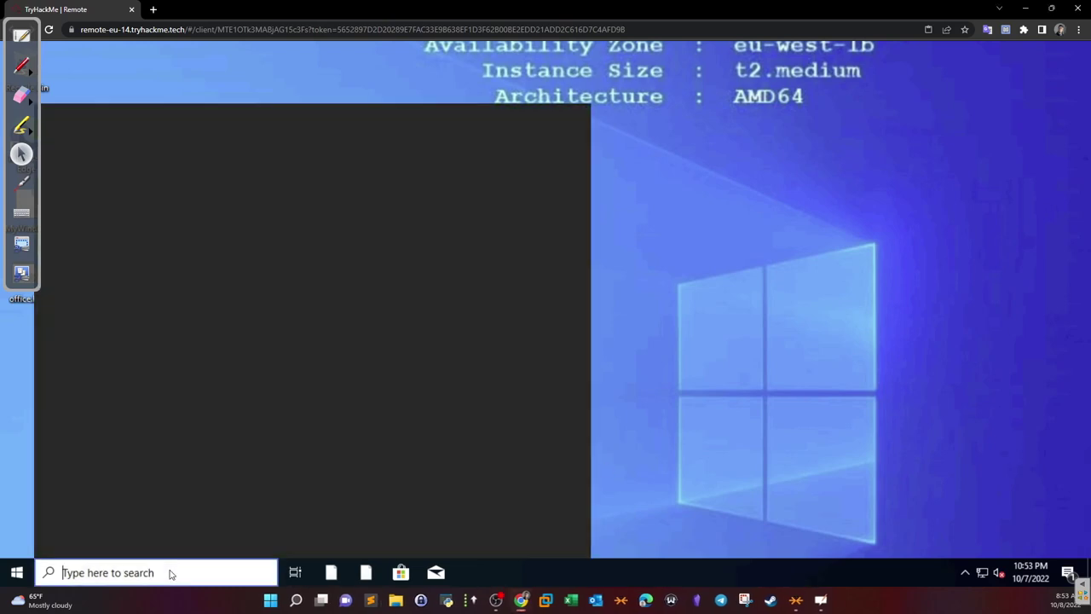
type("run")
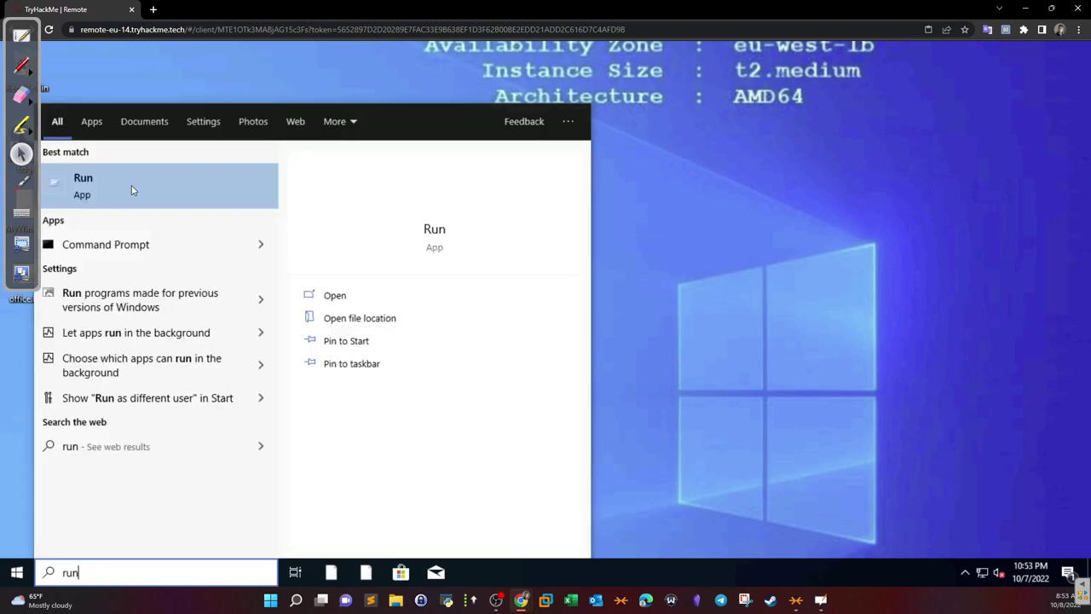
left_click(132, 190)
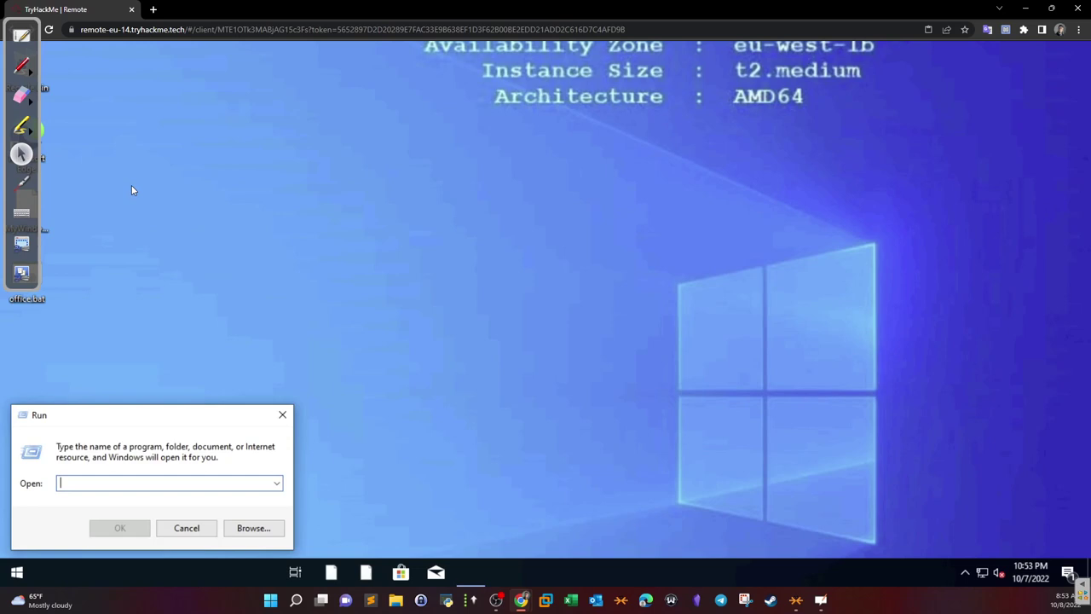
Launch services.msc from the Run dialog and allow Microsoft Management Console to make changes
left_click_drag(195, 414, 360, 388)
type("services.ms")
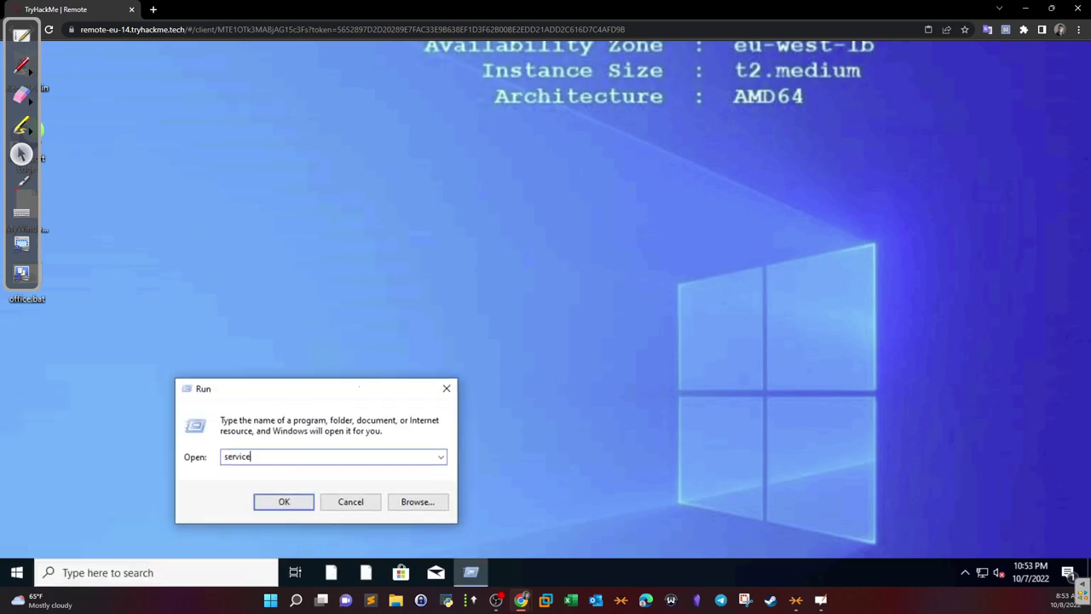
type("c")
left_click(284, 502)
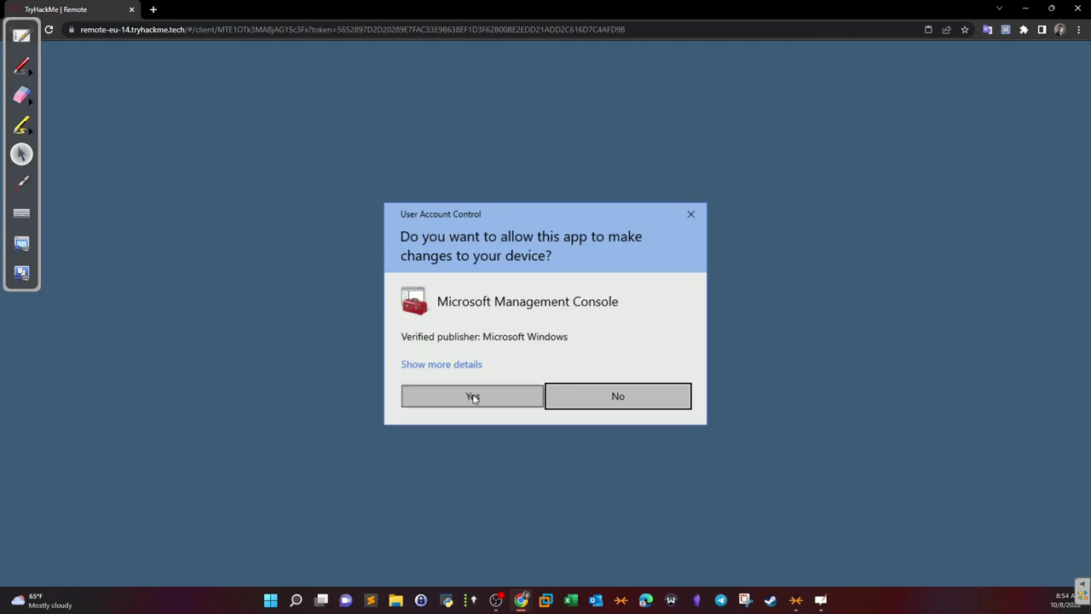
left_click(473, 396)
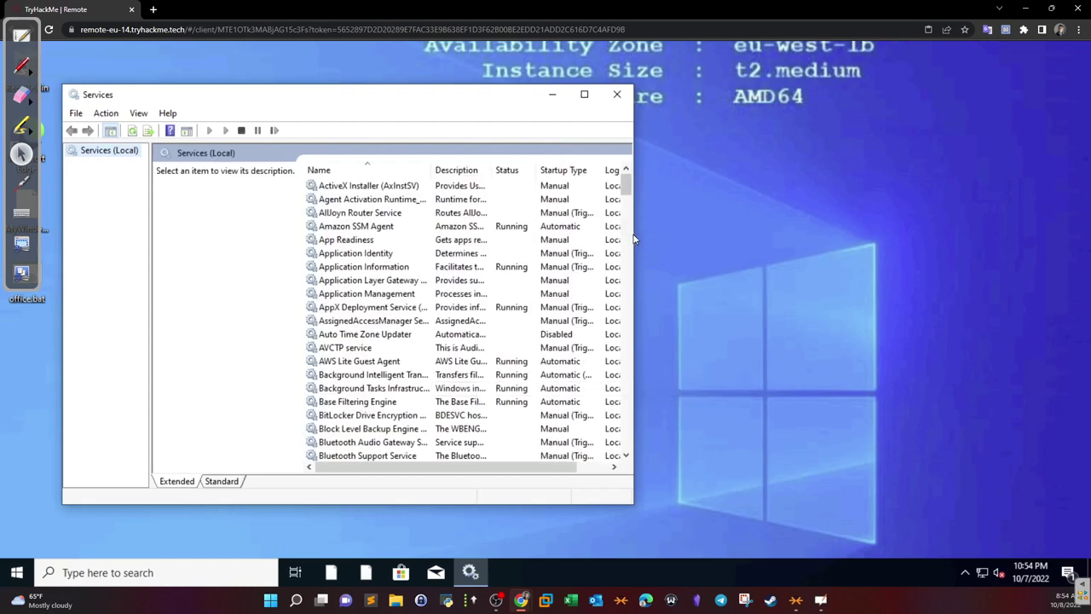
Look up the App Readiness service's startup type and submit "manual" as the answer to the first Task 2 question
left_click_drag(635, 237, 1004, 231)
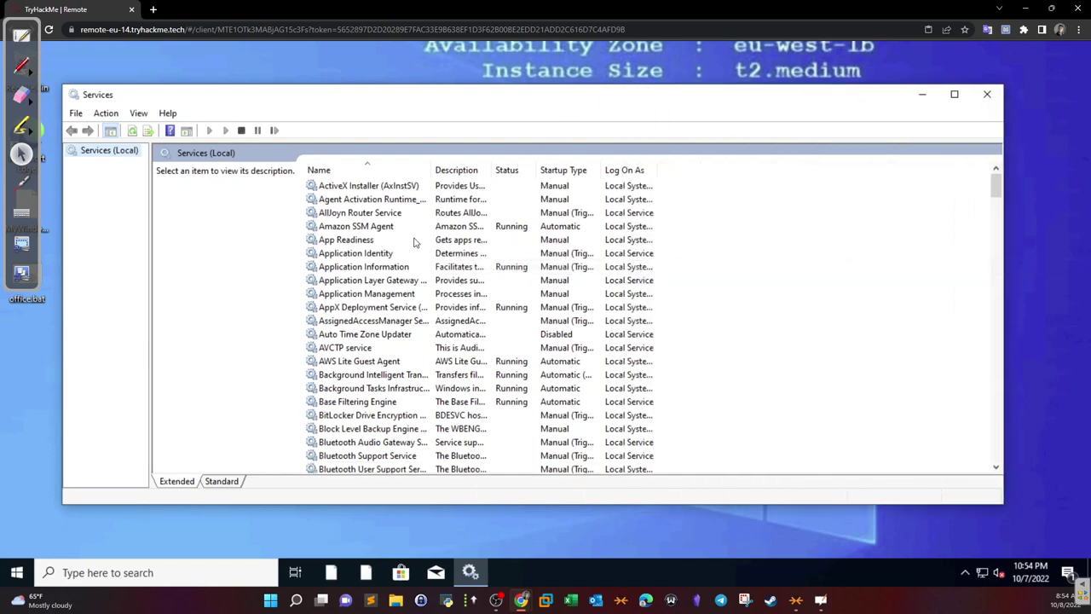
left_click(558, 240)
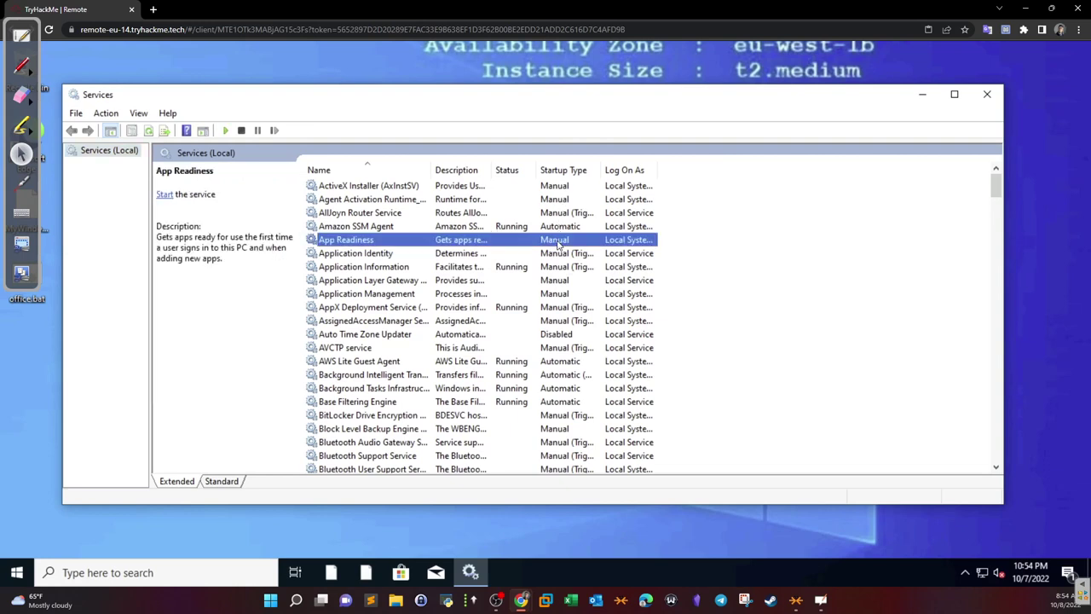
key("alt+Tab")
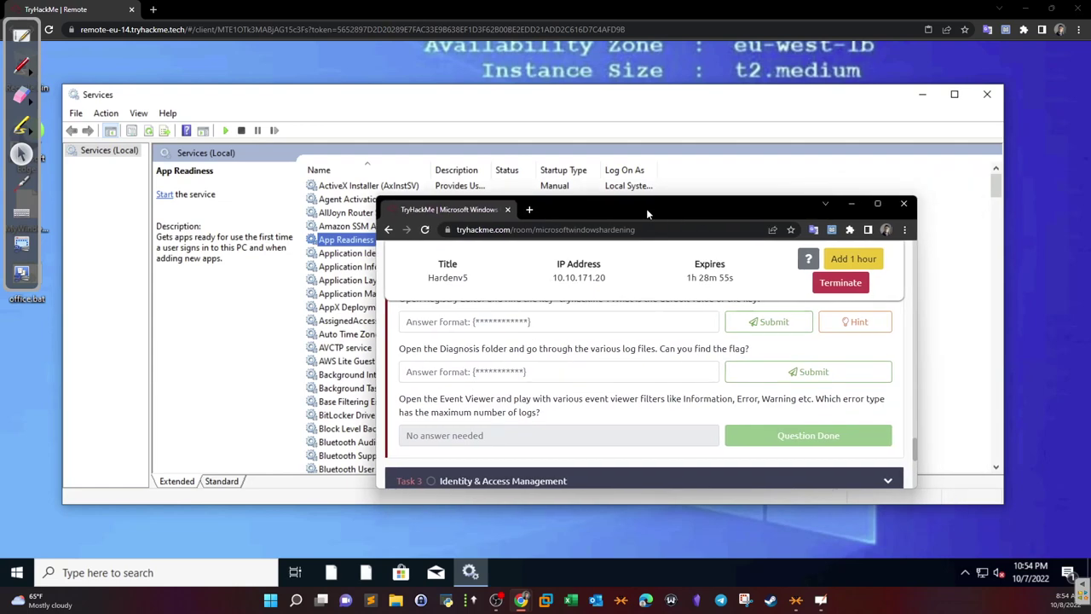
scroll(552, 352, "up", 2)
scroll(551, 353, "down", 1)
left_click(506, 390)
type("manual")
key("Return")
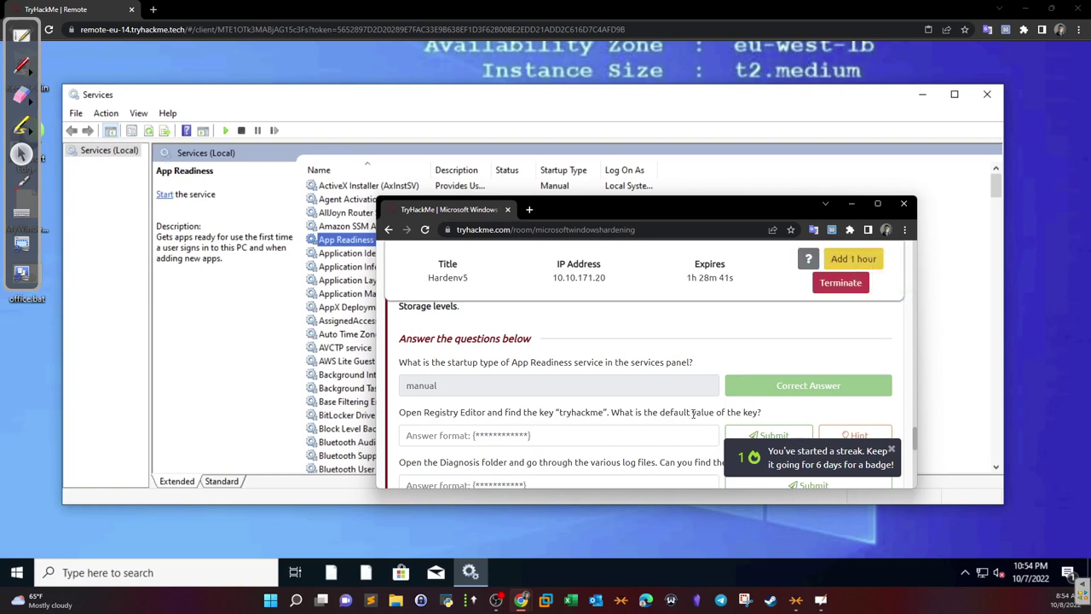
Close the Services console and launch regedit through the Run dialog, approving the elevation request
left_click(851, 204)
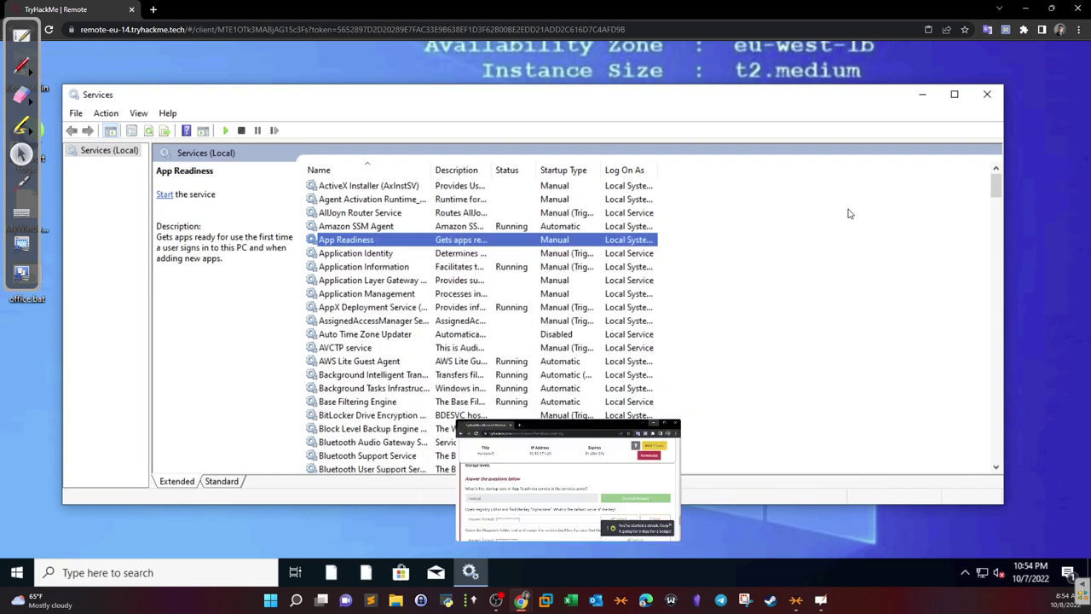
left_click(993, 90)
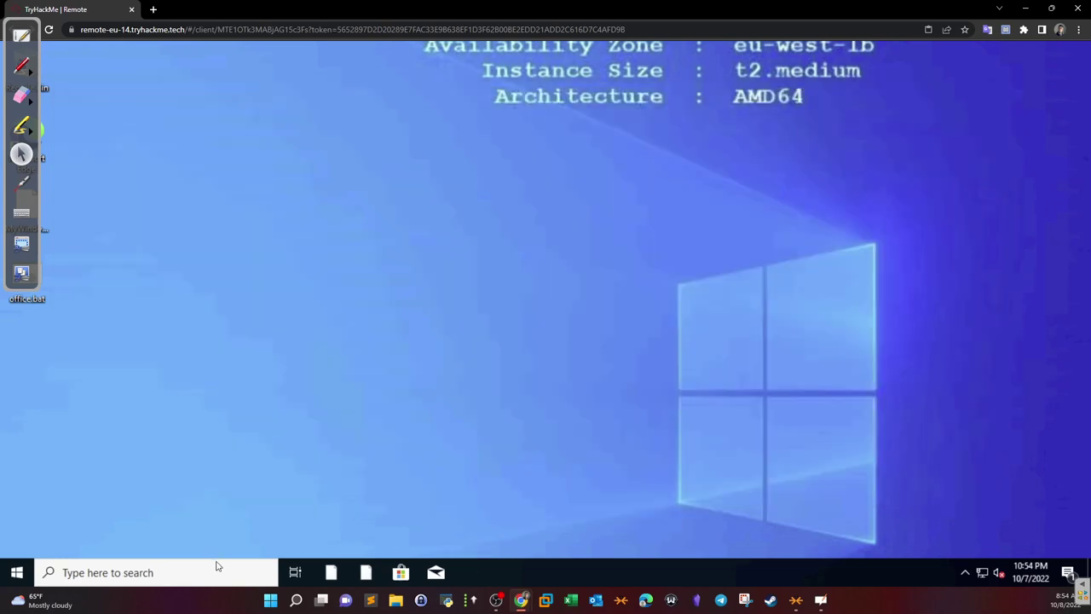
left_click(216, 565)
type("run")
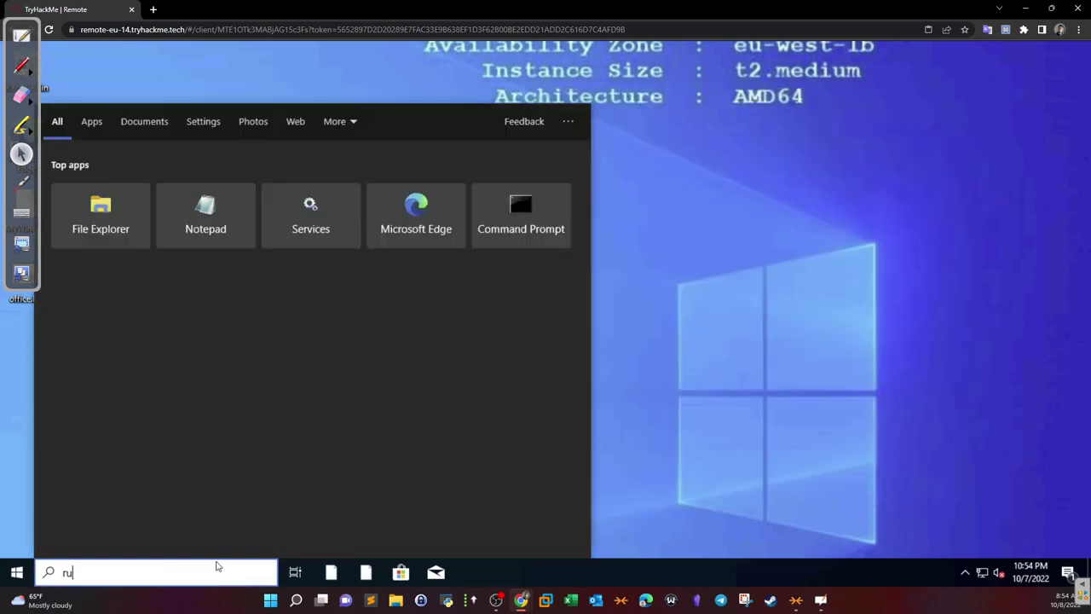
left_click(129, 180)
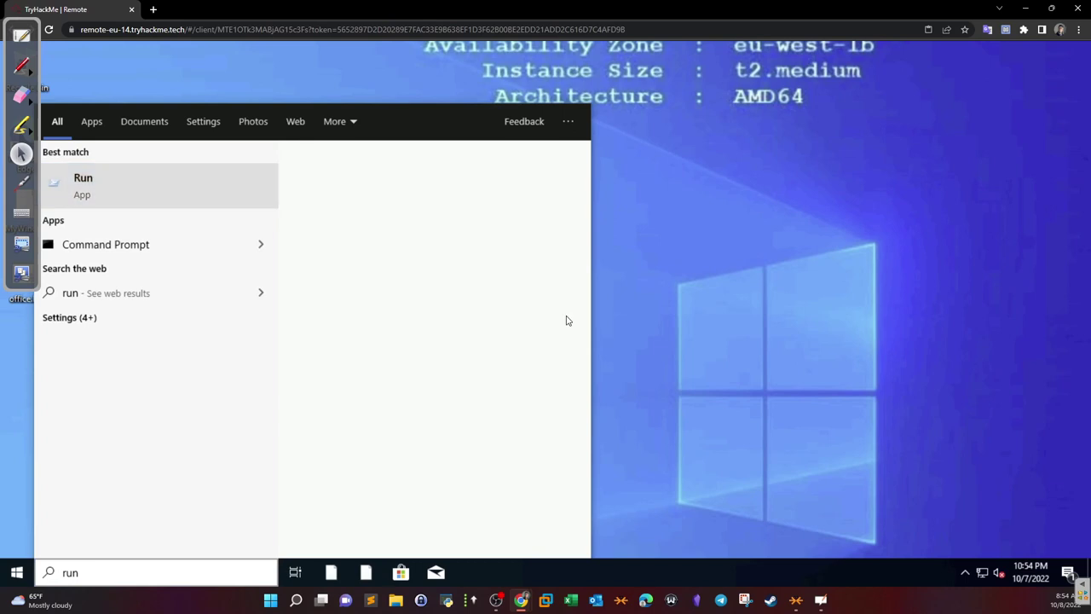
type("regedit")
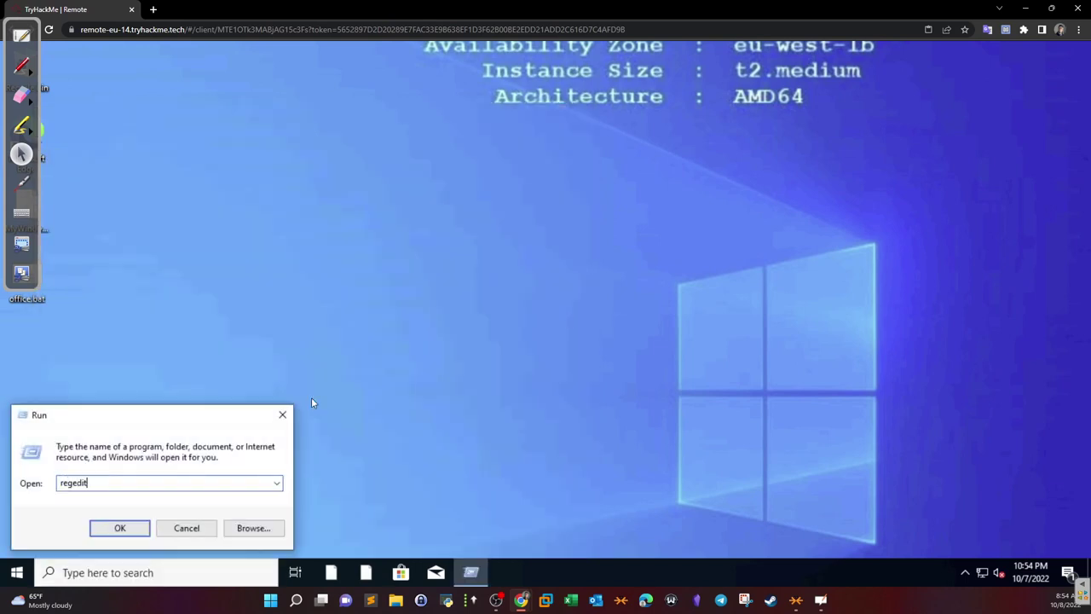
key("Return")
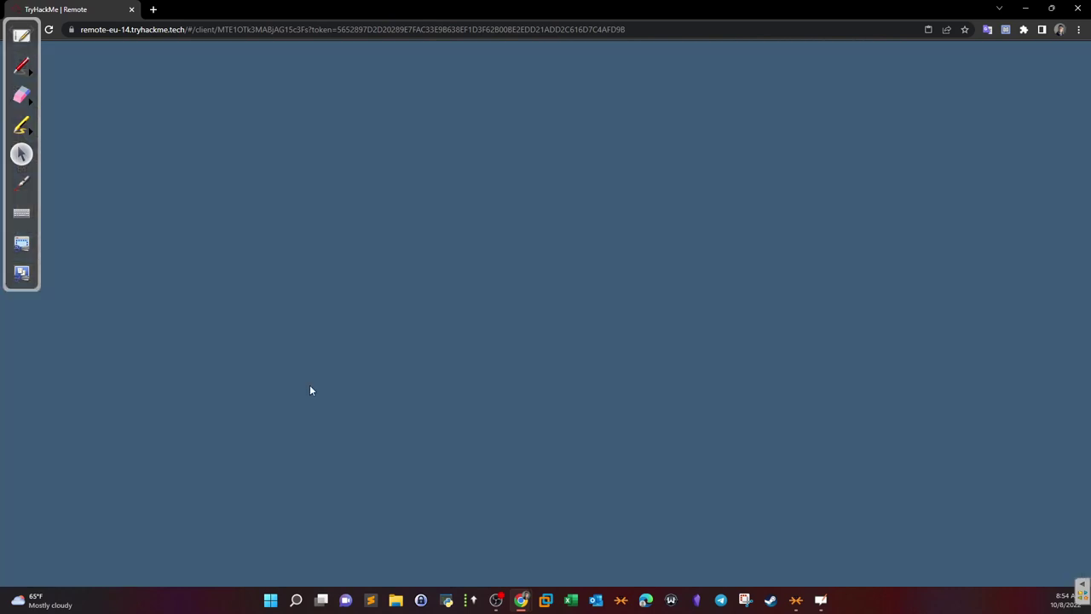
left_click(444, 395)
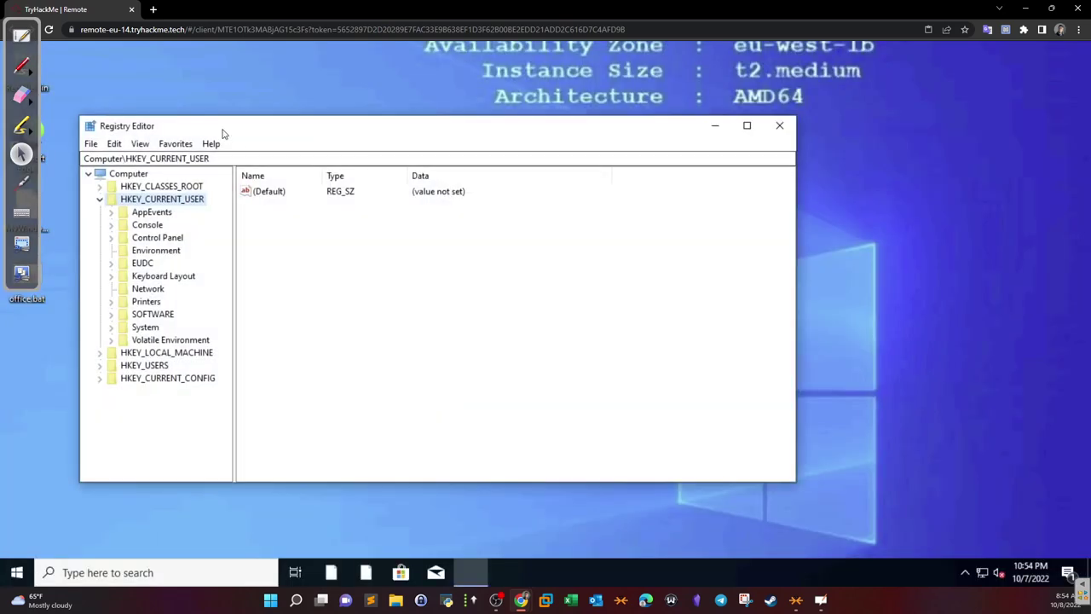
Maximize the Registry Editor, move the annotation toolbar out of the way, and find "tryhackme" in the registry
double_click(223, 134)
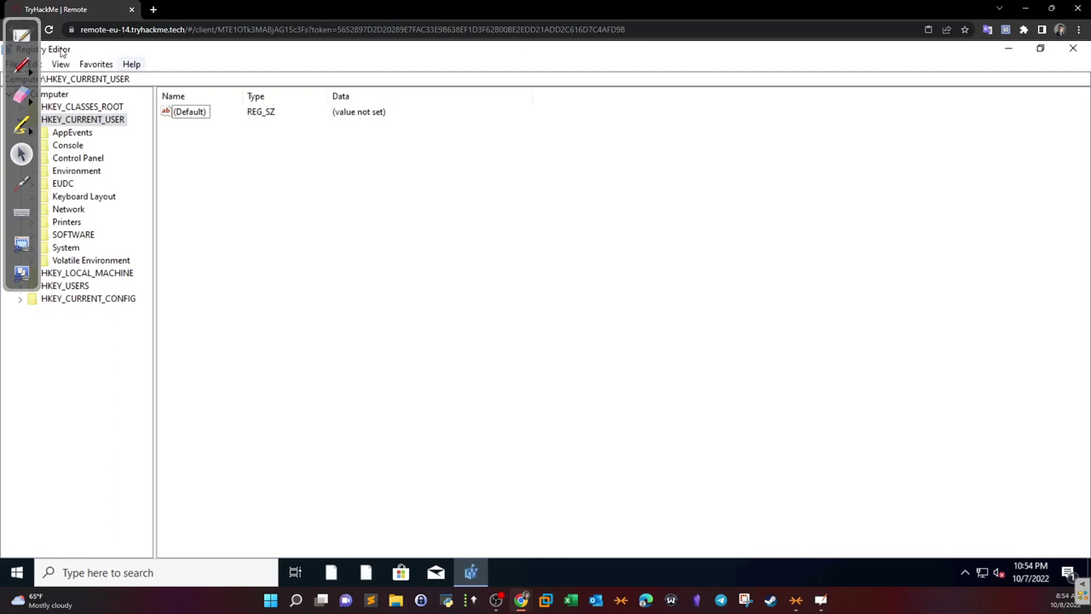
mouse_move(25, 25)
left_mouse_down()
mouse_move(528, 518)
mouse_move(2, 605)
left_mouse_up()
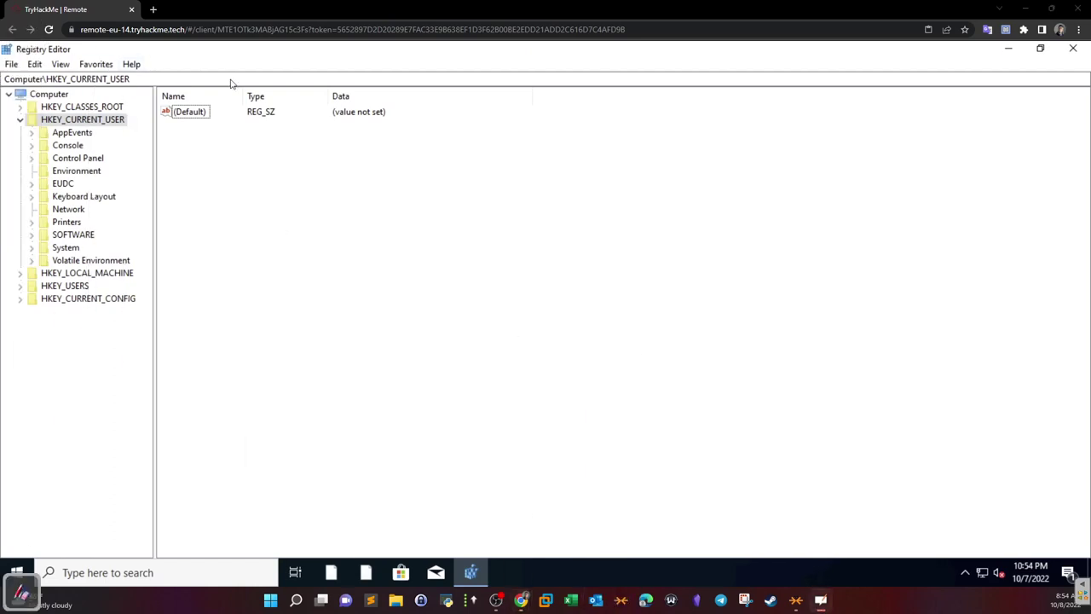
left_click(33, 65)
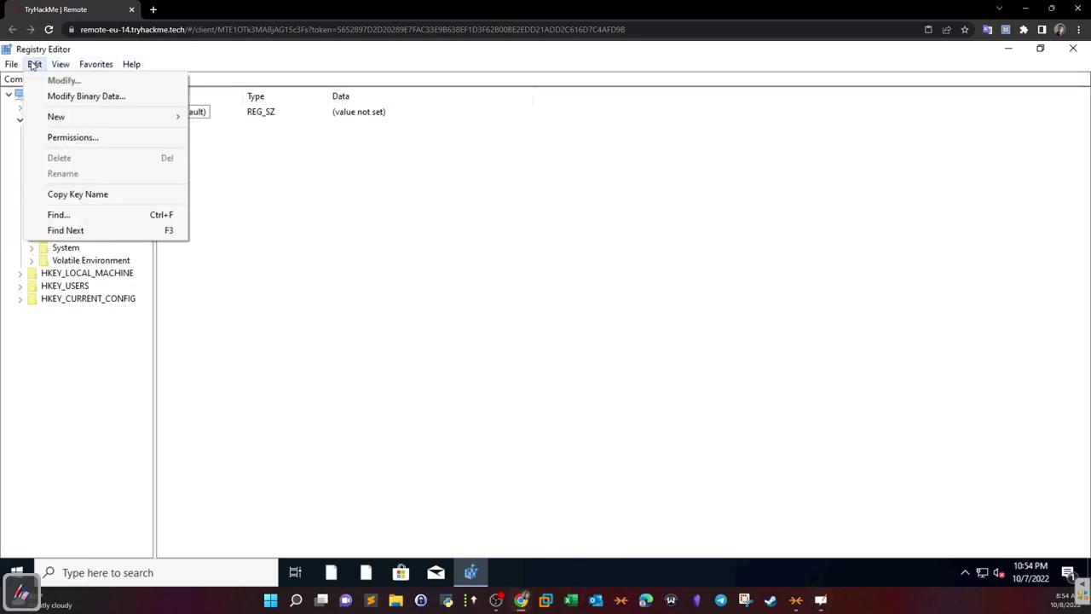
mouse_move(2, 66)
left_click(58, 214)
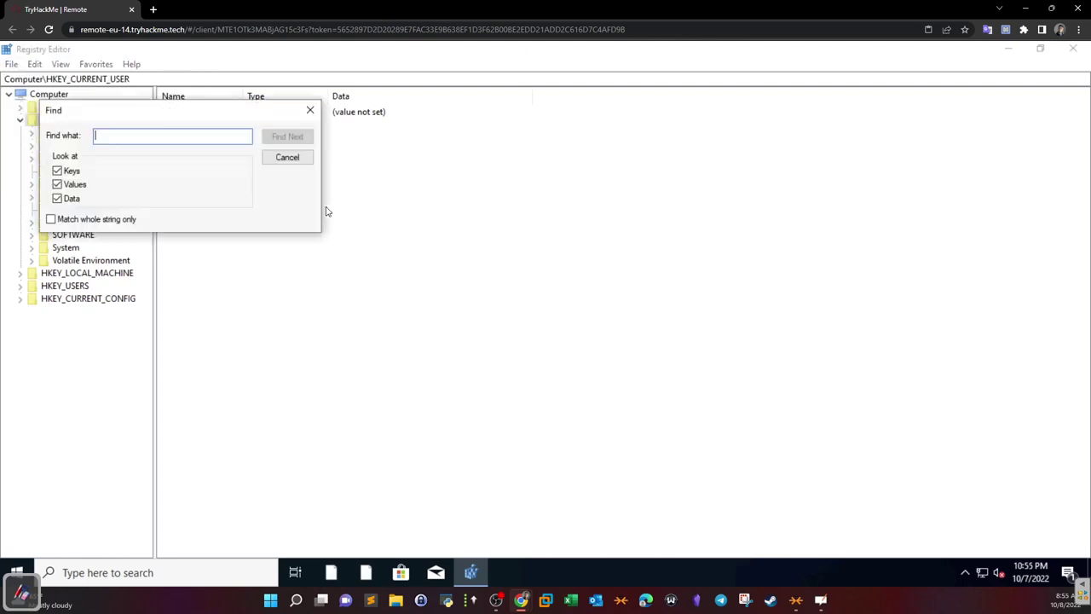
type("tryhackme")
key("Return")
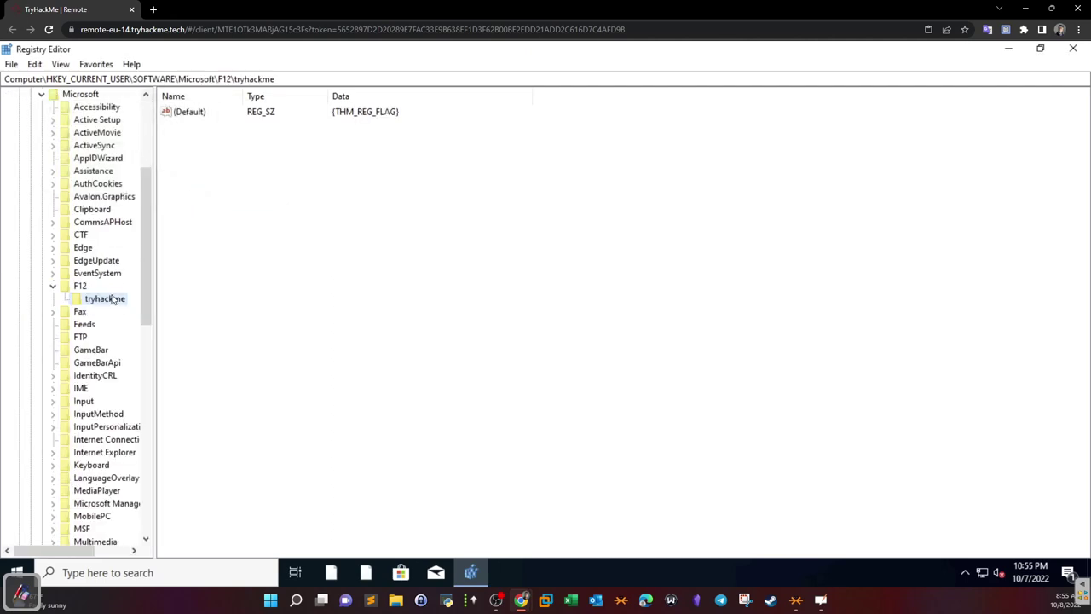
Copy the value data of the tryhackme key's (Default) entry without changing it, and minimize the Registry Editor
left_click(189, 112)
right_click(190, 112)
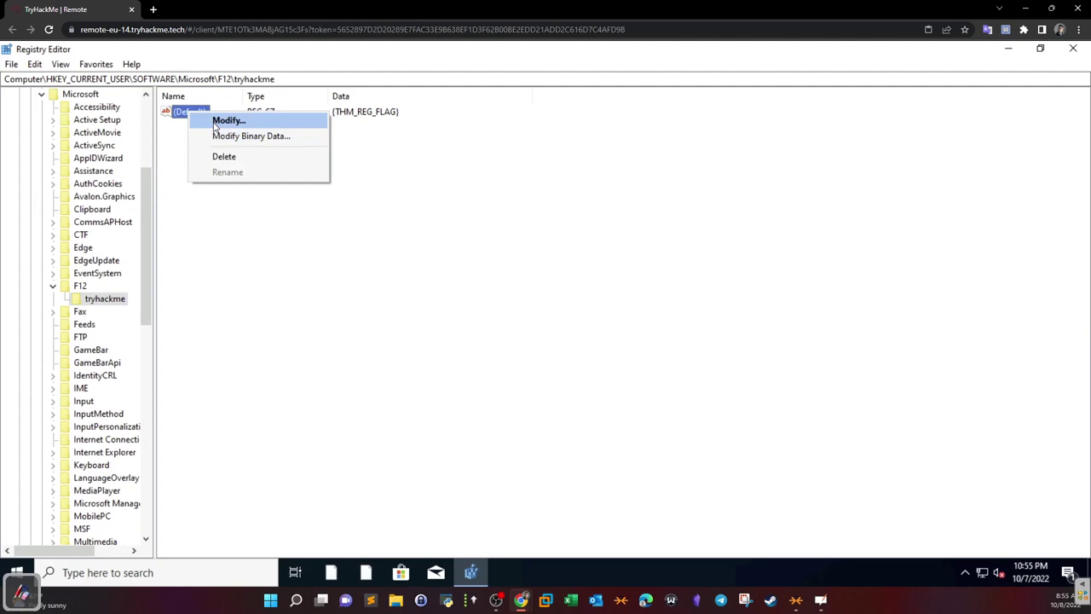
left_click(228, 120)
right_click(116, 186)
left_click(143, 228)
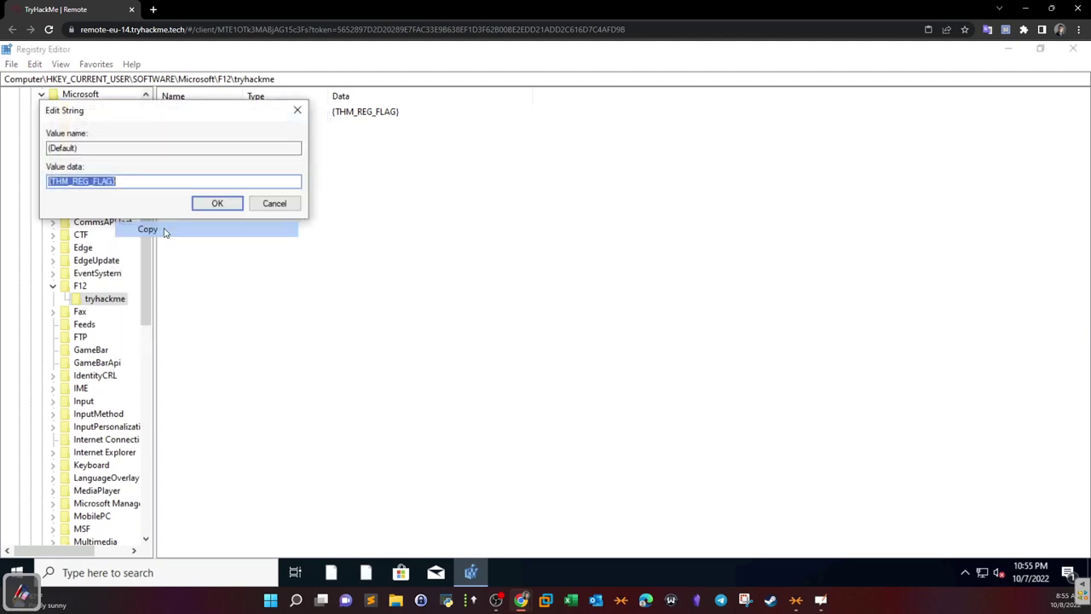
left_click(273, 202)
left_click(1007, 50)
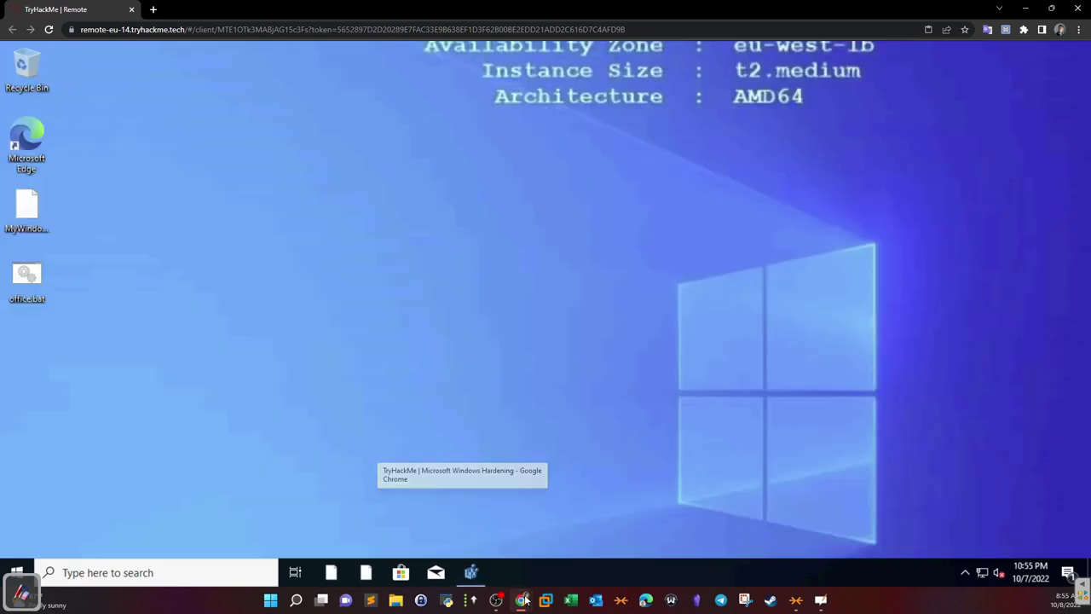
Return to the room page and submit {THM_REG_FLAG} as the answer to the Registry Editor question
mouse_move(525, 599)
left_click(477, 541)
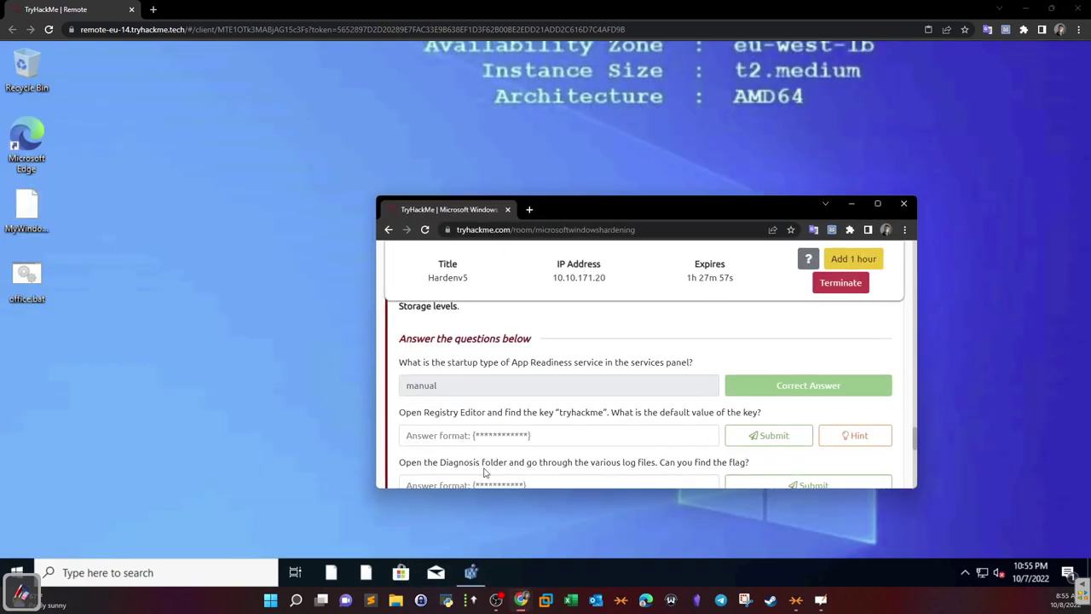
left_click(473, 432)
key("ctrl+v")
left_click(754, 435)
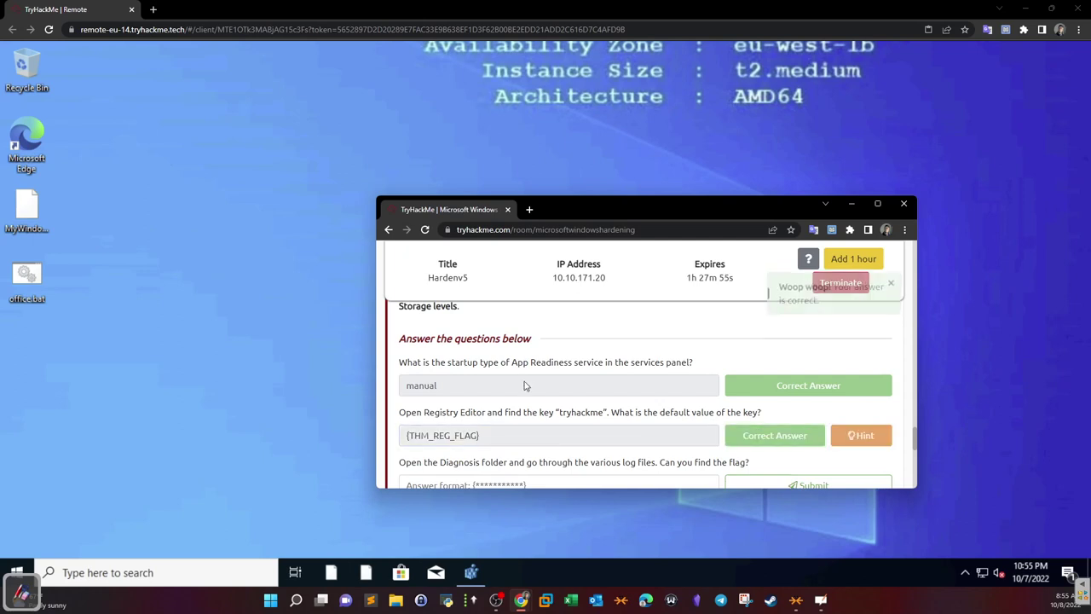
For the Diagnosis folder question, open Local Disk (C:) in File Explorer on the remote machine and select the ProgramData folder
scroll(528, 379, "down", 1)
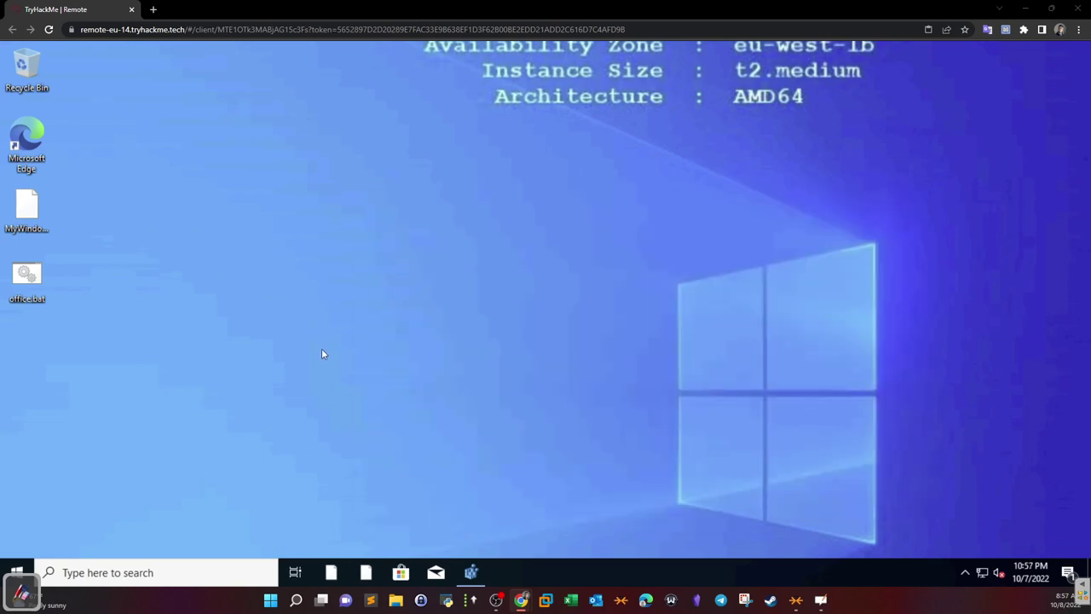
left_click(17, 572)
left_click(19, 451)
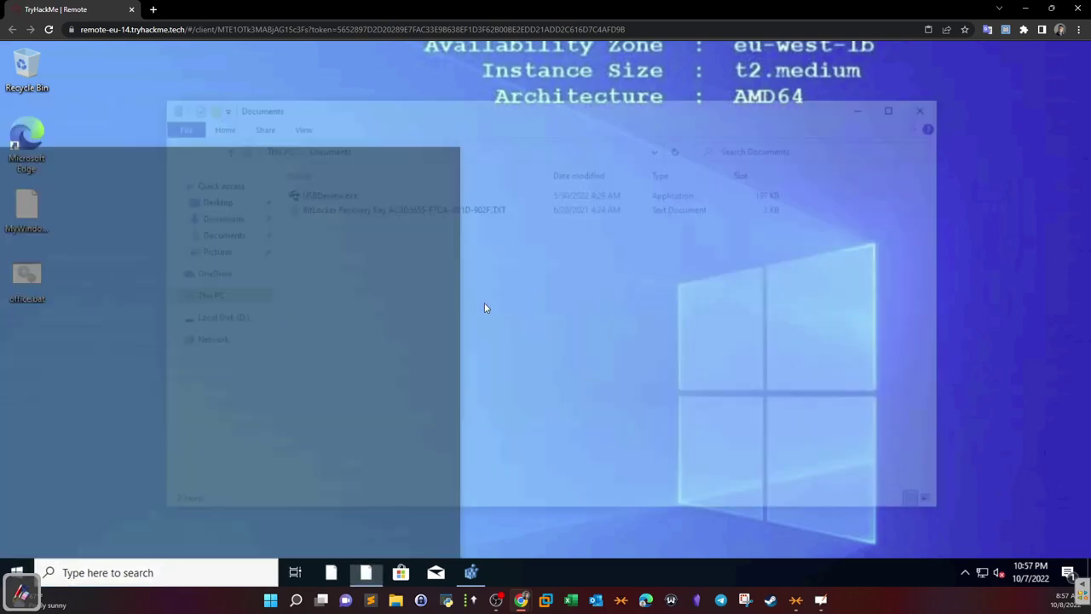
left_click(228, 303)
double_click(341, 336)
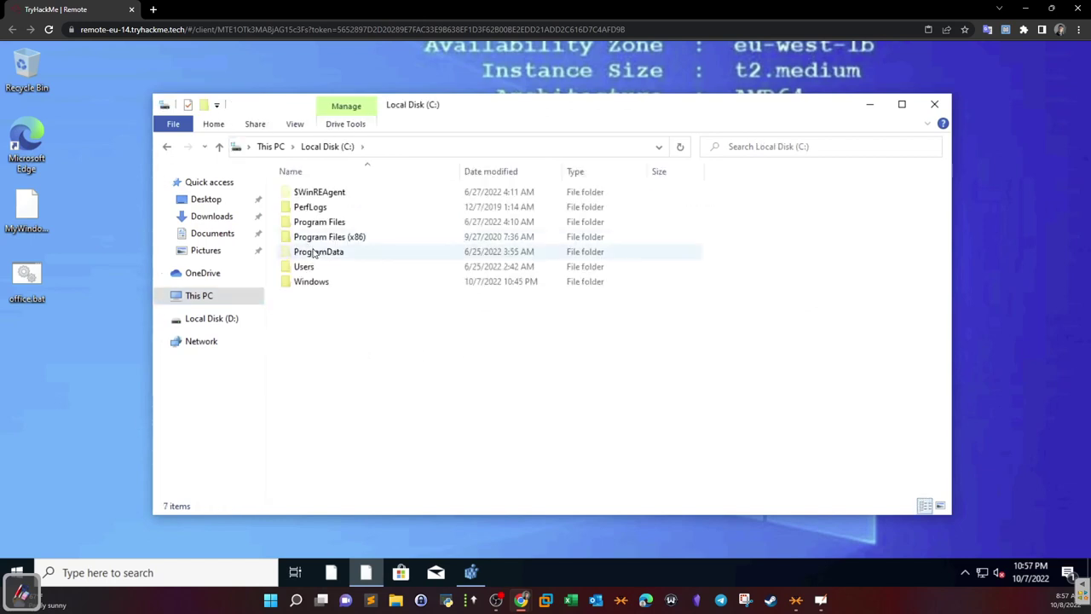
left_click(315, 253)
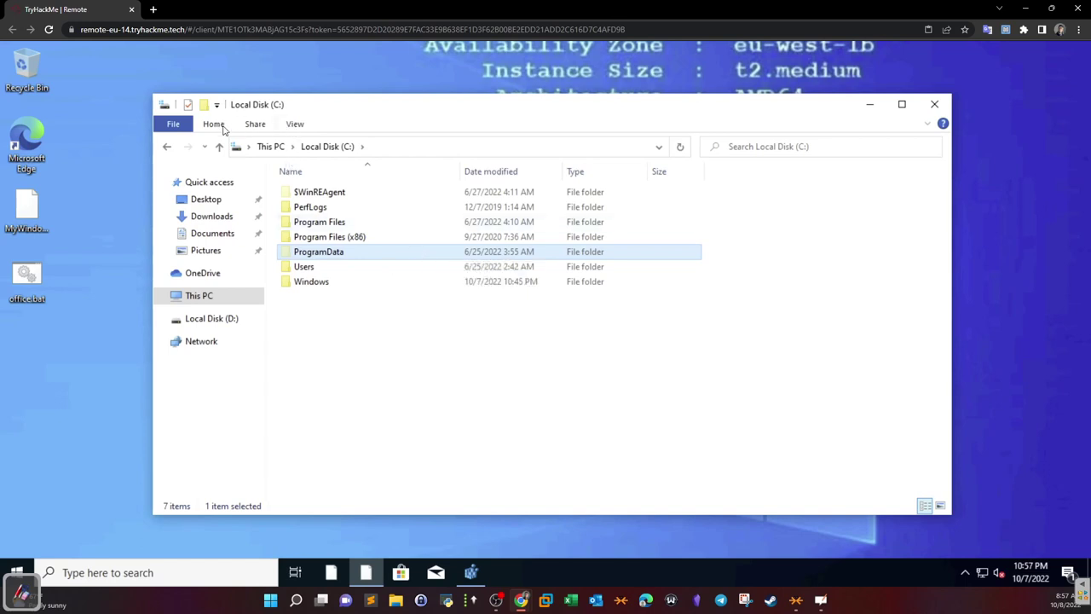
Check the hidden files and folders setting in the Folder Options view settings, and accept the dialog without changes
left_click(179, 132)
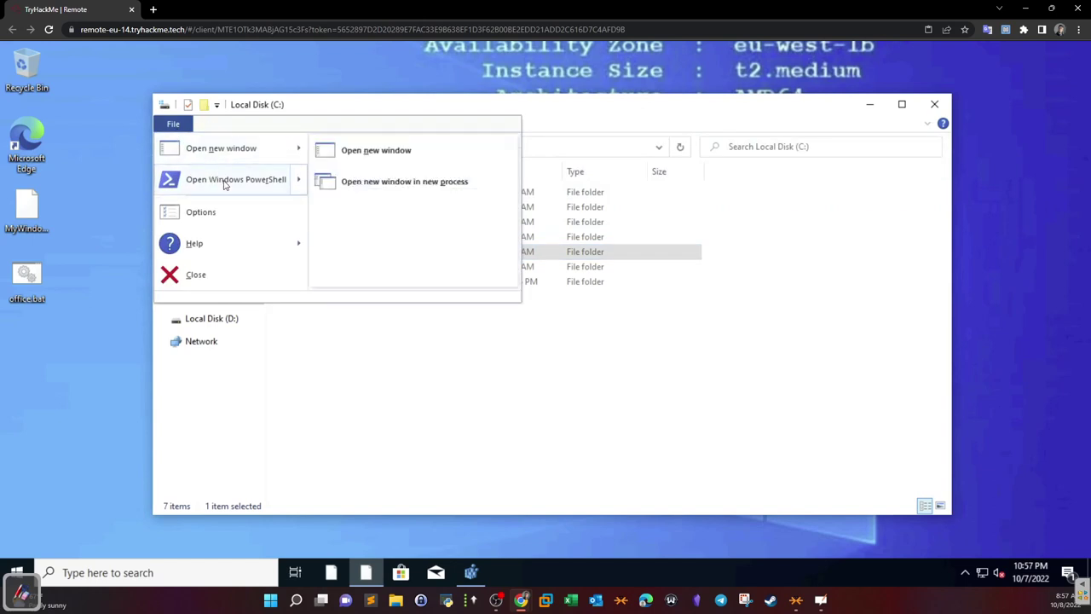
left_click(238, 212)
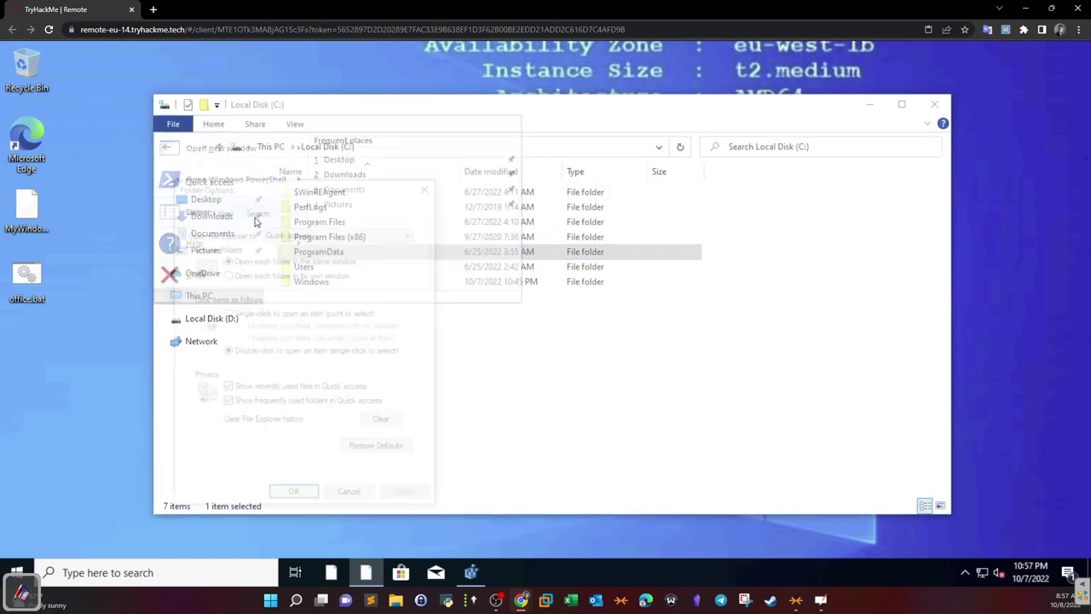
left_click(223, 209)
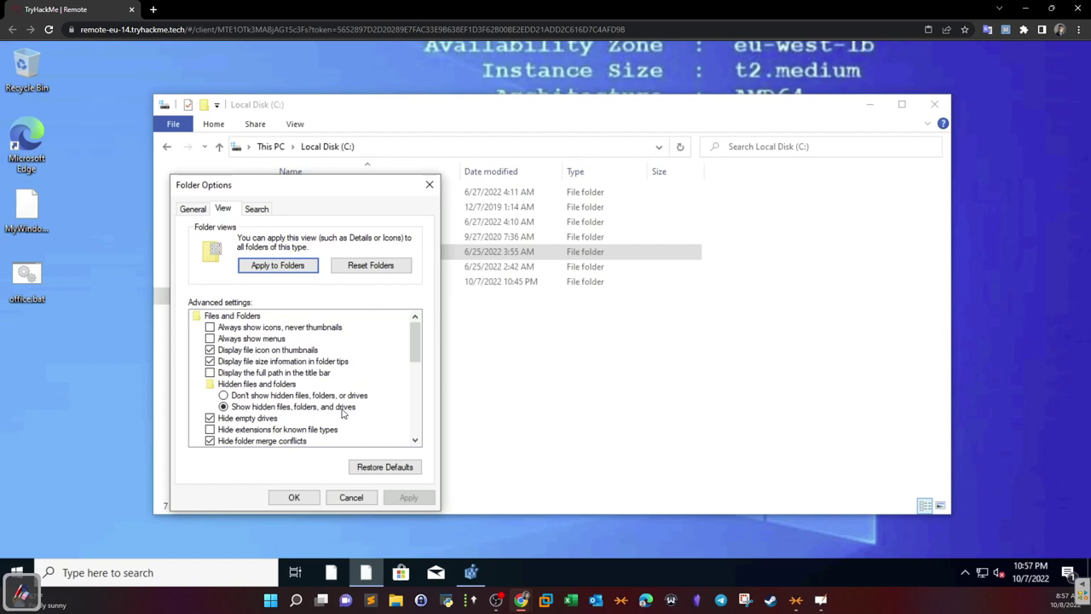
left_click(294, 497)
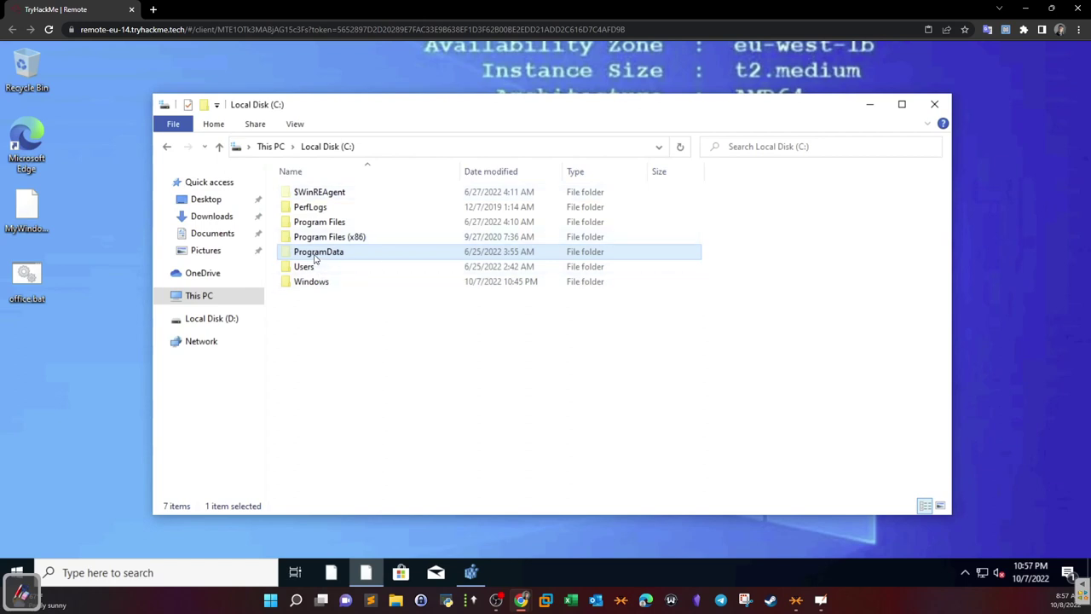
Browse to ProgramData\Microsoft\Diagnosis, try to open flag.txt.txt in Notepad, and dismiss the dialog
double_click(319, 251)
double_click(341, 207)
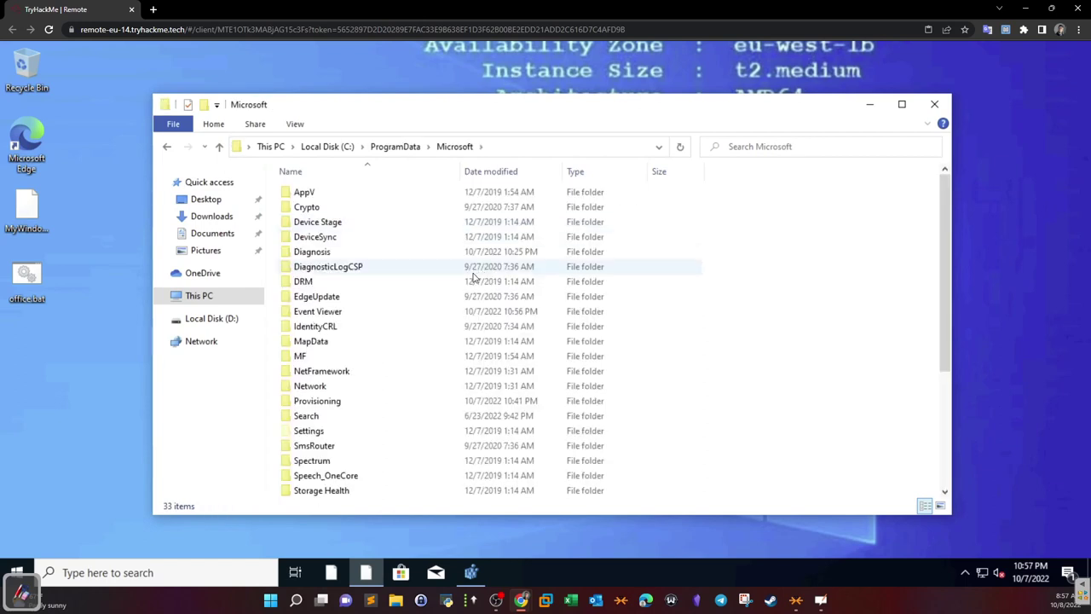
left_click(338, 253)
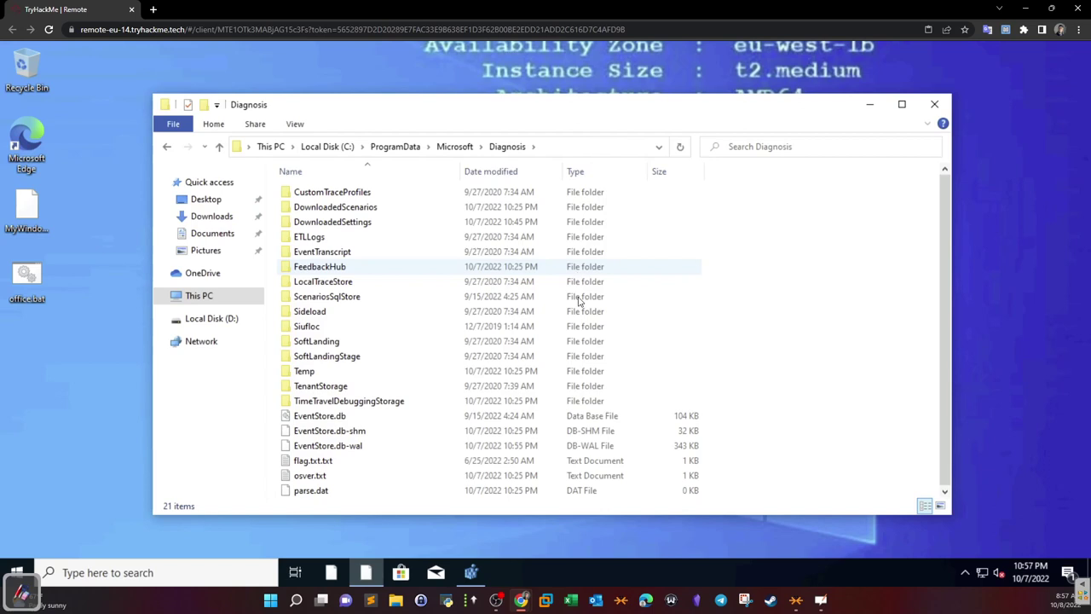
double_click(313, 461)
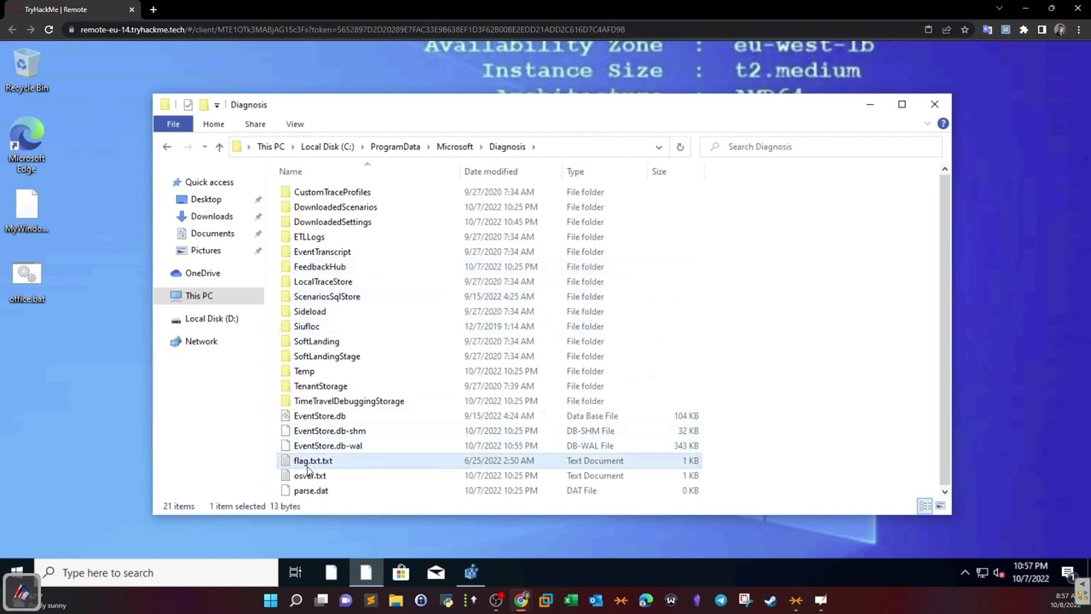
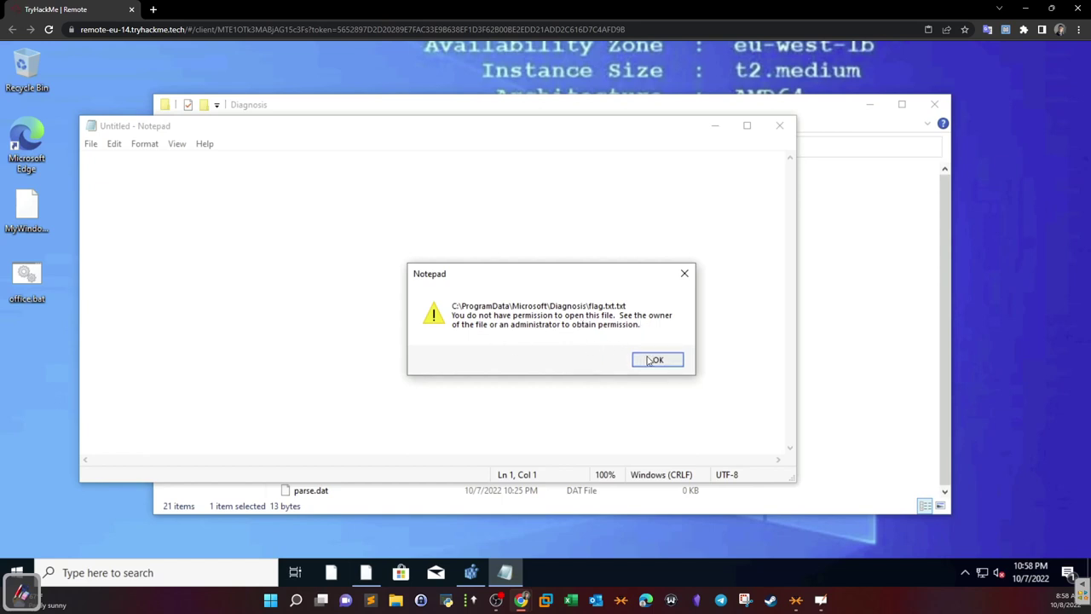
left_click(647, 356)
Open a Command Prompt on the remote machine and change the directory to C:\ProgramData
left_click(182, 574)
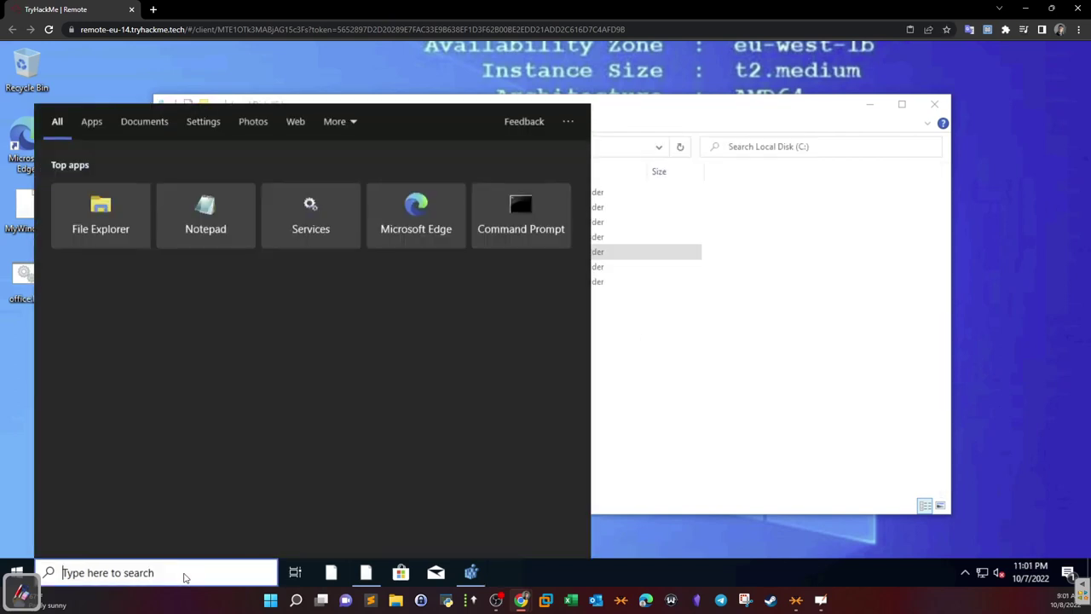
type("CMD")
left_click(141, 196)
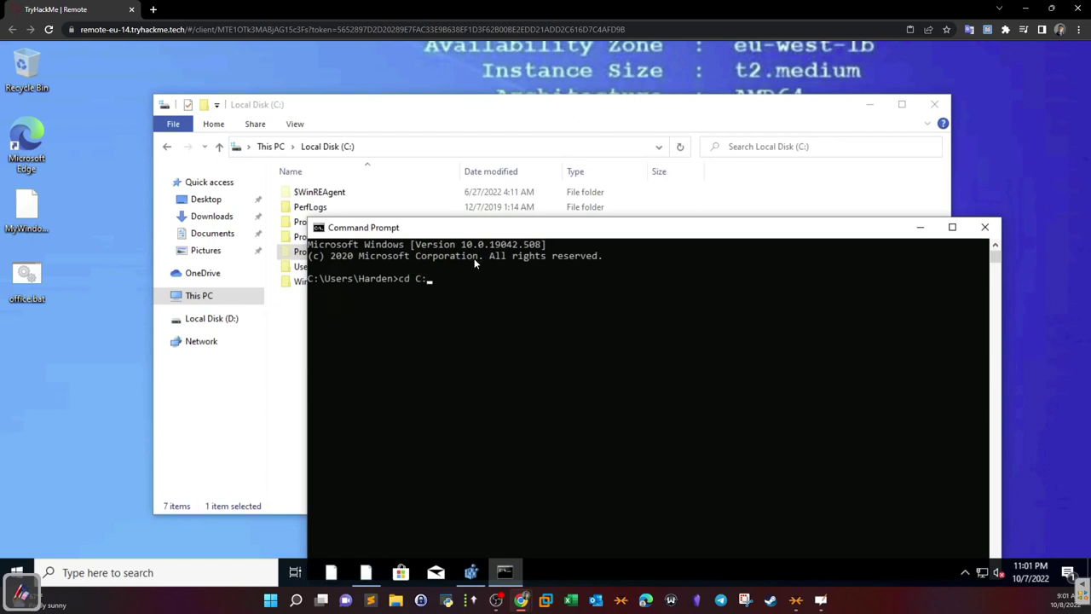
type("cd C:\\ProgramData")
key("Return")
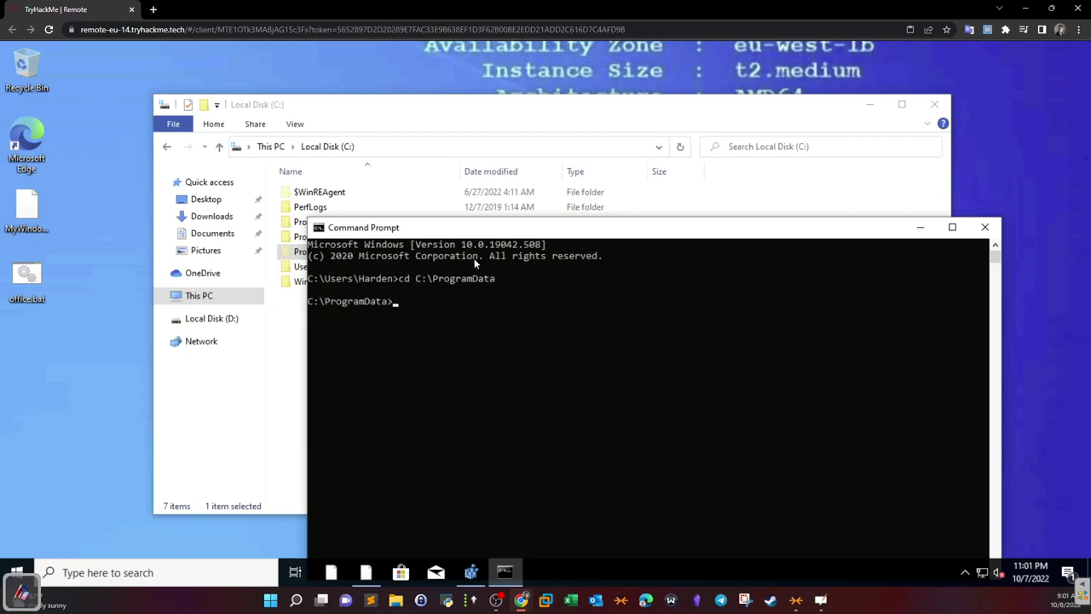
List the contents of C:\ProgramData, and try to change into Microsoft and its Diagnosis subfolder
type("dir")
key("Return")
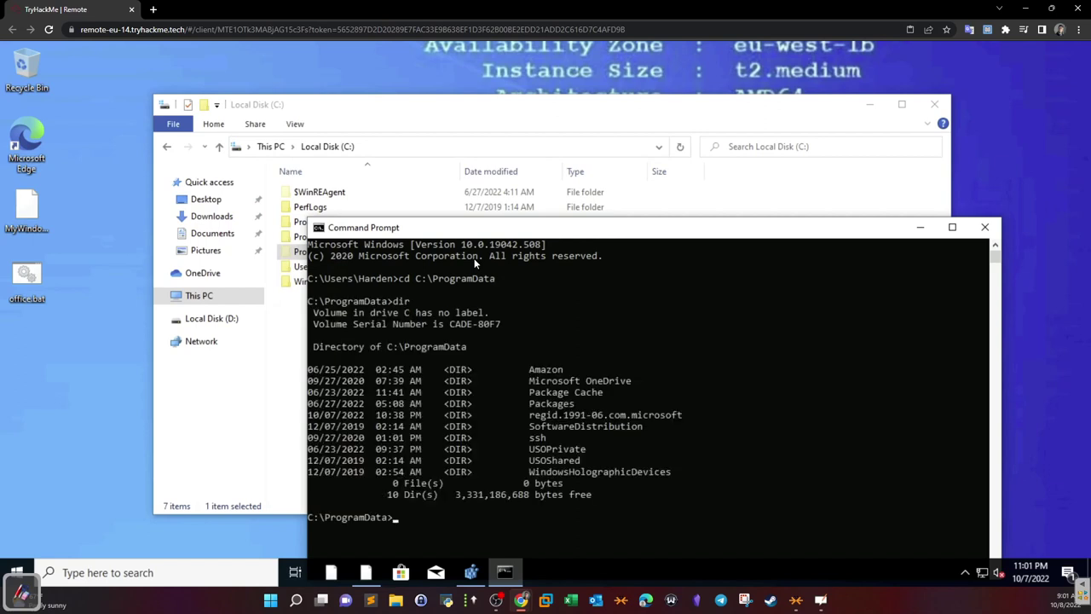
type("cd Microsoft")
key("Return")
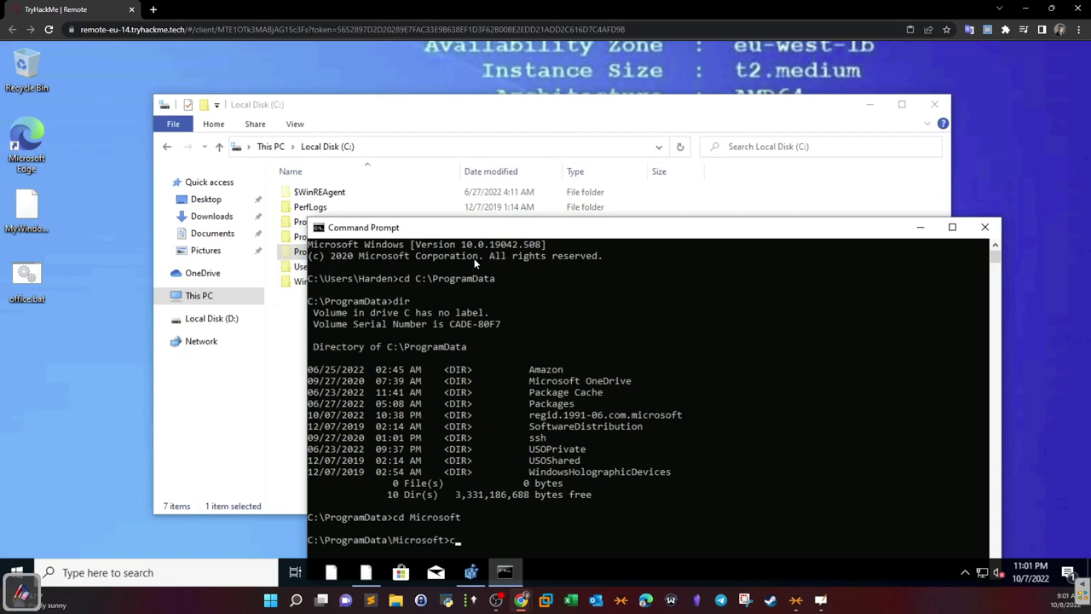
type("cd Diagnosis")
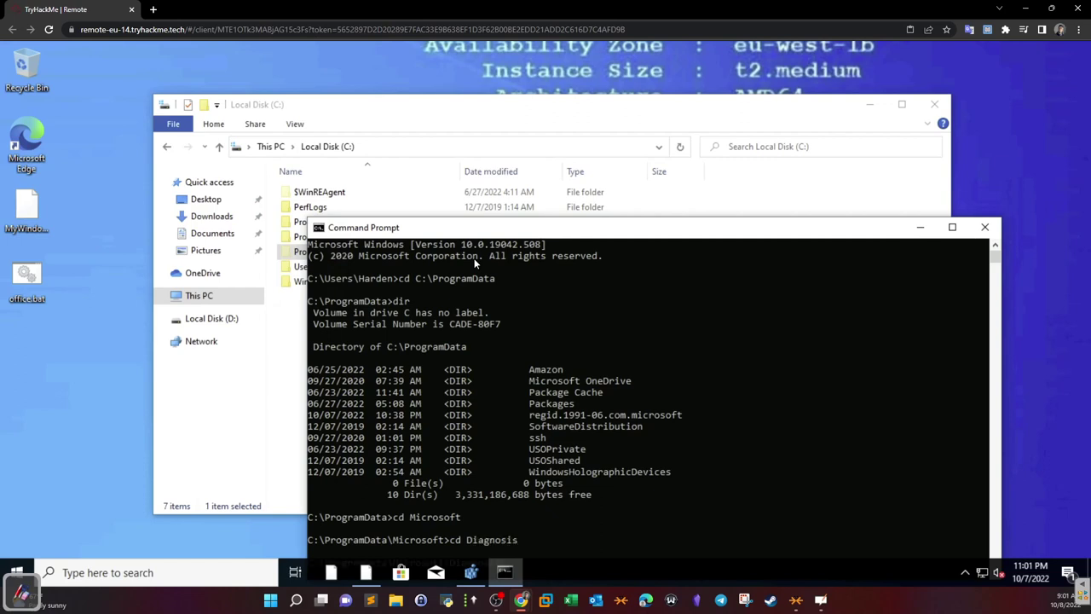
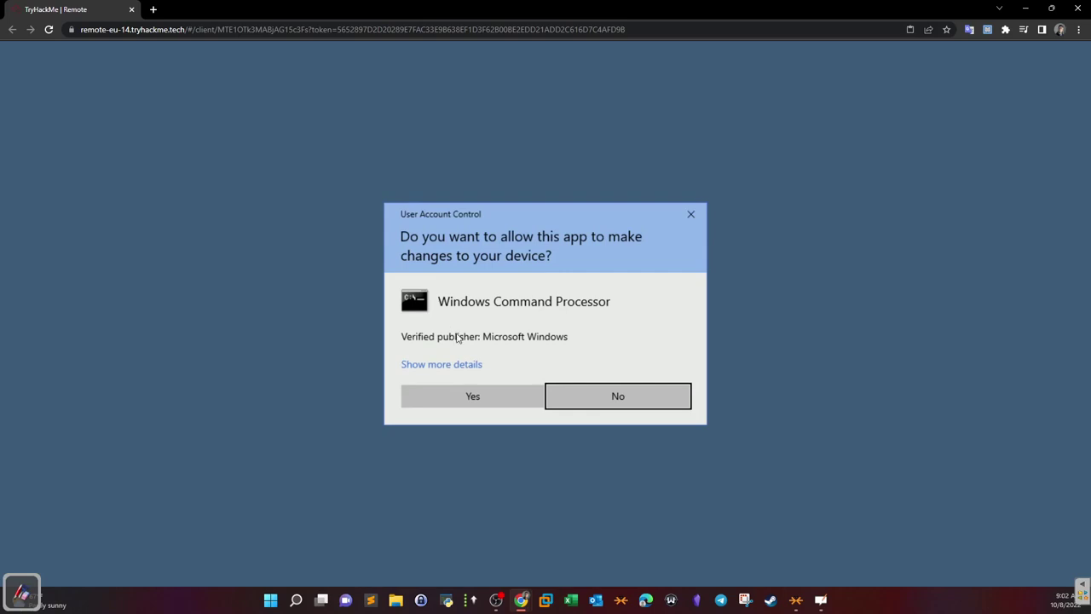
Allow Command Prompt to run as administrator and enter the command cd "C:\ProgramData" in it
left_click(462, 400)
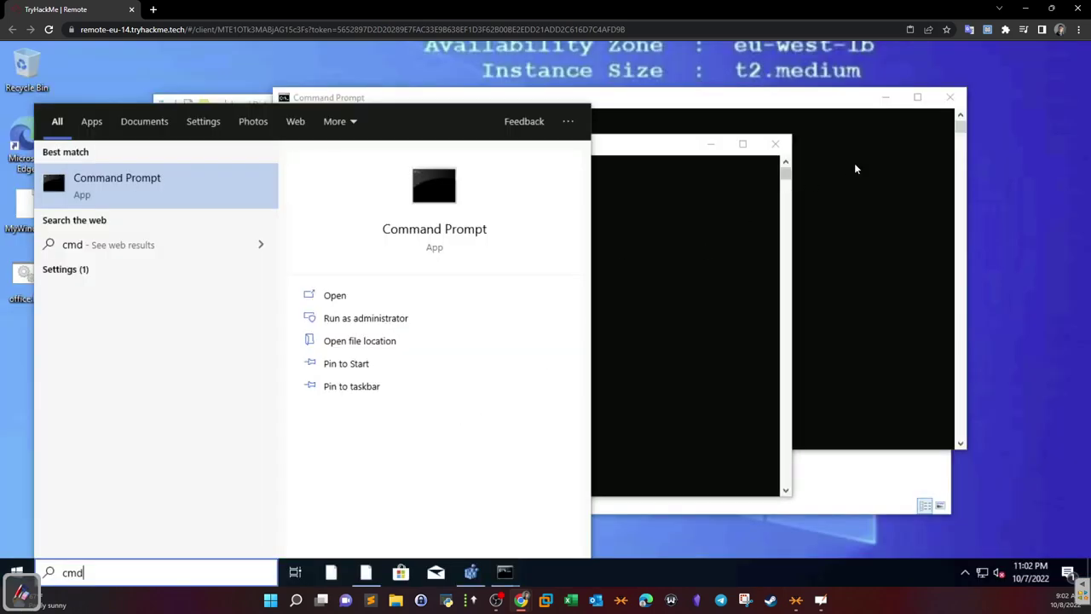
type("cd C:\\P")
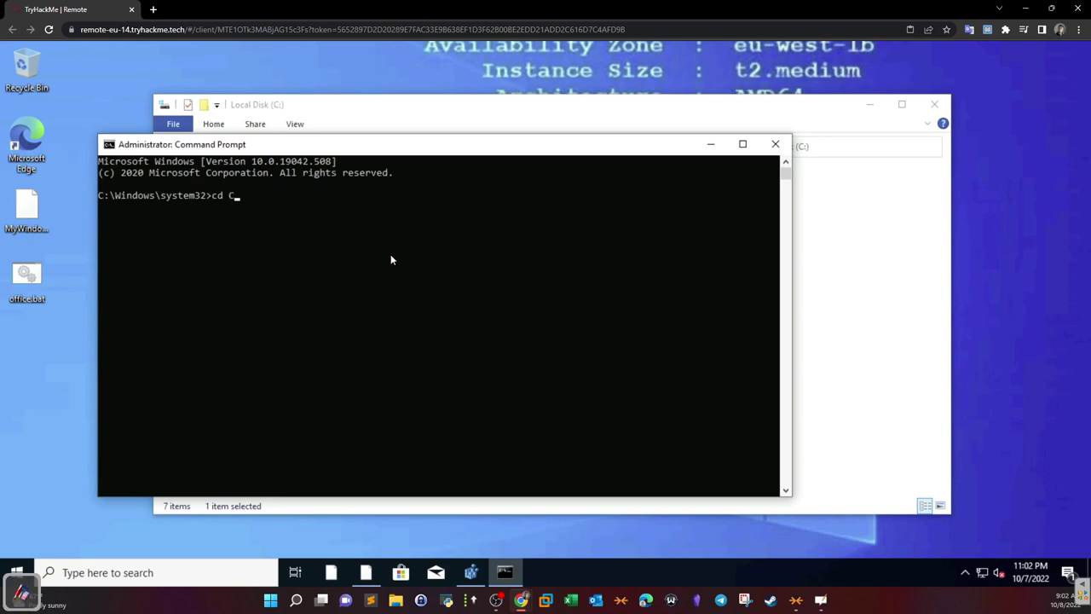
key("Tab")
key("BackSpace")
key("BackSpace")
key("BackSpace")
key("BackSpace")
key("BackSpace")
key("BackSpace")
key("BackSpace")
type("RO")
key("BackSpace")
key("BackSpace")
type("rogram")
key("Tab")
key("BackSpace")
key("BackSpace")
key("BackSpace")
key("BackSpace")
key("BackSpace")
key("BackSpace")
key("BackSpace")
type("D")
key("Tab")
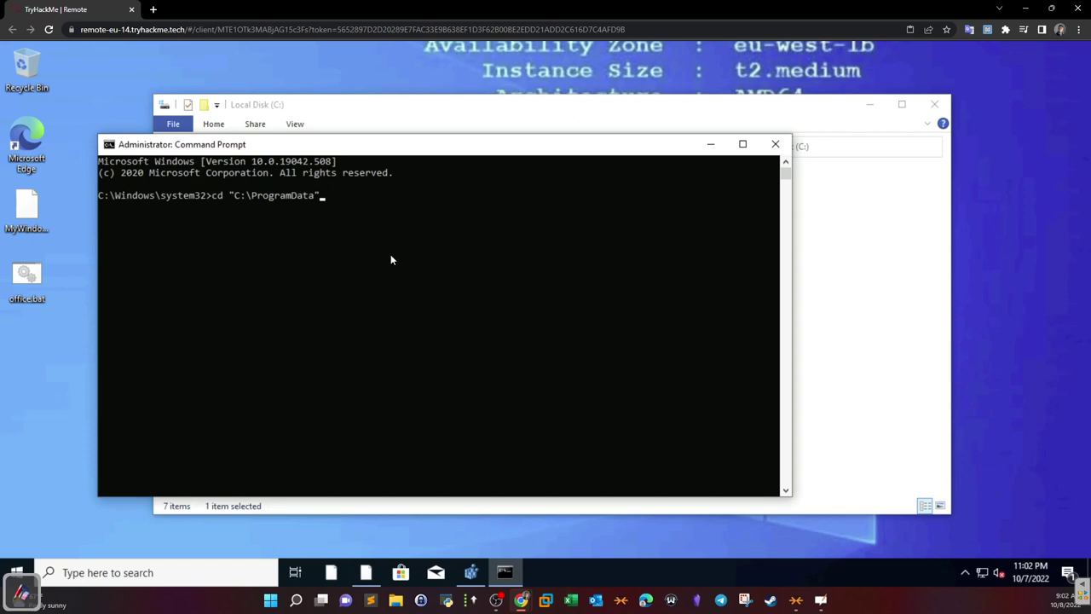
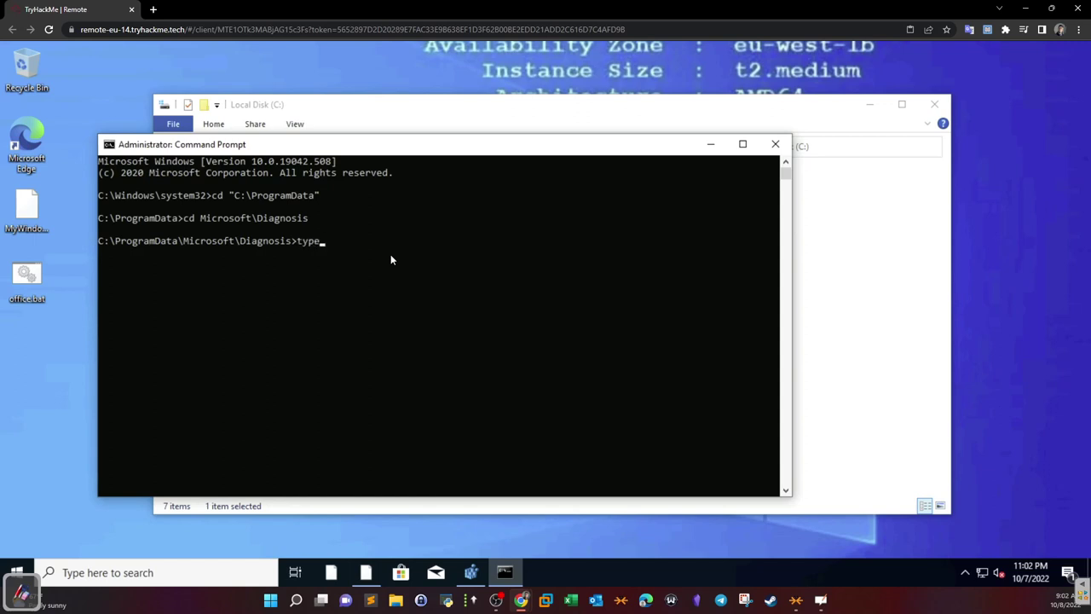
Print flag.txt.txt from Microsoft\Diagnosis with the type command and copy its flag, closing Command Prompt and File Explorer
key("Return")
left_click_drag(172, 253, 101, 254)
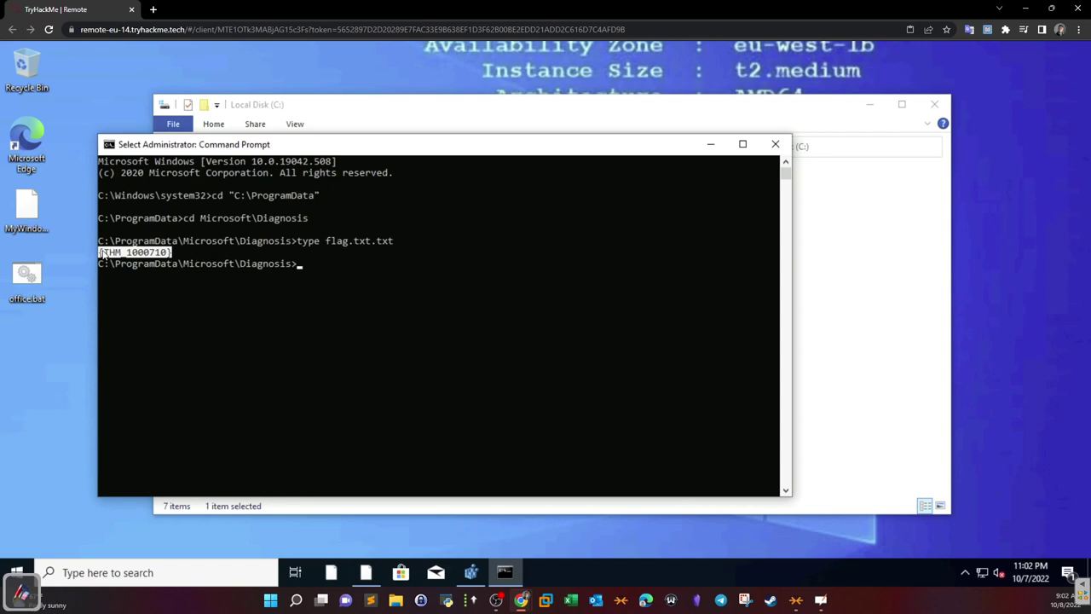
key("ctrl+c")
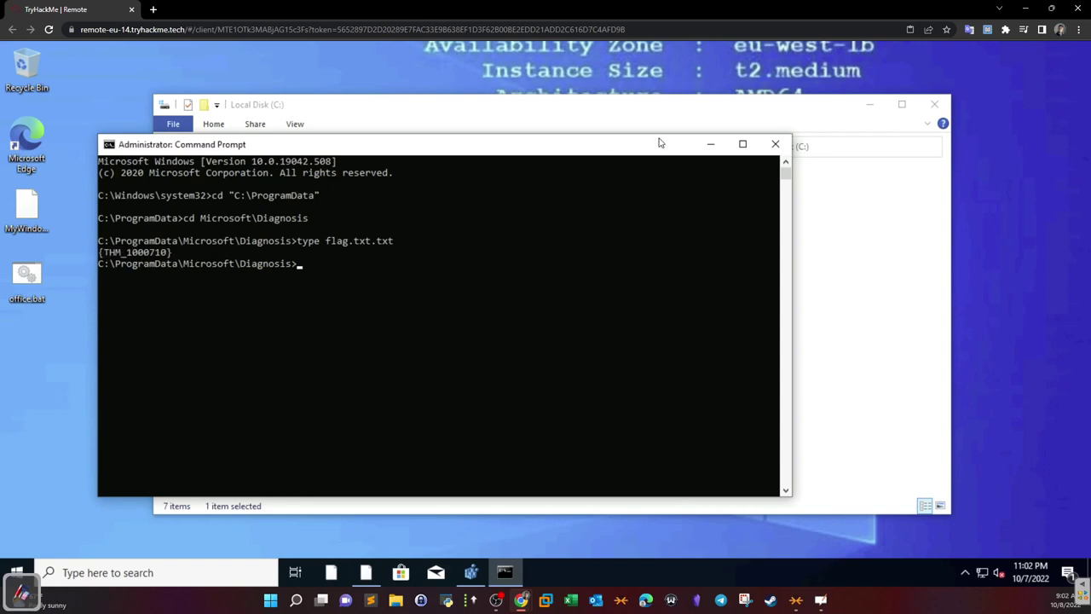
left_click(775, 144)
left_click(934, 104)
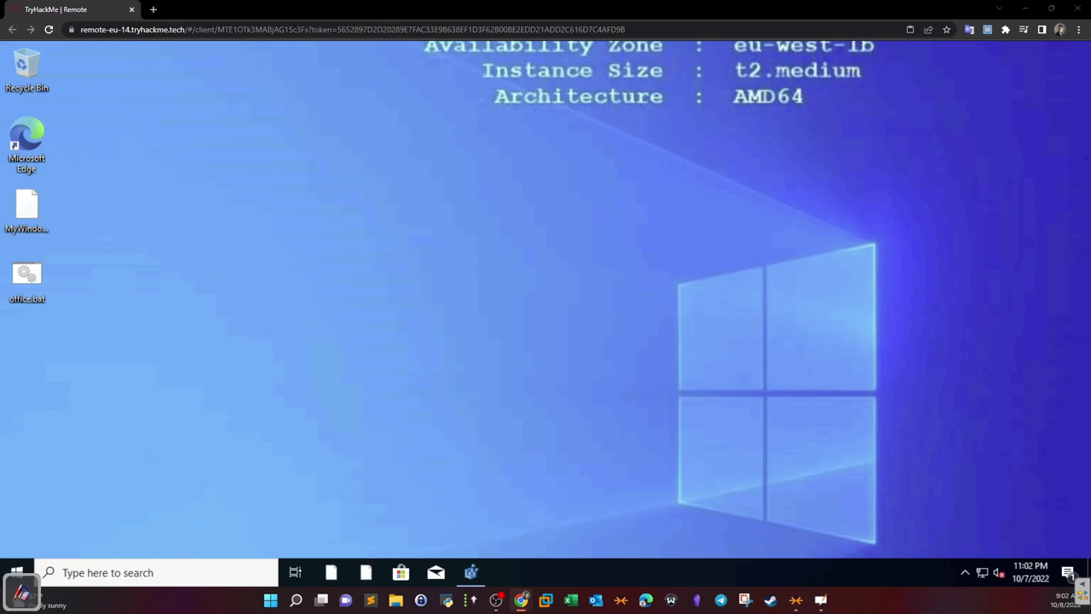
Return to the room page and submit {THM_1000710} as the answer to the Diagnosis folder question
key("alt+Tab")
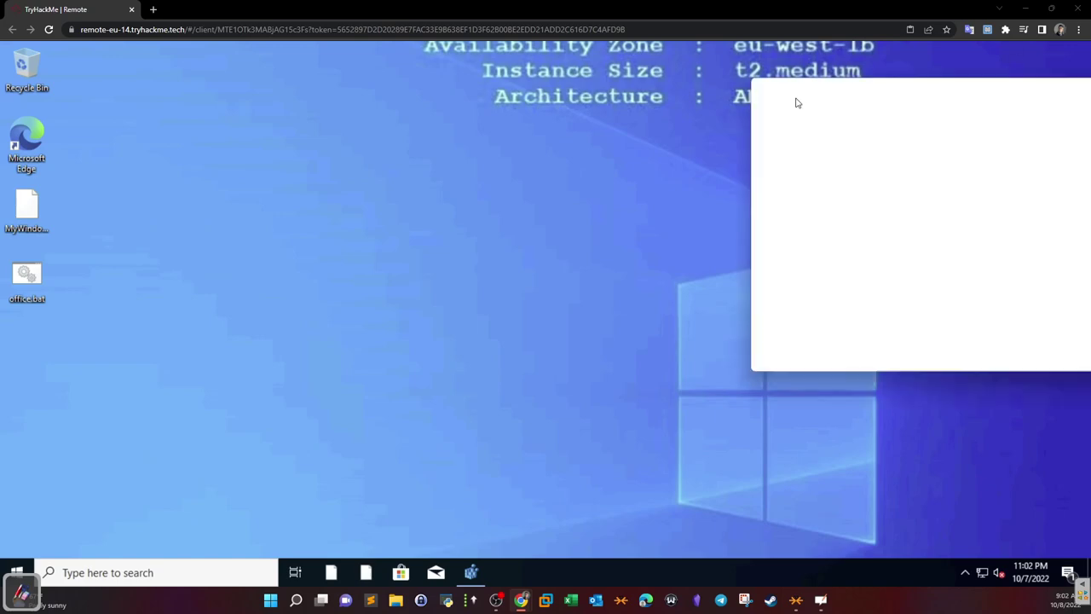
double_click(694, 108)
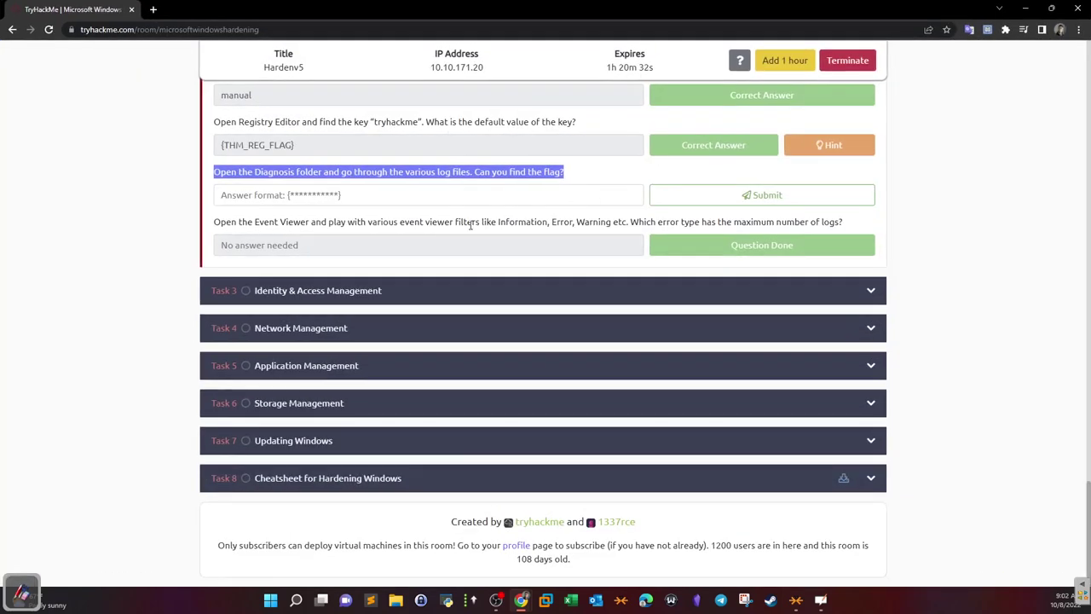
left_click(467, 203)
key("ctrl+v")
key("Return")
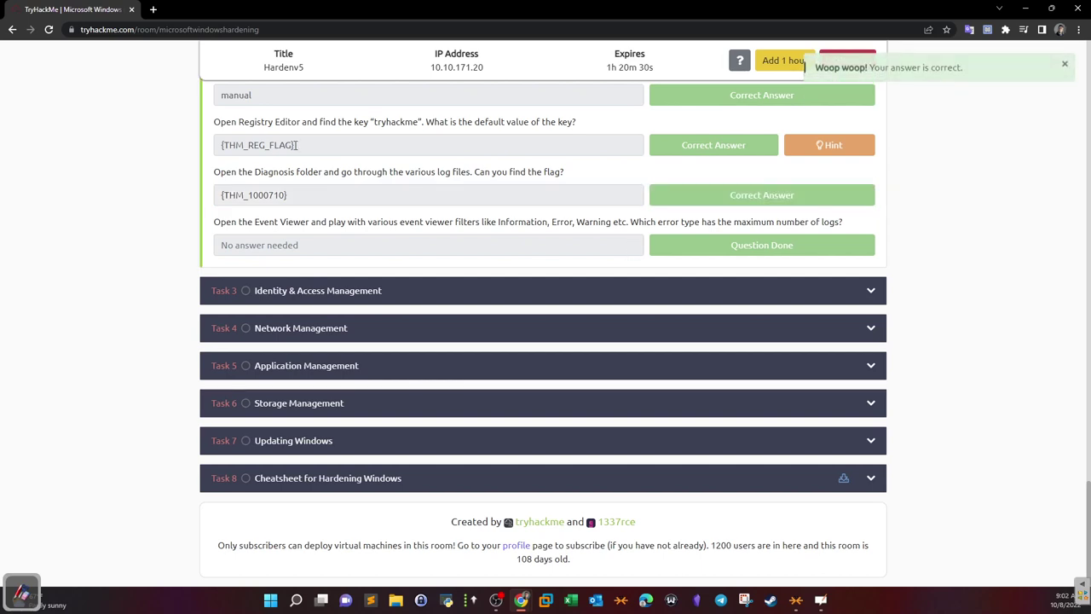
Switch to the OpenBoard whiteboard and draw a yellow box around the "1] Identity Mgm" item on page 1
key("alt+Tab")
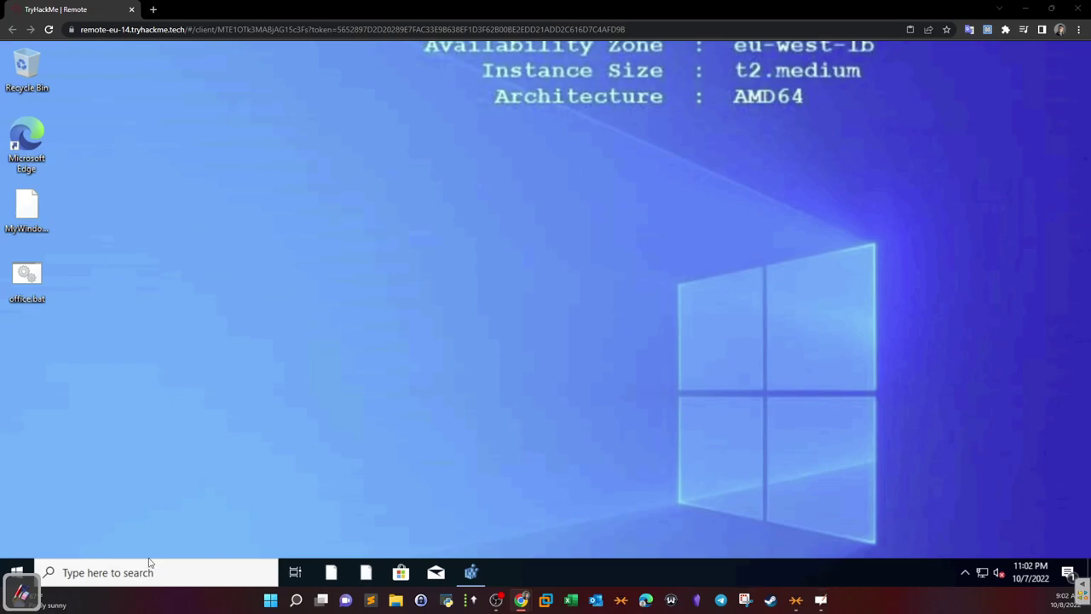
left_click(21, 589)
left_click(21, 356)
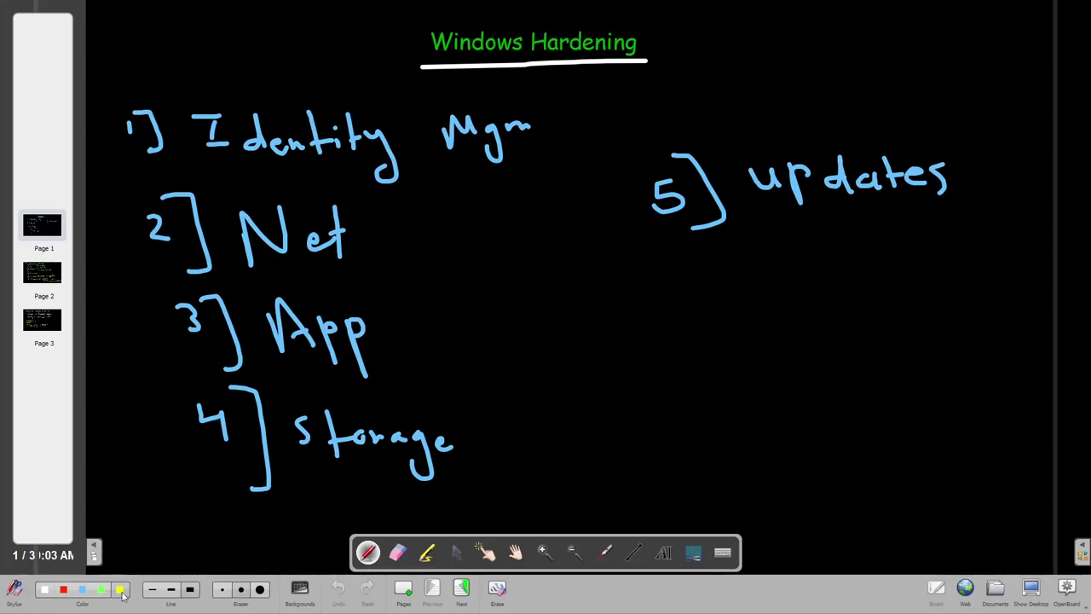
mouse_move(513, 182)
left_mouse_down()
mouse_move(211, 177)
mouse_move(113, 109)
mouse_move(445, 81)
mouse_move(565, 122)
mouse_move(574, 184)
mouse_move(510, 182)
left_mouse_up()
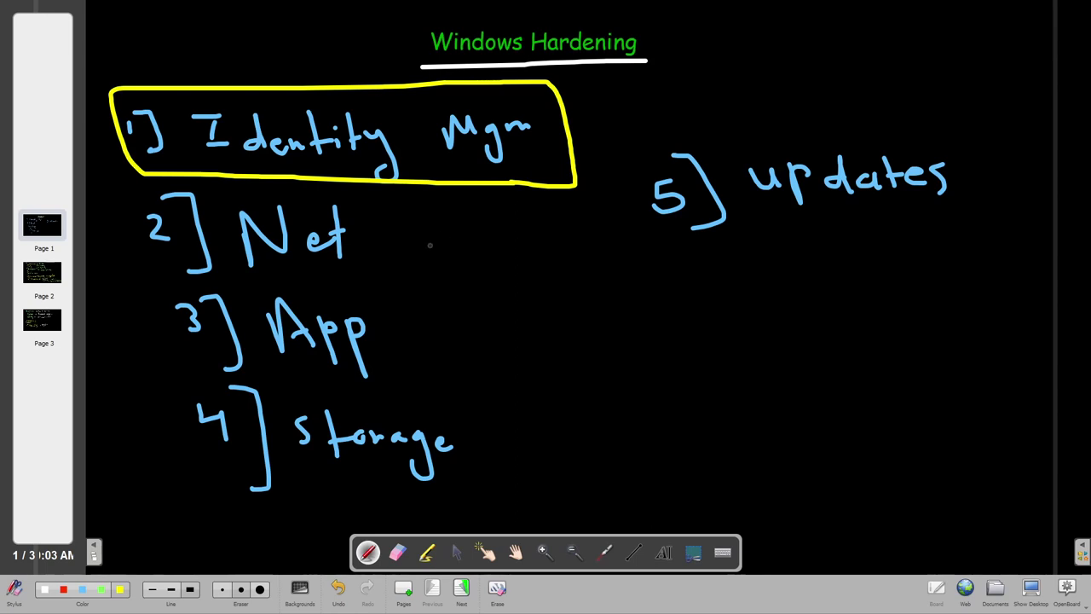
Add a new whiteboard page after page 3 and handwrite the title "Identity Management" in yellow
left_click(58, 335)
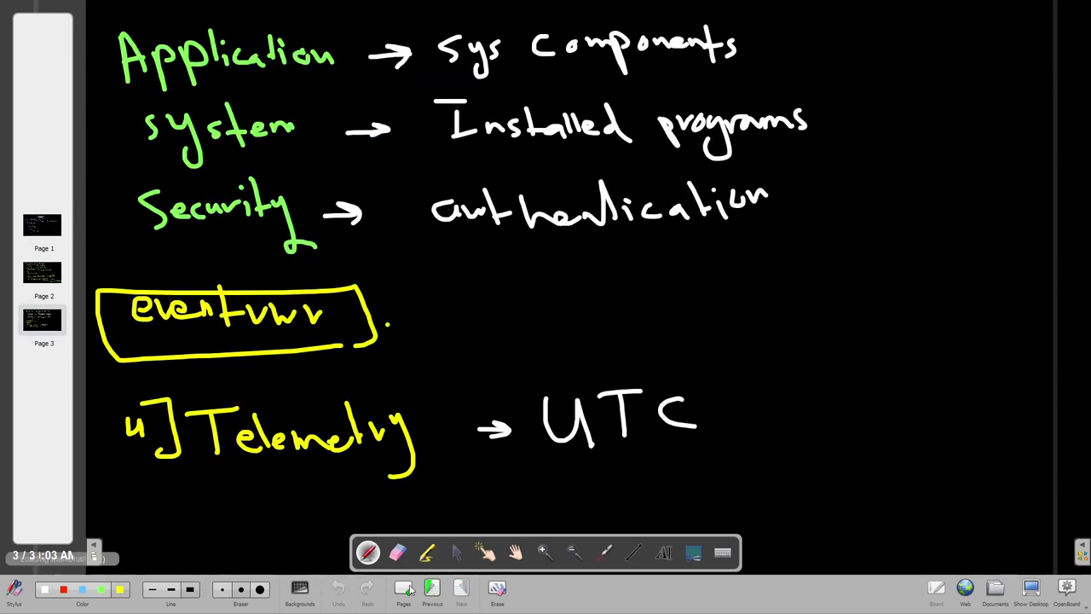
key("ctrl+n")
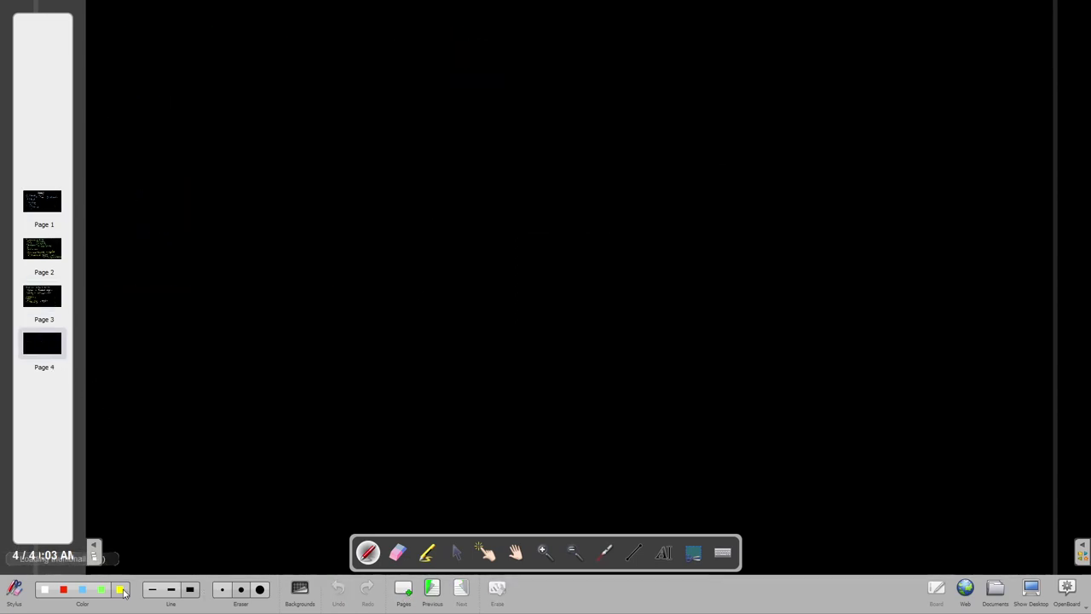
mouse_move(119, 48)
left_mouse_down()
mouse_move(151, 41)
mouse_move(147, 83)
left_mouse_up()
mouse_move(122, 87)
left_mouse_down()
mouse_move(161, 81)
mouse_move(196, 36)
mouse_move(211, 77)
mouse_move(182, 76)
mouse_move(256, 77)
left_mouse_up()
mouse_move(266, 35)
left_mouse_down()
mouse_move(271, 85)
mouse_move(301, 55)
mouse_move(325, 85)
mouse_move(368, 49)
mouse_move(397, 68)
mouse_move(467, 65)
left_mouse_up()
mouse_move(469, 53)
left_mouse_down()
mouse_move(480, 85)
mouse_move(460, 76)
left_mouse_up()
mouse_move(478, 61)
left_mouse_down()
mouse_move(496, 51)
mouse_move(503, 64)
left_mouse_up()
left_click_drag(503, 67, 569, 62)
left_click_drag(576, 19, 578, 75)
left_click_drag(559, 43, 578, 32)
In white, draw an arrow from the title down to the left and handwrite "Admin" beneath it
left_click(44, 589)
mouse_move(329, 129)
left_mouse_down()
mouse_move(302, 180)
mouse_move(326, 179)
left_mouse_up()
mouse_move(203, 252)
left_mouse_down()
mouse_move(233, 251)
mouse_move(232, 240)
left_mouse_up()
mouse_move(260, 235)
left_mouse_down()
mouse_move(244, 239)
mouse_move(305, 247)
left_mouse_up()
mouse_move(298, 220)
left_mouse_down()
mouse_move(302, 248)
mouse_move(334, 245)
left_mouse_up()
Draw a second white arrow down to the right, handwrite "Standard" beneath it, and underline the word
mouse_move(333, 133)
left_mouse_down()
mouse_move(440, 184)
mouse_move(421, 193)
mouse_move(460, 223)
mouse_move(455, 237)
left_mouse_up()
mouse_move(493, 208)
left_mouse_down()
mouse_move(487, 242)
mouse_move(511, 224)
mouse_move(532, 237)
mouse_move(572, 234)
left_mouse_up()
left_click(518, 223)
left_click_drag(583, 195, 588, 232)
mouse_move(602, 222)
left_mouse_down()
mouse_move(598, 230)
mouse_move(648, 215)
mouse_move(675, 228)
left_mouse_up()
left_click_drag(682, 184, 692, 228)
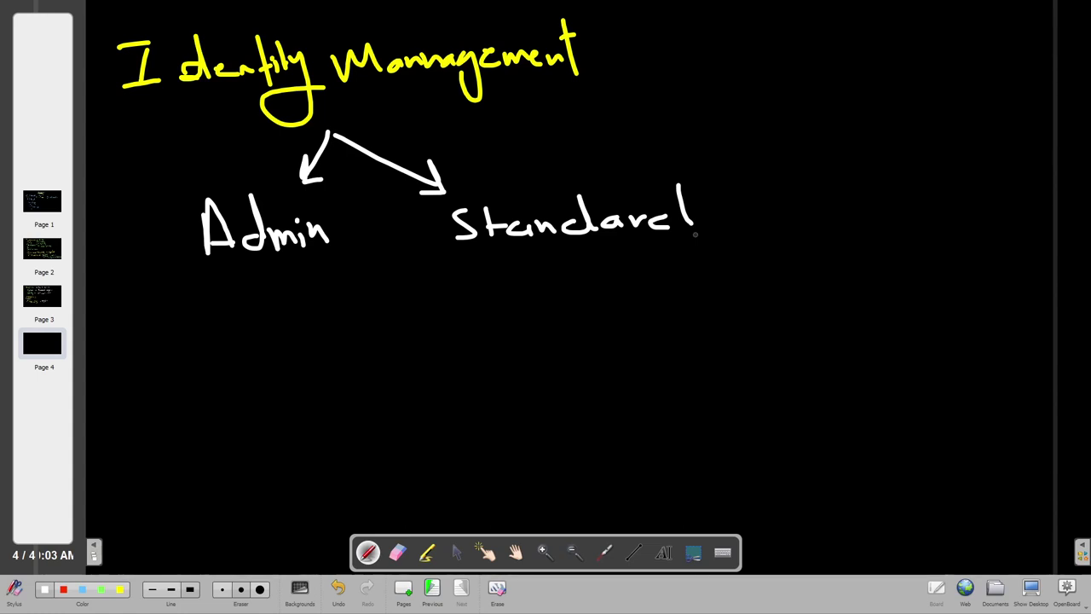
left_click_drag(657, 219, 659, 234)
left_click_drag(676, 245, 446, 256)
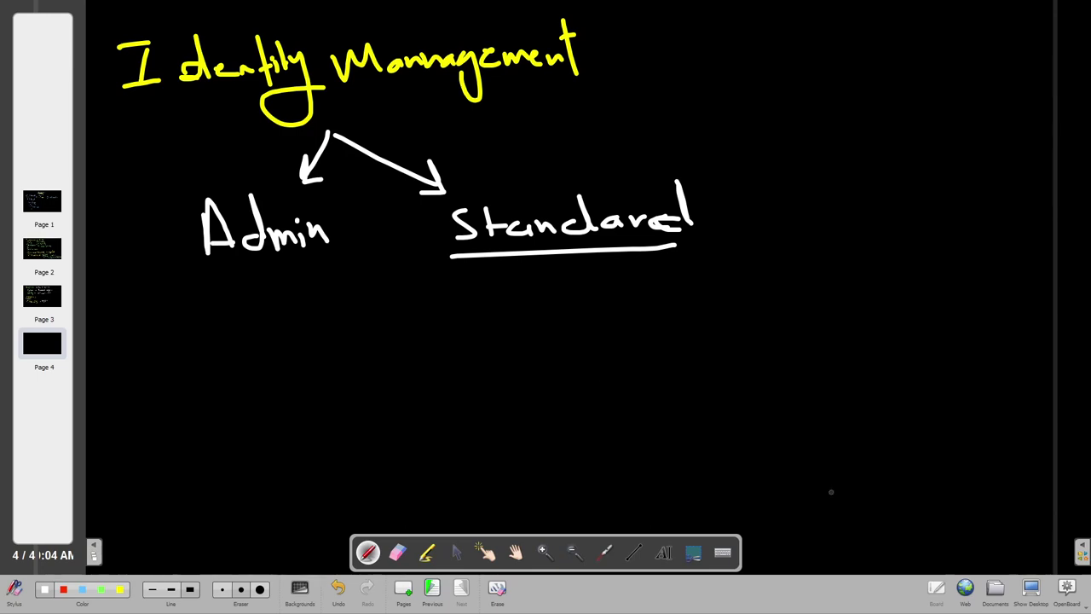
Return from the whiteboard to the remote desktop, collapse the annotation toolbar, and open the Documents folder in File Explorer
left_click(1030, 587)
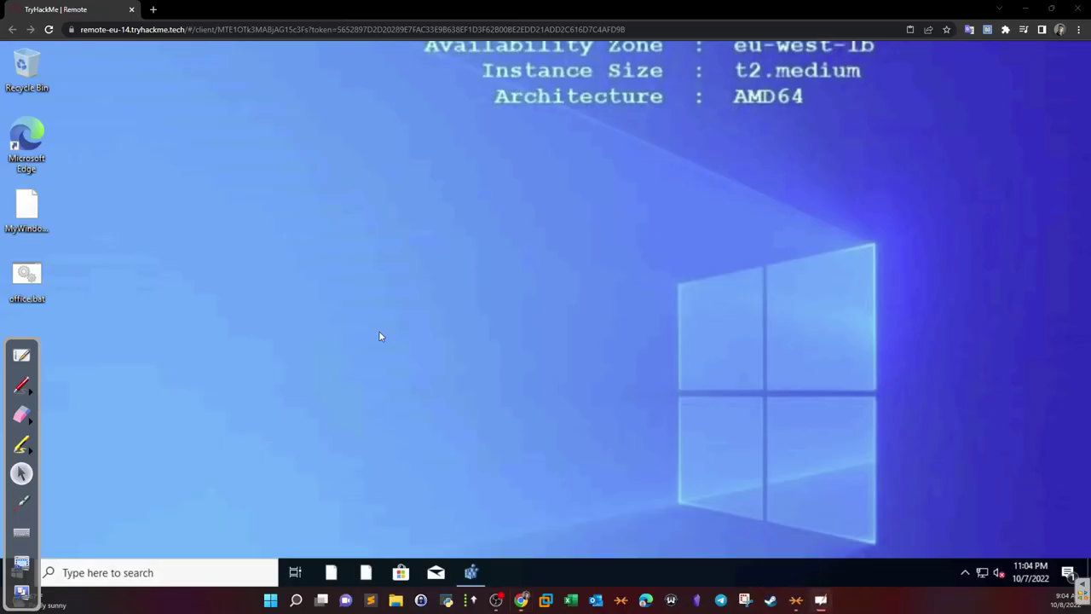
left_click(30, 342)
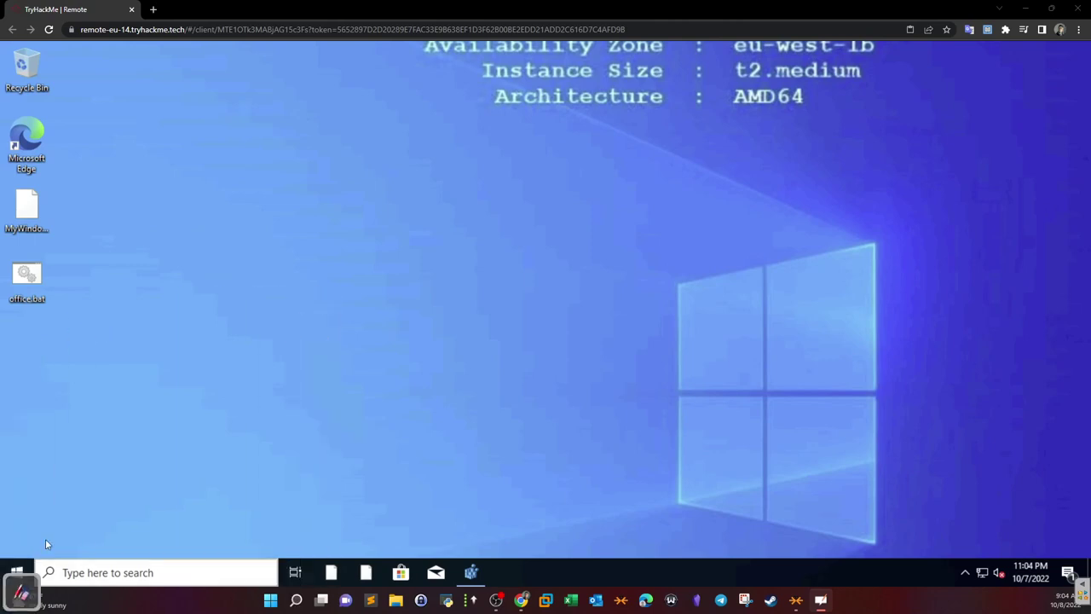
left_click(17, 571)
key("super+e")
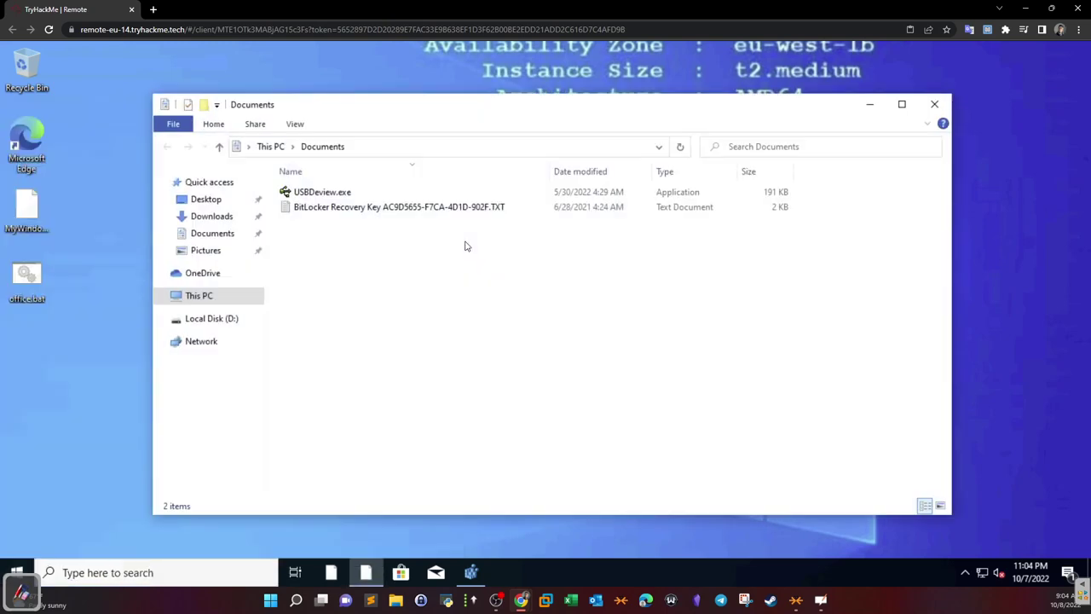
Open the Control Panel from File Explorer, maximize it, and go to the User Accounts page for the current account
left_click(247, 148)
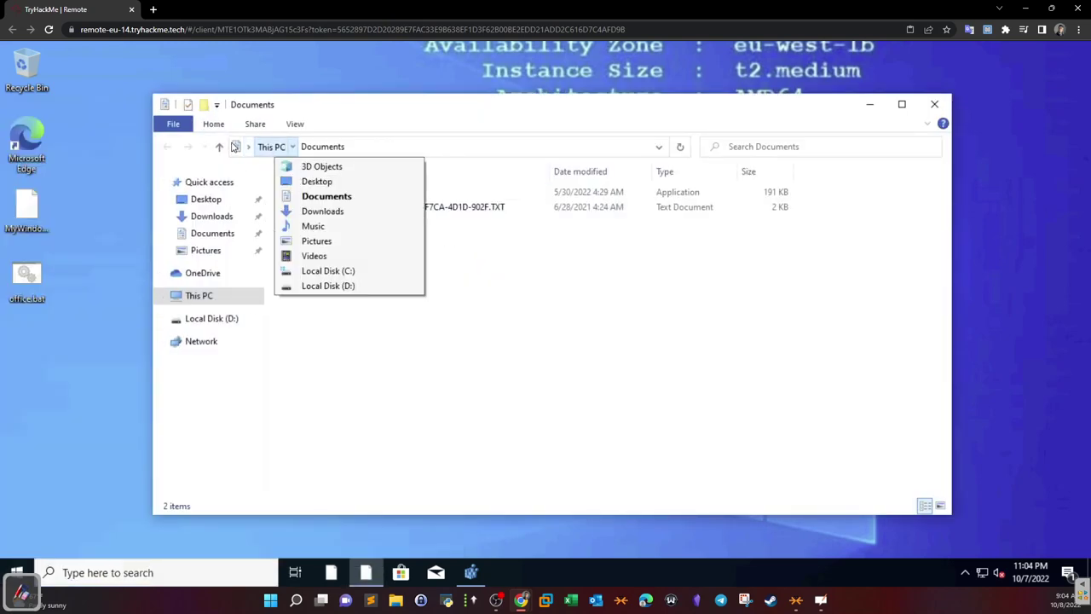
left_click(251, 277)
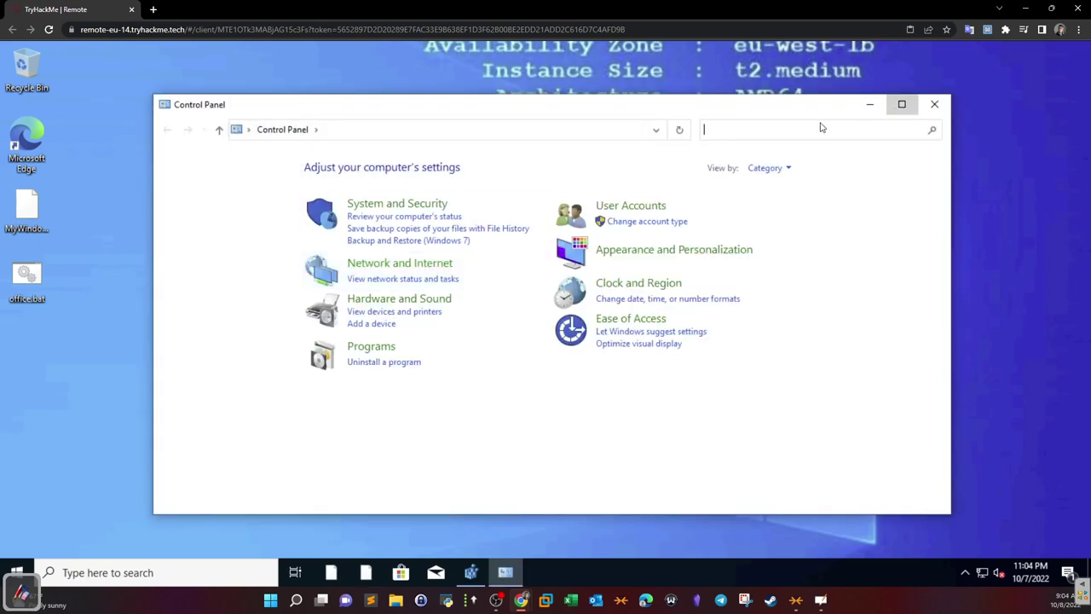
left_click(901, 104)
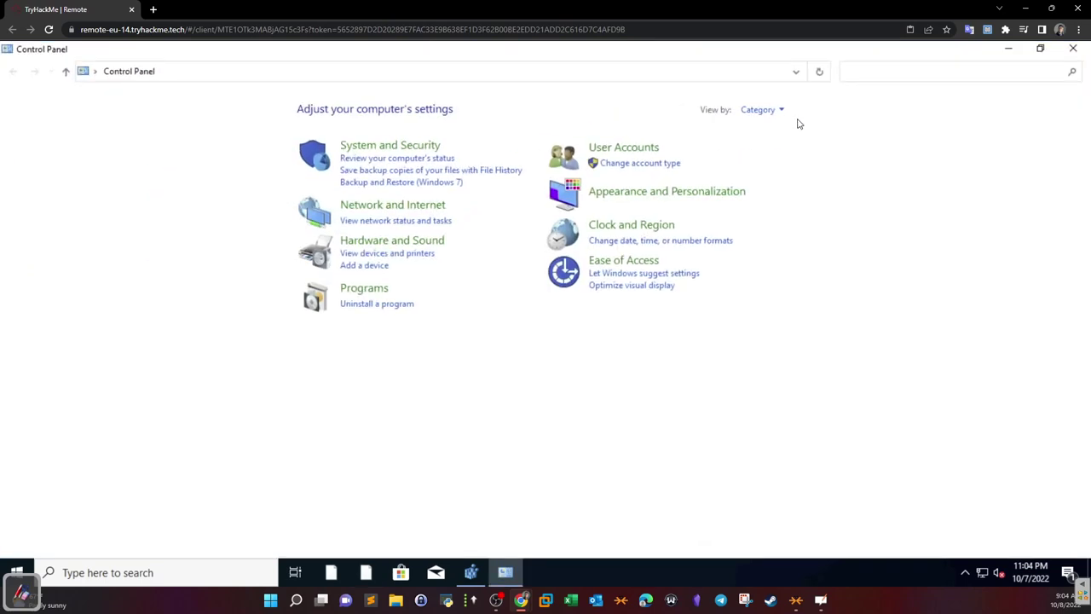
left_click(628, 150)
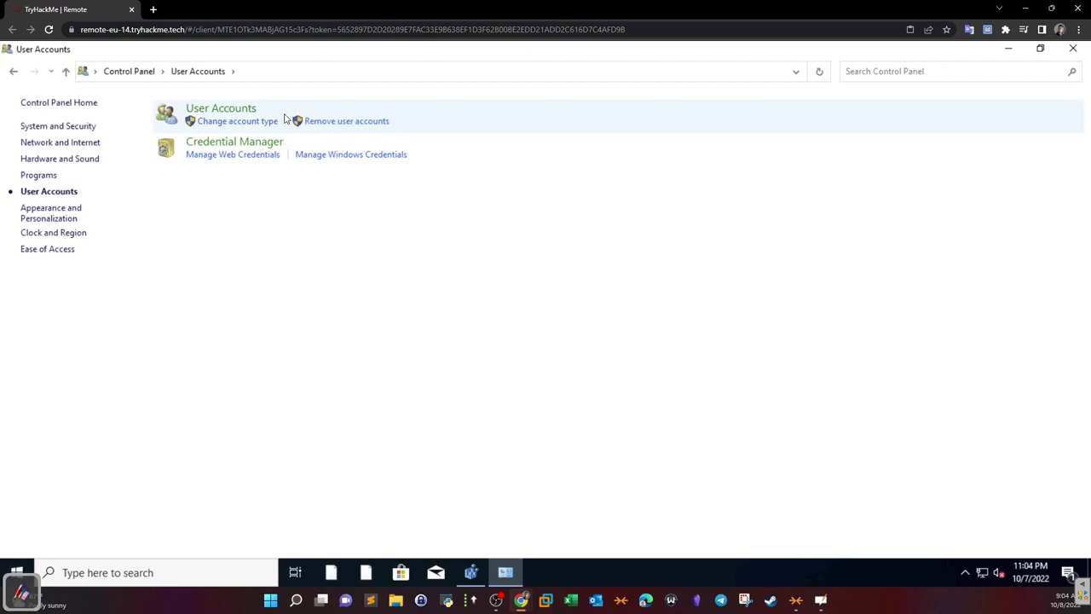
left_click(235, 111)
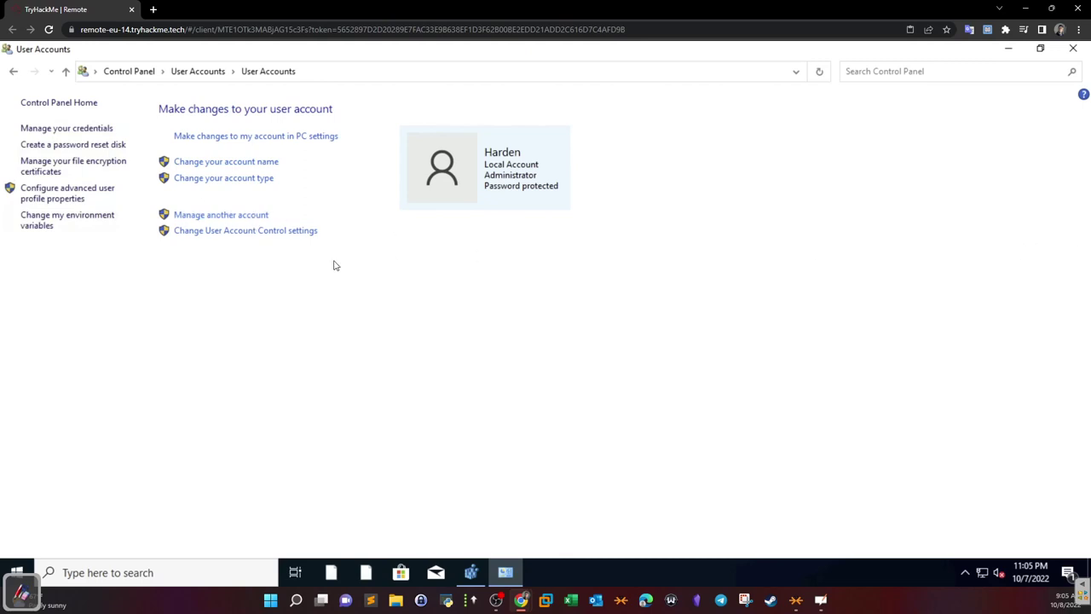
Review the account's Sign-in options in Windows Settings, then close both Settings and the Control Panel
left_click(17, 572)
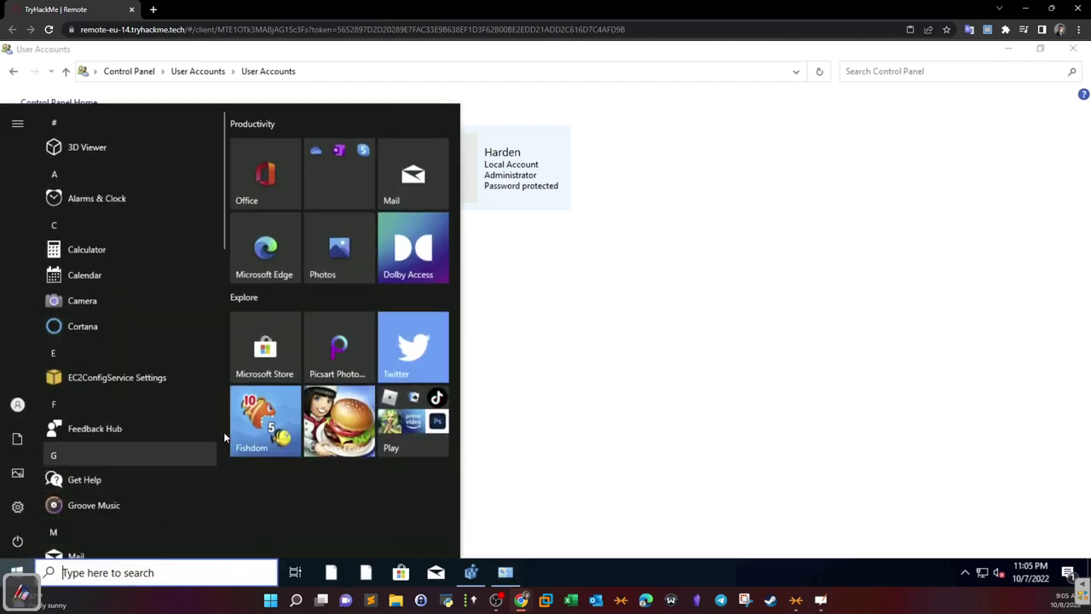
left_click(17, 506)
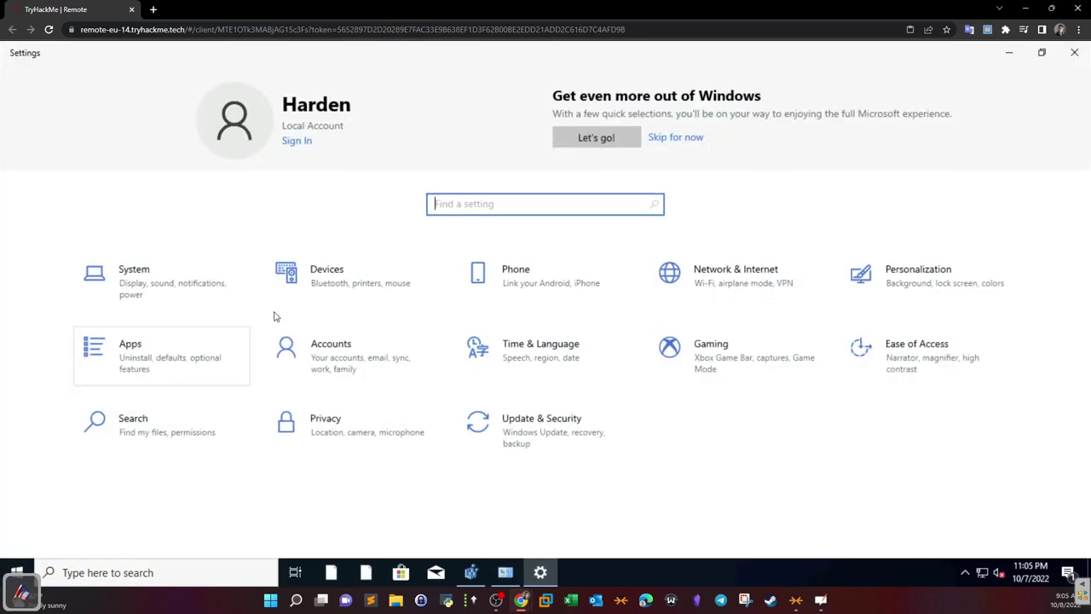
left_click(308, 358)
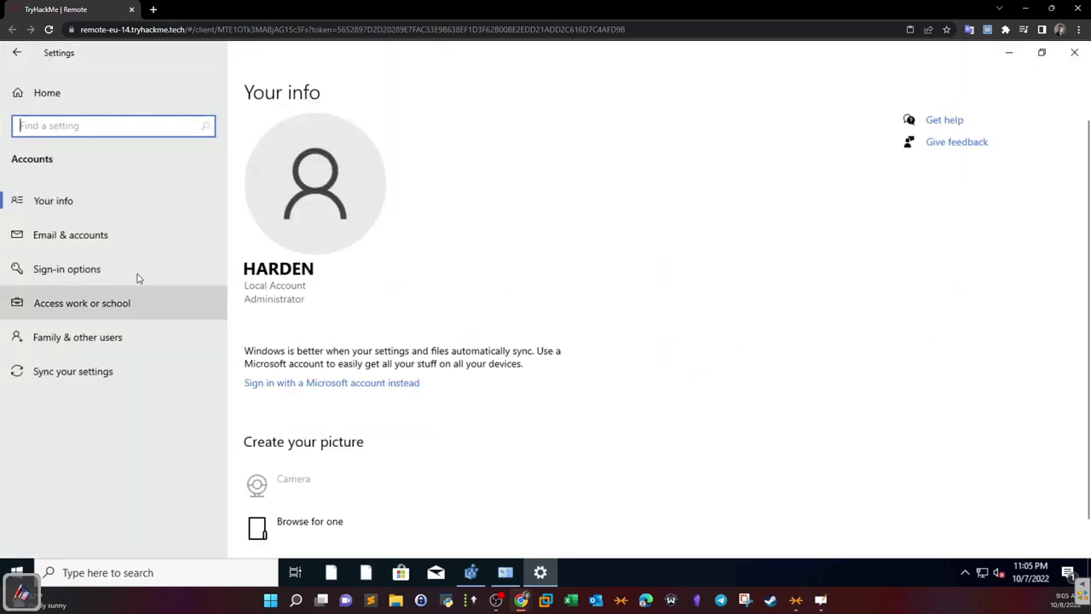
left_click(66, 268)
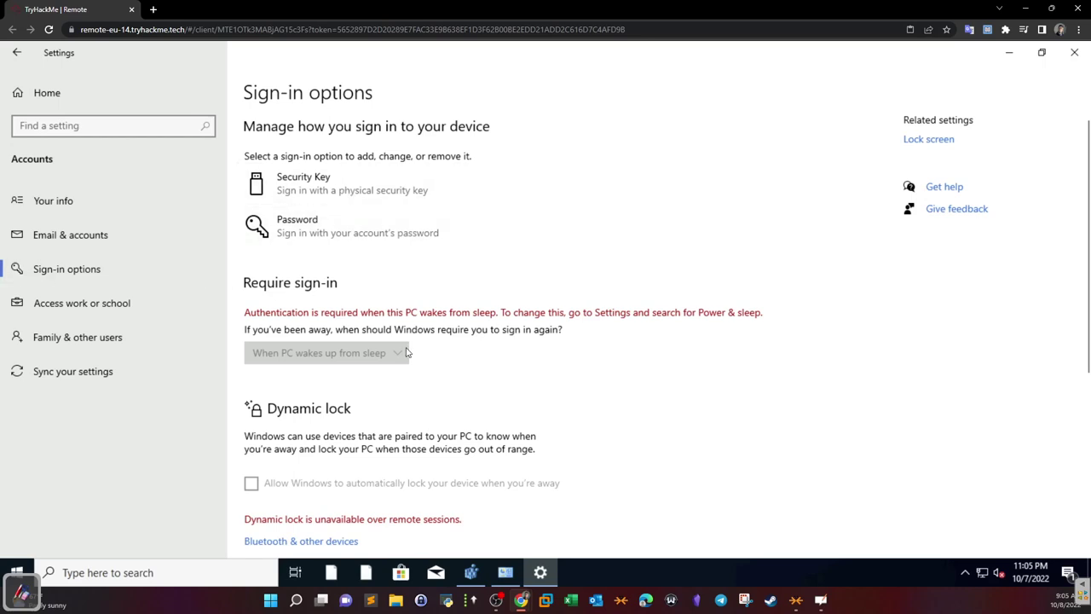
scroll(407, 352, "down", 3)
scroll(406, 347, "down", 2)
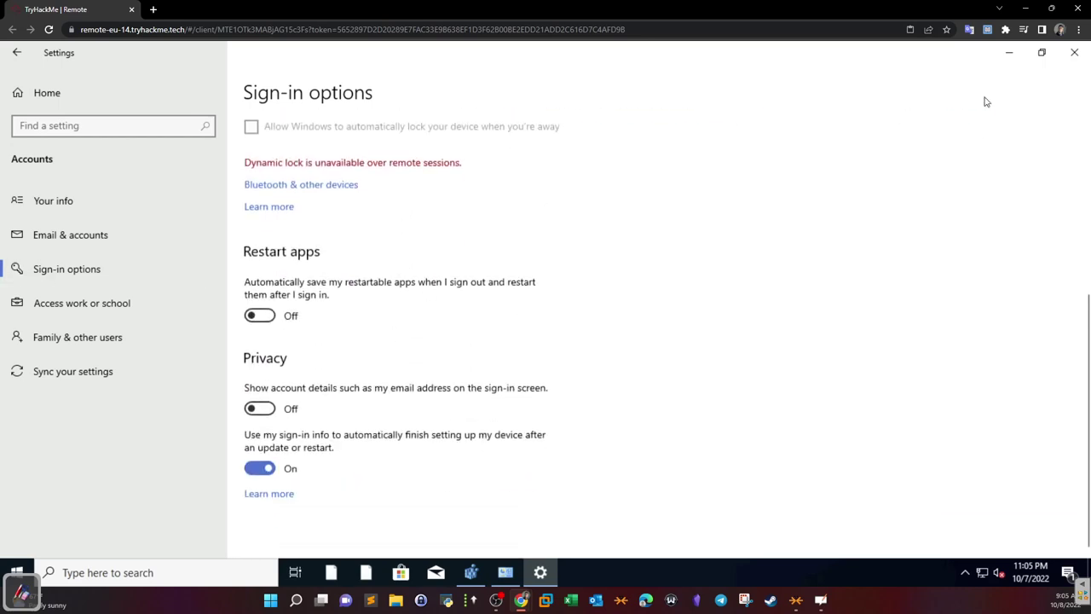
left_click(1074, 54)
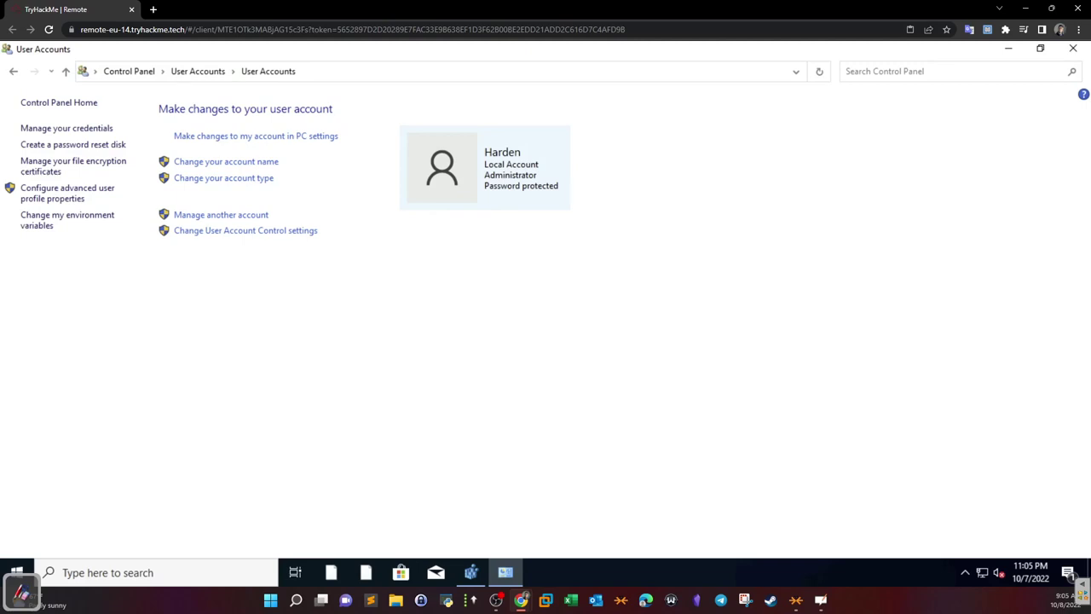
left_click(1073, 49)
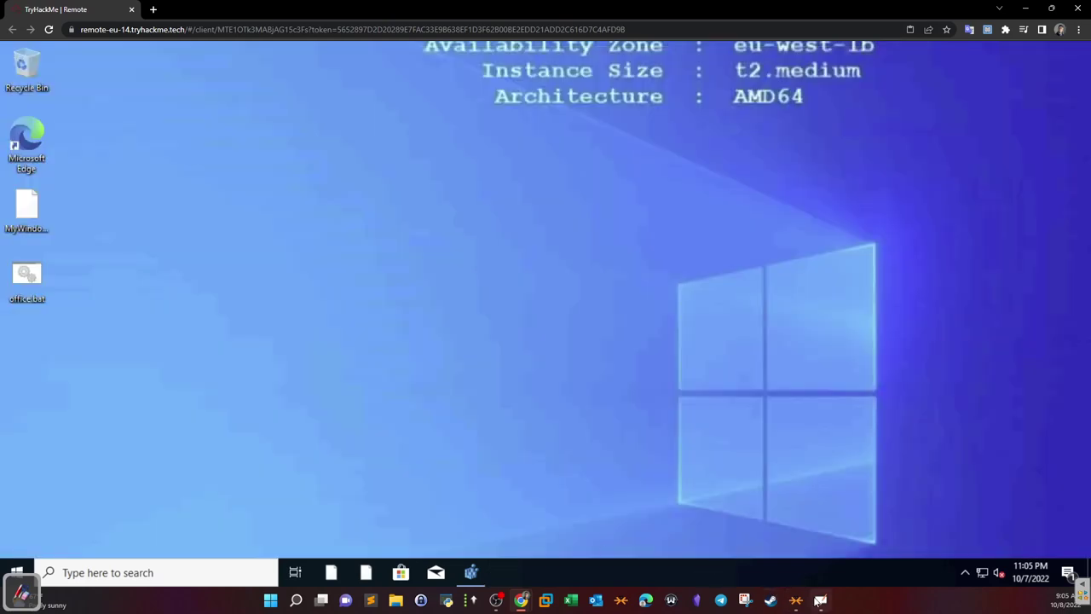
Return to the whiteboard and handwrite a starred "UAC" in green below "Admin", enclosed in a box
left_click(22, 588)
left_click(21, 355)
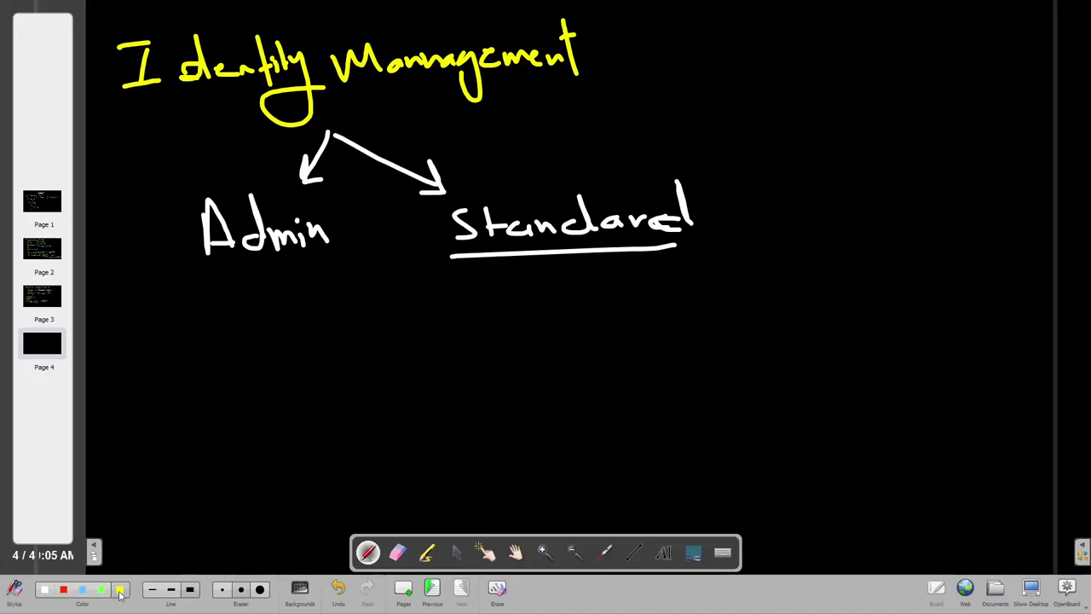
mouse_move(124, 319)
left_mouse_down()
mouse_move(137, 334)
mouse_move(122, 331)
mouse_move(186, 339)
mouse_move(203, 301)
left_mouse_up()
mouse_move(223, 309)
left_mouse_down()
mouse_move(252, 360)
mouse_move(261, 330)
left_mouse_up()
mouse_move(284, 312)
left_mouse_down()
mouse_move(259, 331)
mouse_move(298, 348)
left_mouse_up()
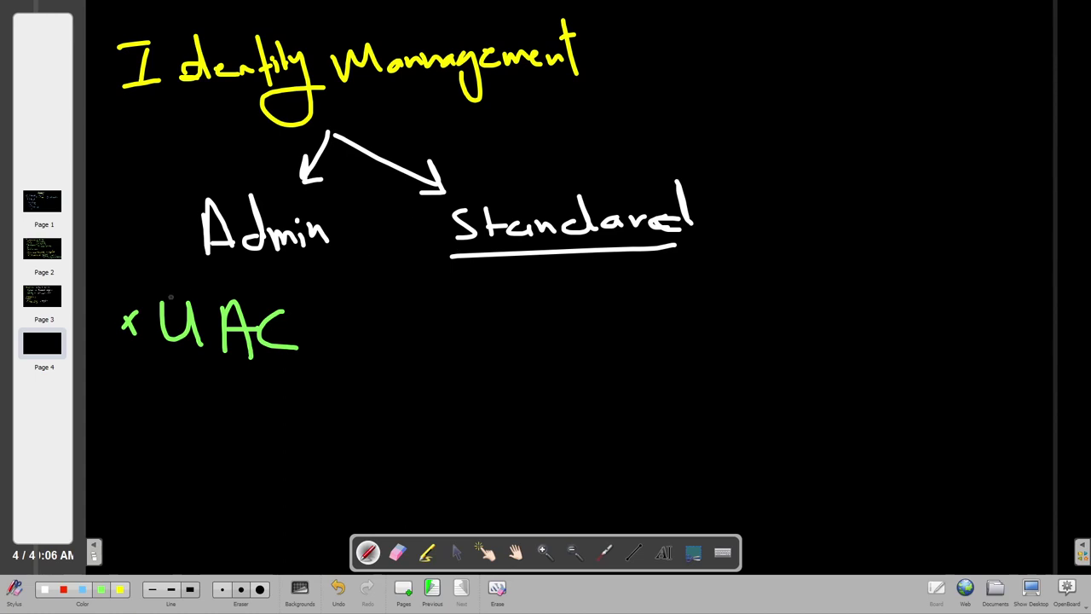
mouse_move(288, 363)
left_mouse_down()
mouse_move(159, 365)
mouse_move(104, 290)
mouse_move(305, 287)
mouse_move(319, 352)
left_mouse_up()
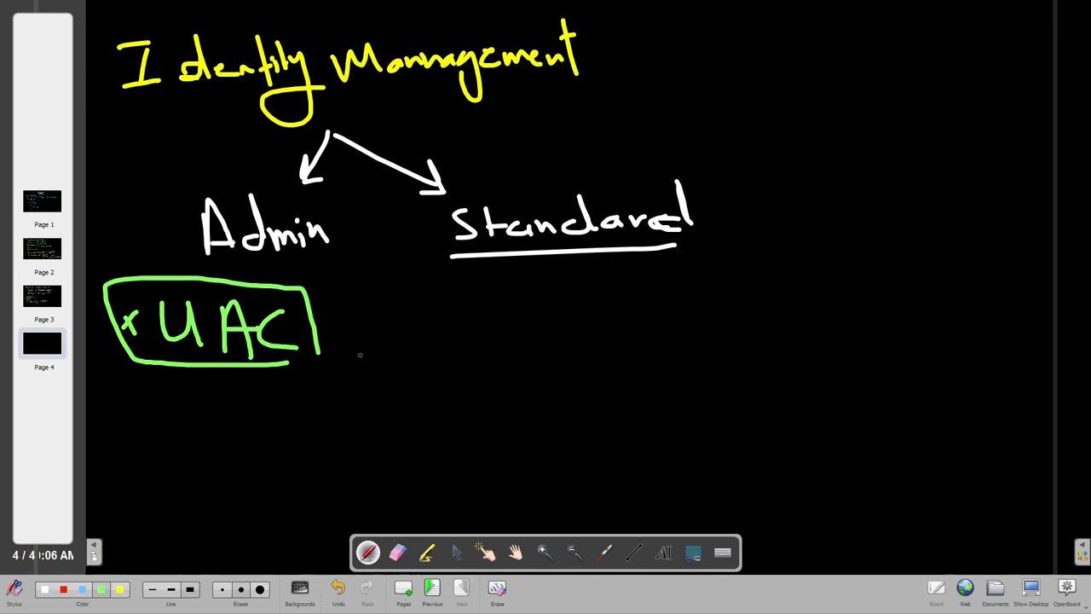
Draw a green box below "Standard" and handwrite "chrome" inside it
mouse_move(429, 309)
left_mouse_down()
mouse_move(516, 312)
mouse_move(412, 358)
mouse_move(433, 308)
mouse_move(443, 311)
left_mouse_up()
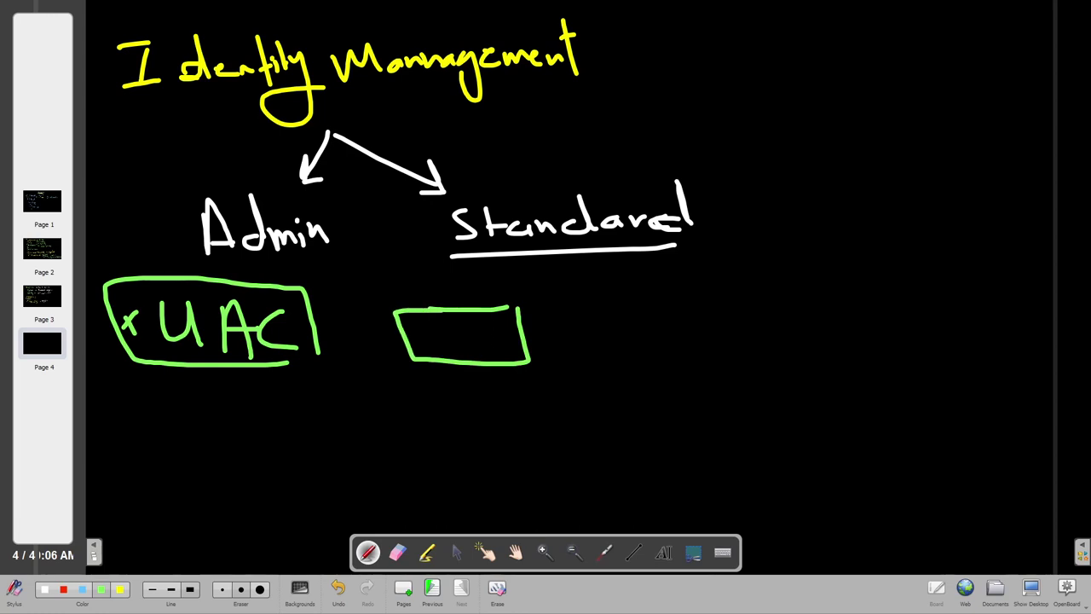
mouse_move(432, 338)
left_mouse_down()
mouse_move(412, 340)
mouse_move(460, 353)
left_mouse_up()
left_click_drag(457, 335, 467, 353)
mouse_move(471, 341)
left_mouse_down()
mouse_move(484, 354)
mouse_move(523, 354)
left_mouse_up()
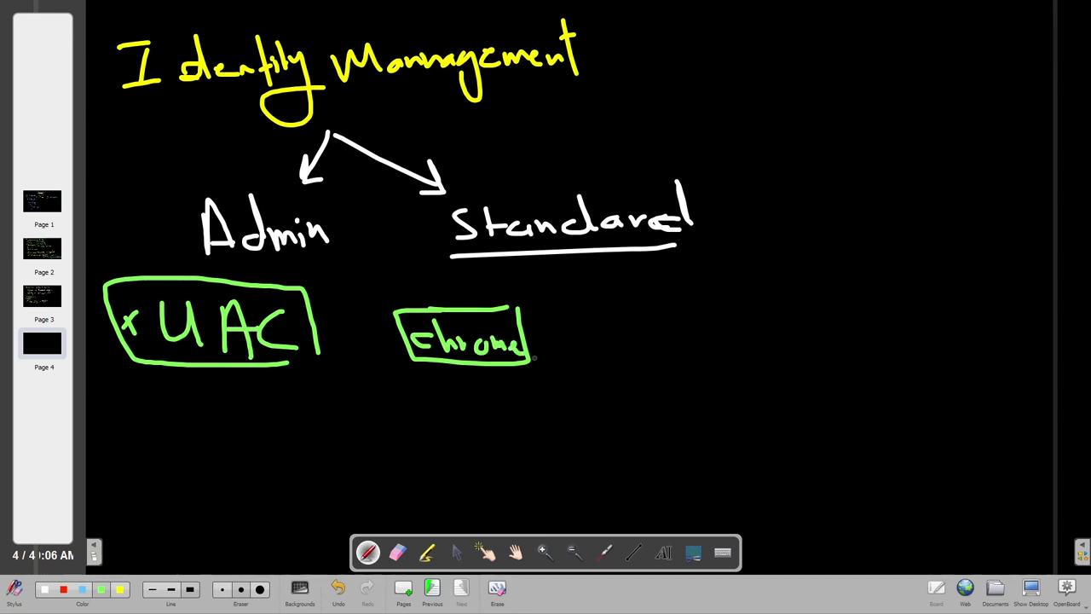
Draw a green arrow from the "chrome" box down to the left and handwrite "Usermode" beneath it
left_click_drag(467, 375, 435, 408)
mouse_move(436, 389)
left_mouse_down()
mouse_move(434, 407)
mouse_move(448, 406)
left_mouse_up()
mouse_move(325, 422)
left_mouse_down()
mouse_move(358, 449)
mouse_move(441, 445)
mouse_move(467, 424)
left_mouse_up()
left_click(475, 438)
Draw a second green arrow from the "chrome" box to a handwritten, underlined "Admin", and link that word to the UAC box with a curved arrow
mouse_move(484, 382)
left_mouse_down()
mouse_move(600, 401)
mouse_move(593, 408)
left_mouse_up()
left_click(598, 427)
left_click_drag(597, 444, 618, 433)
mouse_move(644, 432)
left_mouse_down()
mouse_move(627, 439)
mouse_move(655, 440)
left_mouse_up()
mouse_move(651, 438)
left_mouse_down()
mouse_move(666, 423)
mouse_move(684, 437)
left_mouse_up()
mouse_move(691, 424)
left_mouse_down()
mouse_move(692, 440)
mouse_move(705, 419)
mouse_move(722, 435)
left_mouse_up()
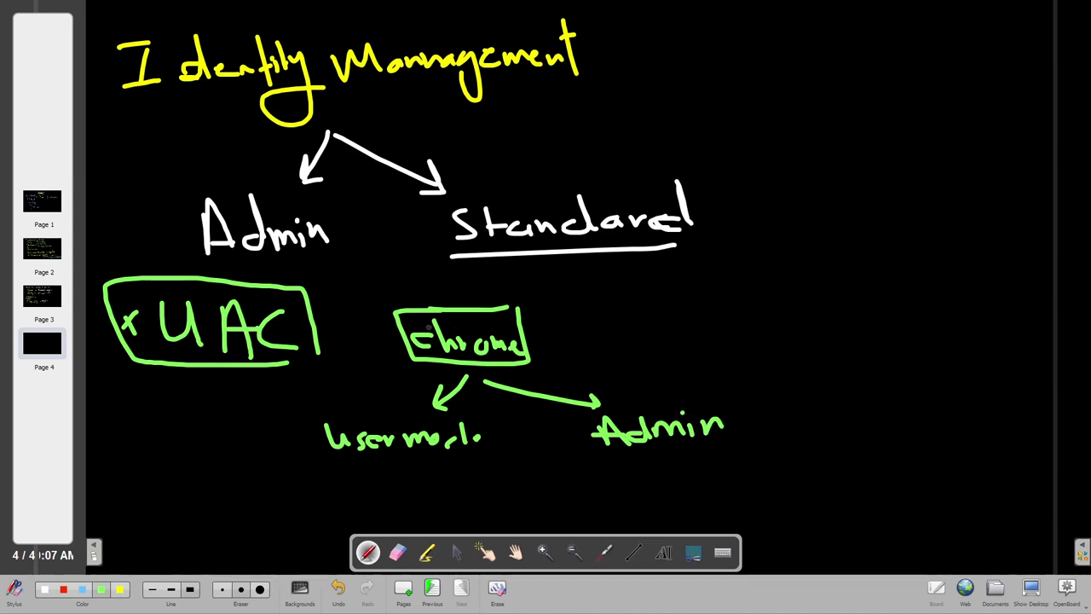
left_click_drag(612, 452, 709, 449)
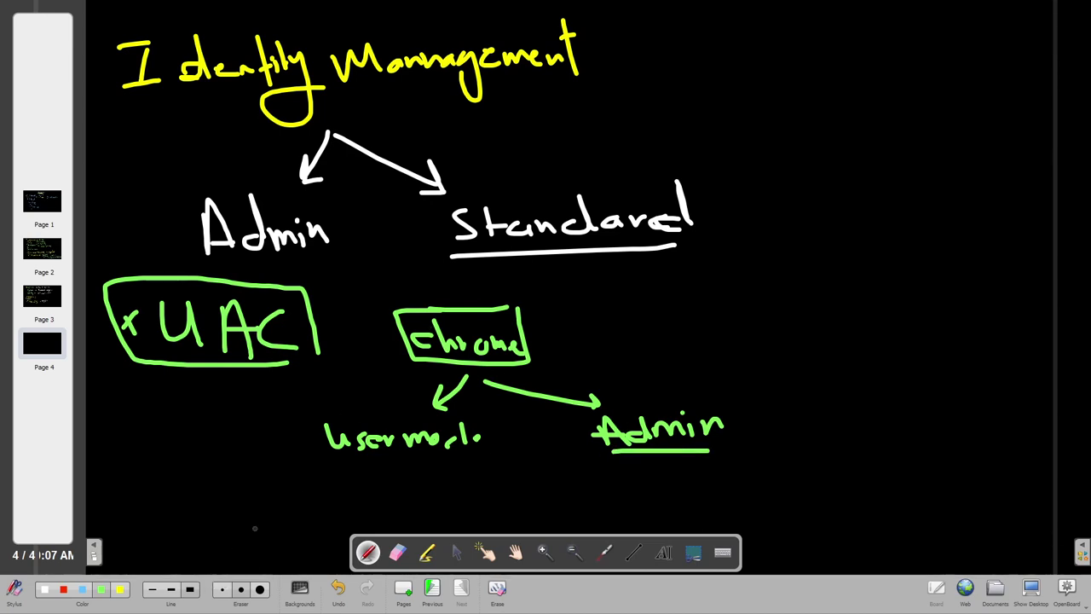
mouse_move(629, 477)
left_mouse_down()
mouse_move(300, 511)
mouse_move(223, 407)
mouse_move(241, 398)
left_mouse_up()
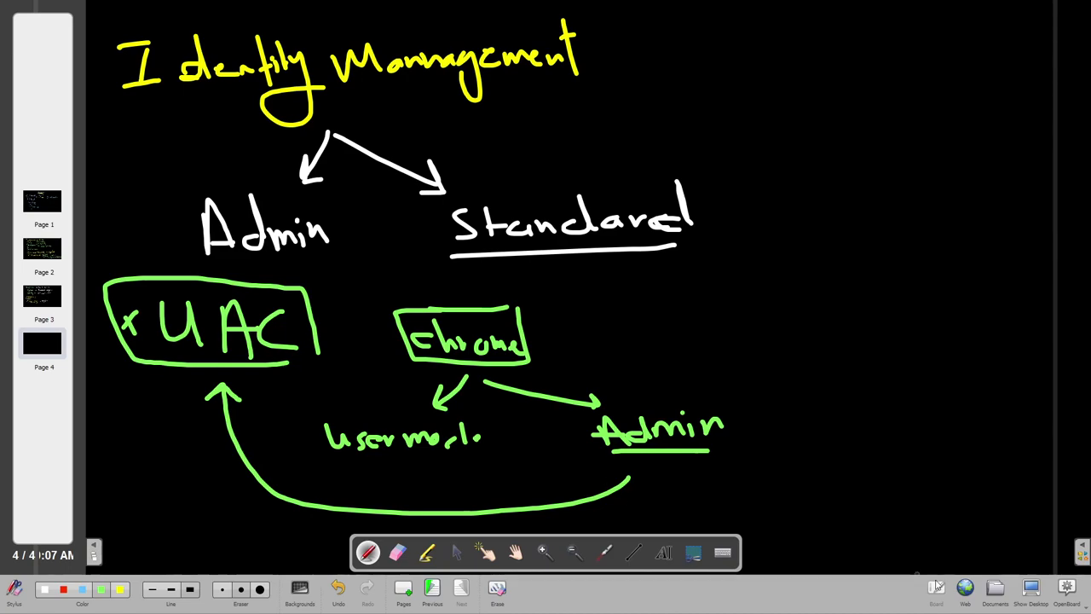
Switch to the remote desktop, review the User Account Control notification settings, cancel without changes, and close the Control Panel
key("ctrl+shift+h")
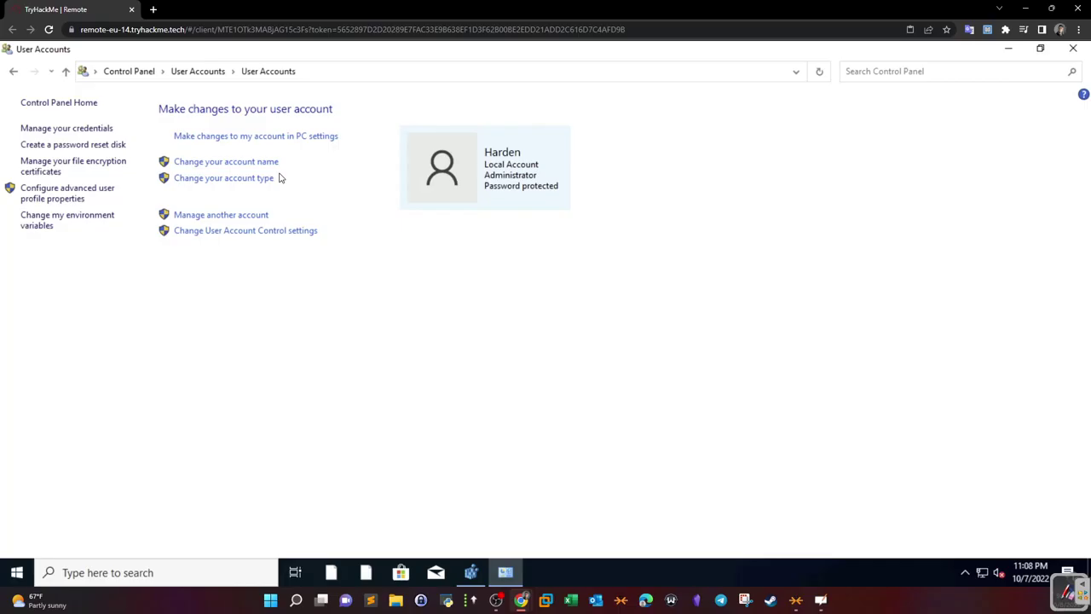
left_click(264, 238)
left_click(459, 399)
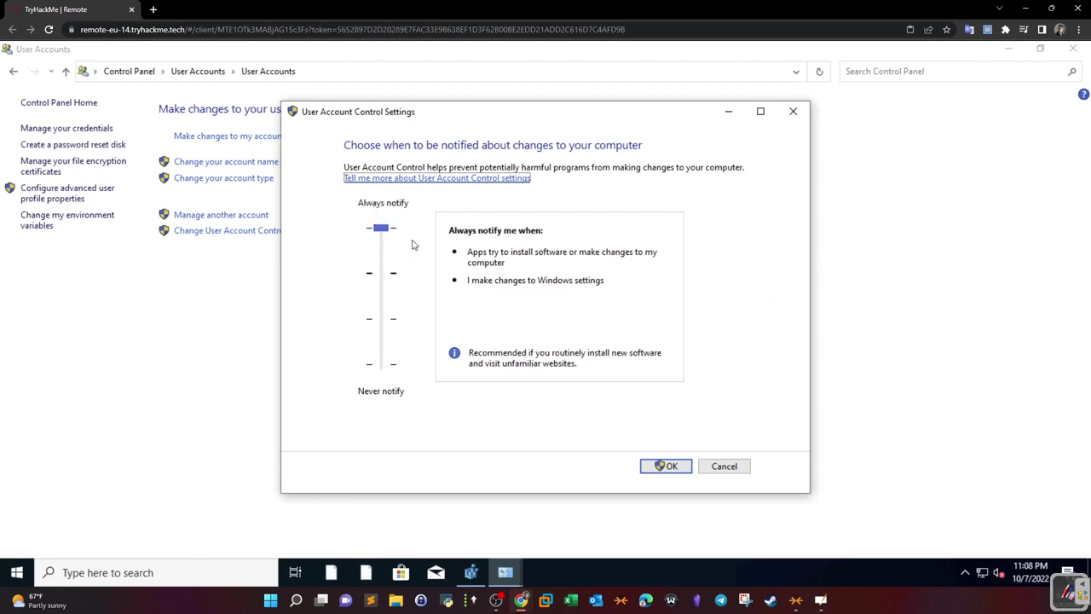
left_click(725, 467)
left_click(1072, 49)
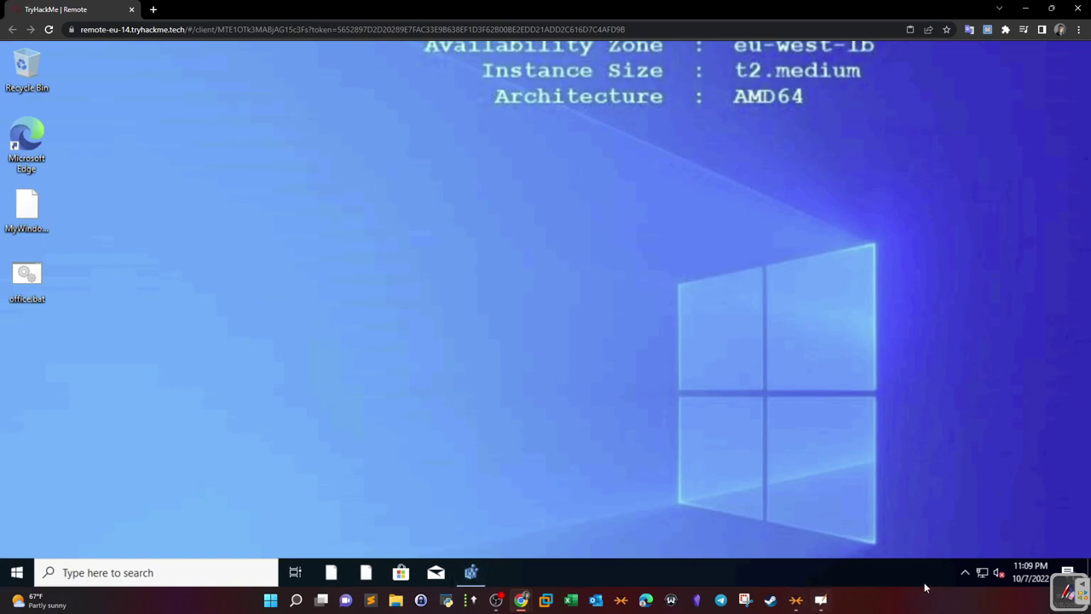
Return to the whiteboard and add a circled 2 below the UAC box and a circled 1 beside the upper "Admin" in green
left_click(1069, 590)
left_click(1071, 356)
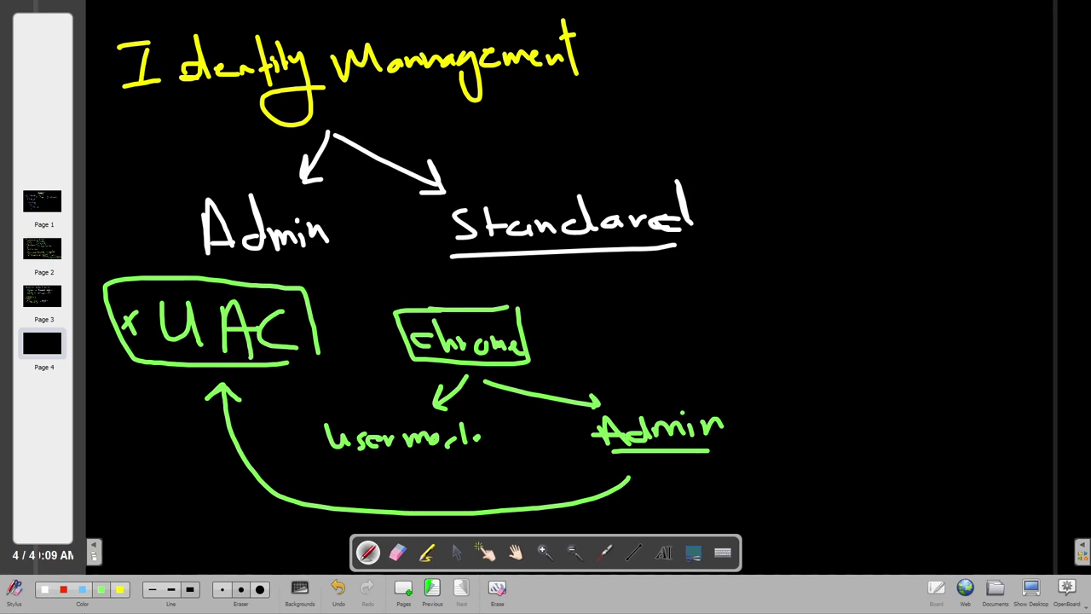
left_click(47, 590)
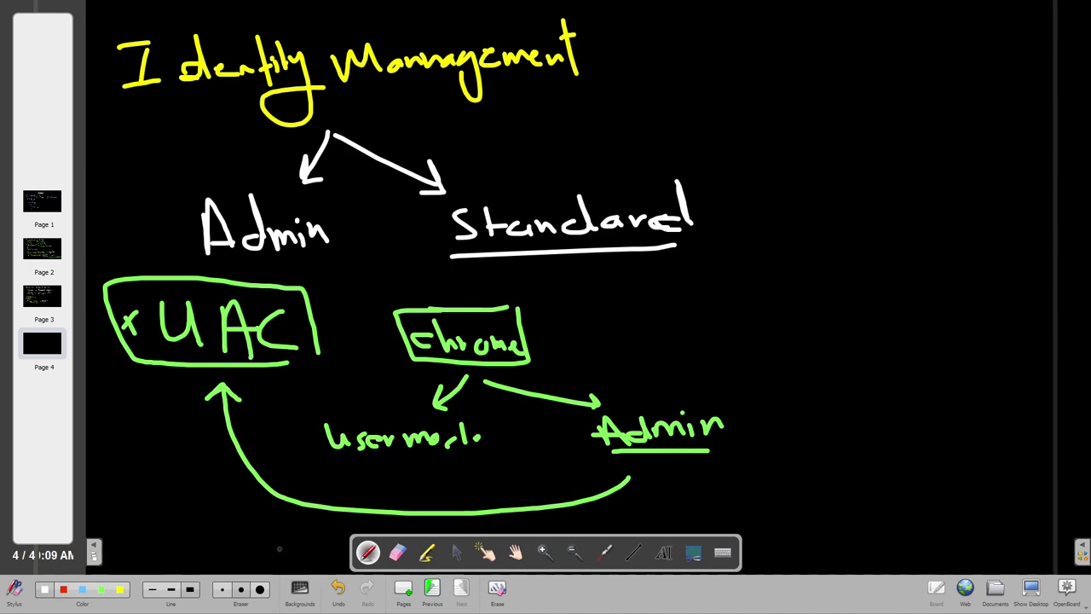
mouse_move(140, 388)
left_mouse_down()
mouse_move(152, 391)
mouse_move(150, 414)
left_mouse_up()
mouse_move(135, 375)
left_mouse_down()
mouse_move(128, 431)
mouse_move(144, 350)
left_mouse_up()
left_click_drag(144, 198, 146, 228)
left_click_drag(150, 177, 155, 235)
Handwrite a circled 2 and "Group Policy" in green at the page's upper right, with arrows branching to "Pro" and "Enterprise"
mouse_move(697, 104)
left_mouse_down()
mouse_move(705, 116)
mouse_move(733, 68)
mouse_move(709, 66)
left_mouse_up()
mouse_move(792, 75)
left_mouse_down()
mouse_move(807, 106)
mouse_move(862, 96)
mouse_move(883, 107)
left_mouse_up()
mouse_move(891, 89)
left_mouse_down()
mouse_move(903, 130)
mouse_move(902, 100)
left_mouse_up()
mouse_move(801, 162)
left_mouse_down()
mouse_move(813, 202)
mouse_move(809, 181)
left_mouse_up()
mouse_move(851, 172)
left_mouse_down()
mouse_move(852, 189)
mouse_move(872, 174)
mouse_move(944, 189)
left_mouse_up()
left_click(915, 160)
left_click_drag(954, 155, 936, 231)
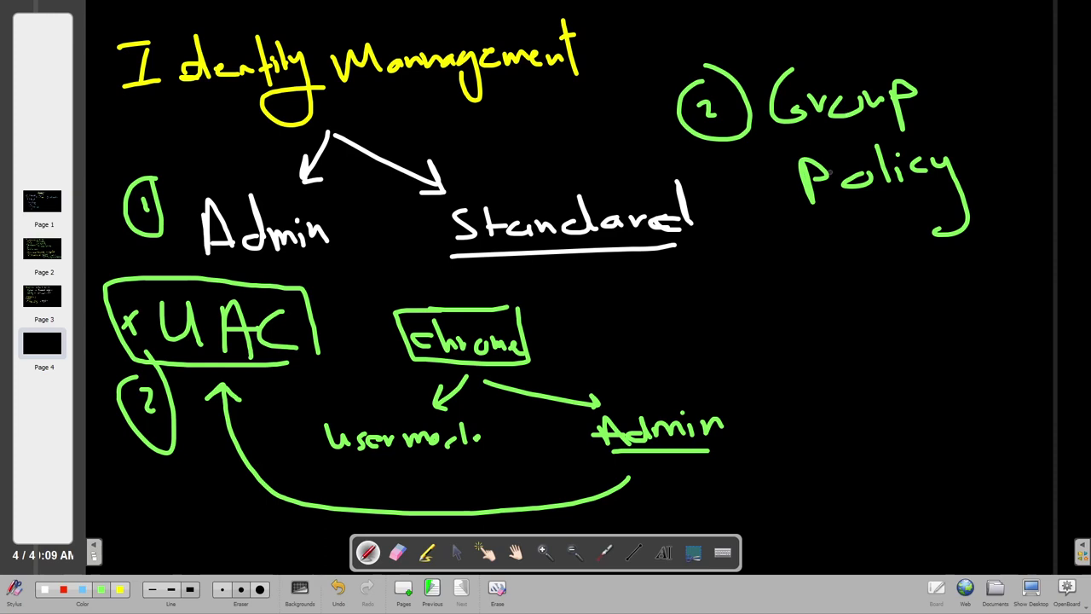
left_click_drag(861, 220, 817, 280)
left_click_drag(819, 249, 844, 269)
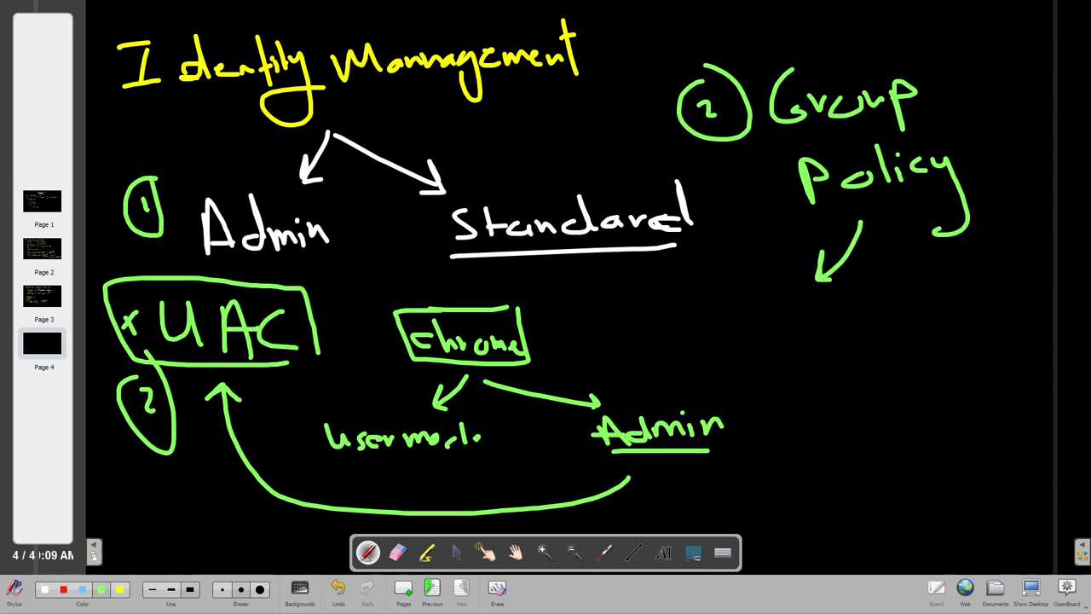
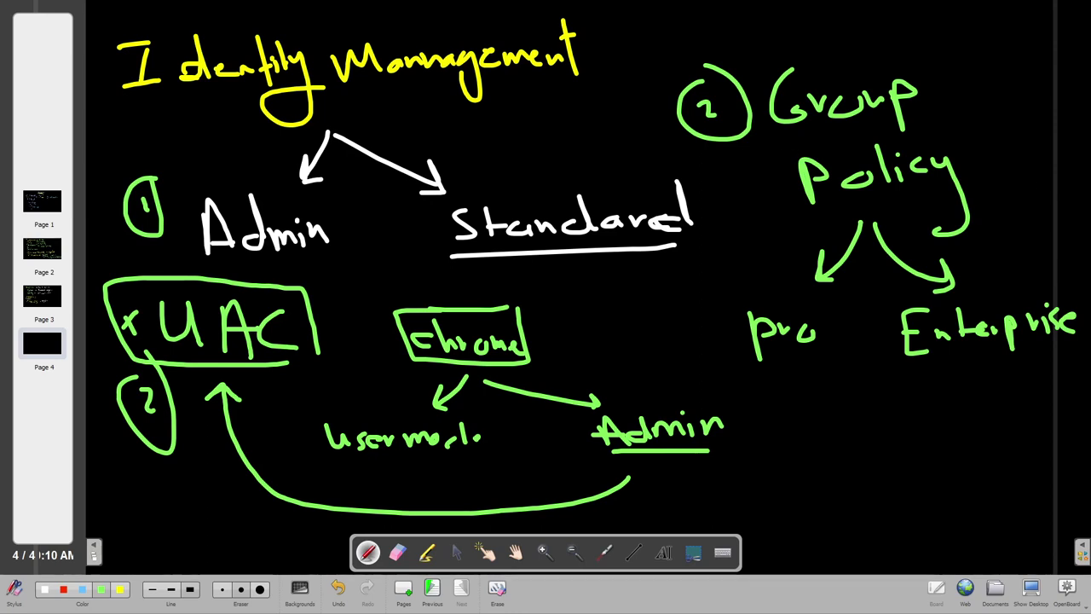
Switch to the remote desktop, run gpedit.msc, and allow the Microsoft Management Console to make changes
left_click(1029, 590)
key("super+r")
type("gpe")
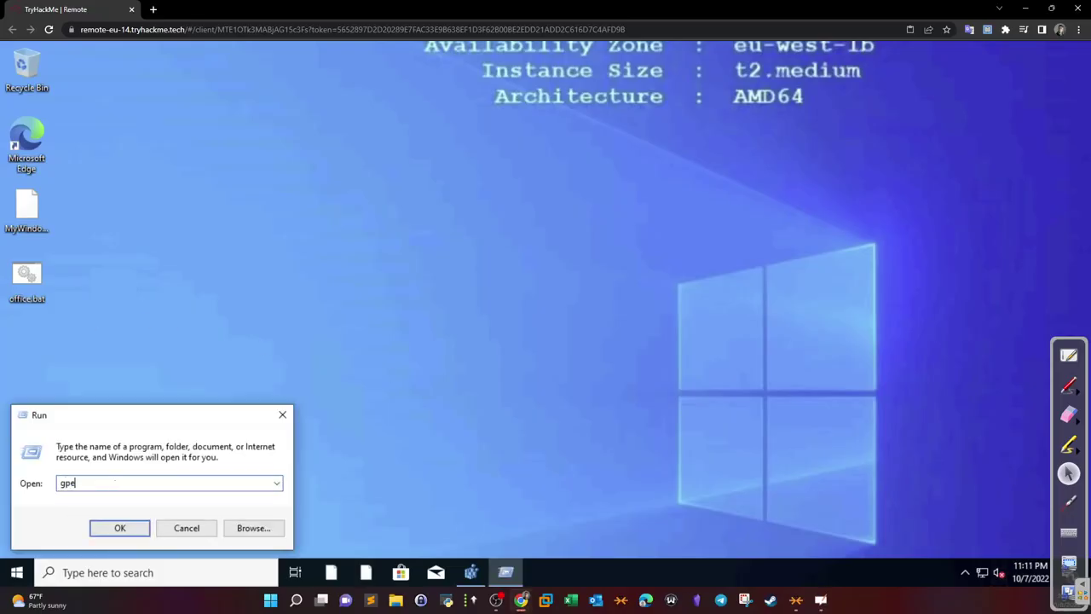
type("dit.msc")
key("Return")
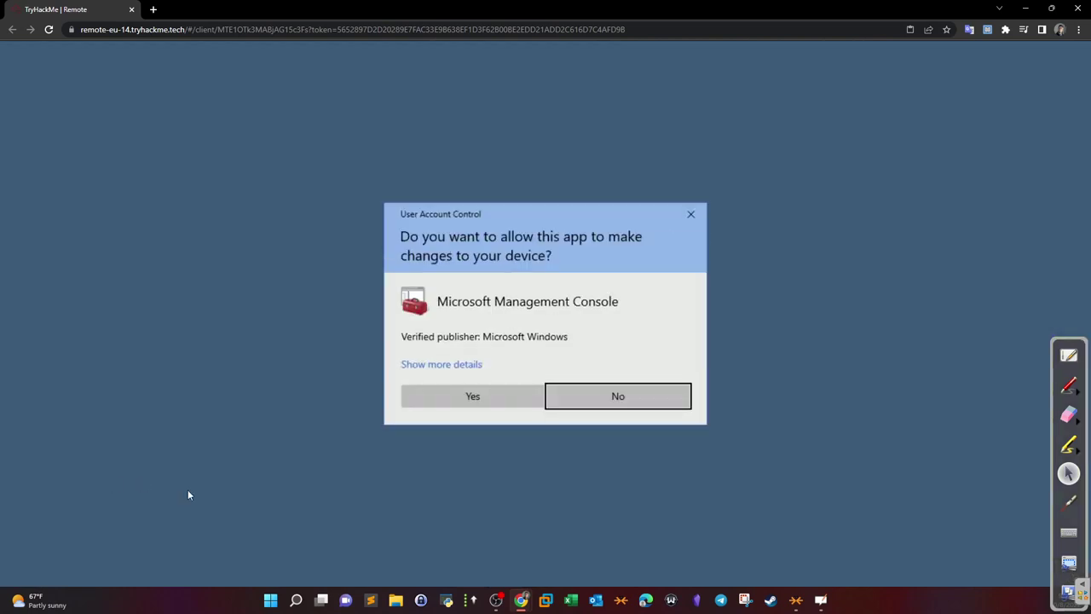
left_click(425, 398)
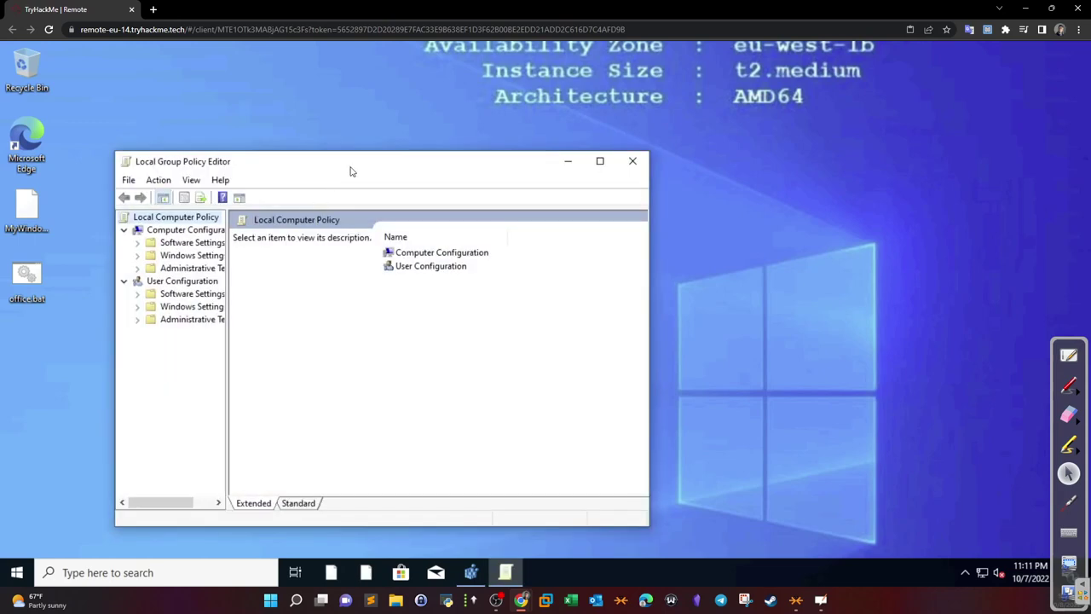
Maximize the Local Group Policy Editor, widen its tree, and open Computer Configuration > Windows Settings > Security Settings > Account Policies > Password Policy
left_click(599, 161)
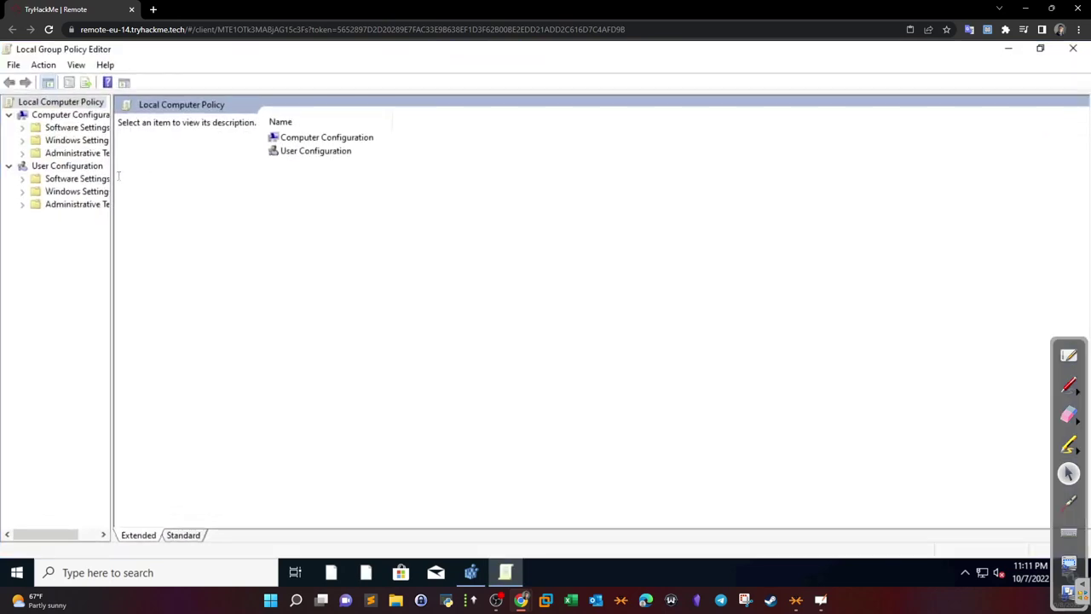
left_click_drag(112, 171, 196, 159)
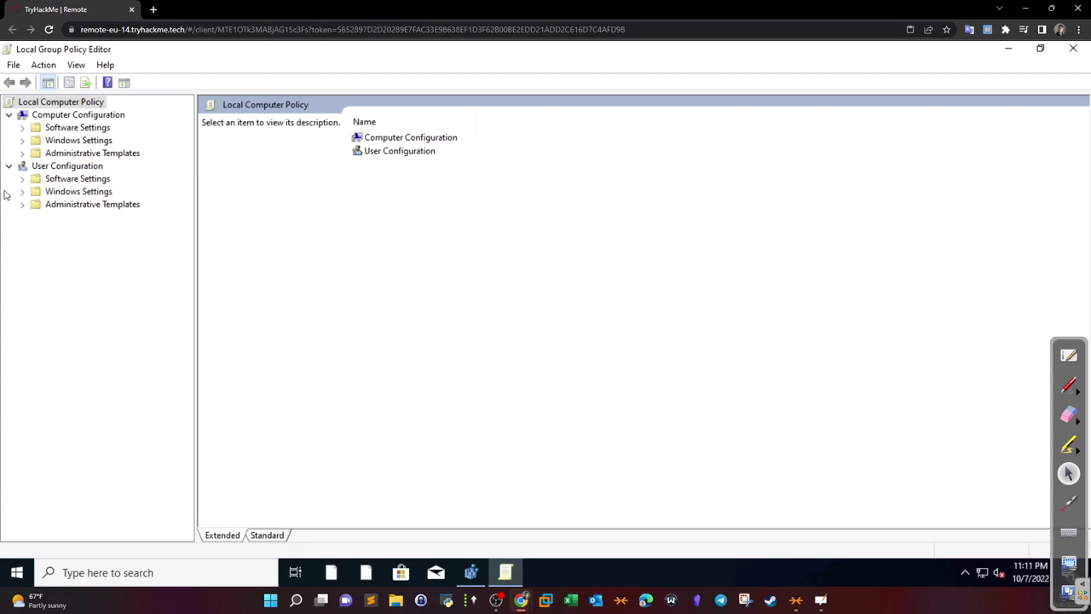
left_click(23, 140)
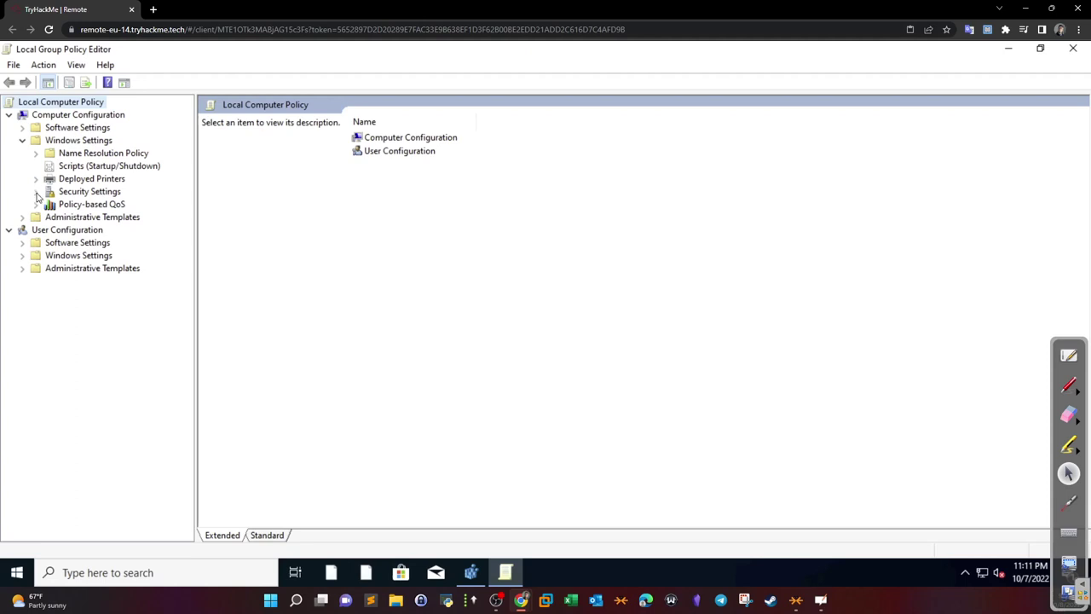
left_click(36, 191)
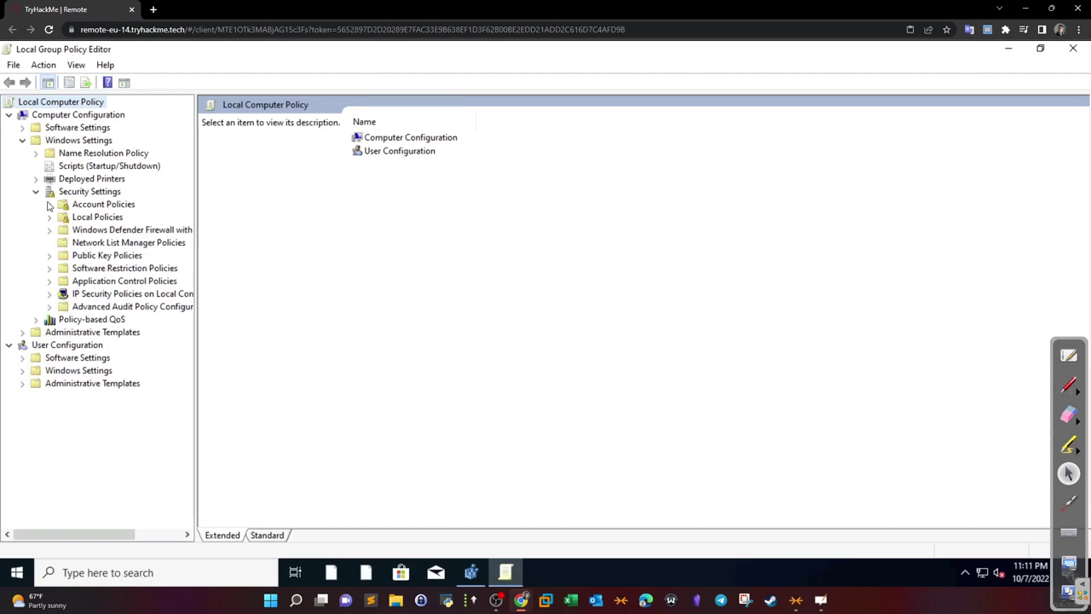
left_click(51, 205)
left_click(101, 220)
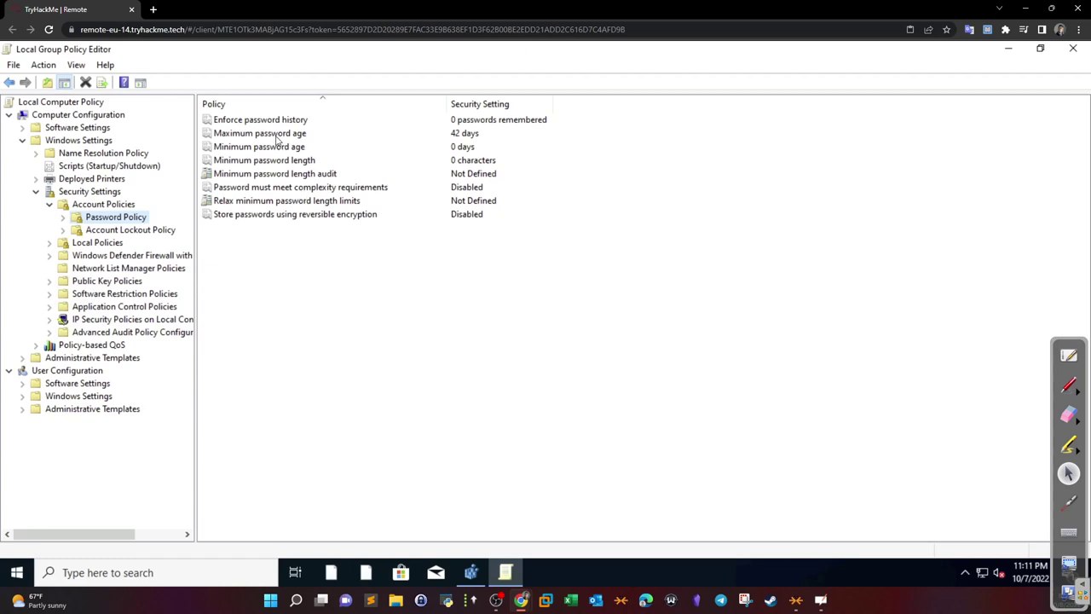
Review the Password Policy entries for maximum age, minimum age, minimum length and complexity requirements
left_click(252, 136)
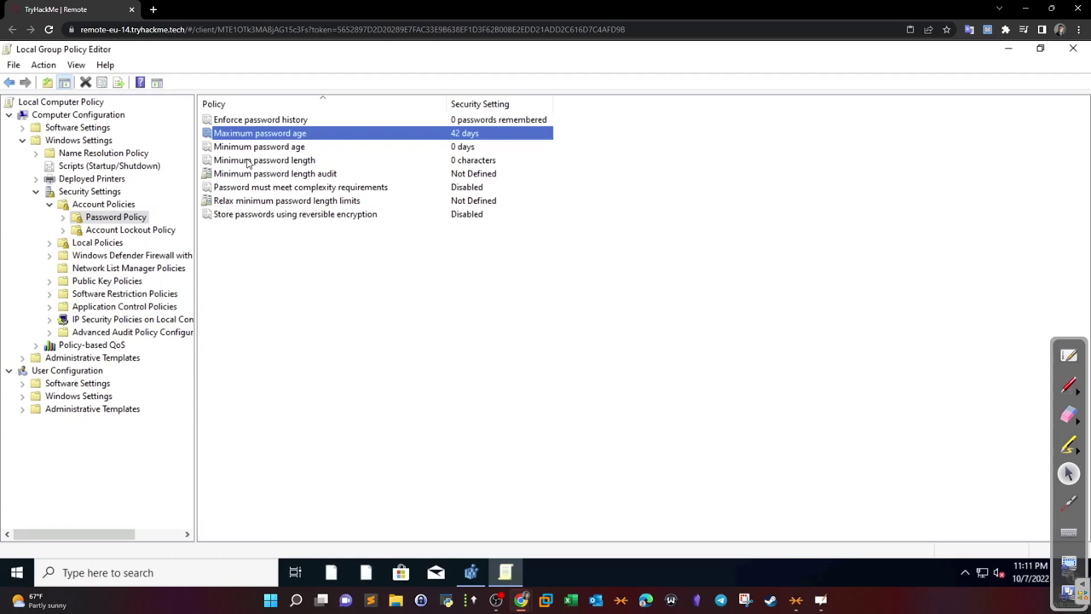
left_click(270, 149)
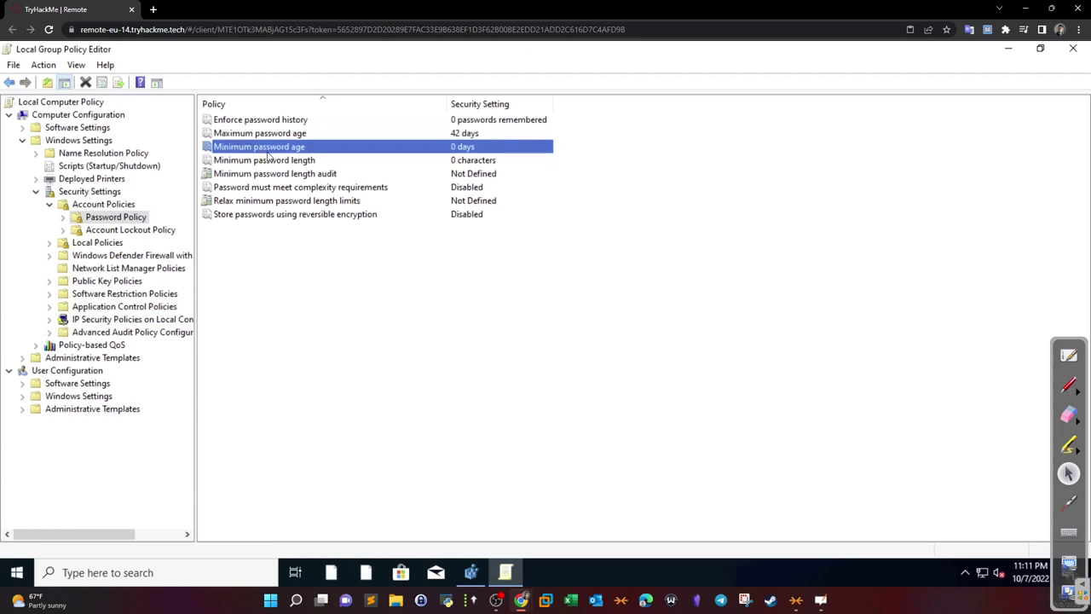
left_click(260, 164)
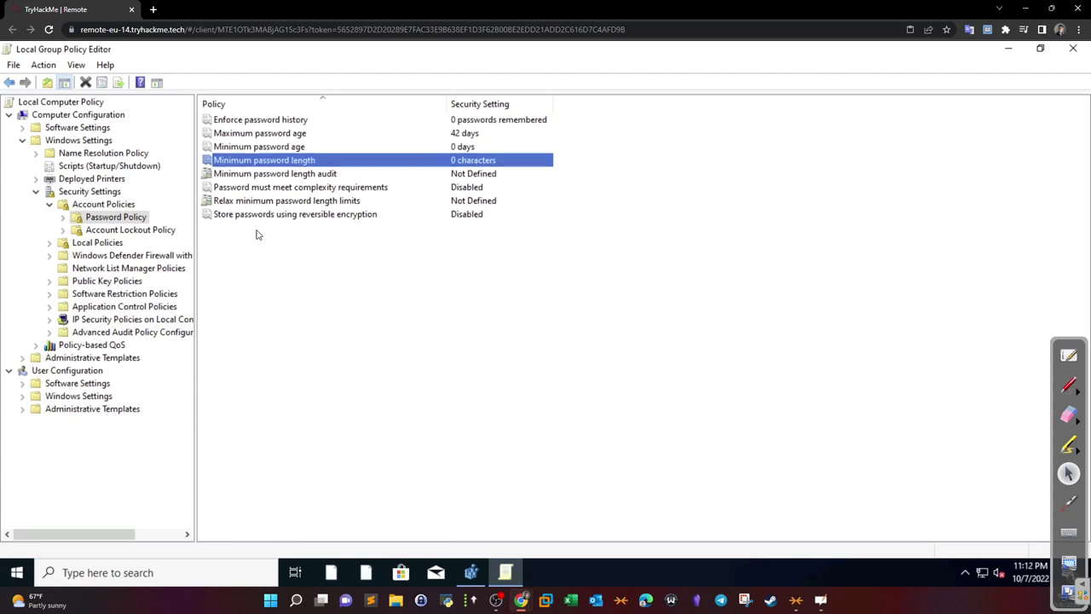
left_click(302, 189)
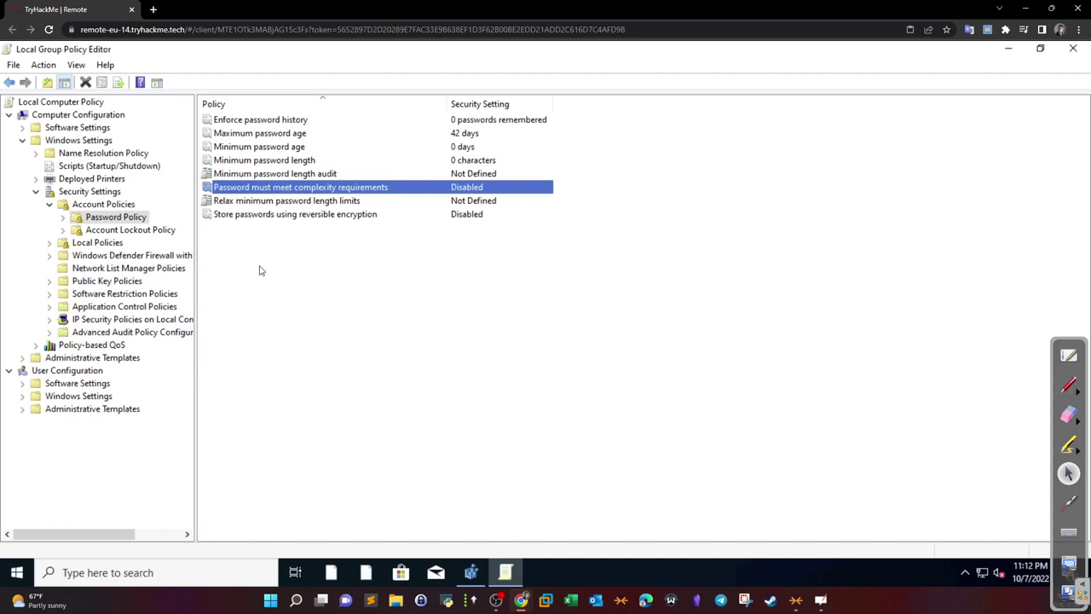
In Account Lockout Policy, try an account lockout threshold of 2 invalid logon attempts, and cancel without saving
left_click(155, 231)
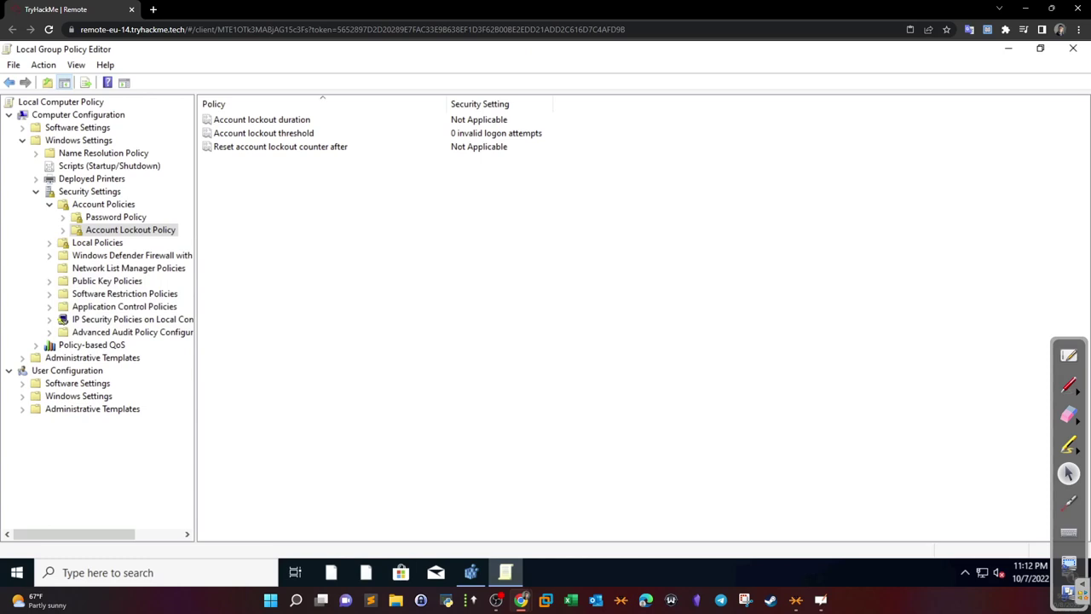
right_click(264, 135)
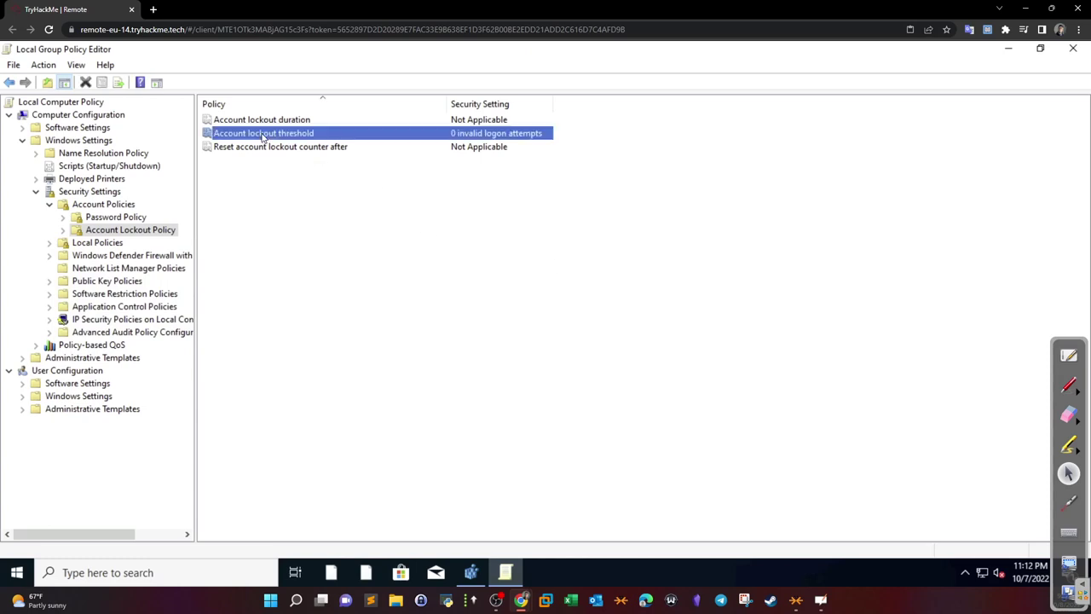
left_click(282, 149)
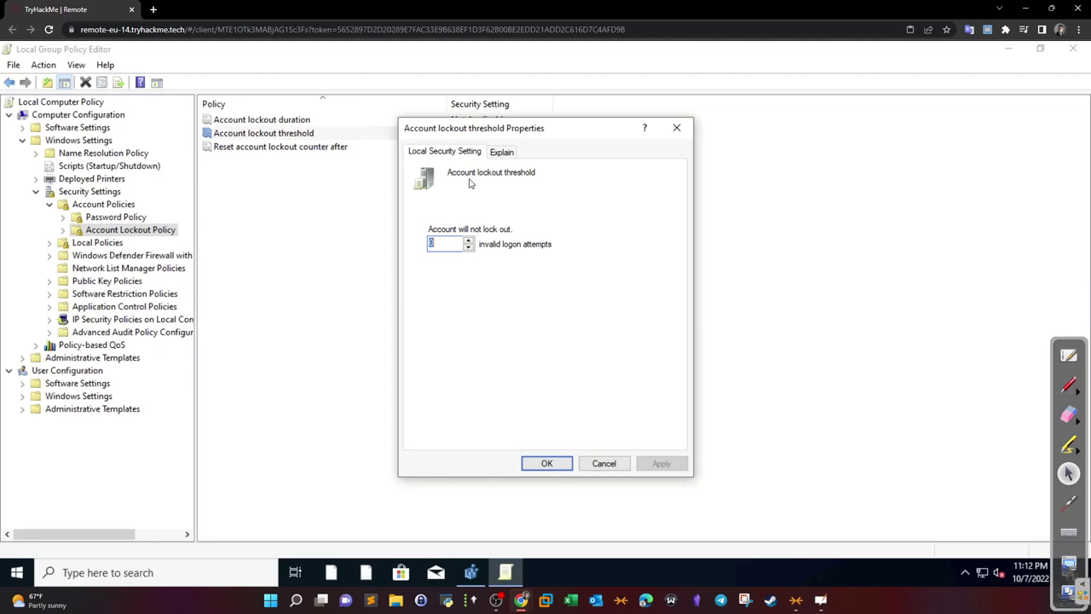
left_click(440, 243)
double_click(418, 244)
type("2")
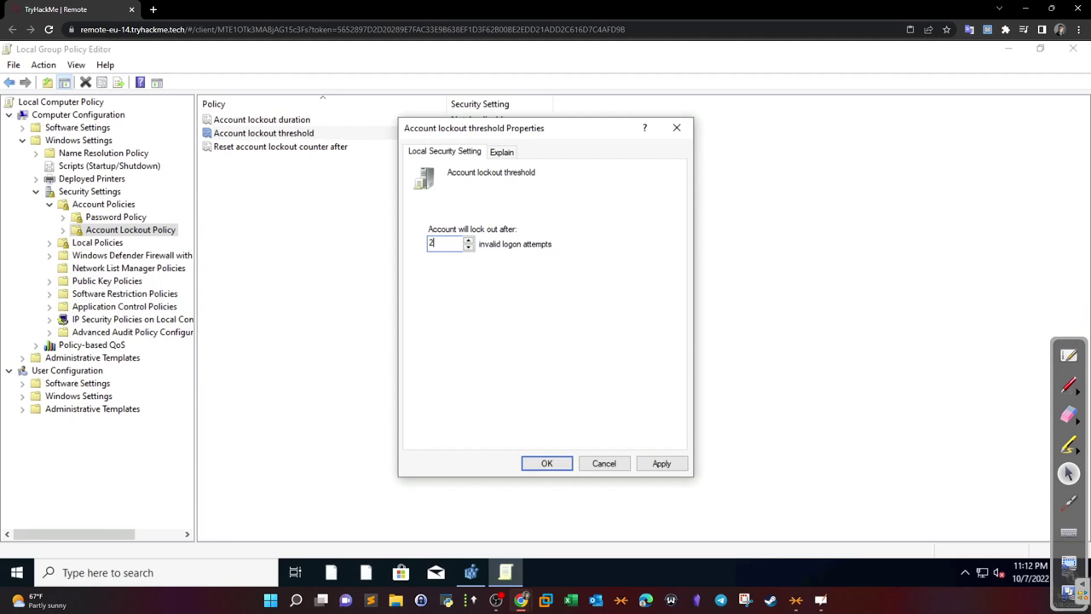
left_click(619, 466)
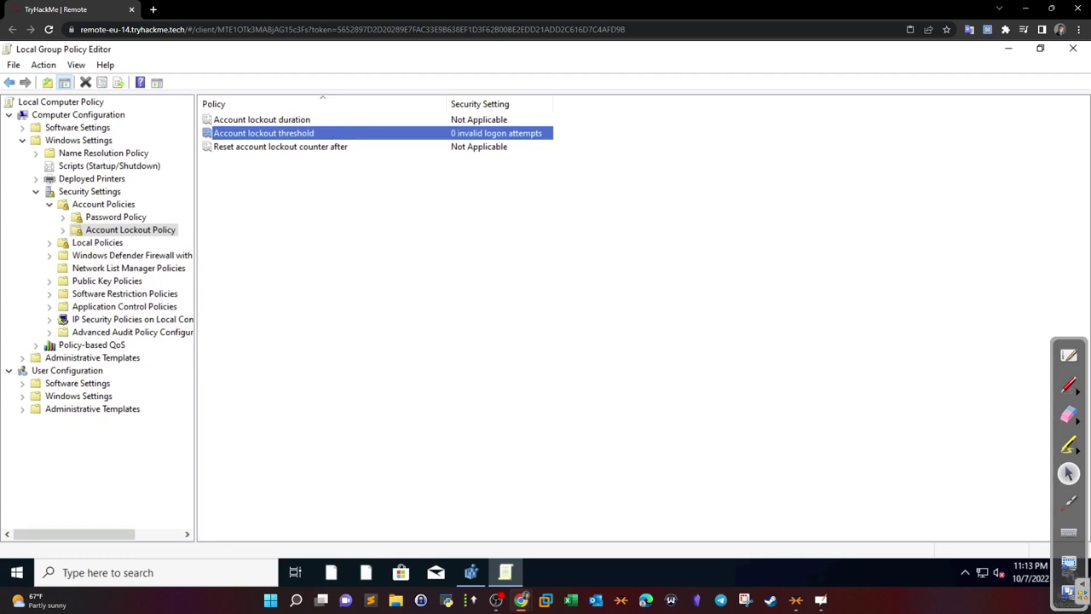
Check the Task 3 questions on the TryHackMe room page, return to the remote desktop, and close the Local Group Policy Editor
key("alt+Tab")
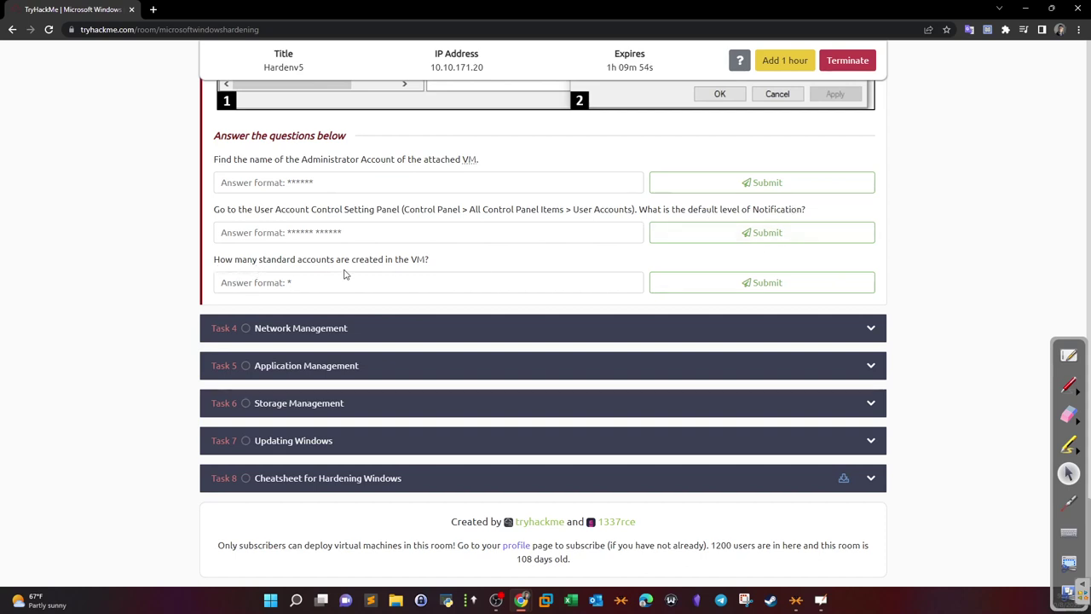
left_click_drag(81, 10, 1090, 175)
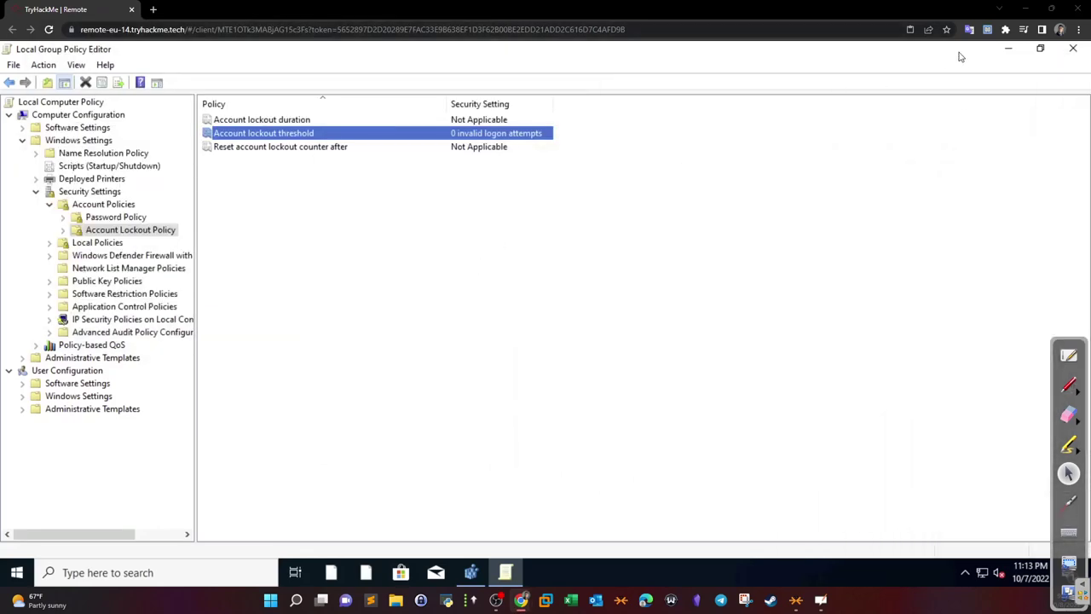
left_click(1072, 49)
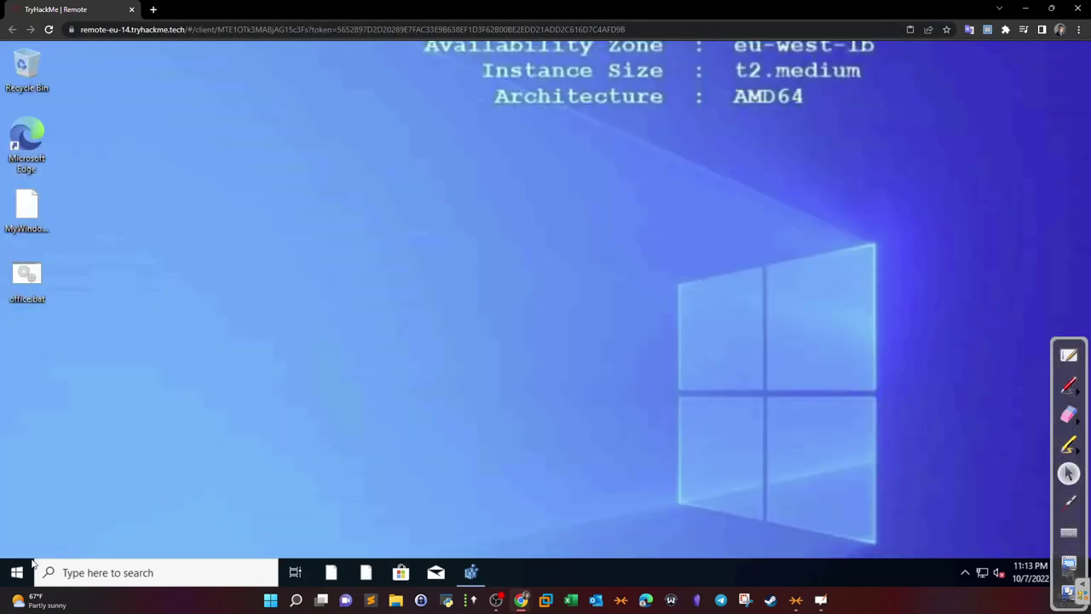
Open the Control Panel on the remote machine from the Documents folder window and go to the User Accounts page to check the administrator account
left_click(17, 572)
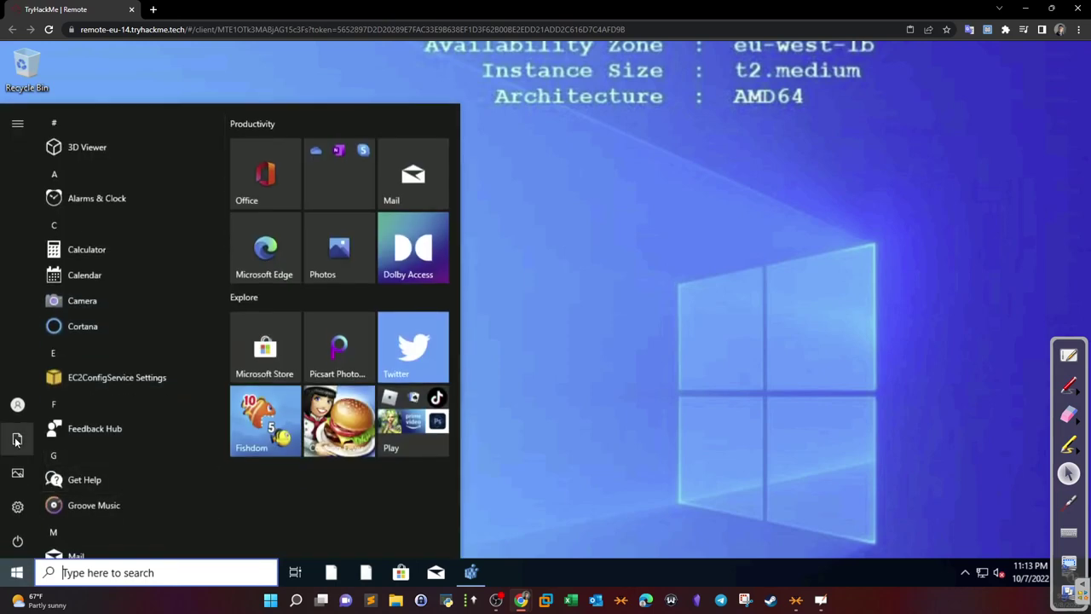
left_click(16, 439)
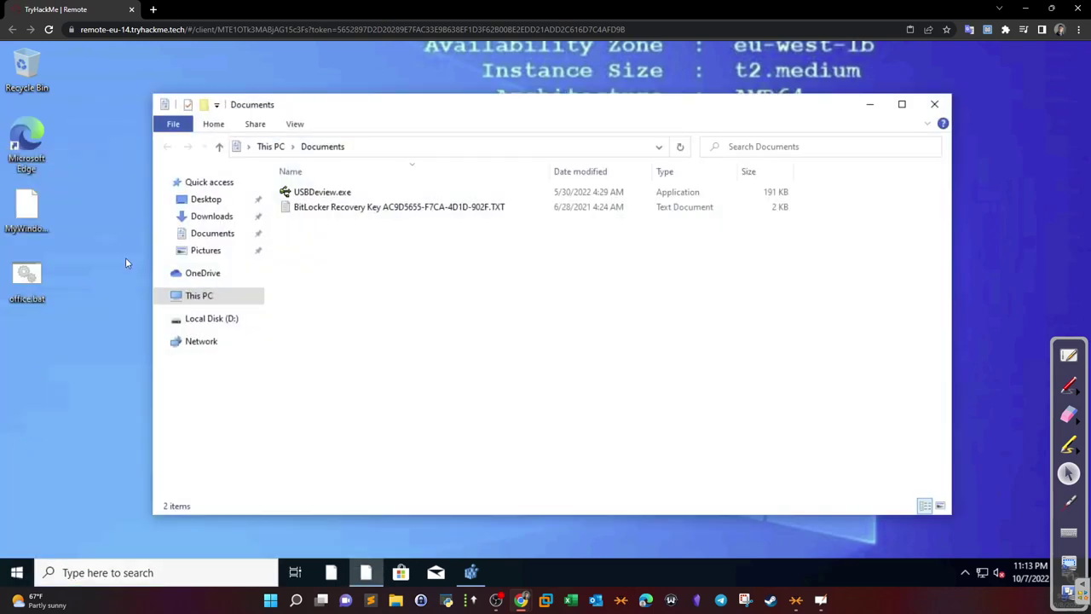
left_click(250, 147)
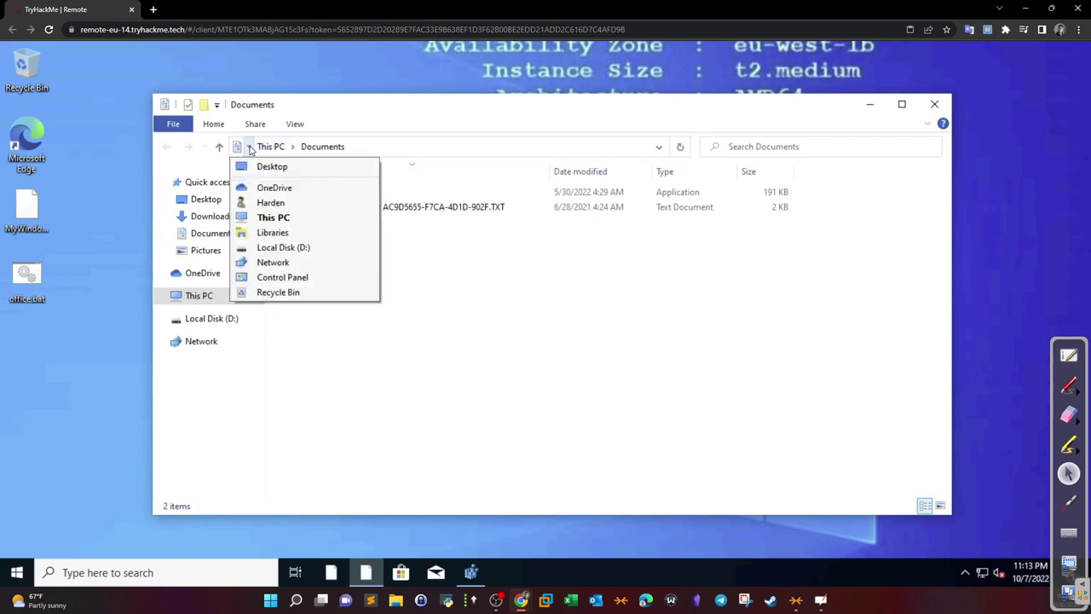
left_click(285, 277)
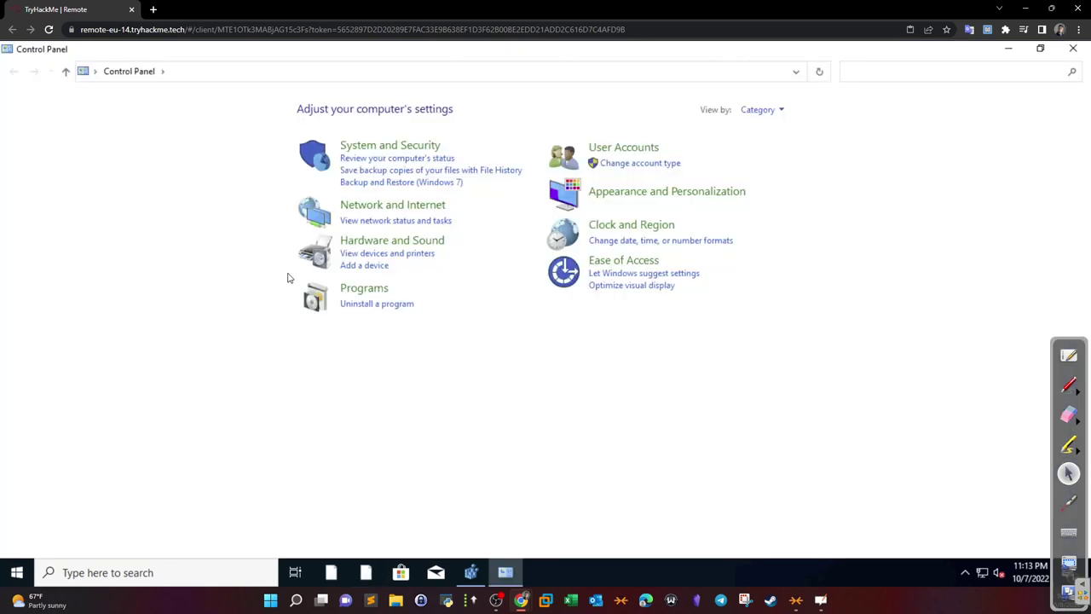
left_click(637, 150)
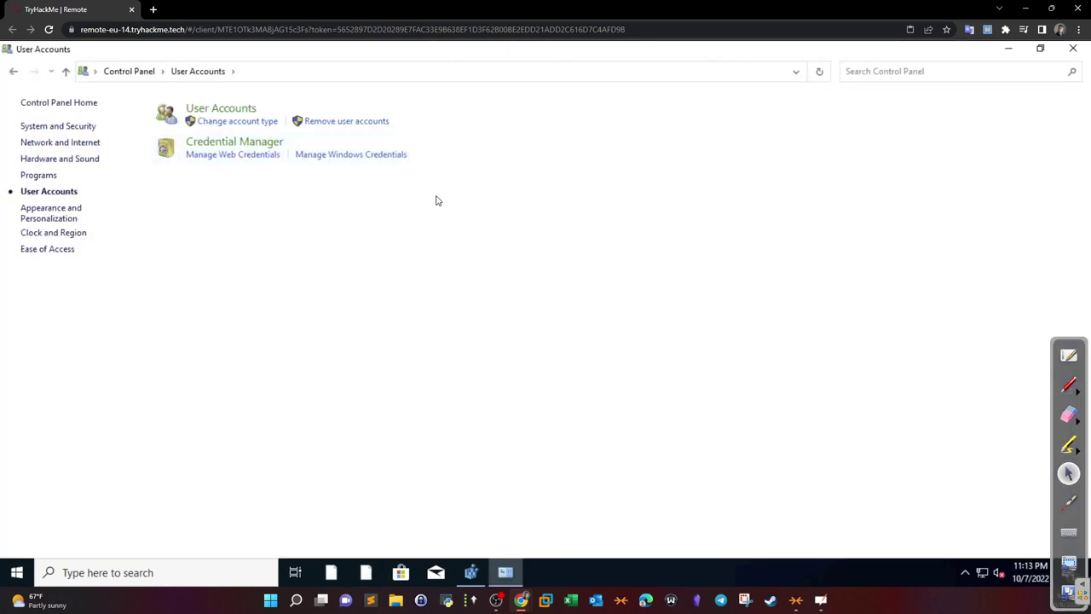
left_click(198, 110)
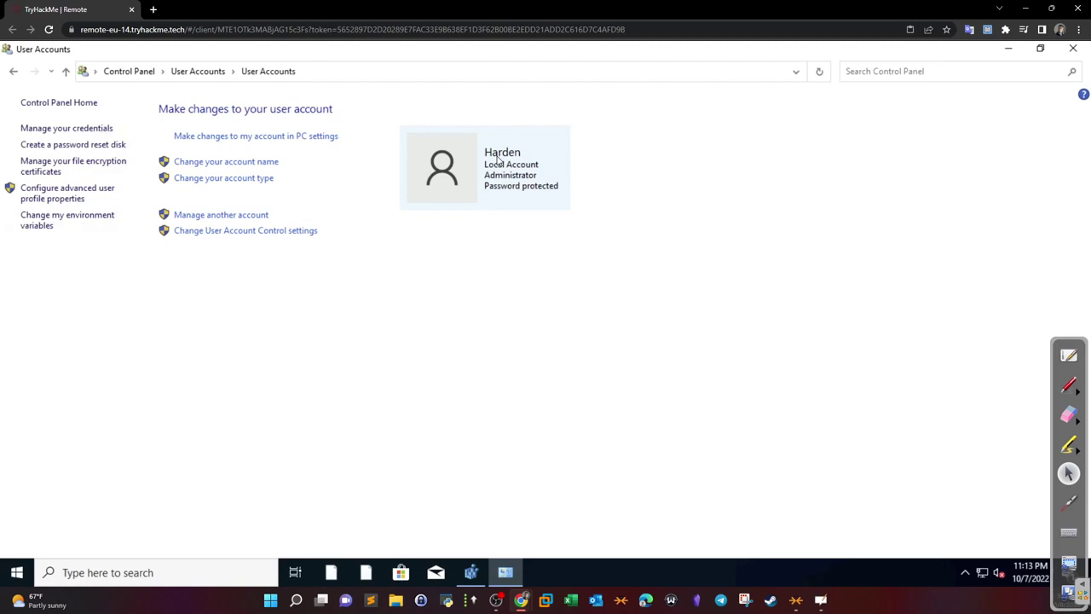
Open the User Account Control settings, allow the elevation request, check the notification level, and cancel without changes
left_click(260, 239)
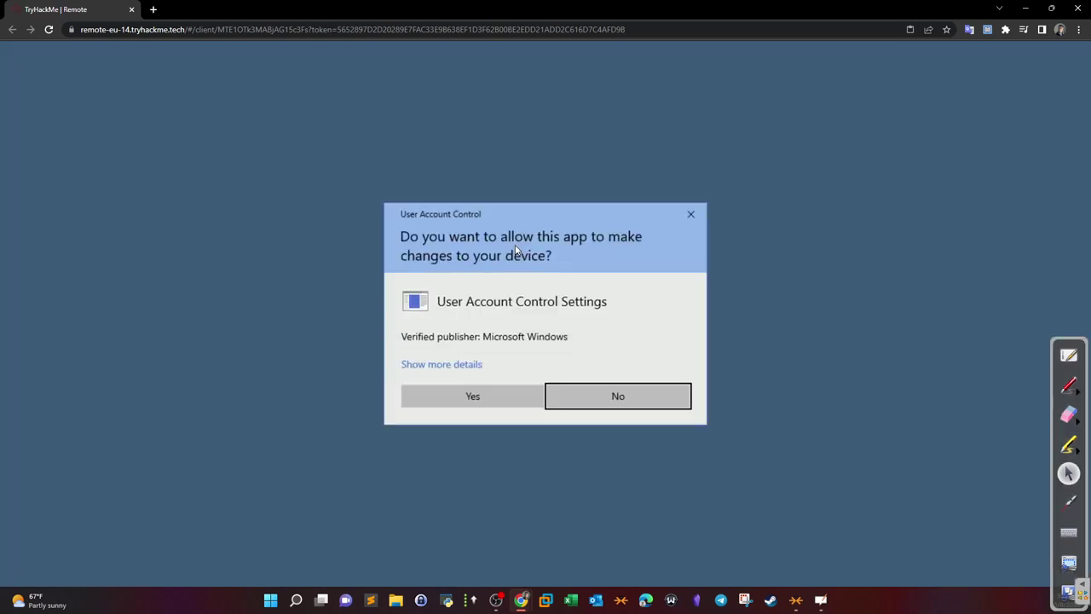
left_click(478, 397)
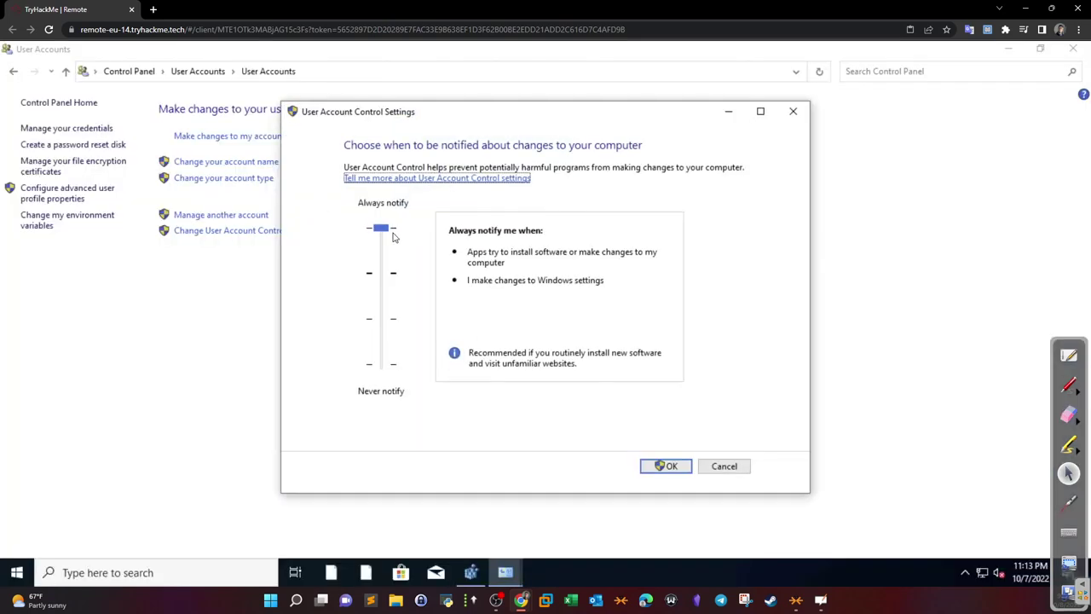
left_click(727, 467)
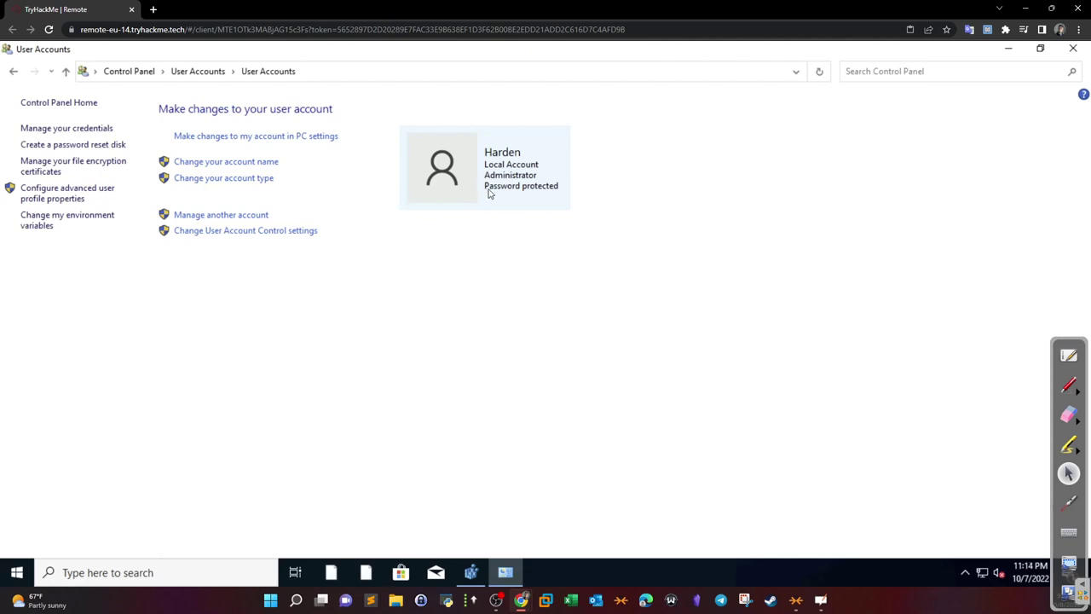
Switch to the TryHackMe room page and submit "Harden" as the name of the VM's Administrator account
key("alt+Tab")
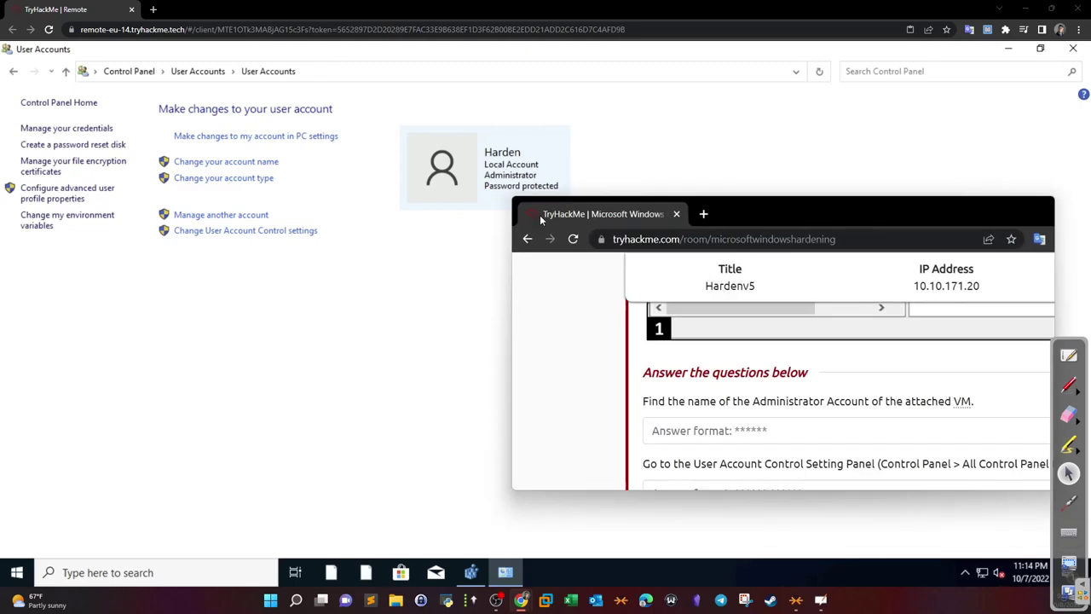
left_click(312, 183)
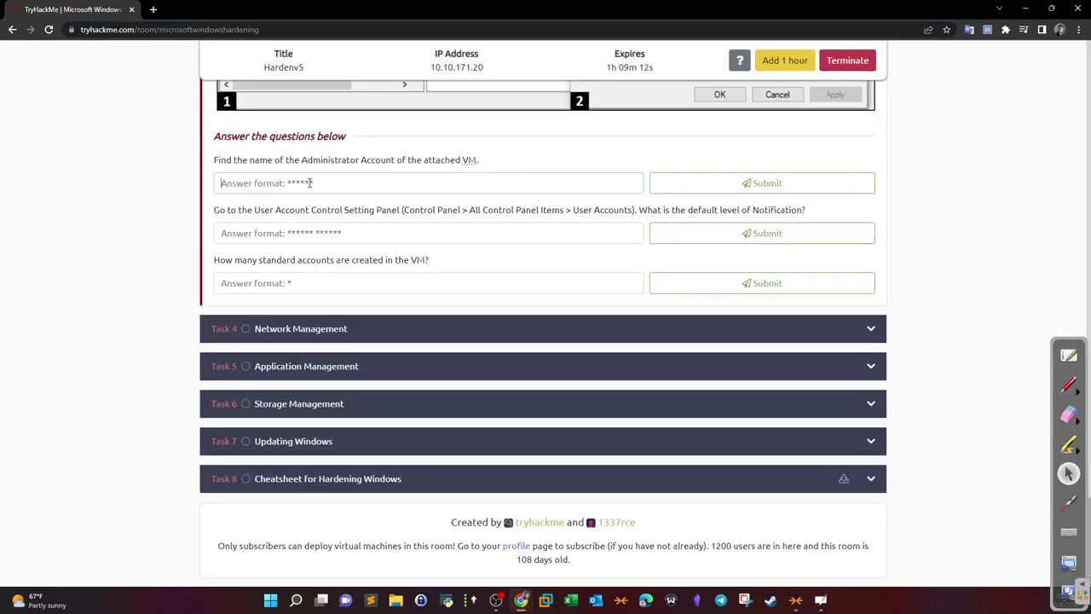
type("Harden")
left_click(682, 233)
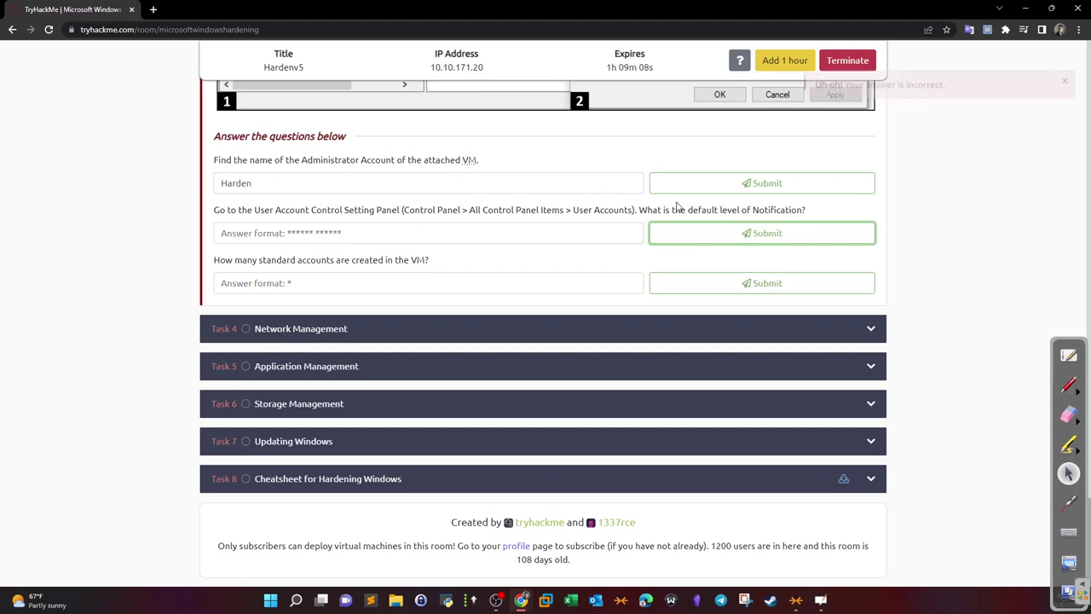
left_click(679, 186)
Submit "Always Notify" as the default notification level and "0" as the number of standard accounts in the VM
left_click(428, 233)
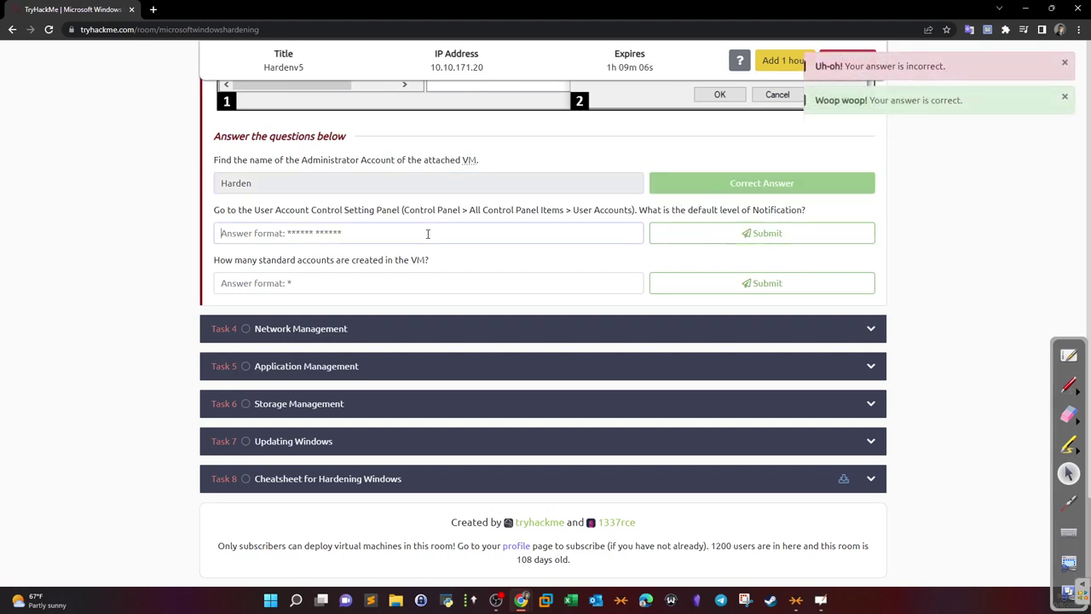
type("Always Notify")
left_click(742, 233)
left_click(494, 282)
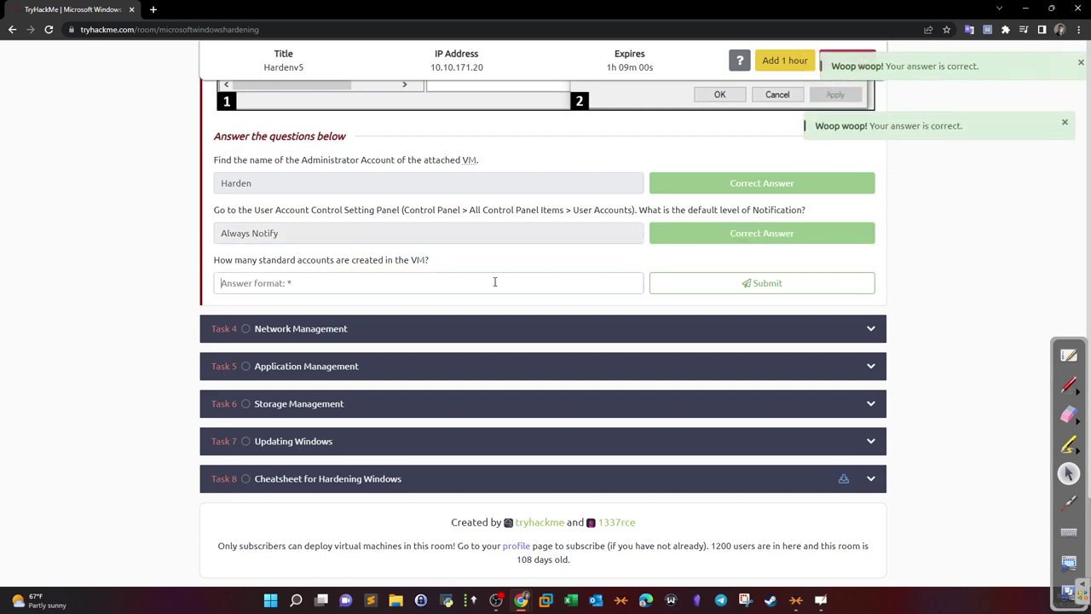
type("0")
left_click(687, 282)
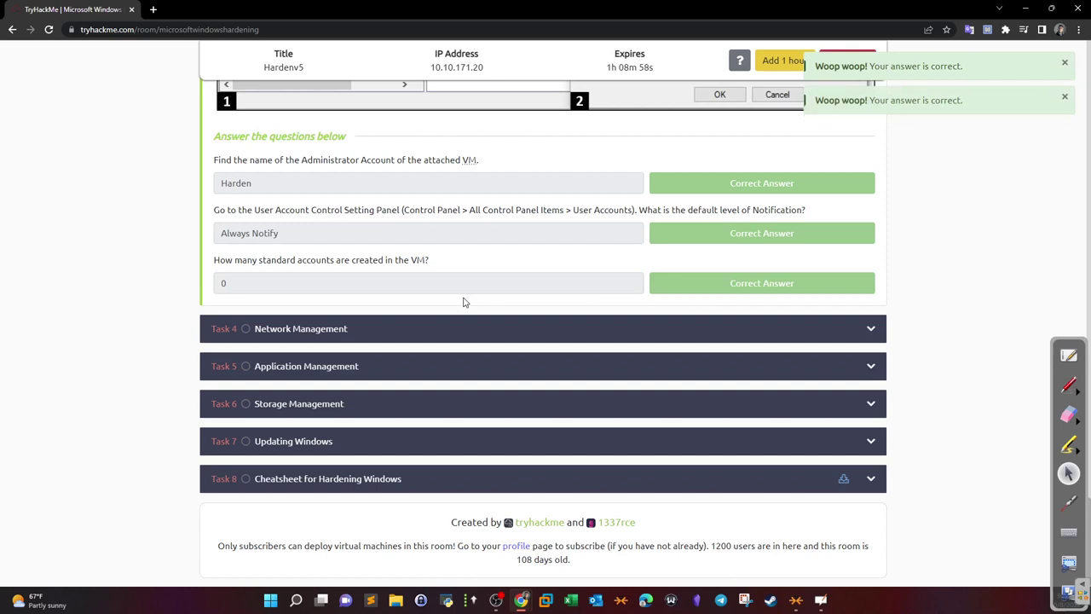
Move back to the whiteboard and review the topic list on page 1 and the Identity Management notes on page 4
left_click_drag(100, 7, 1090, 171)
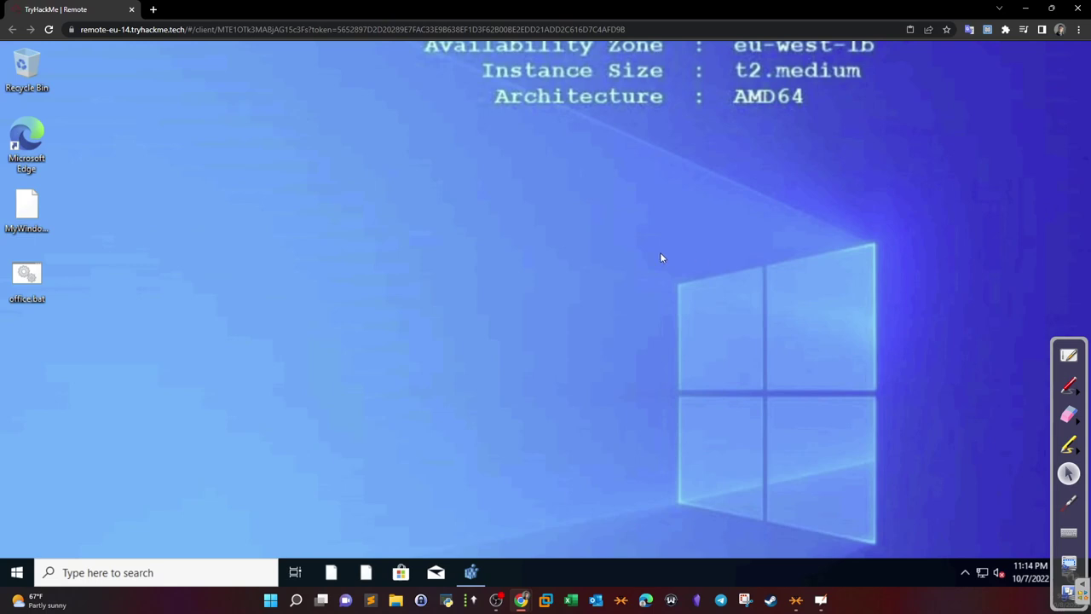
left_click(1069, 355)
left_click(53, 213)
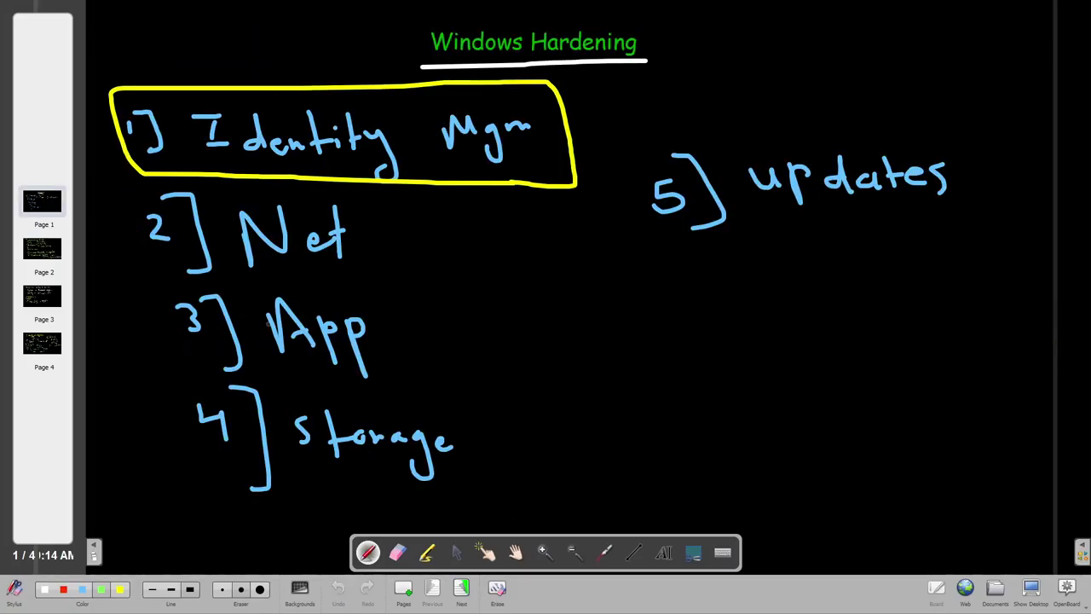
mouse_move(346, 276)
left_mouse_down()
mouse_move(146, 266)
mouse_move(219, 191)
mouse_move(392, 253)
mouse_move(346, 279)
left_mouse_up()
left_click(63, 345)
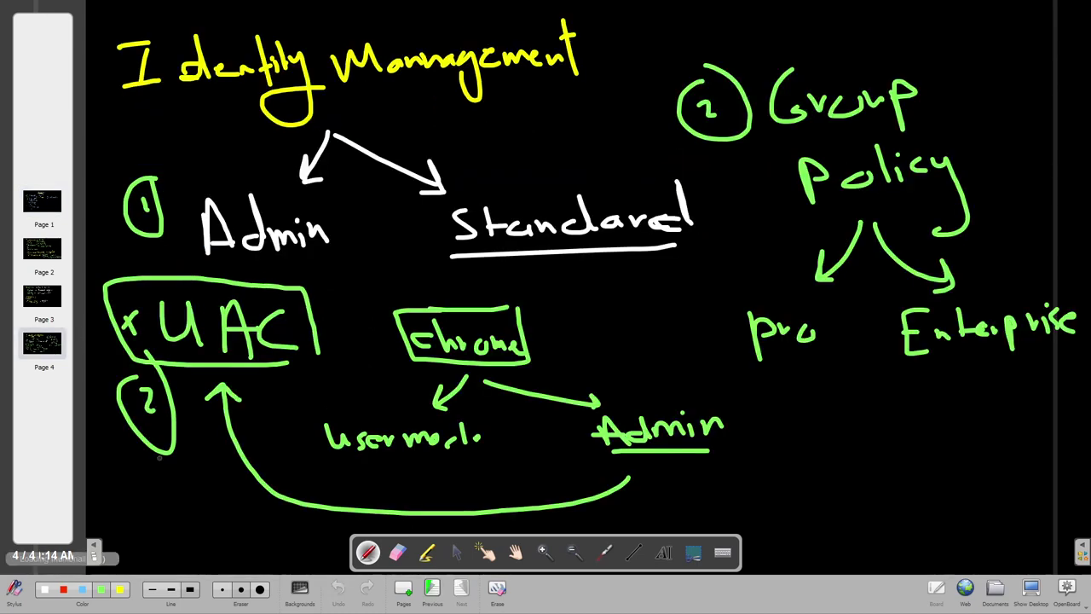
Add a new whiteboard page and handwrite the green heading "2] Net Hardening" across its upper area
left_click(412, 592)
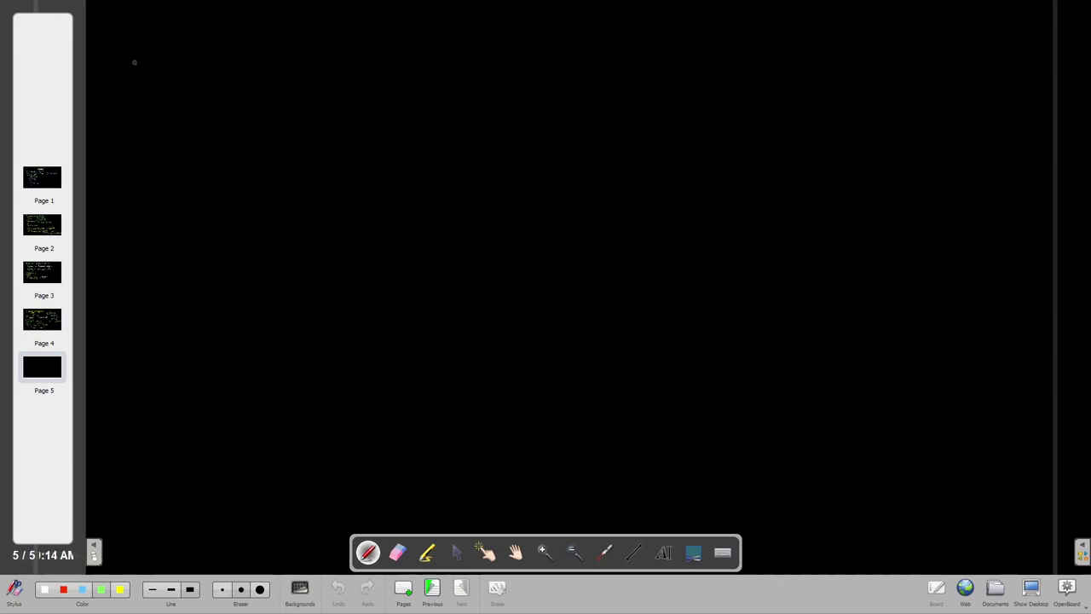
left_click_drag(124, 43, 136, 65)
mouse_move(131, 19)
left_mouse_down()
mouse_move(178, 84)
mouse_move(220, 40)
mouse_move(251, 32)
mouse_move(305, 75)
left_mouse_up()
mouse_move(356, 37)
left_mouse_down()
mouse_move(392, 76)
mouse_move(445, 70)
left_mouse_up()
mouse_move(455, 26)
left_mouse_down()
mouse_move(476, 65)
mouse_move(555, 48)
mouse_move(578, 89)
left_mouse_up()
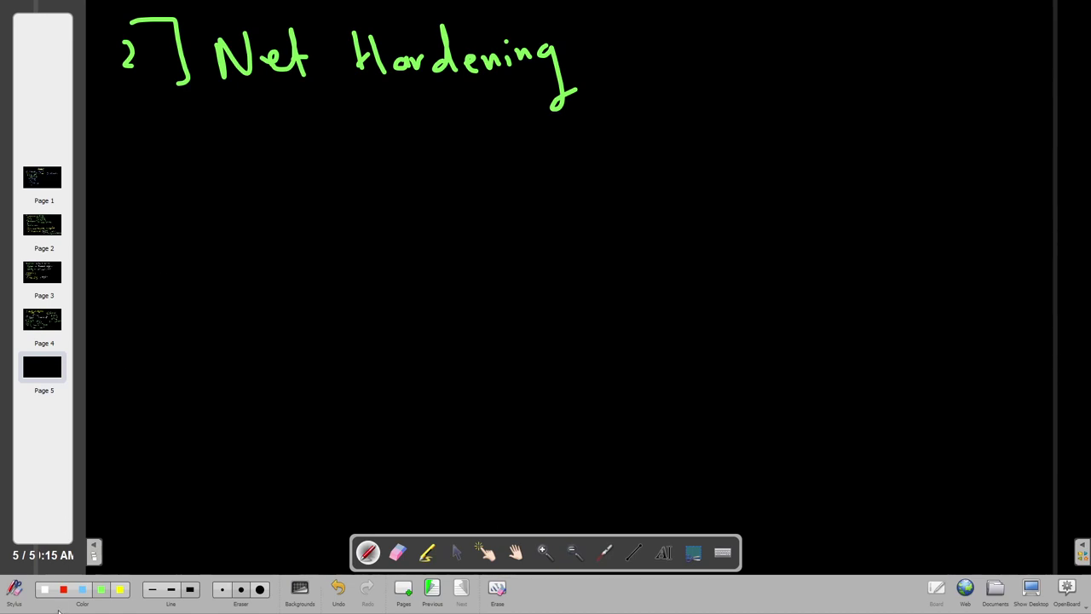
Handwrite "Windows Defender Firewall" in white below the Net Hardening heading
left_click(44, 589)
mouse_move(133, 166)
left_mouse_down()
mouse_move(145, 193)
mouse_move(189, 154)
mouse_move(203, 192)
mouse_move(216, 175)
mouse_move(231, 189)
mouse_move(324, 169)
mouse_move(347, 202)
left_mouse_up()
left_click(201, 168)
left_click(243, 179)
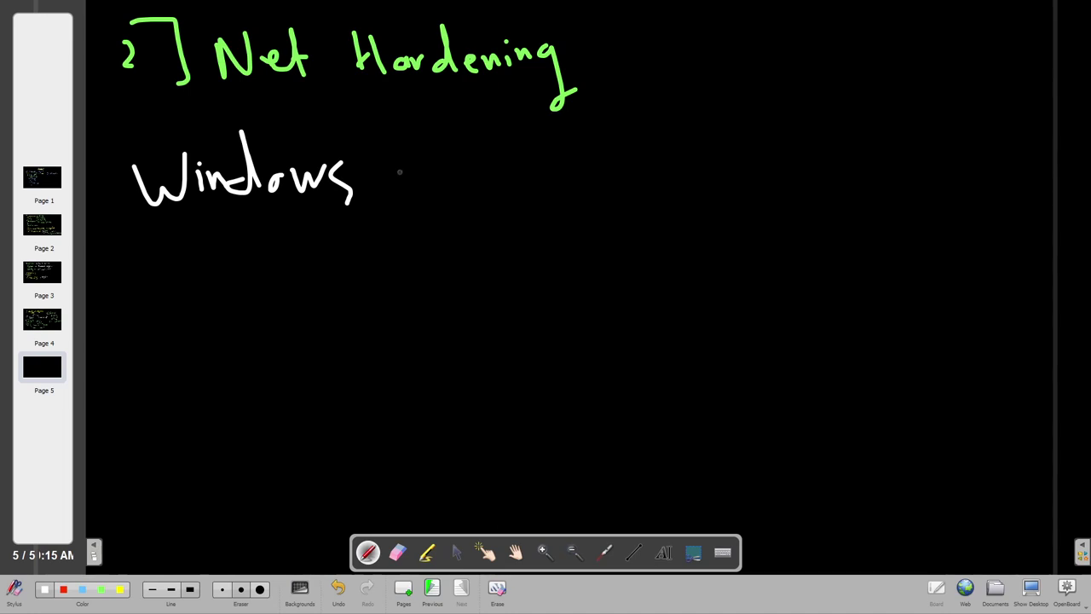
left_click_drag(421, 143, 424, 186)
mouse_move(423, 140)
left_mouse_down()
mouse_move(429, 181)
mouse_move(503, 179)
left_mouse_up()
mouse_move(527, 130)
left_mouse_down()
mouse_move(515, 184)
mouse_move(527, 162)
left_mouse_up()
mouse_move(535, 168)
left_mouse_down()
mouse_move(549, 161)
mouse_move(554, 176)
left_mouse_up()
mouse_move(556, 174)
left_mouse_down()
mouse_move(579, 162)
mouse_move(593, 172)
left_mouse_up()
mouse_move(595, 133)
left_mouse_down()
mouse_move(593, 155)
mouse_move(617, 176)
mouse_move(644, 150)
left_mouse_up()
left_click_drag(708, 130, 734, 182)
mouse_move(707, 119)
left_mouse_down()
mouse_move(764, 128)
mouse_move(758, 154)
left_mouse_up()
mouse_move(775, 150)
left_mouse_down()
mouse_move(777, 162)
mouse_move(779, 146)
left_mouse_up()
mouse_move(789, 166)
left_mouse_down()
mouse_move(804, 145)
mouse_move(894, 157)
left_mouse_up()
left_click_drag(912, 119, 909, 152)
left_click_drag(929, 114, 933, 149)
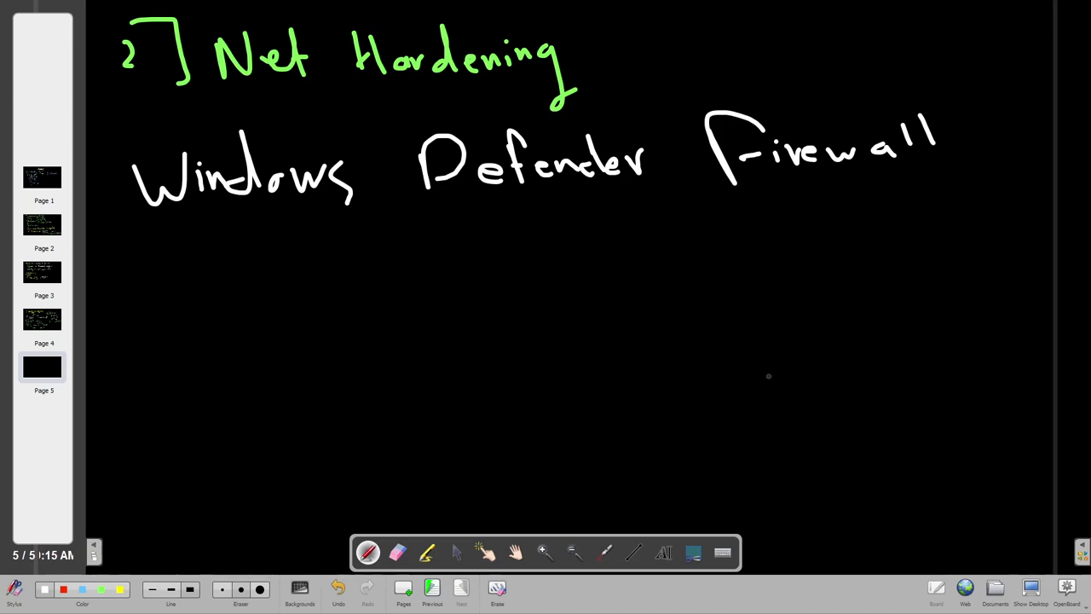
Switch to the remote Windows machine, run wf.msc to open Windows Defender Firewall with Advanced Security, and maximize its window
left_click(1030, 588)
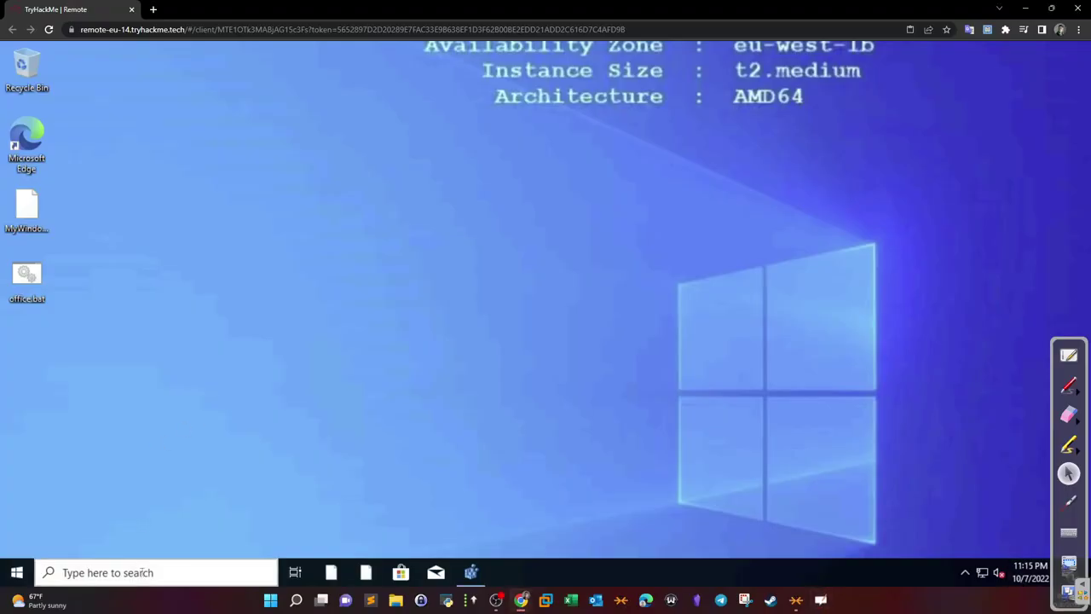
left_click(141, 573)
type("run")
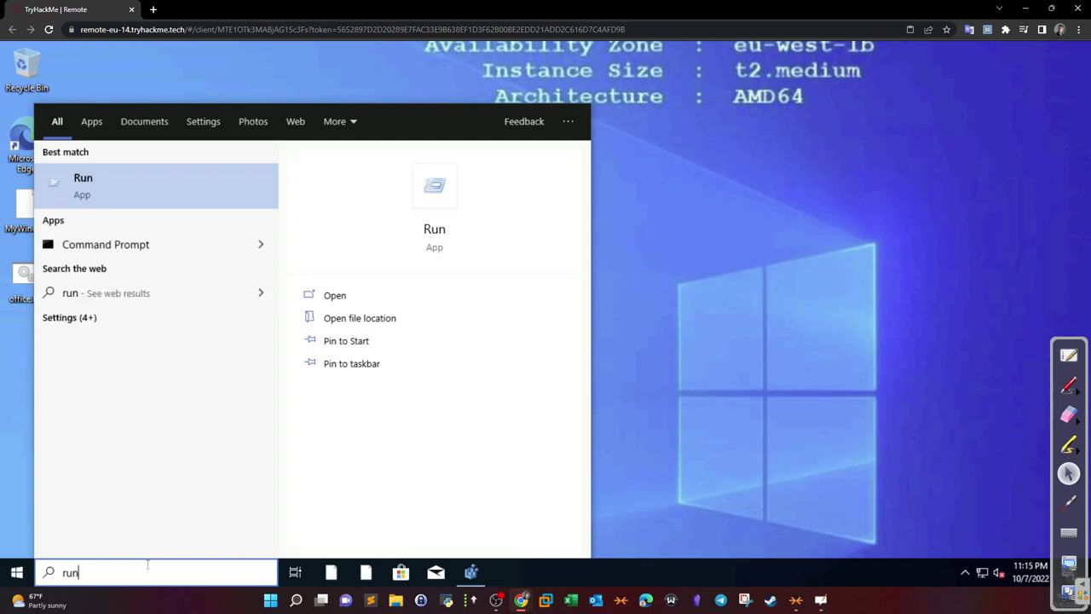
left_click(143, 193)
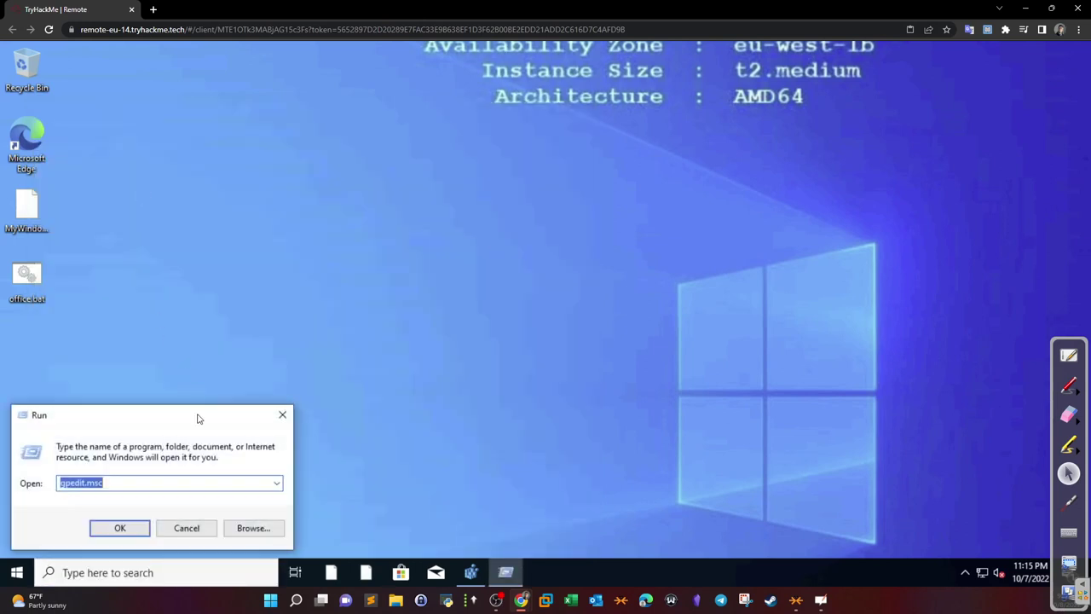
type("wf.msc")
key("Return")
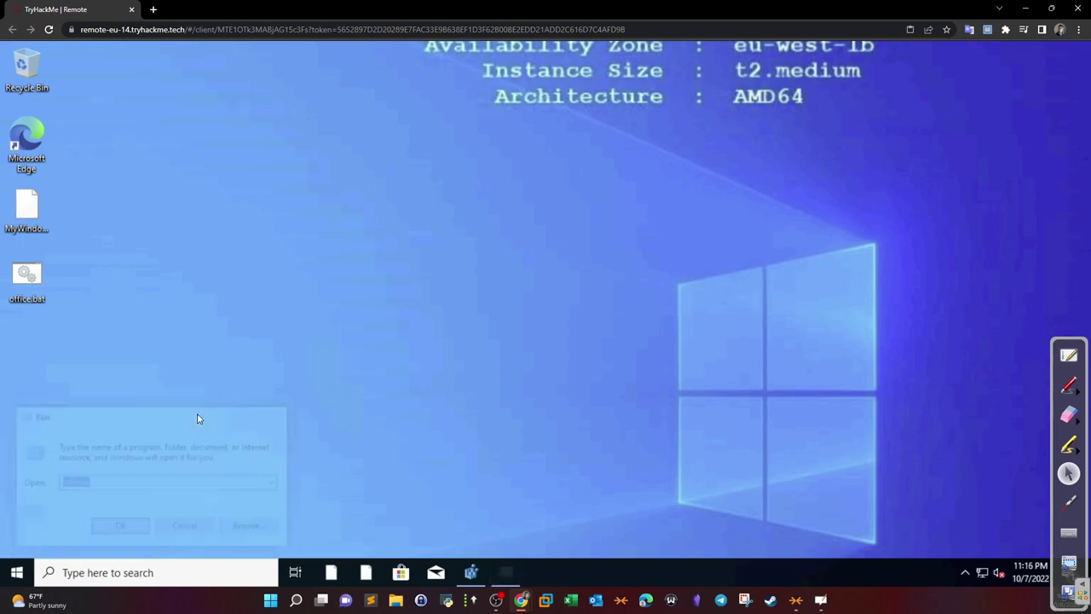
left_click(451, 394)
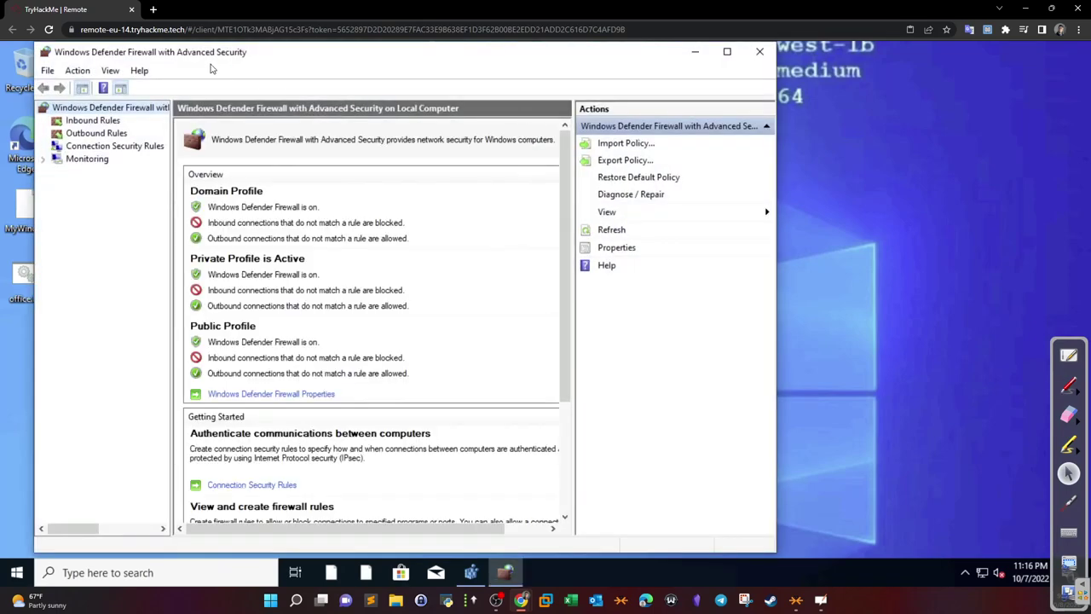
left_click_drag(239, 58, 444, 60)
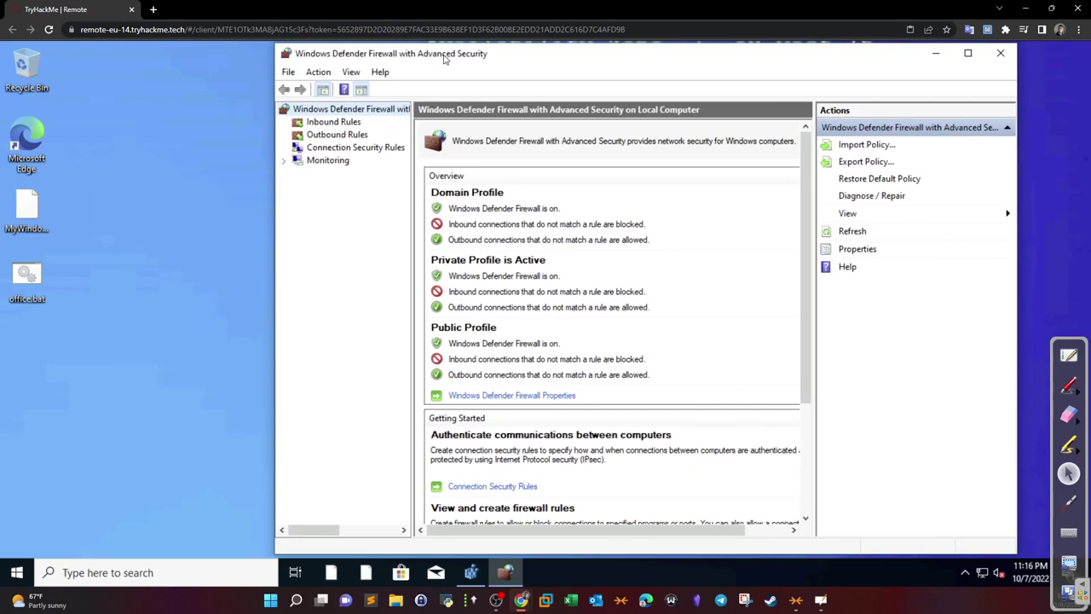
double_click(443, 60)
Examine the firewall's inbound and outbound rule lists, switching between them and ending on the inbound rules
left_click(85, 120)
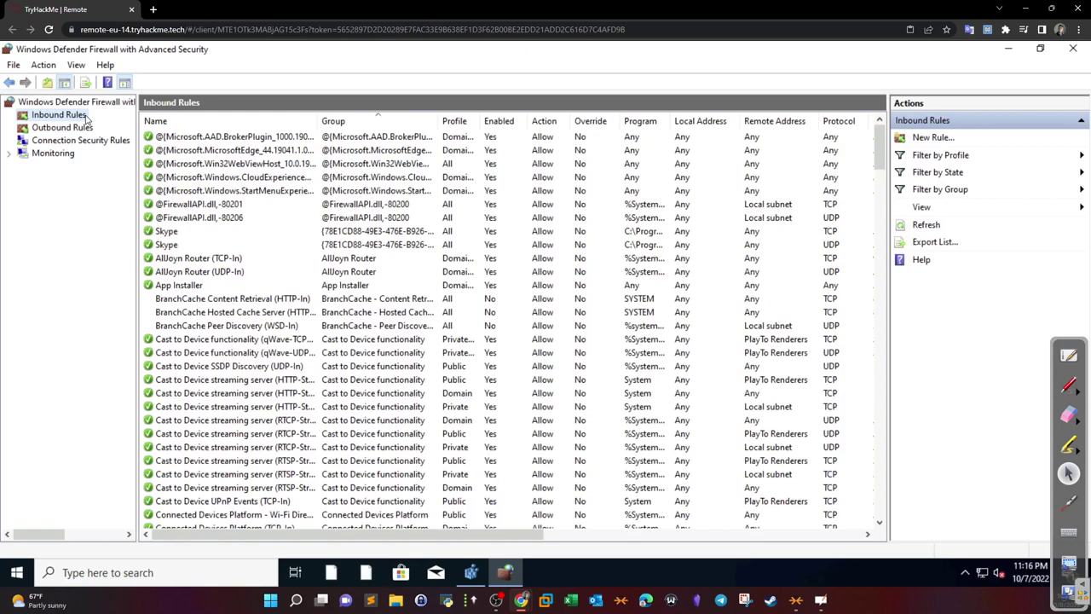
left_click(80, 130)
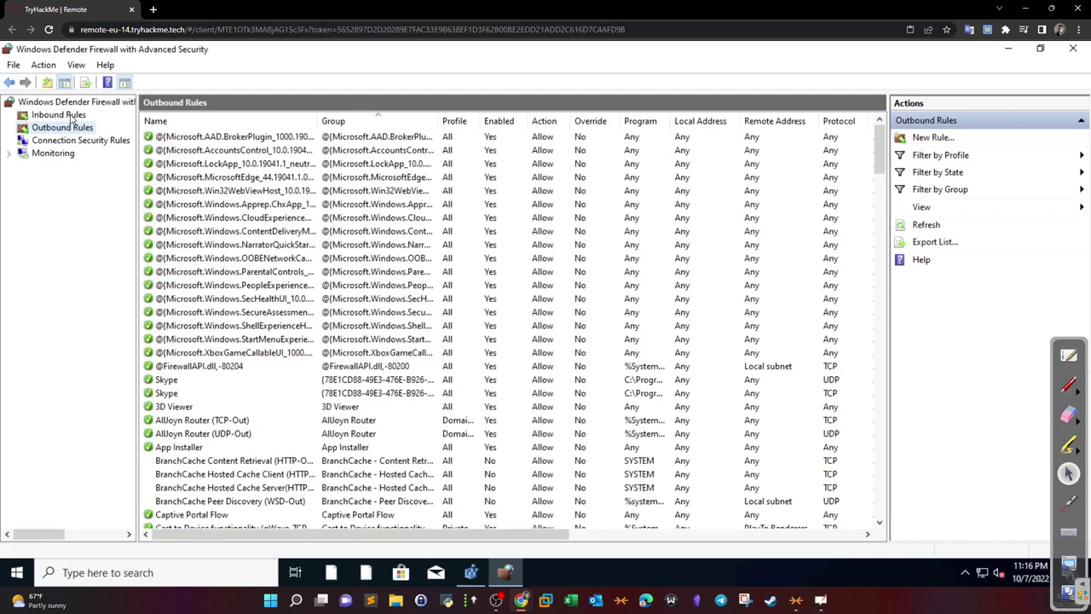
left_click(74, 116)
left_click(73, 128)
left_click(73, 116)
left_click(86, 128)
left_click(75, 118)
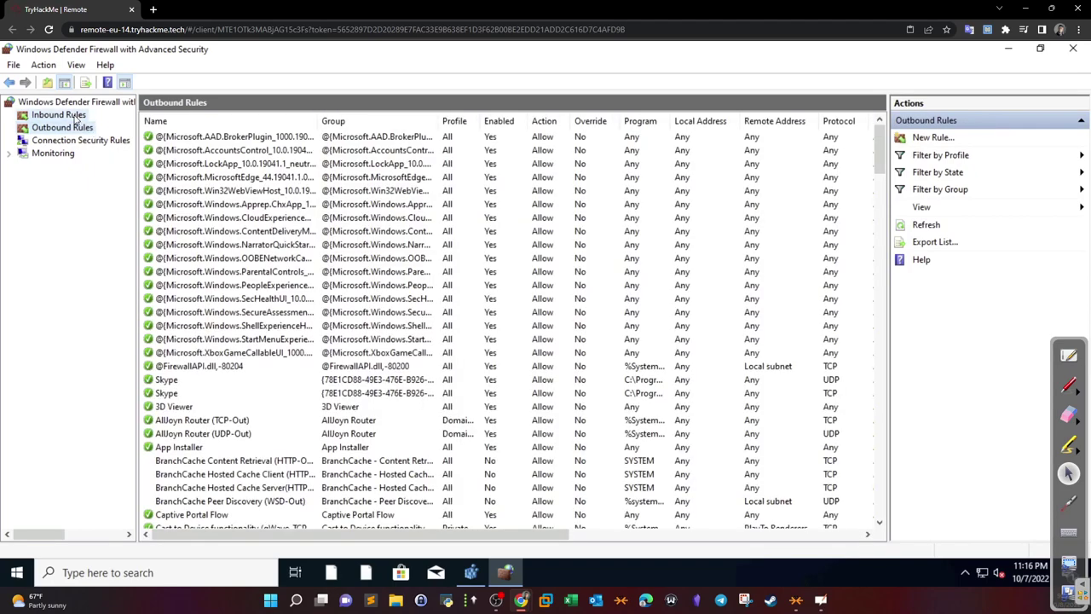
Start a new inbound rule of type Program and open the file browser for its program path
left_click(922, 139)
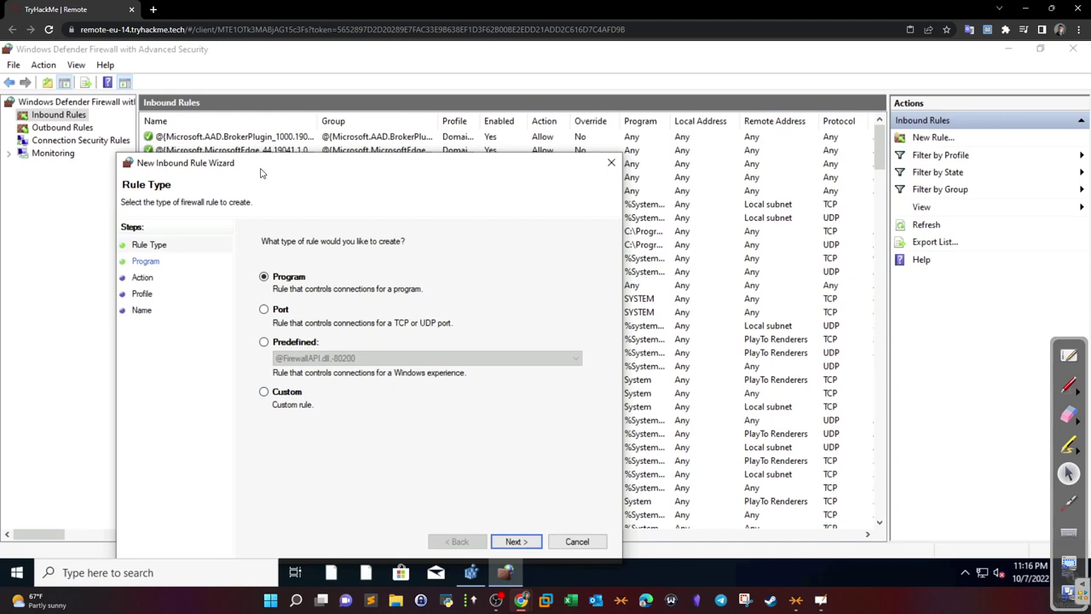
left_click_drag(260, 171, 272, 137)
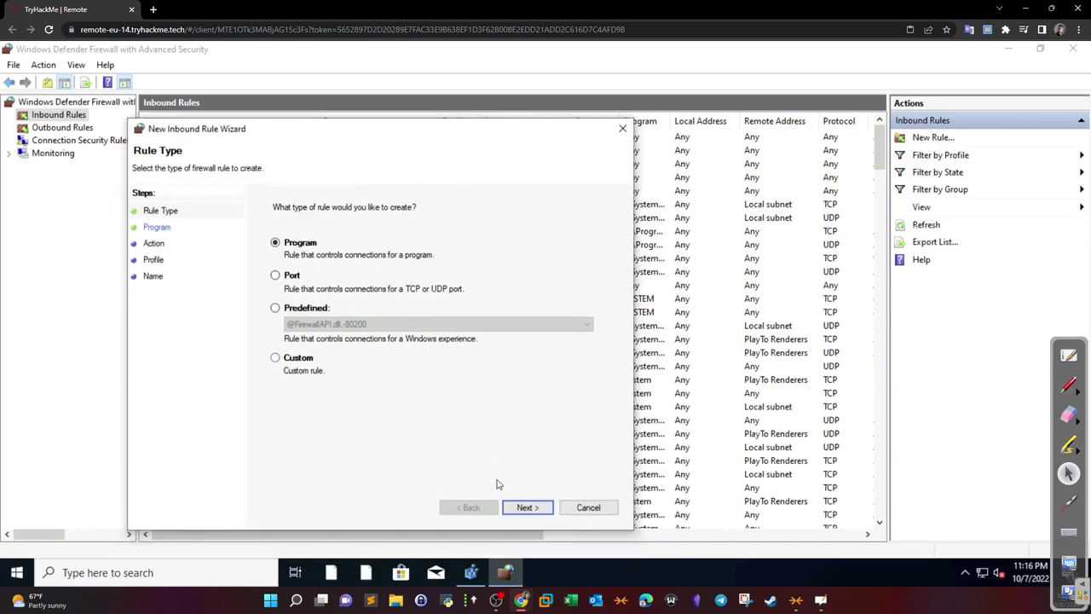
left_click(524, 507)
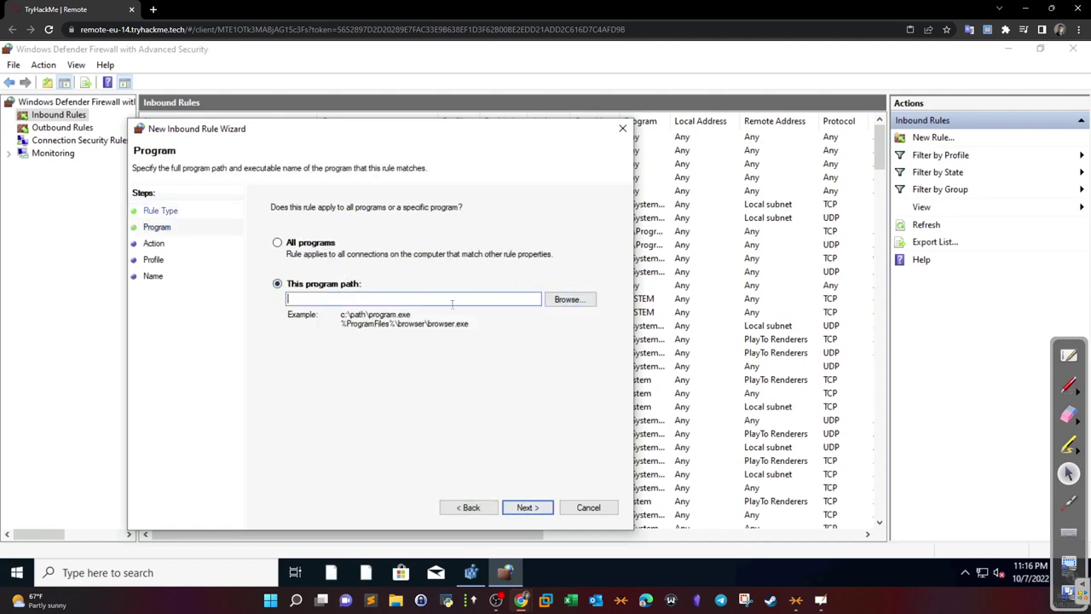
left_click(567, 299)
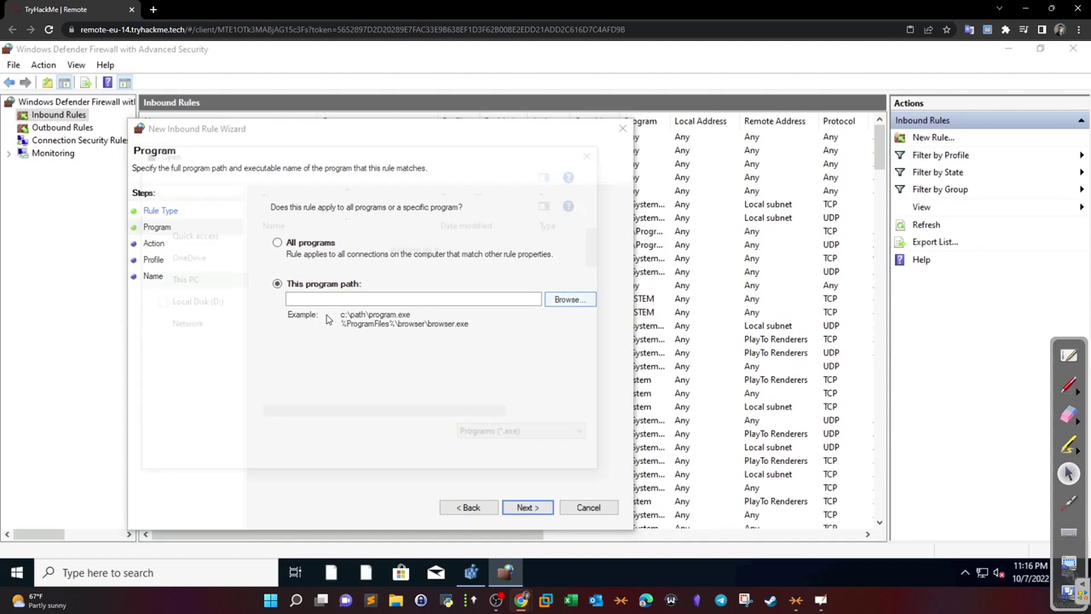
Browse to the Internet Explorer folder in C: Program Files and choose iediagcmd.exe as the inbound rule's program
scroll(329, 353, "down", 12)
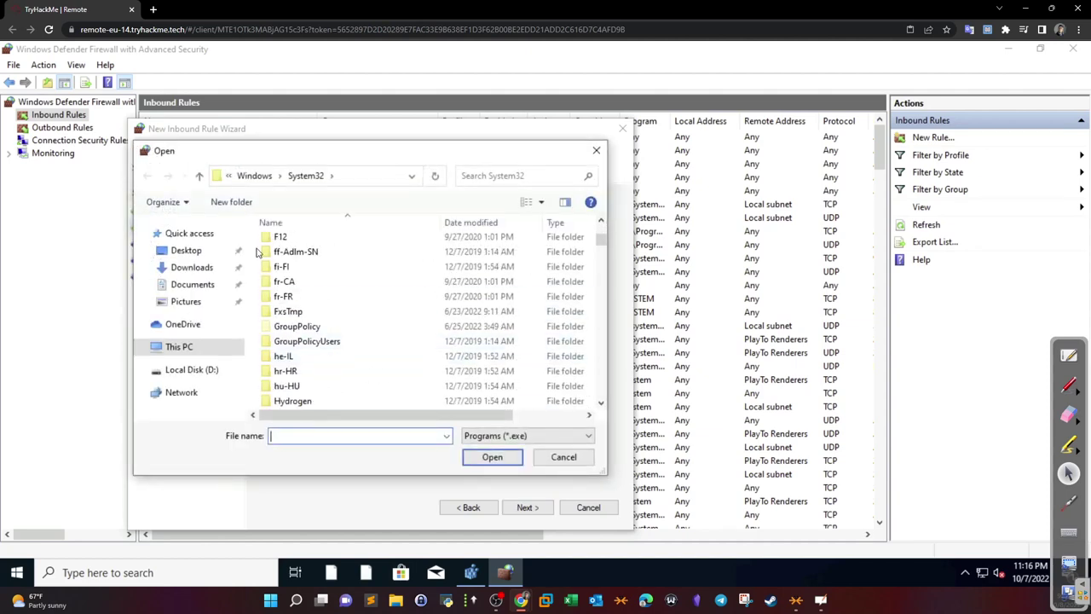
left_click(186, 250)
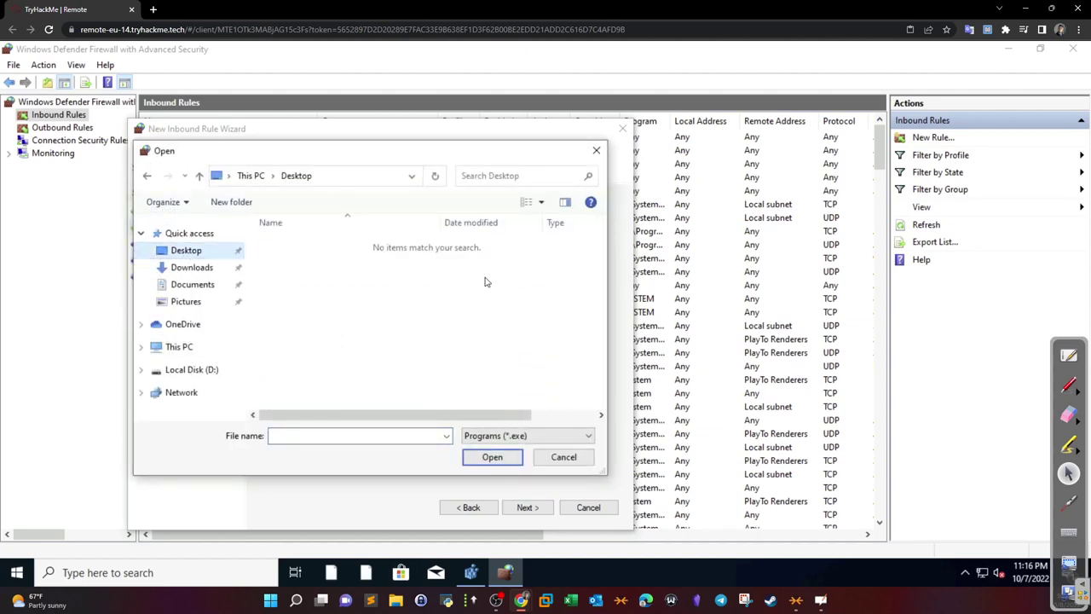
left_click(193, 267)
left_click(179, 346)
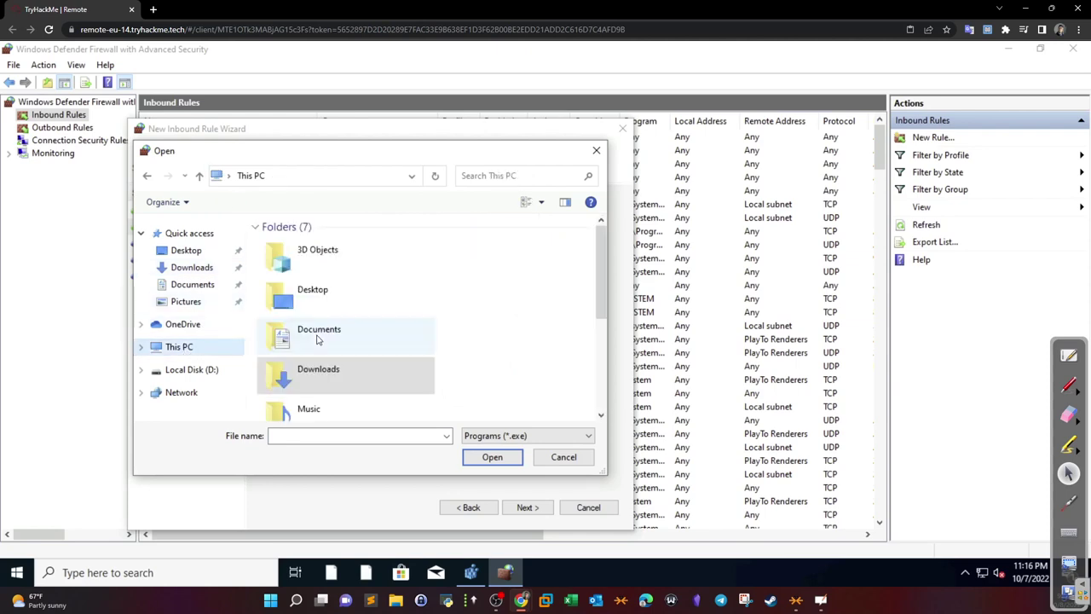
scroll(327, 322, "down", 3)
double_click(332, 358)
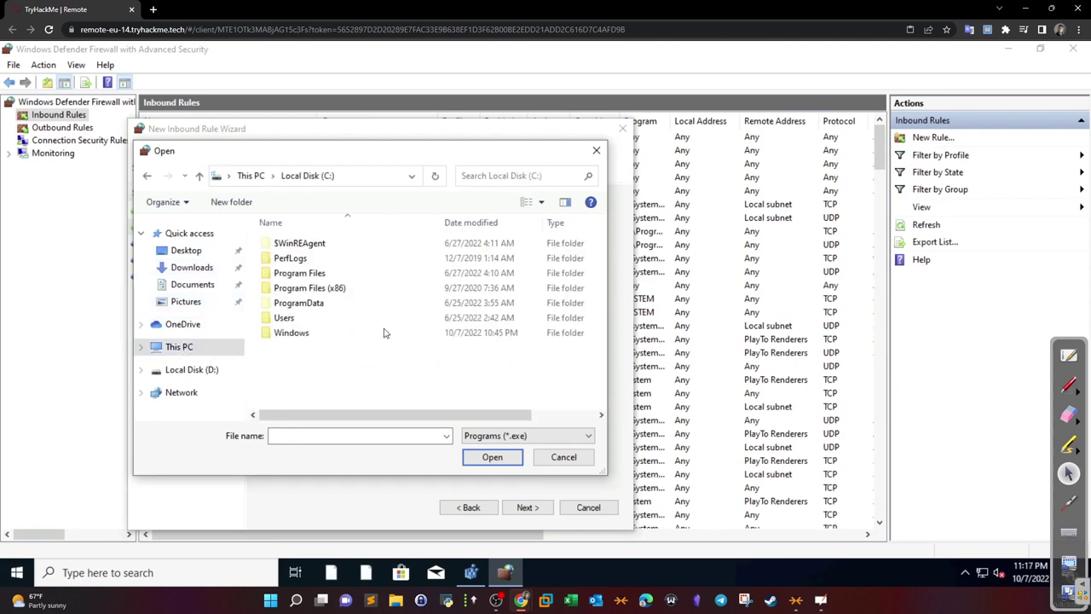
double_click(344, 288)
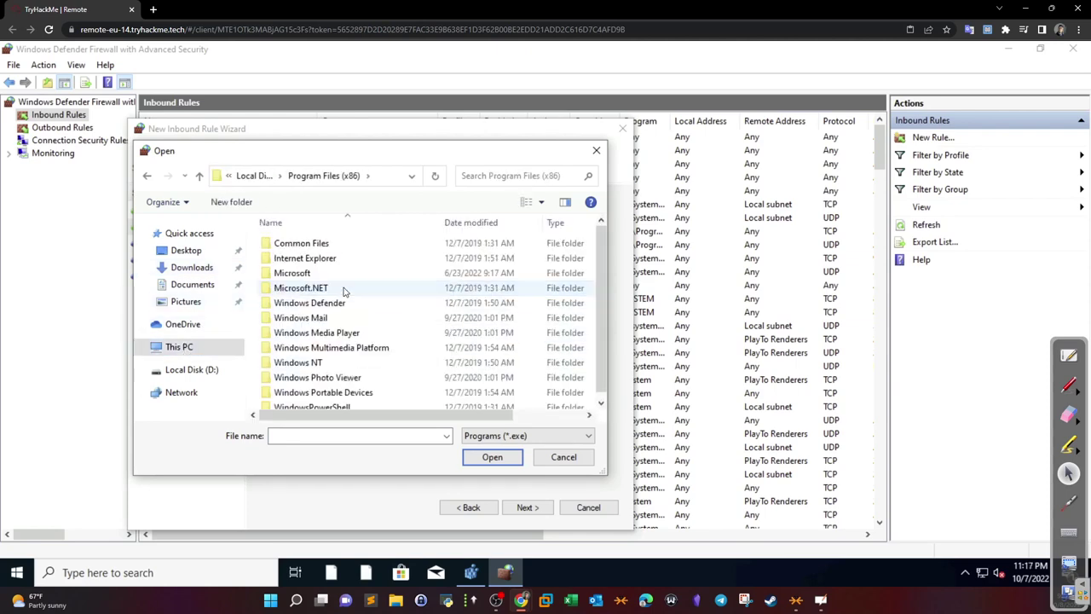
scroll(343, 291, "down", 1)
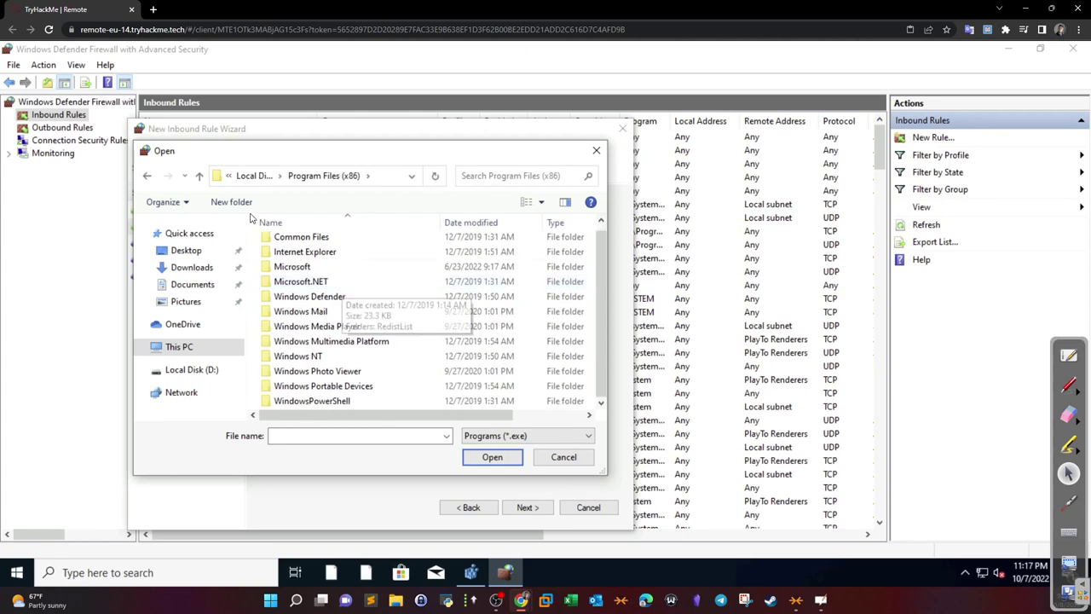
left_click(147, 175)
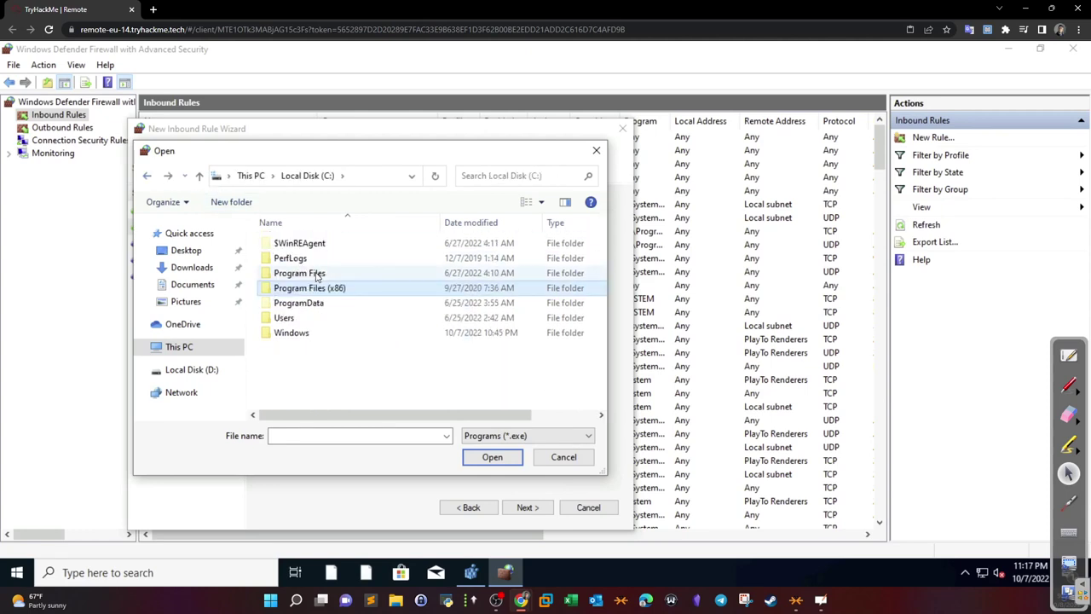
double_click(318, 272)
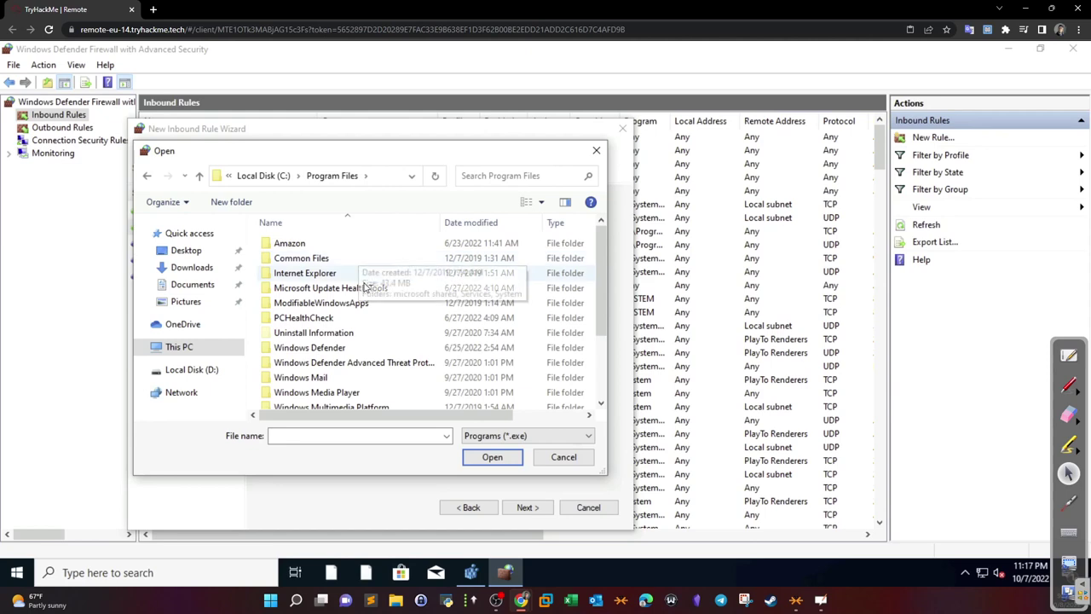
double_click(358, 273)
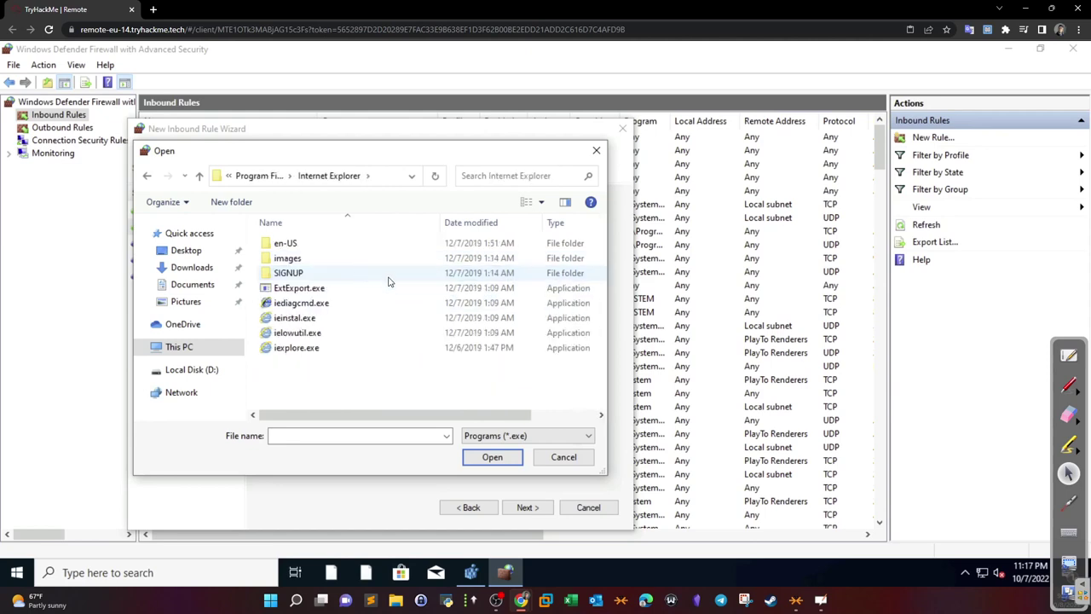
double_click(366, 303)
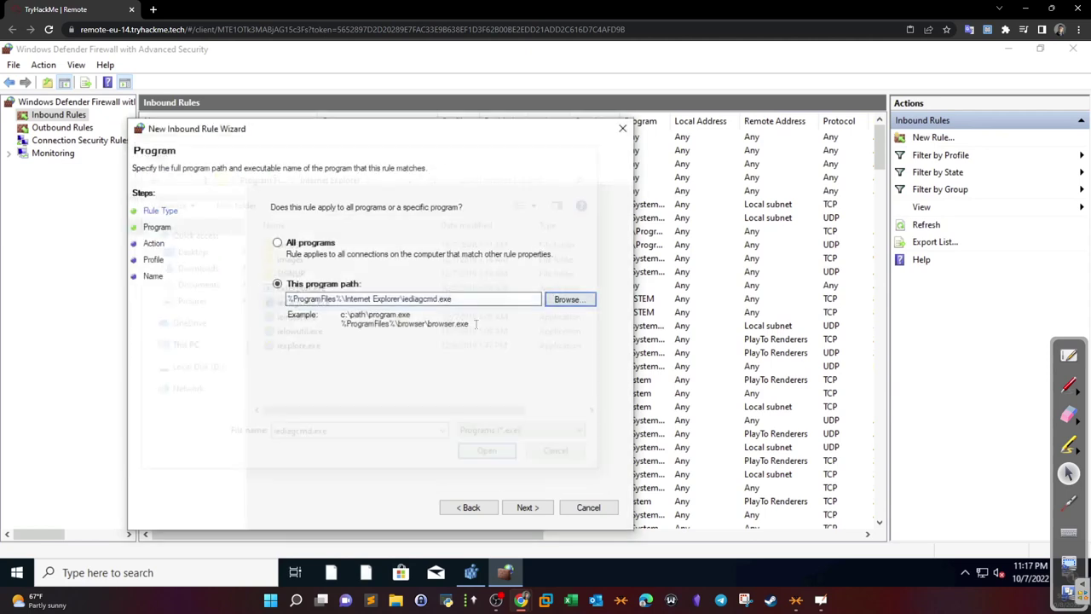
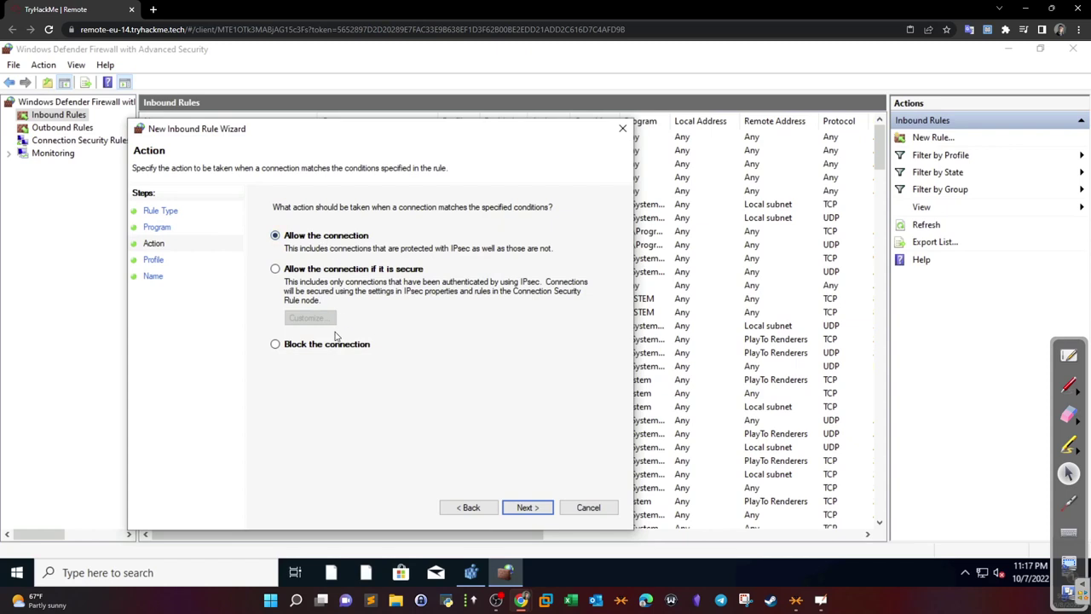
Change the inbound rule type to Port, enter specific local TCP port 80, and cancel the rule wizard
left_click(452, 509)
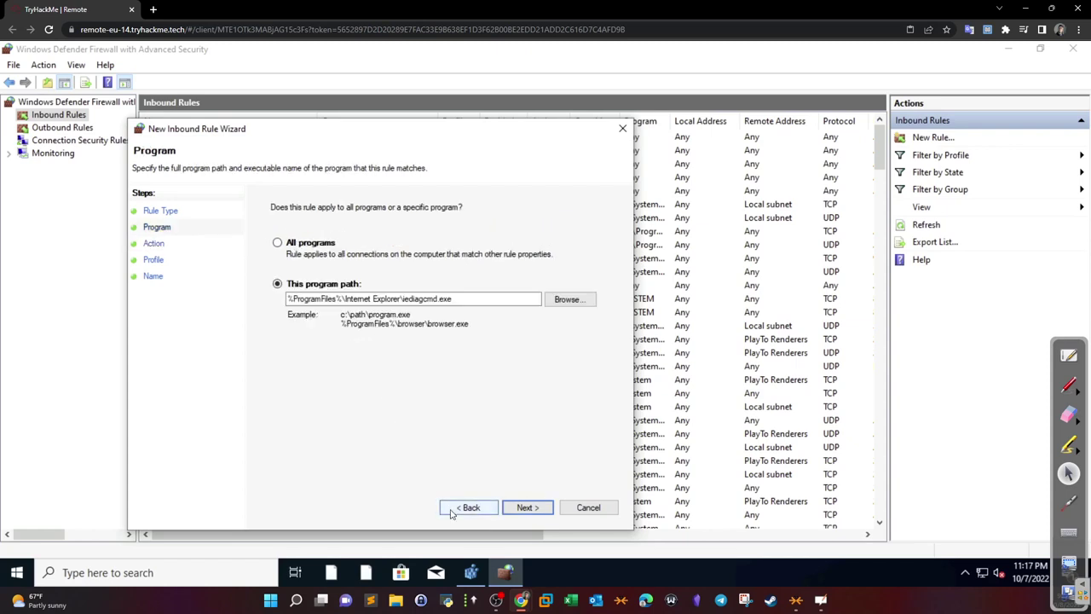
left_click(467, 507)
left_click(275, 274)
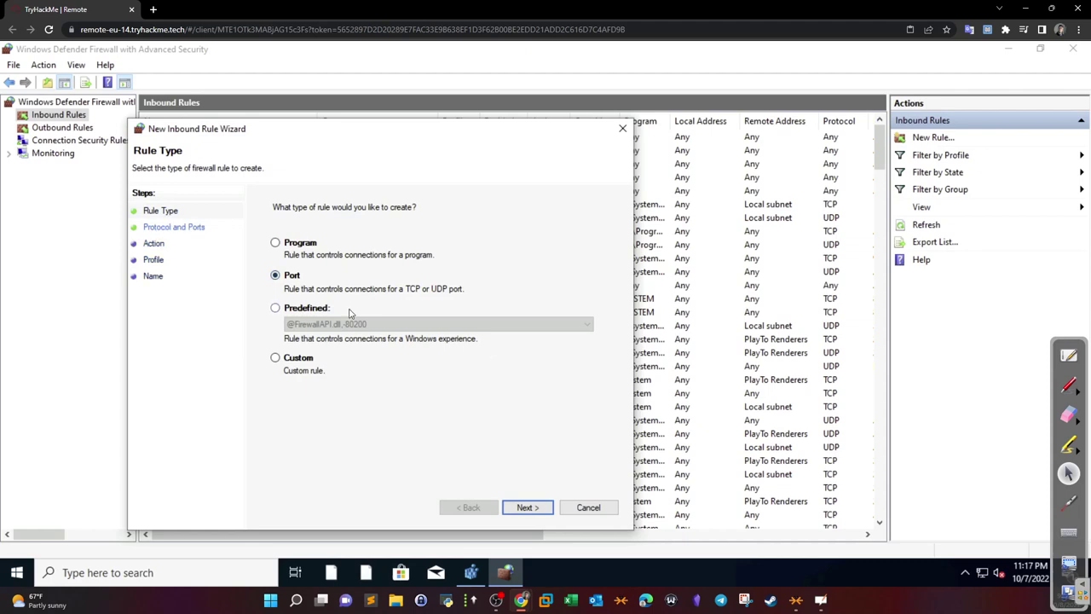
left_click(537, 507)
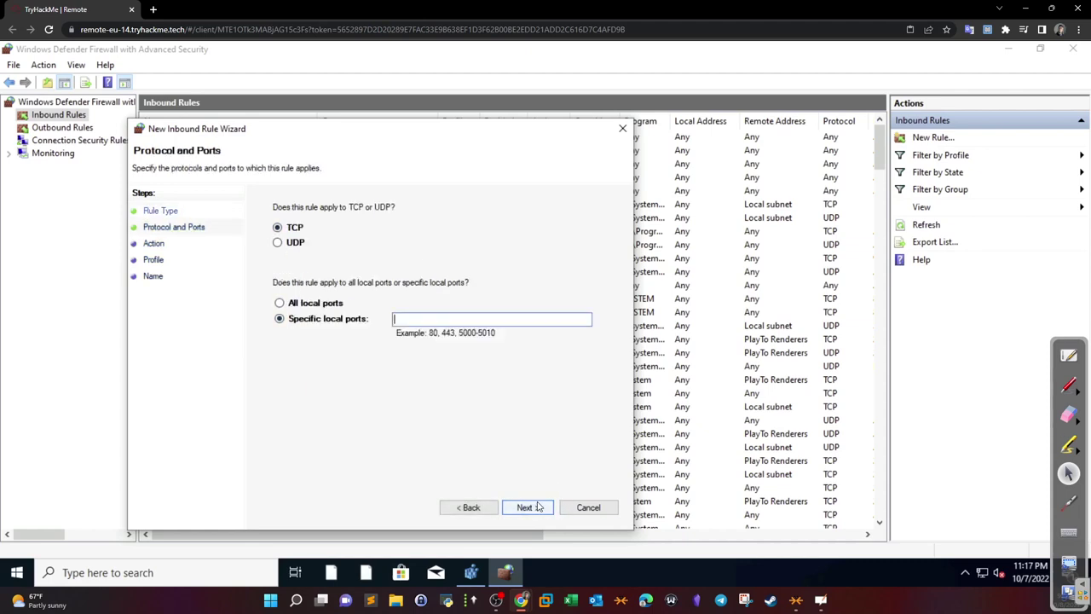
type("80")
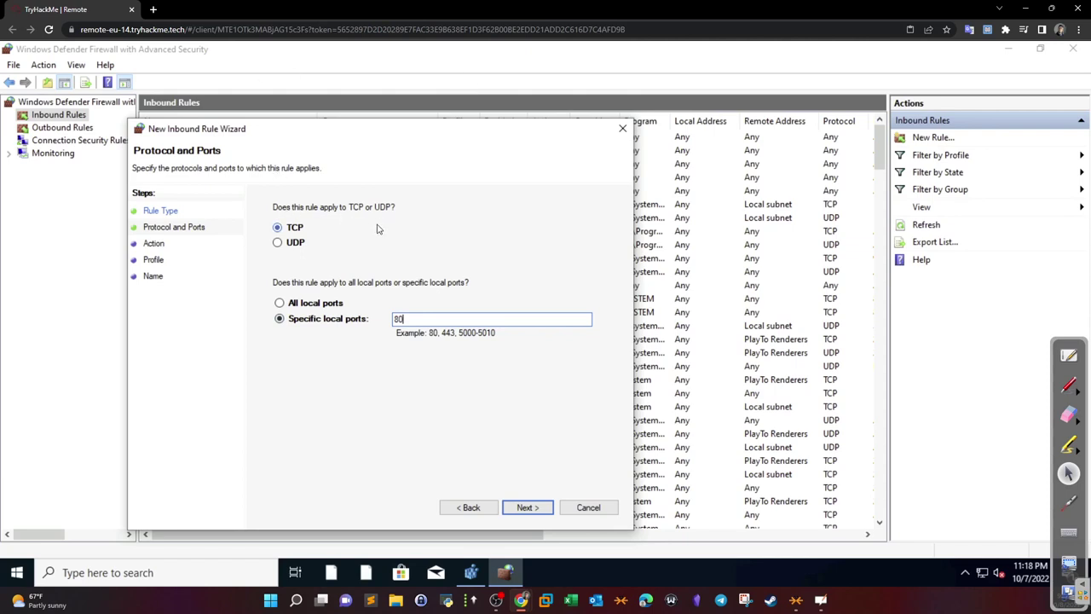
left_click(586, 507)
Start a new outbound rule of type Port and enter 80 as the specific remote port
left_click(67, 128)
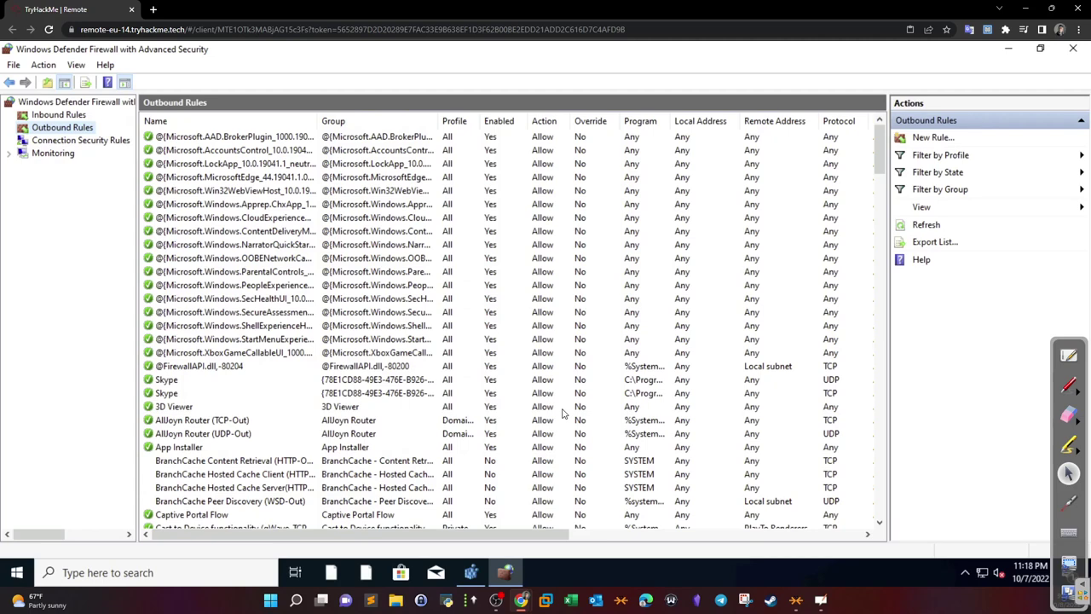
left_click(931, 137)
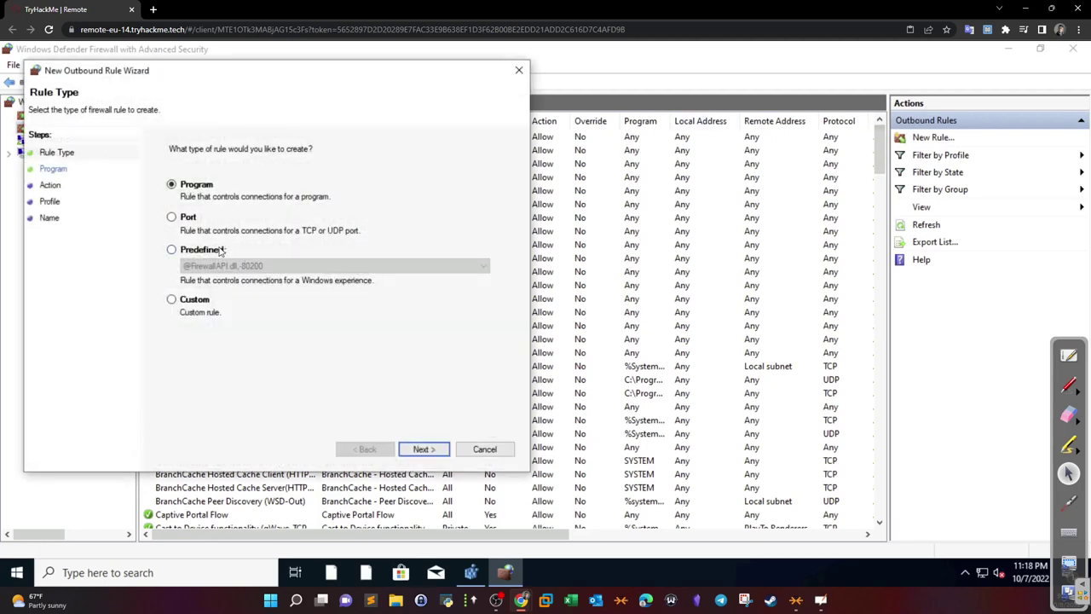
left_click(171, 216)
left_click(434, 448)
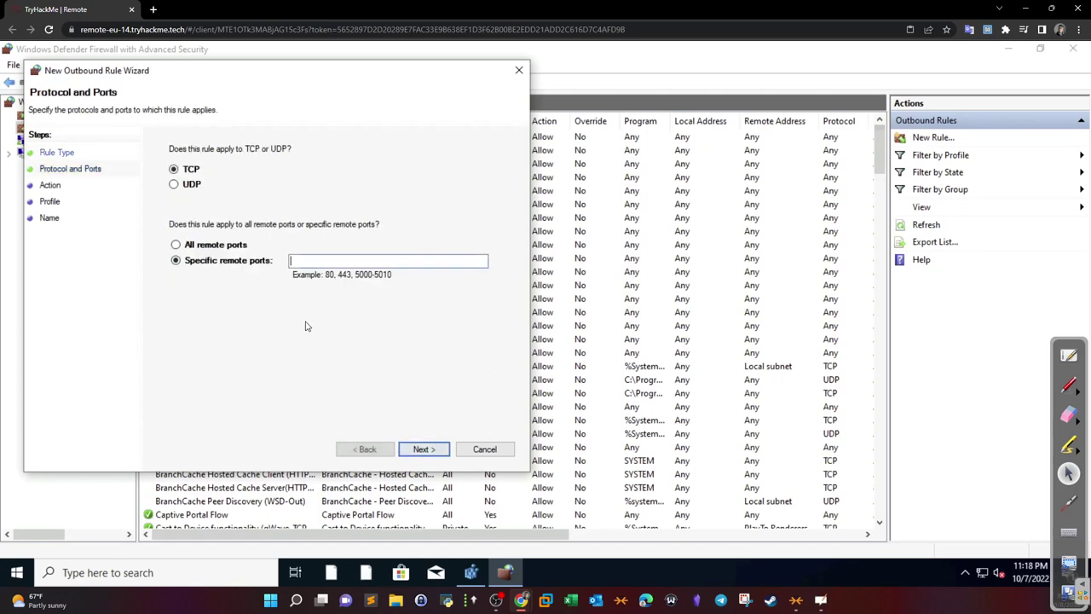
type("80")
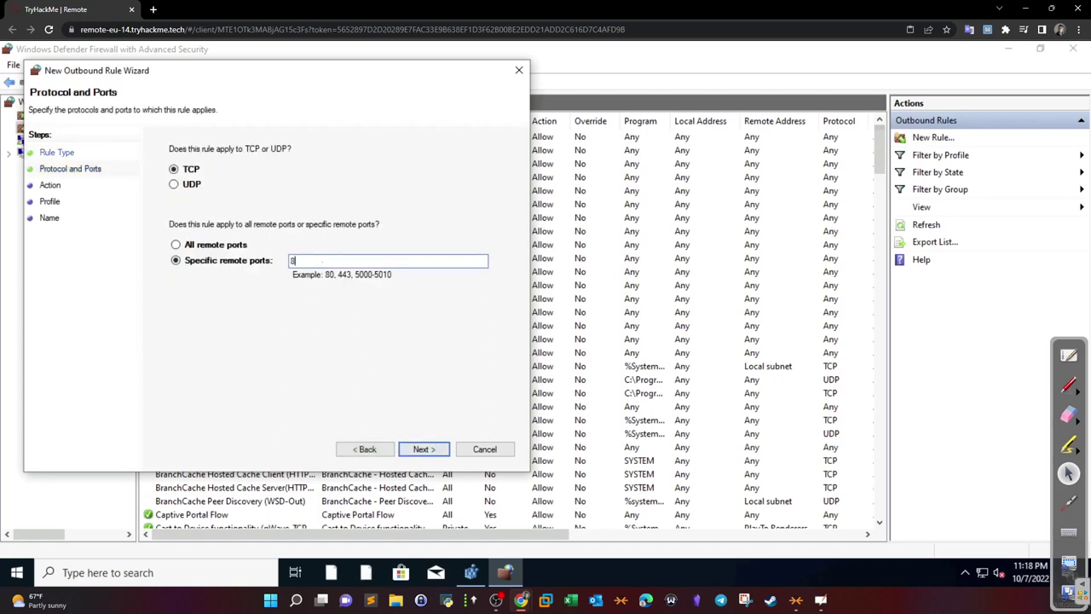
Switch the outbound rule's protocol between UDP and TCP, ending on TCP, and cancel the rule wizard
left_click(194, 186)
left_click(192, 169)
left_click_drag(150, 76, 398, 88)
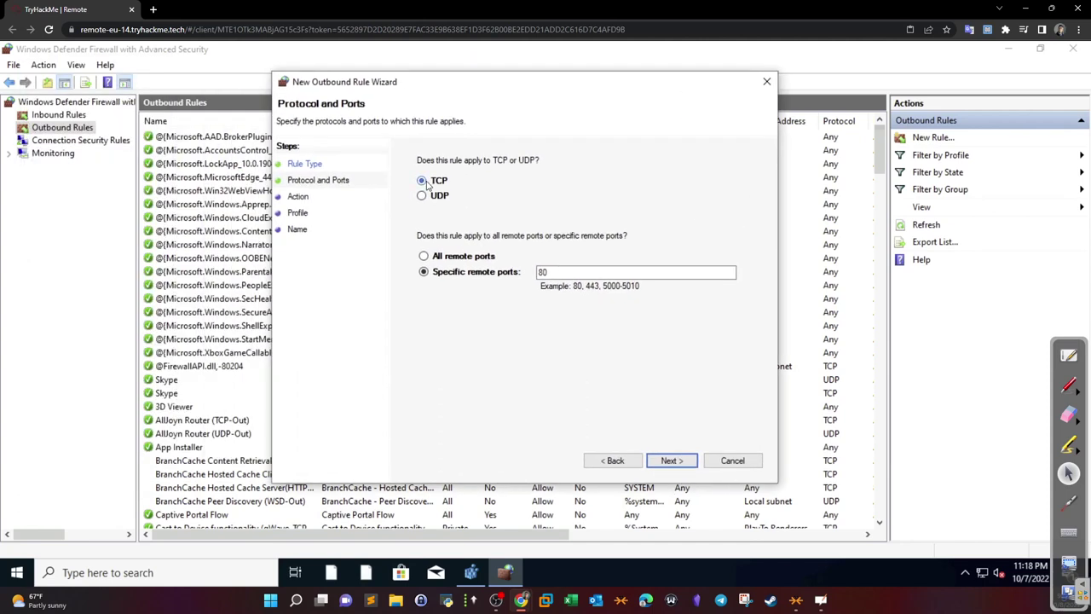
left_click(430, 195)
left_click_drag(571, 273, 536, 272)
left_click(441, 182)
left_click(753, 460)
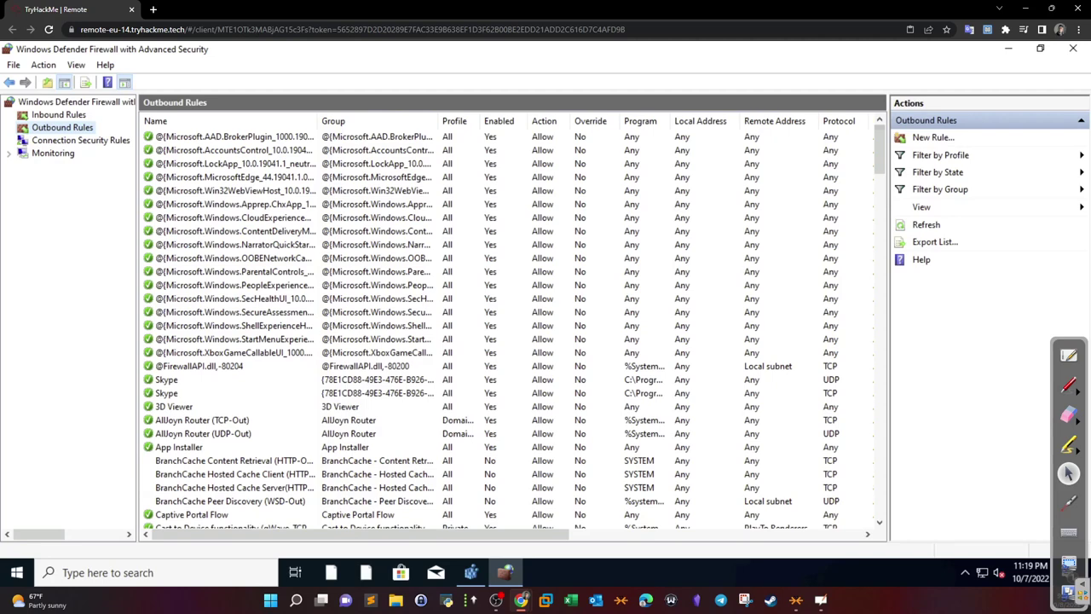
Review the Domain and Public profile settings in the Windows Defender Firewall properties, then close the firewall console without changes
left_click_drag(162, 51, 399, 122)
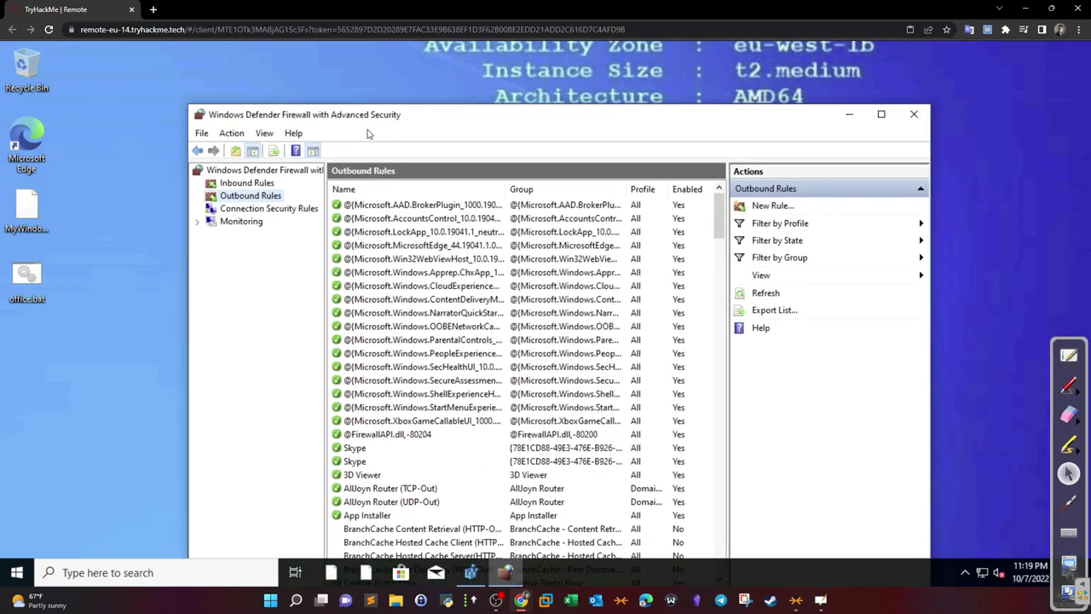
left_click(268, 169)
double_click(317, 117)
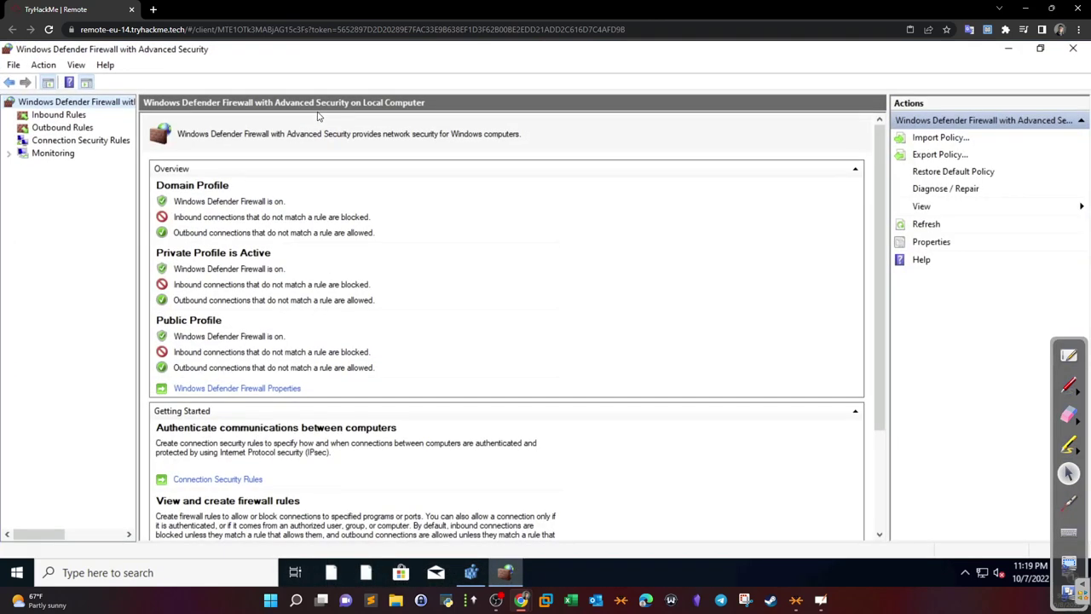
left_click(236, 389)
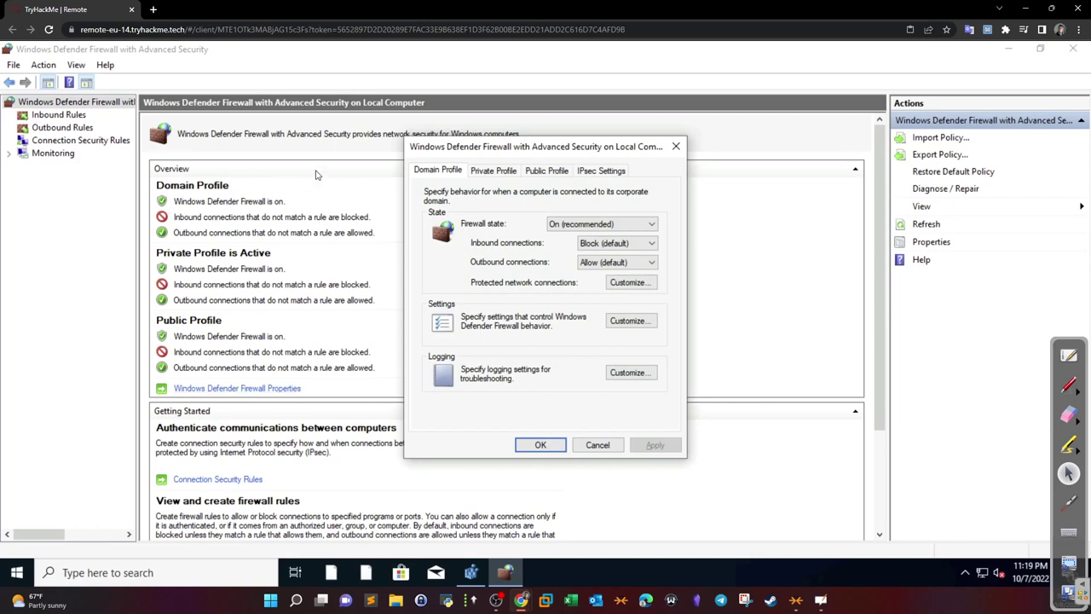
left_click(546, 175)
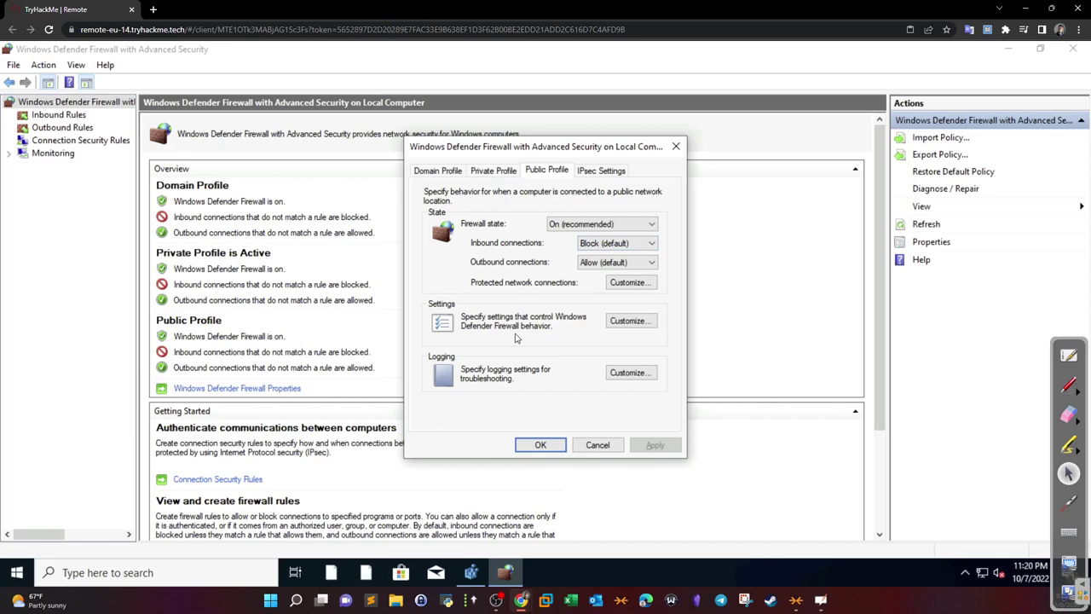
left_click(611, 444)
left_click(1072, 56)
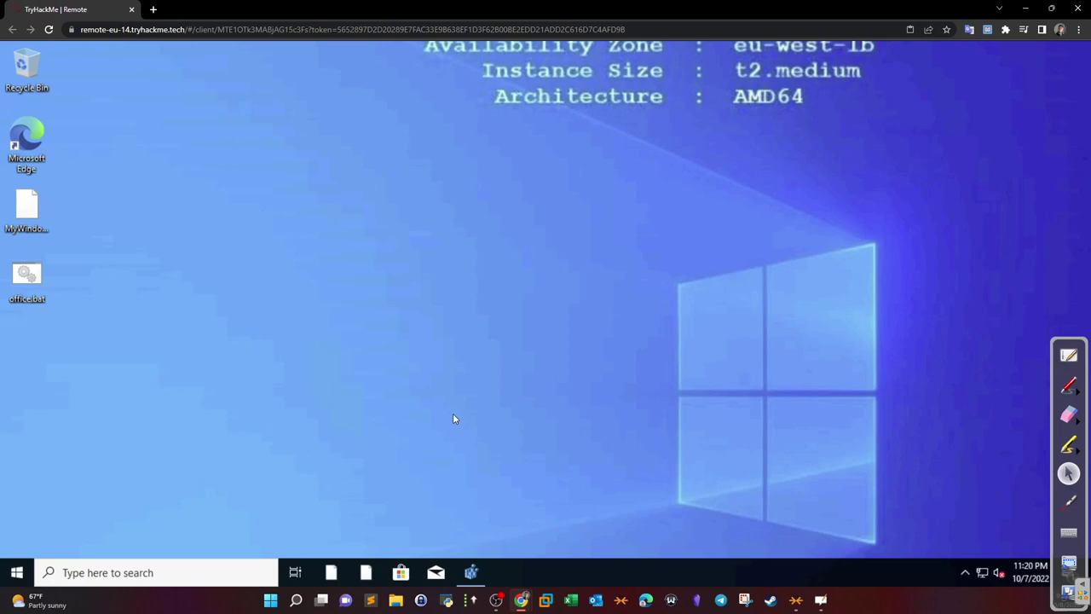
Open File Explorer on the remote machine and go to Control Panel's System and Security category
left_click(17, 571)
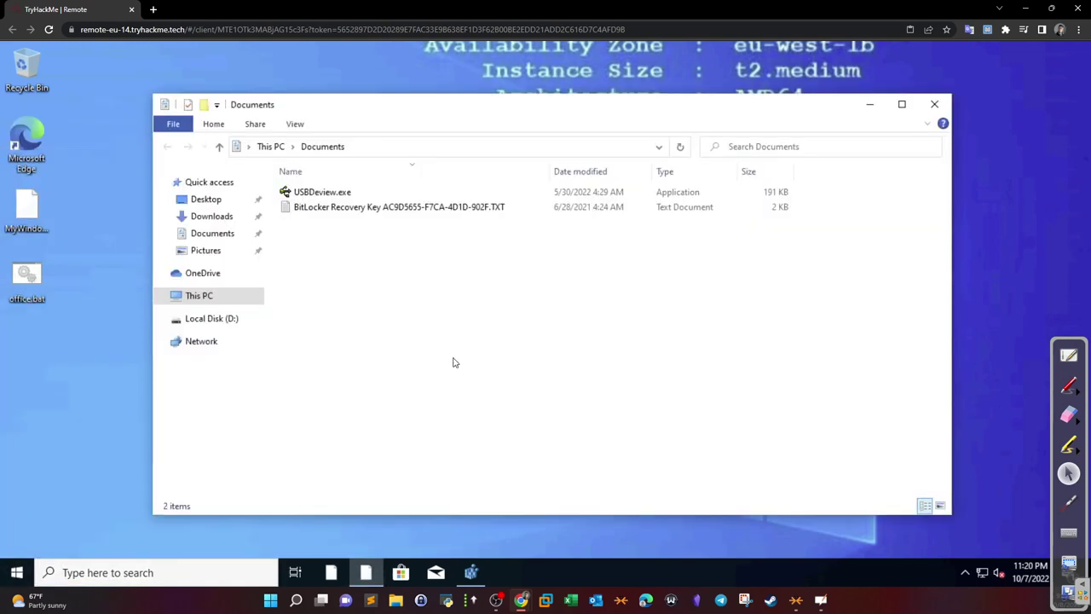
left_click(250, 147)
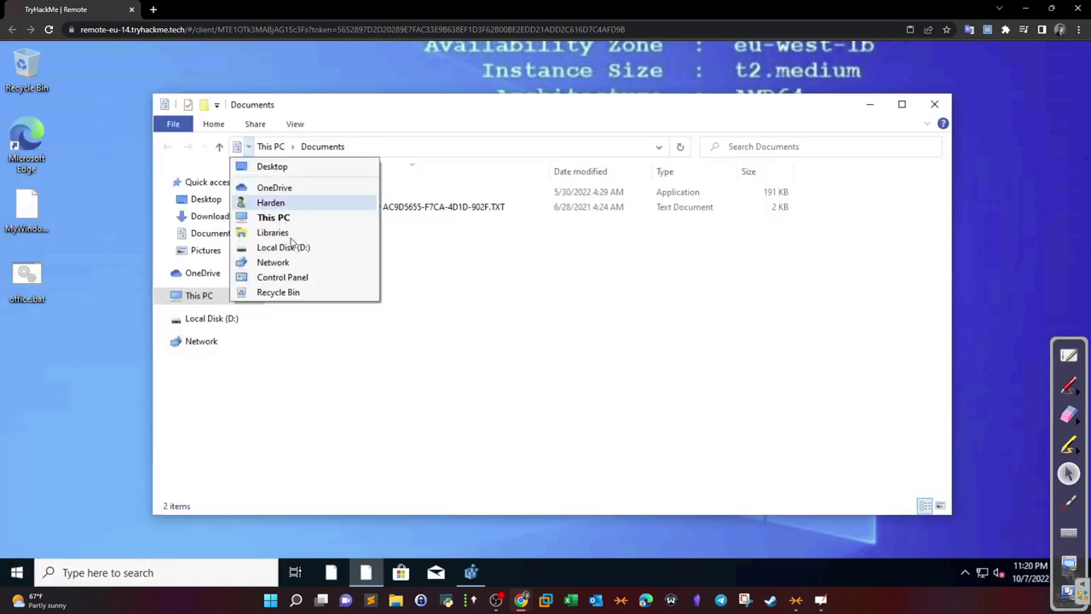
left_click(302, 278)
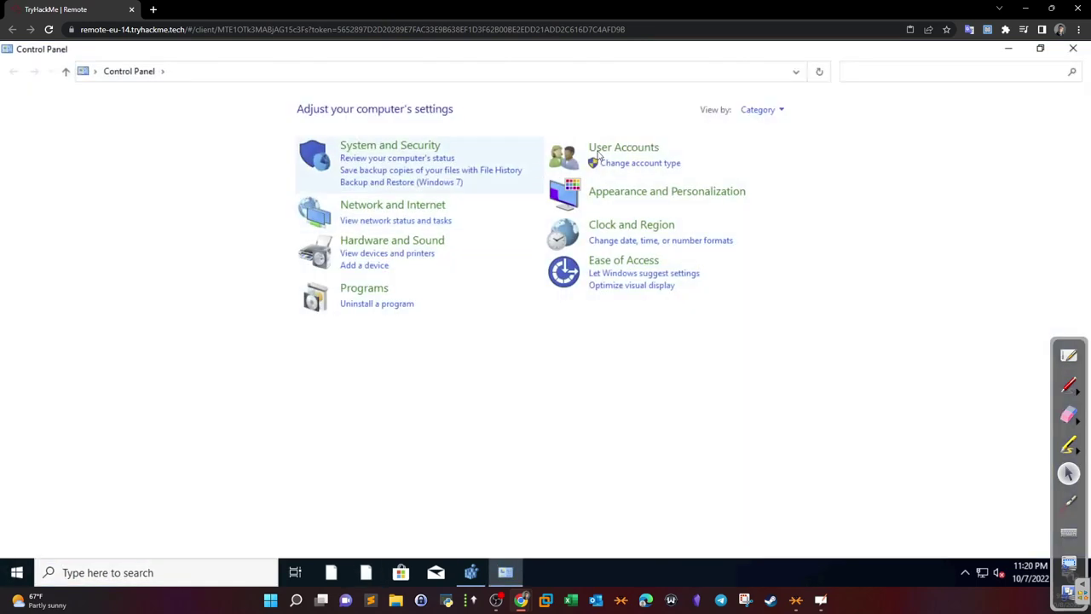
left_click(390, 151)
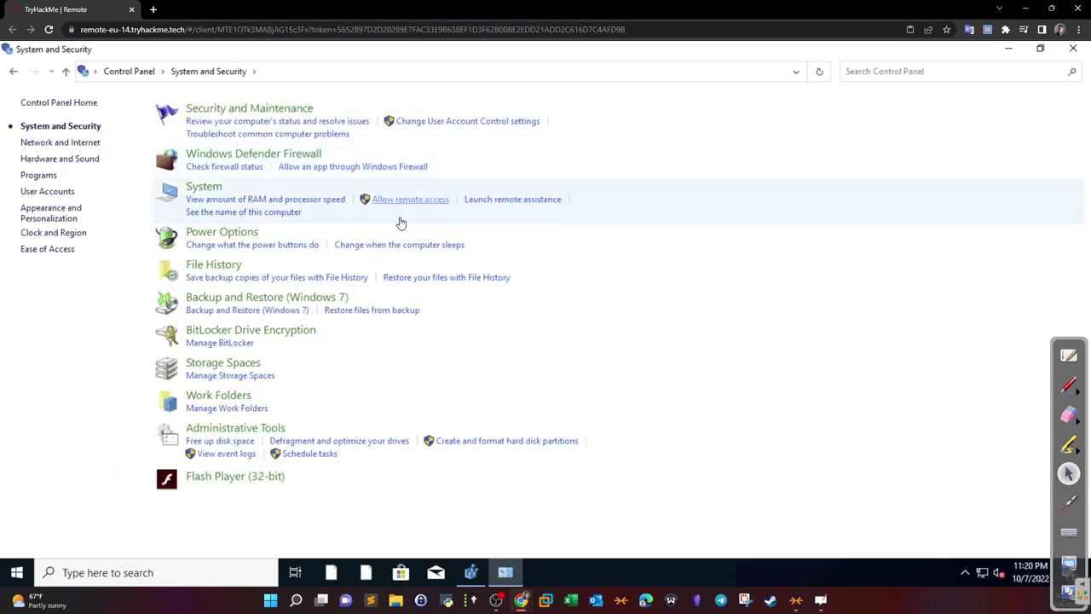
Open Device Manager from the System About page, allowing Microsoft Management Console to make changes
left_click(208, 188)
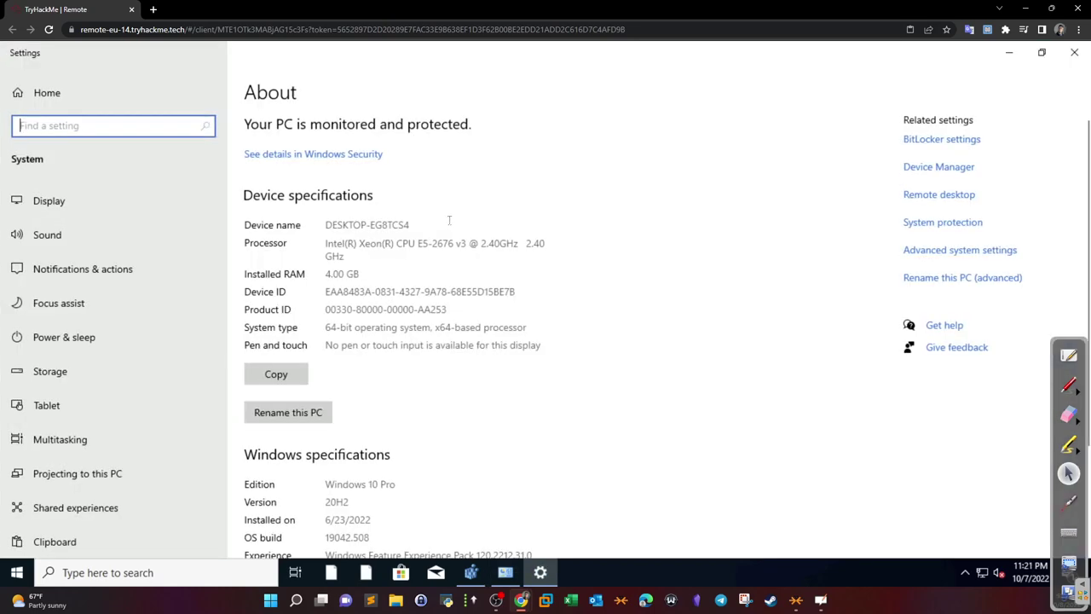
left_click(917, 168)
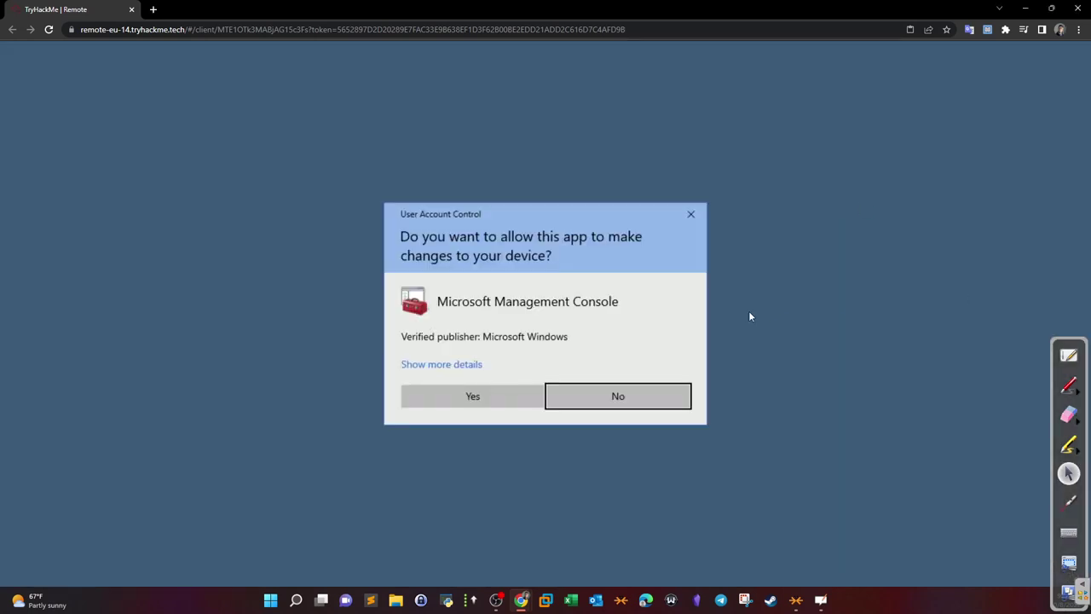
left_click(506, 401)
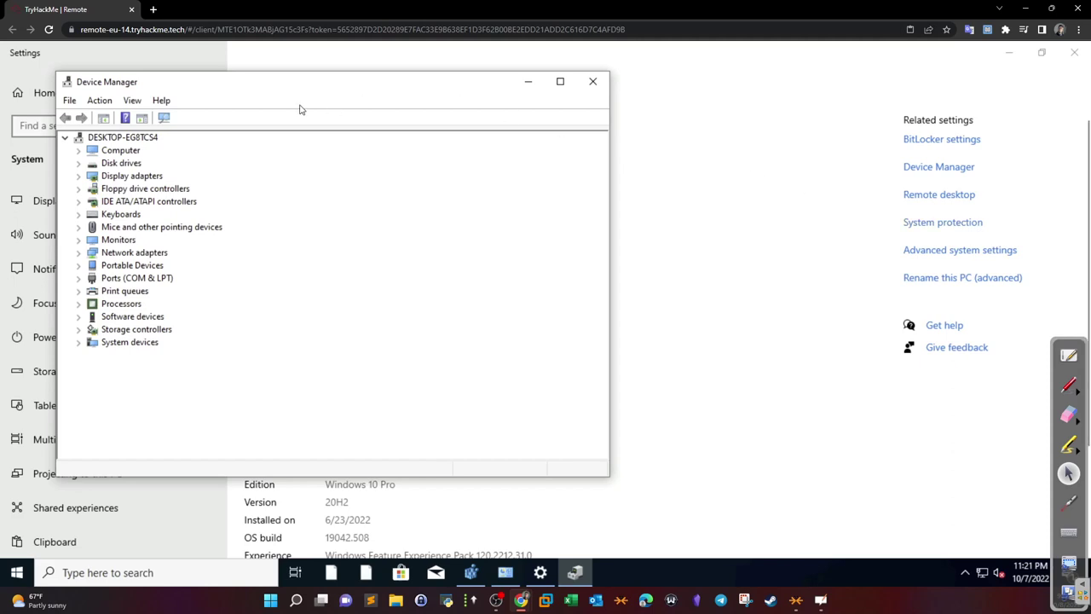
left_click_drag(244, 90, 492, 117)
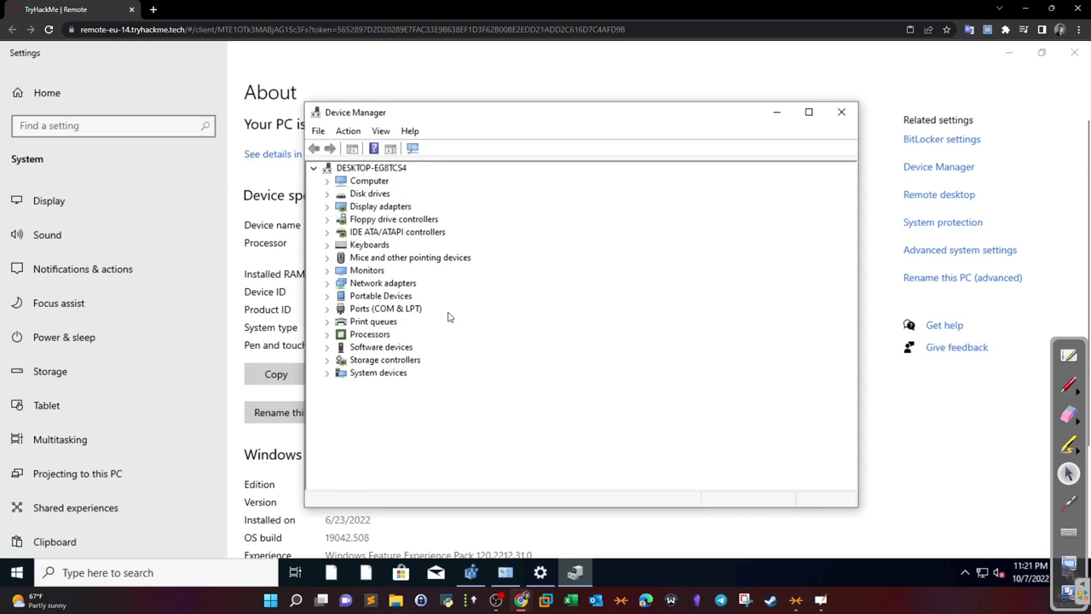
Expand the network adapters, view the actions available for AWS PV Network Device #0, and close Device Manager and Settings
left_click(327, 283)
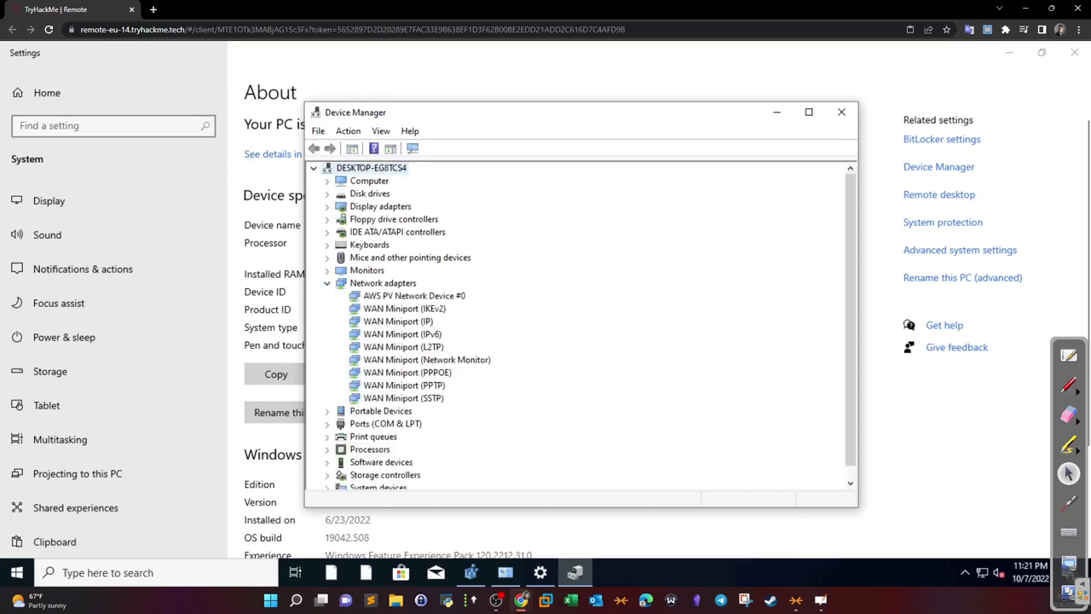
right_click(423, 297)
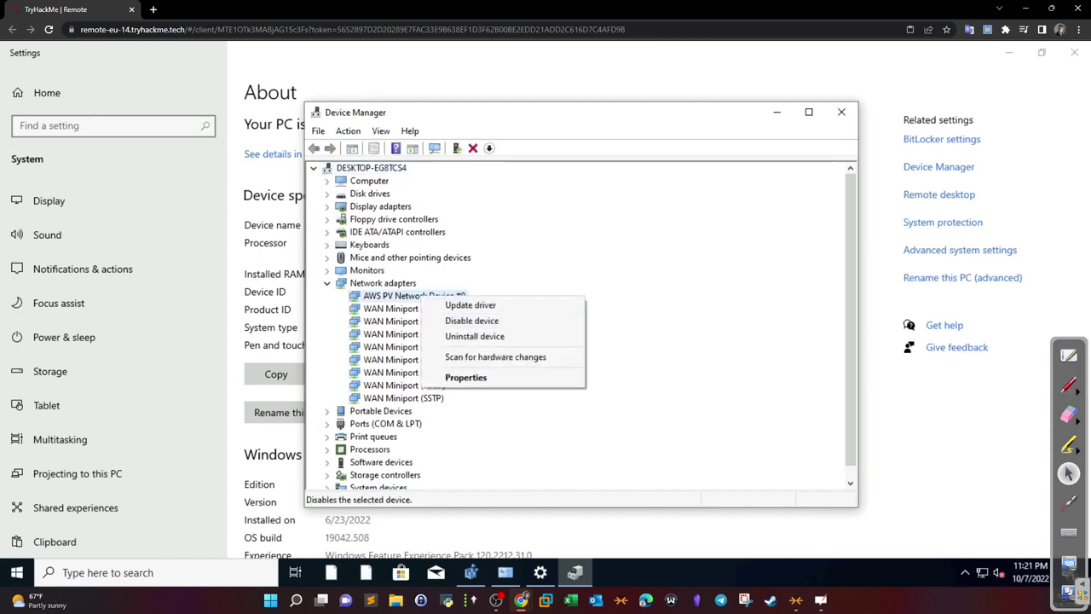
left_click(792, 256)
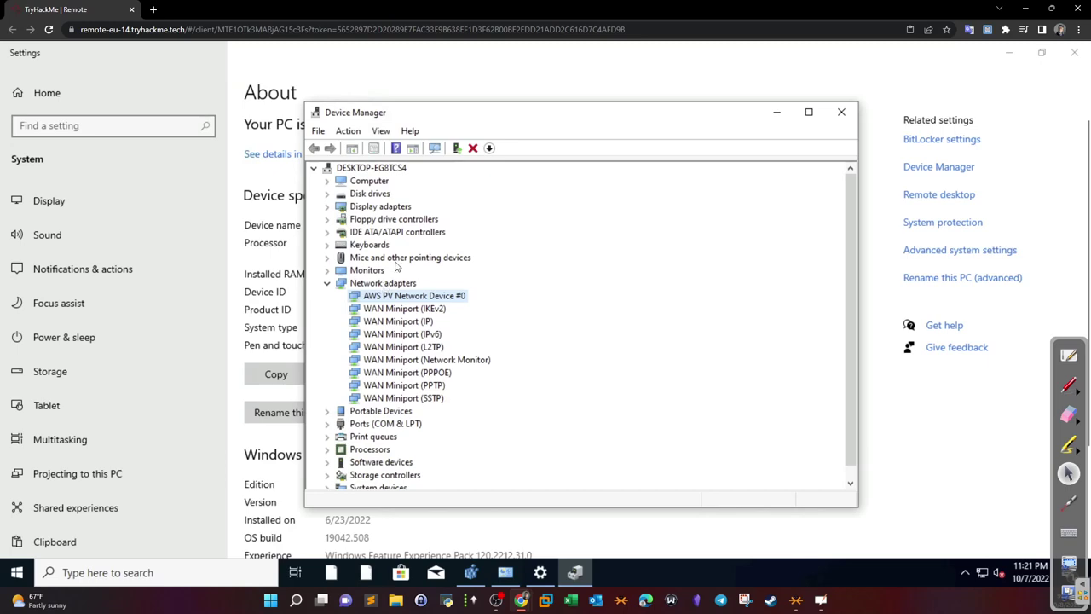
left_click(840, 112)
left_click(1074, 52)
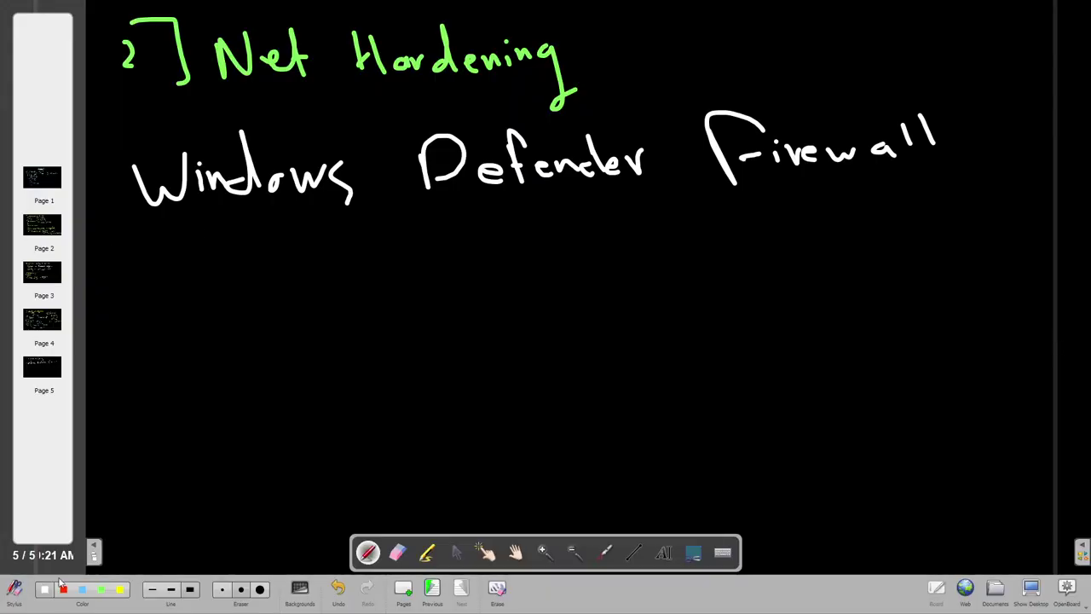
On the Net Hardening whiteboard page, number the Windows Defender Firewall line 1 and handwrite circled item 2 about disabling unnecessary drivers
left_click_drag(120, 165, 124, 177)
mouse_move(105, 300)
left_mouse_down()
mouse_move(128, 295)
mouse_move(111, 317)
left_mouse_up()
mouse_move(126, 262)
left_mouse_down()
mouse_move(93, 337)
mouse_move(152, 273)
left_mouse_up()
mouse_move(224, 279)
left_mouse_down()
mouse_move(226, 311)
mouse_move(266, 298)
left_mouse_up()
left_click(264, 283)
left_click_drag(295, 276, 278, 299)
left_click_drag(317, 282, 333, 294)
left_click_drag(337, 254, 340, 294)
mouse_move(367, 246)
left_mouse_down()
mouse_move(374, 292)
mouse_move(430, 281)
mouse_move(410, 334)
left_mouse_up()
left_click(392, 258)
mouse_move(482, 252)
left_mouse_down()
mouse_move(500, 280)
mouse_move(569, 265)
left_mouse_up()
mouse_move(586, 256)
left_mouse_down()
mouse_move(576, 271)
mouse_move(607, 259)
mouse_move(615, 271)
left_mouse_up()
left_click(654, 260)
left_click_drag(687, 261, 708, 260)
mouse_move(859, 226)
left_mouse_down()
mouse_move(871, 257)
mouse_move(931, 231)
mouse_move(939, 248)
mouse_move(973, 228)
mouse_move(992, 245)
left_mouse_up()
left_click(937, 221)
left_click(990, 232)
left_click(997, 230)
left_click(1002, 229)
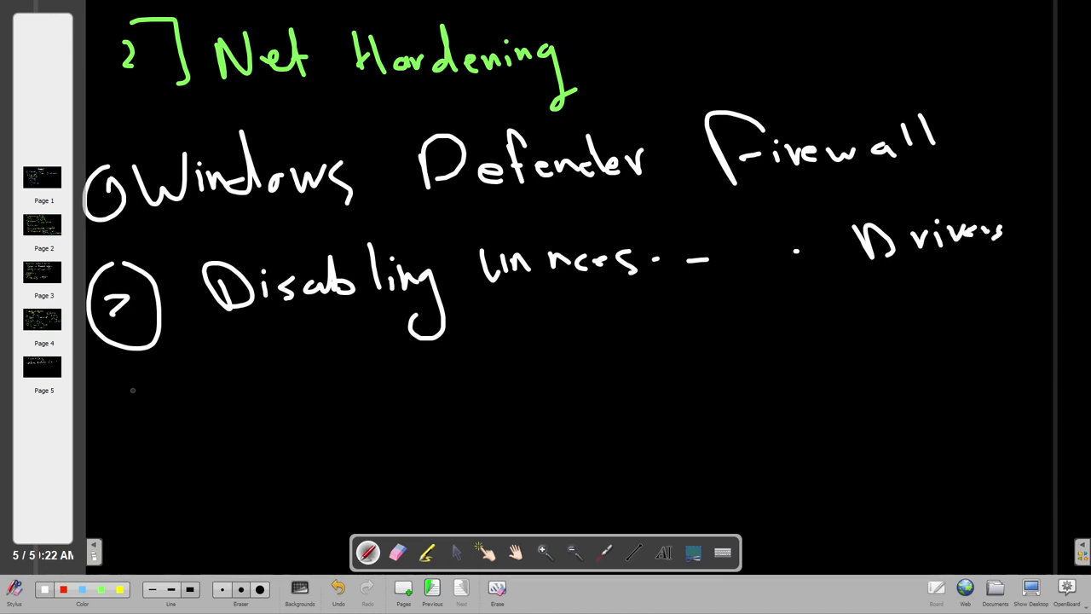
Handwrite circled item 3, "Disabling SMB", below the second item and underline SMB
left_click_drag(134, 390, 155, 423)
left_click_drag(171, 359, 273, 443)
mouse_move(256, 394)
left_mouse_down()
mouse_move(319, 437)
mouse_move(269, 442)
left_mouse_up()
mouse_move(329, 411)
left_mouse_down()
mouse_move(331, 433)
mouse_move(393, 421)
left_mouse_up()
left_click(322, 397)
left_click_drag(399, 380, 423, 418)
left_click_drag(433, 372, 440, 419)
mouse_move(455, 399)
left_mouse_down()
mouse_move(458, 416)
mouse_move(483, 393)
mouse_move(513, 414)
mouse_move(503, 438)
left_mouse_up()
left_click_drag(600, 358, 588, 394)
mouse_move(613, 395)
left_mouse_down()
mouse_move(629, 366)
mouse_move(665, 375)
mouse_move(670, 393)
left_mouse_up()
mouse_move(664, 366)
left_mouse_down()
mouse_move(704, 388)
mouse_move(663, 372)
left_mouse_up()
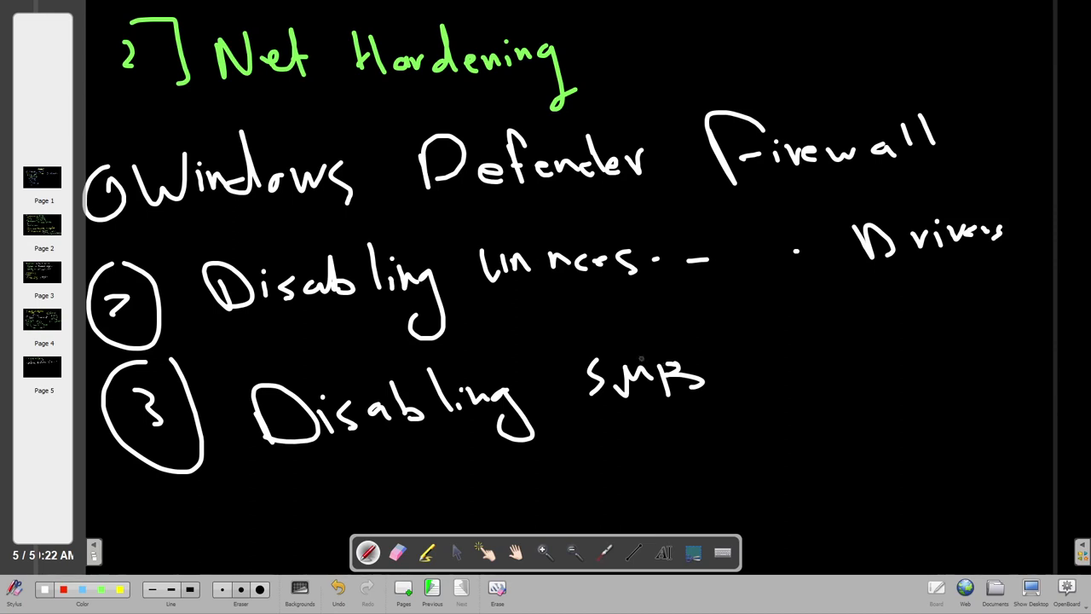
left_click_drag(601, 398, 704, 397)
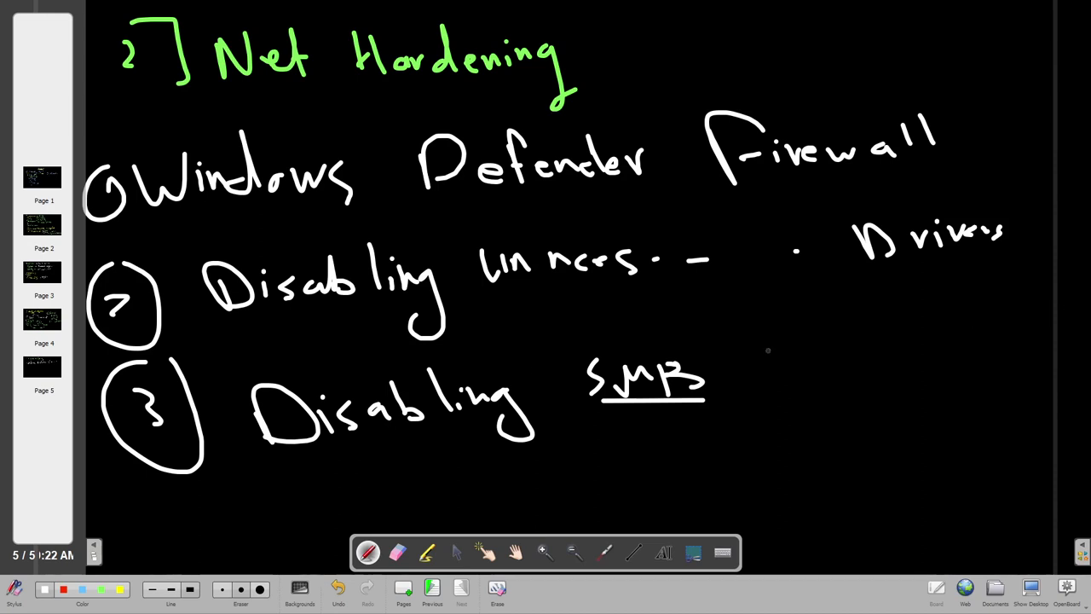
Handwrite item 4, "DNS → Host File", at the end of the list and underline Host File
mouse_move(173, 493)
left_mouse_down()
mouse_move(194, 497)
mouse_move(196, 529)
left_mouse_up()
mouse_move(204, 485)
left_mouse_down()
mouse_move(261, 535)
mouse_move(235, 554)
left_mouse_up()
left_click_drag(299, 495, 302, 532)
left_click_drag(294, 489, 307, 528)
left_click_drag(385, 497, 383, 517)
mouse_move(384, 479)
left_mouse_down()
mouse_move(423, 467)
mouse_move(452, 505)
left_mouse_up()
left_click_drag(509, 484, 574, 478)
mouse_move(558, 466)
left_mouse_down()
mouse_move(577, 479)
mouse_move(561, 500)
left_mouse_up()
mouse_move(606, 457)
left_mouse_down()
mouse_move(606, 498)
mouse_move(636, 472)
left_mouse_up()
mouse_move(633, 453)
left_mouse_down()
mouse_move(639, 496)
mouse_move(665, 474)
mouse_move(673, 491)
left_mouse_up()
left_click_drag(695, 445, 712, 491)
left_click_drag(705, 474, 735, 465)
left_click_drag(748, 443, 769, 492)
left_click_drag(749, 439, 774, 436)
mouse_move(763, 477)
left_mouse_down()
mouse_move(795, 471)
mouse_move(805, 484)
left_mouse_up()
mouse_move(817, 441)
left_mouse_down()
mouse_move(819, 484)
mouse_move(854, 487)
left_mouse_up()
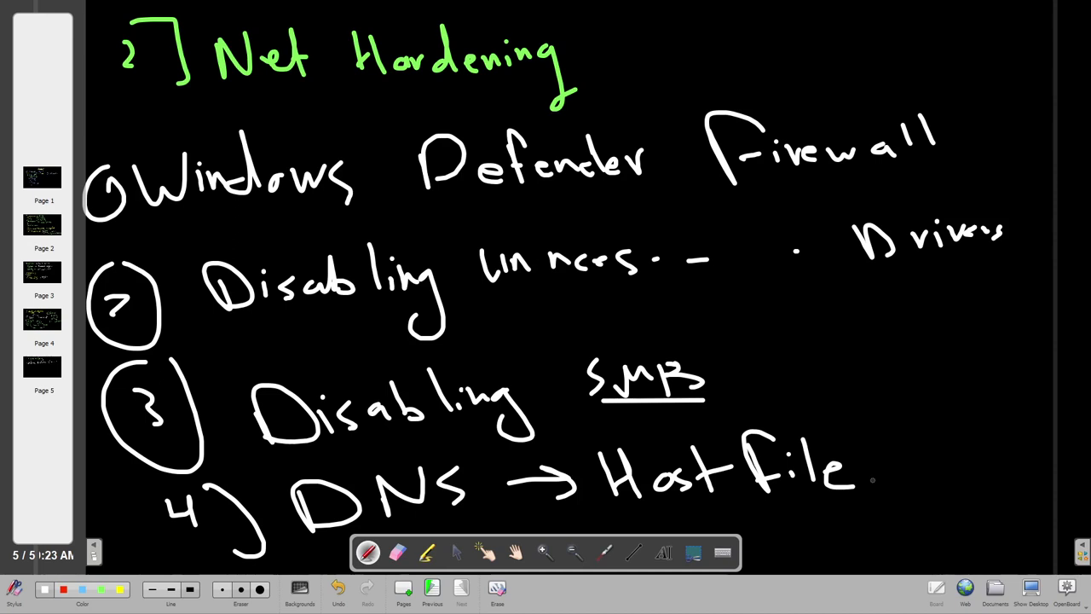
left_click_drag(843, 526, 619, 522)
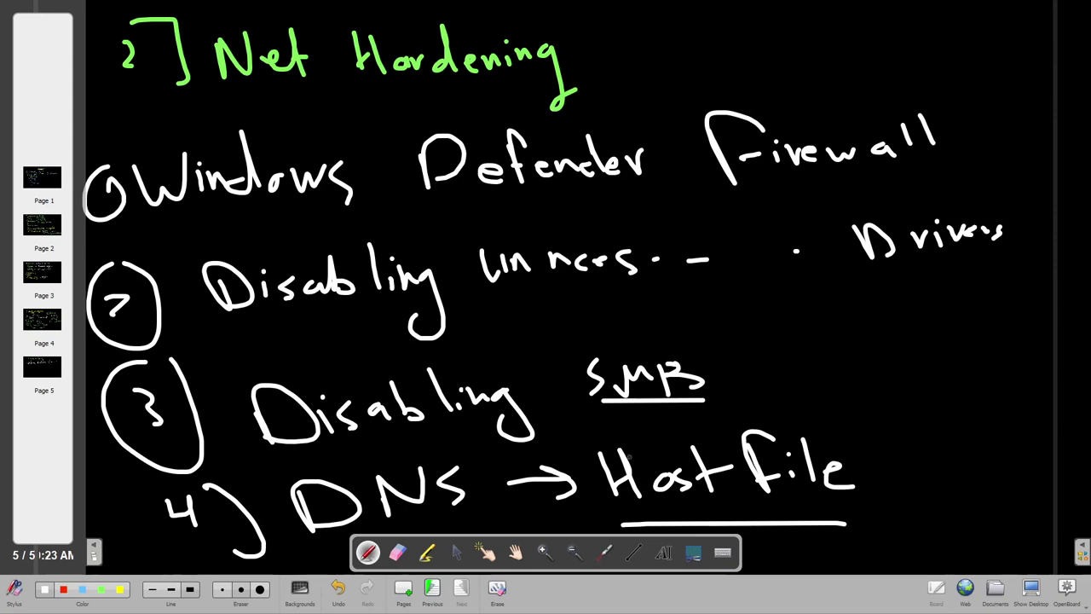
mouse_move(587, 435)
left_mouse_down()
mouse_move(929, 515)
mouse_move(641, 520)
mouse_move(578, 438)
left_mouse_up()
Switch from the whiteboard to the remote Windows machine and open the Windows folder on Local Disk (C:)
left_click(1032, 588)
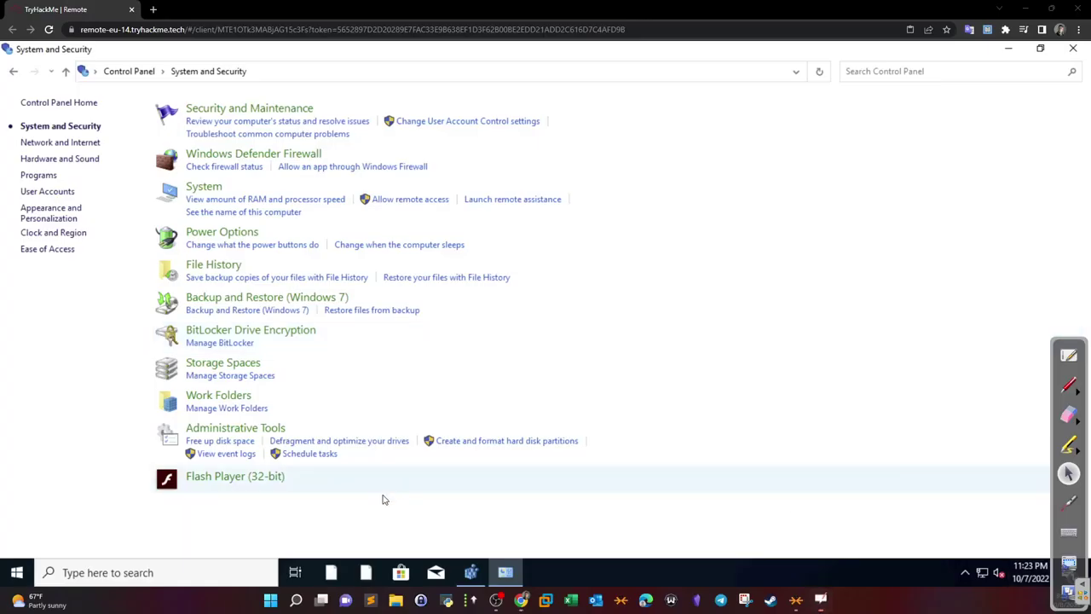
left_click(166, 572)
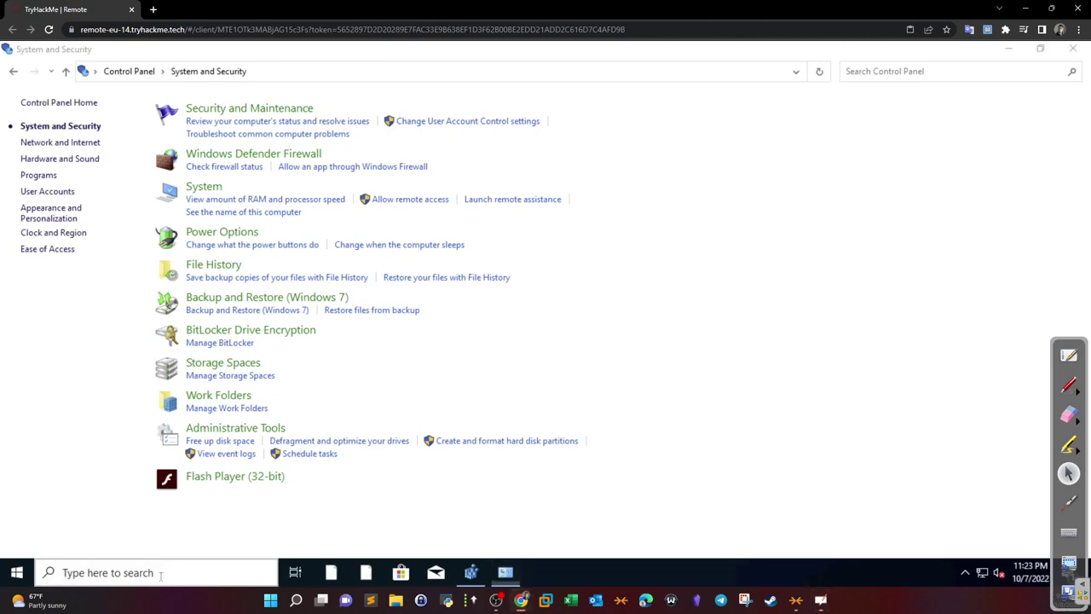
left_click(17, 572)
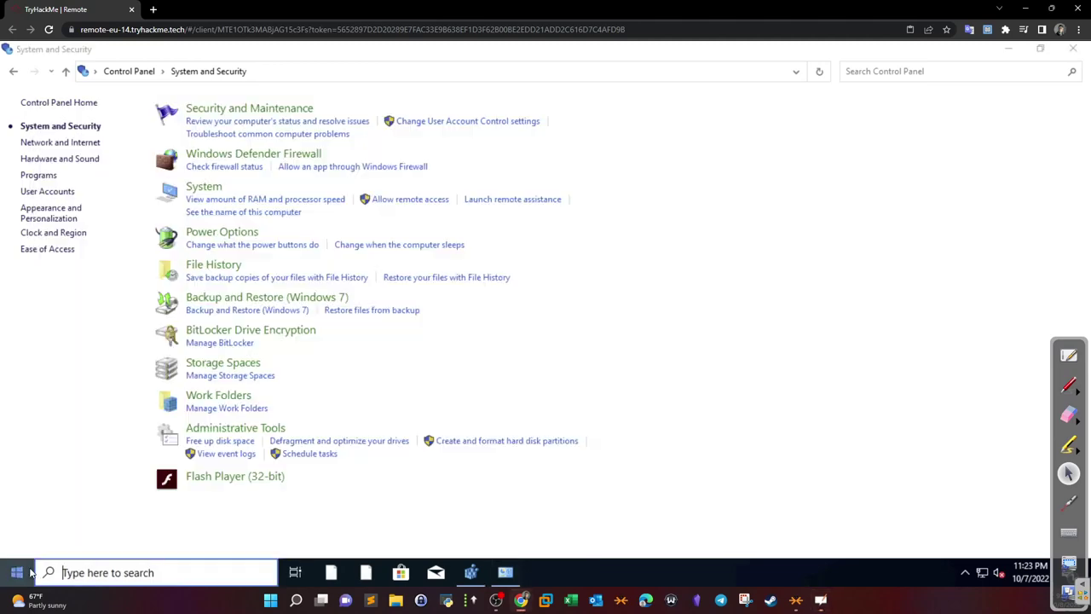
left_click(88, 438)
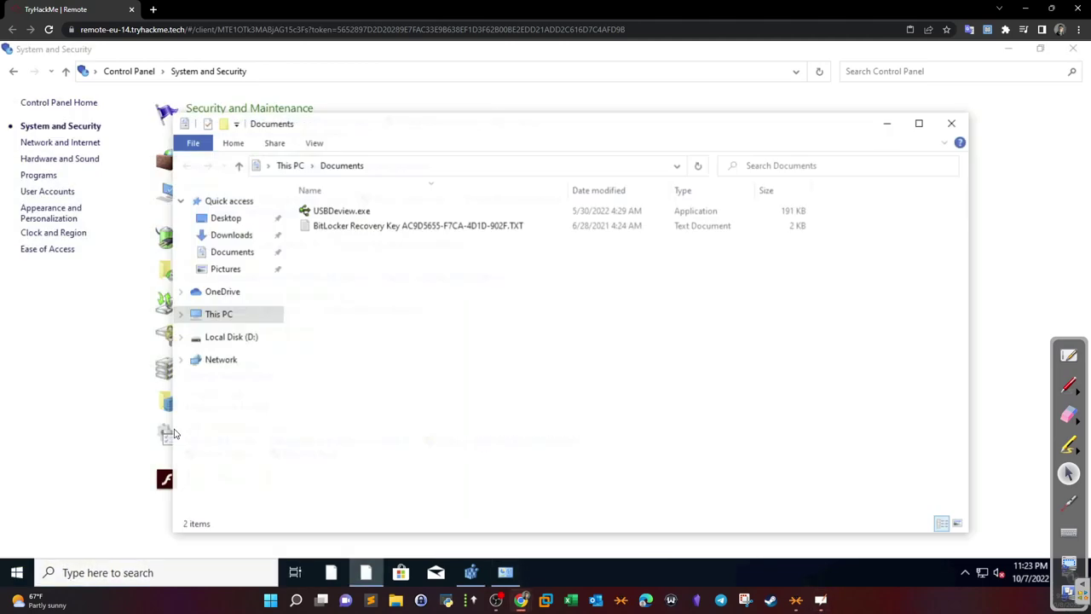
left_click(211, 325)
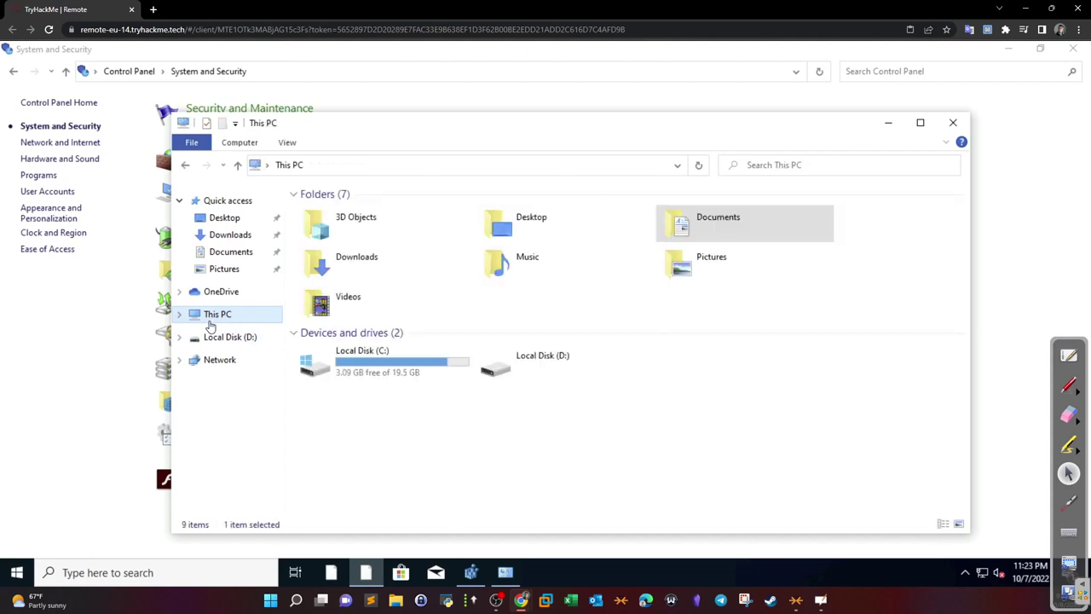
double_click(343, 365)
double_click(355, 300)
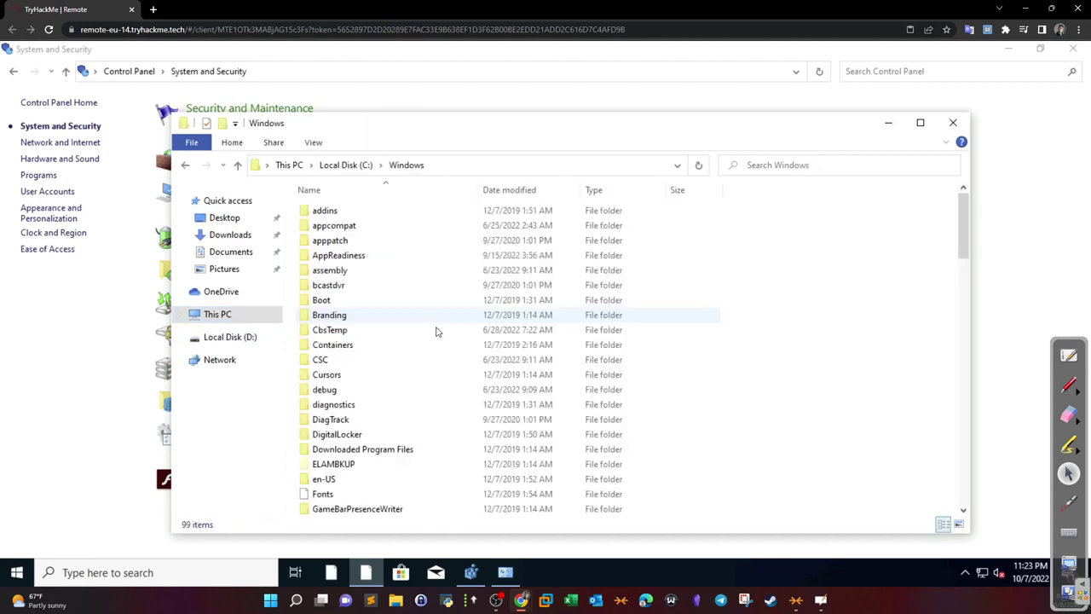
Navigate from the Windows folder to System32\drivers\etc
scroll(375, 382, "down", 3)
scroll(375, 383, "down", 12)
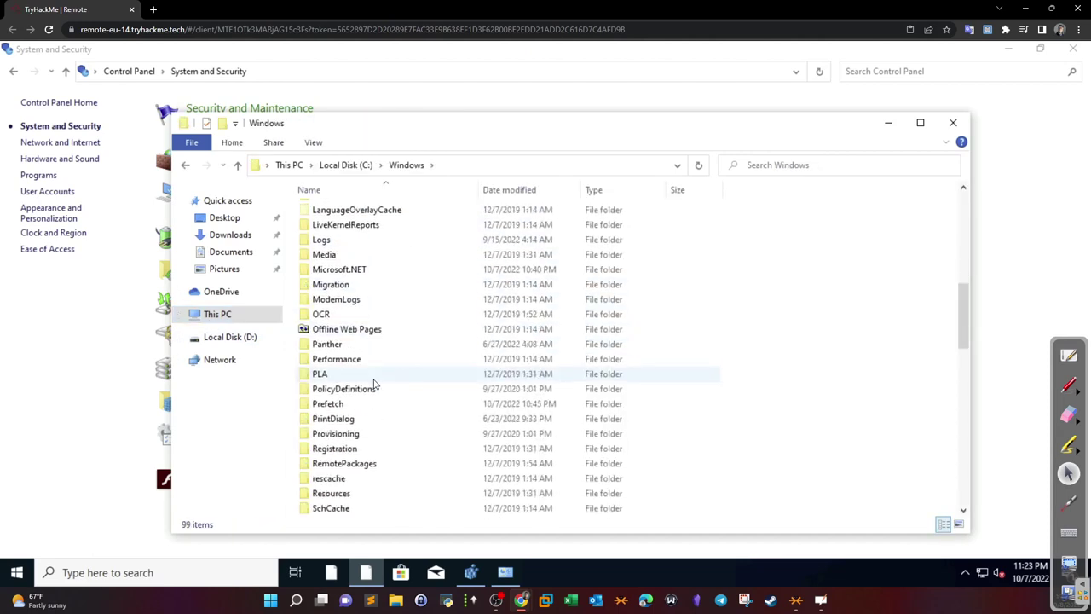
double_click(347, 452)
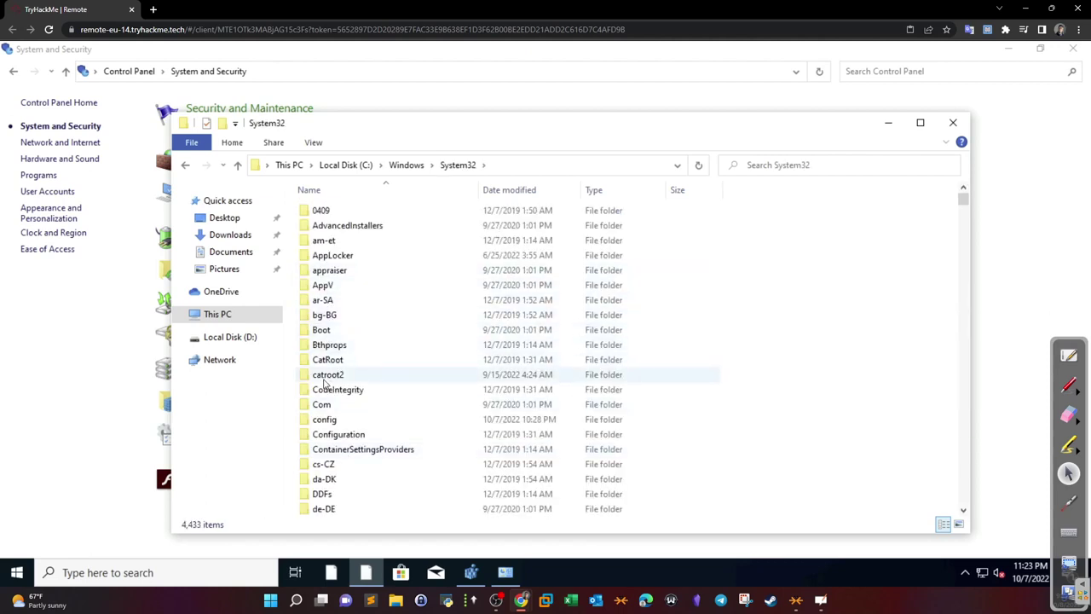
scroll(325, 383, "down", 13)
scroll(324, 384, "up", 5)
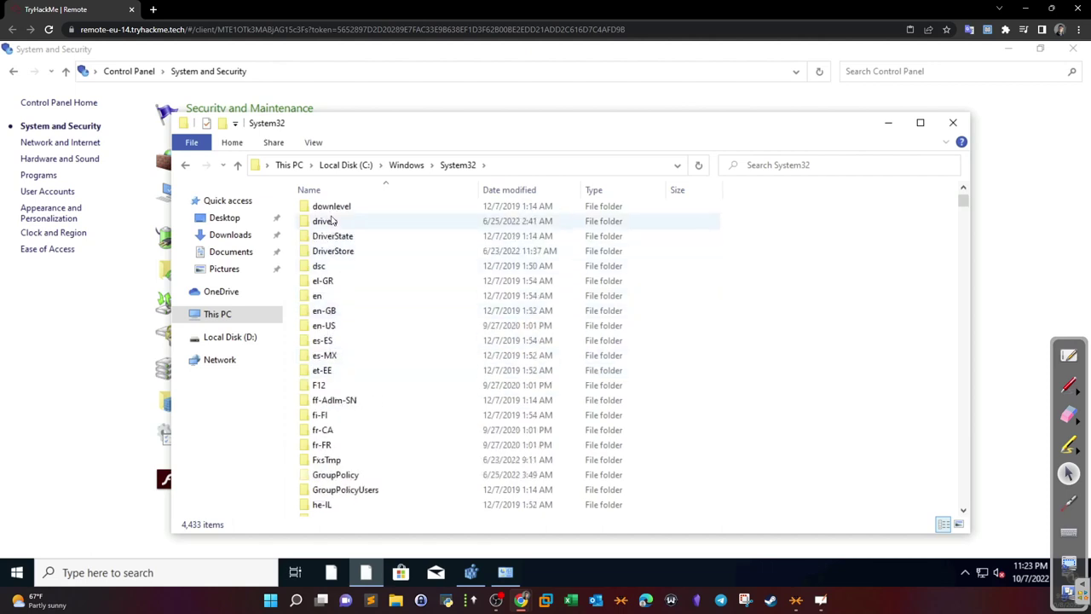
double_click(331, 225)
left_click(332, 240)
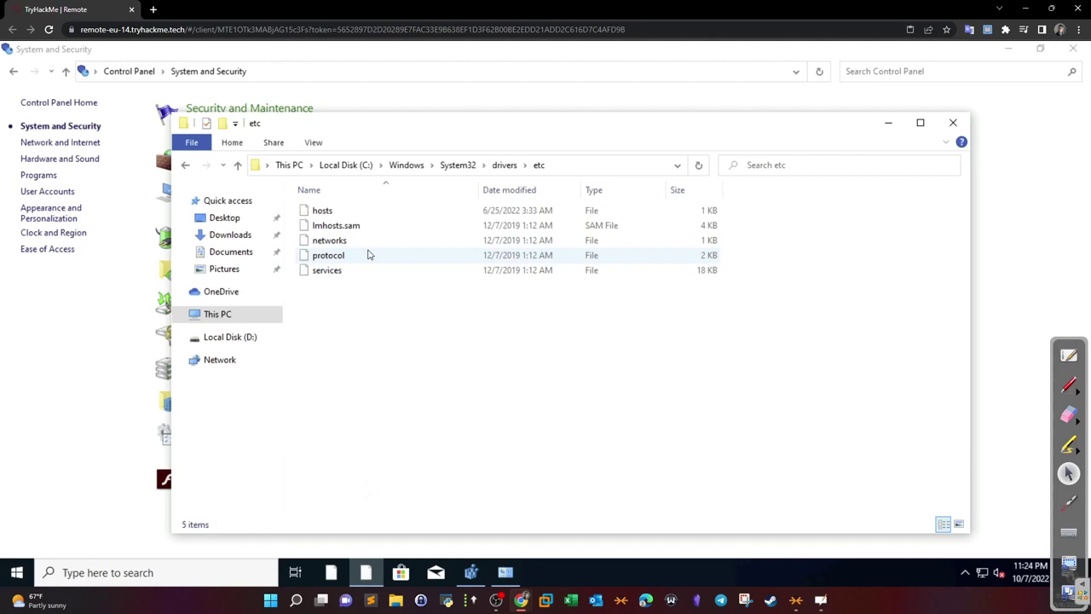
Open the hosts file in Notepad
left_click(325, 213)
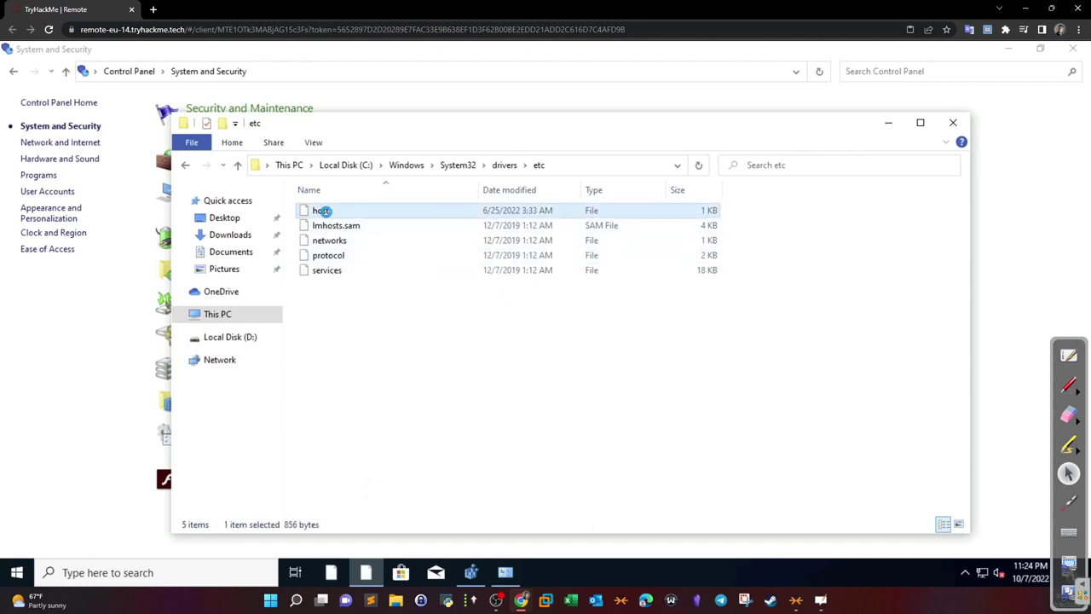
right_click(325, 213)
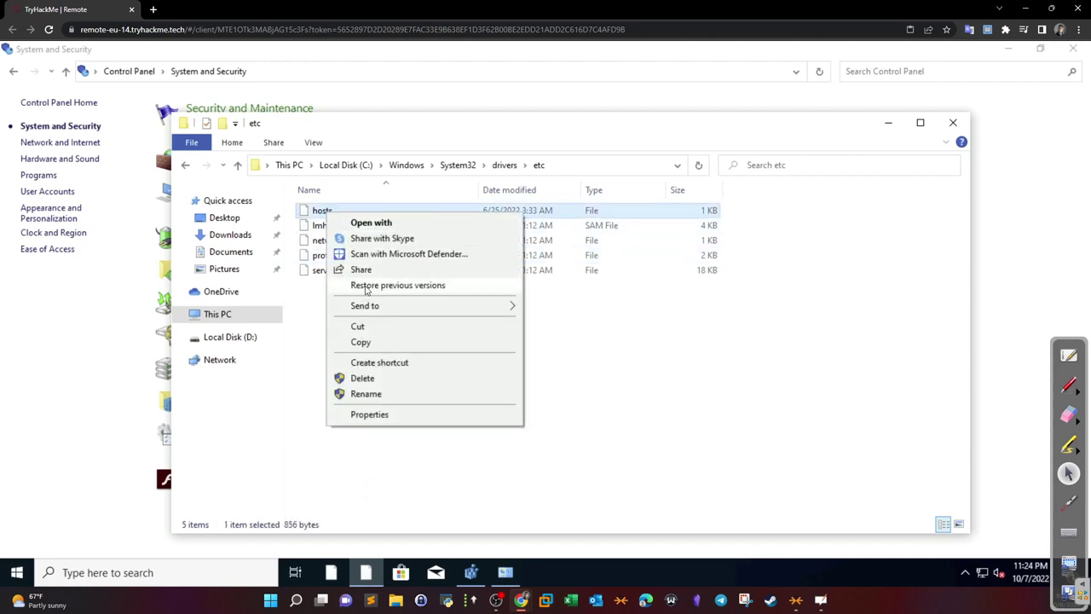
left_click(356, 222)
left_click(468, 302)
left_click(468, 281)
left_click(541, 450)
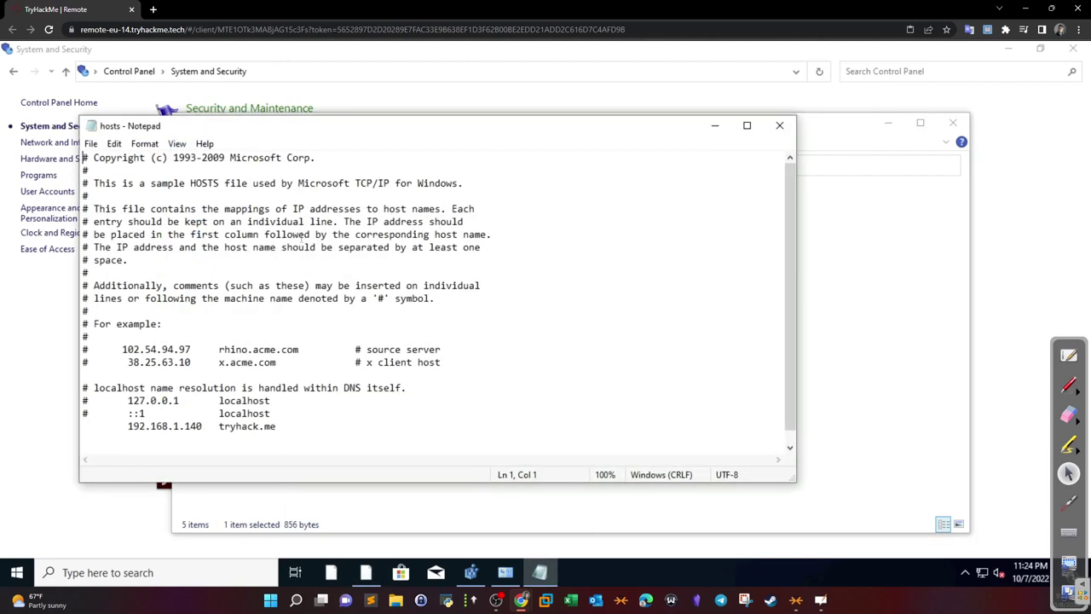
Examine the IP-to-host-name mappings at the end of the hosts file and close Notepad, File Explorer and Control Panel
scroll(268, 279, "down", 1)
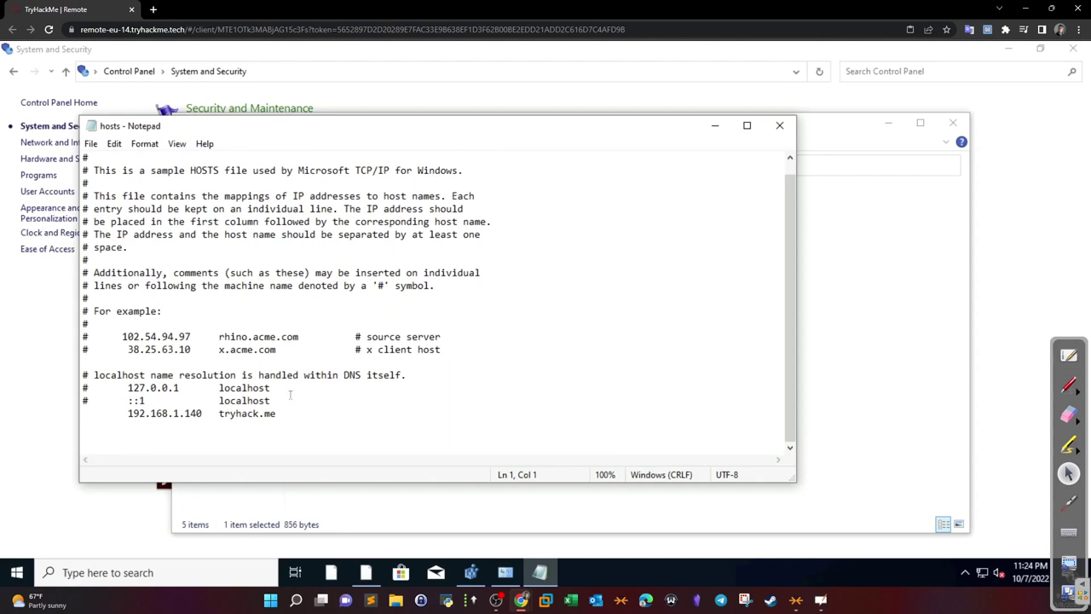
left_click(164, 432)
left_click_drag(287, 413, 85, 375)
left_click(87, 324)
left_click(251, 426)
left_click(777, 124)
left_click(952, 122)
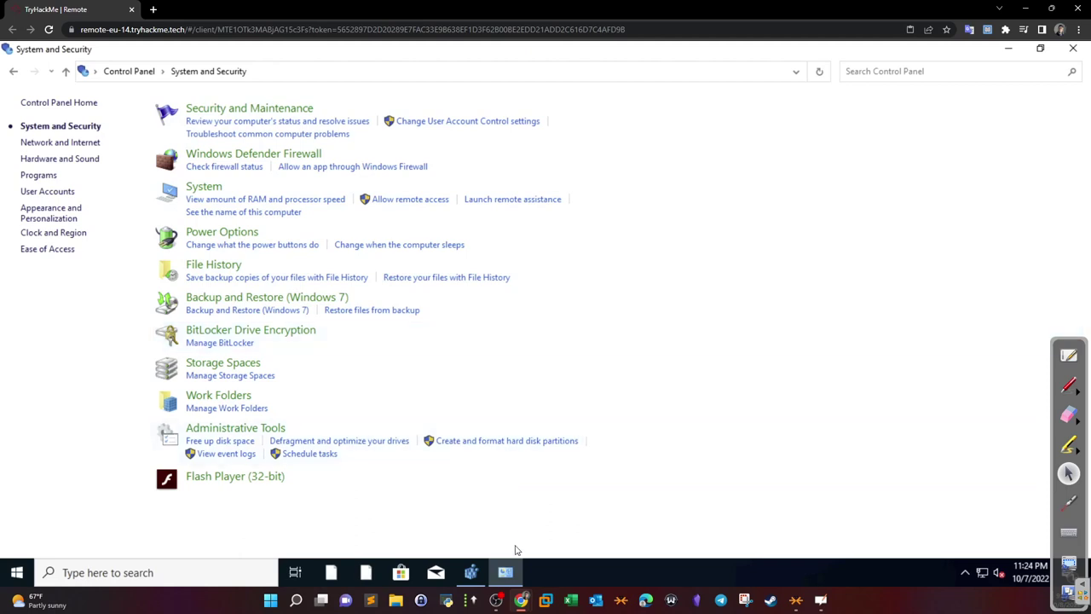
left_click(1073, 50)
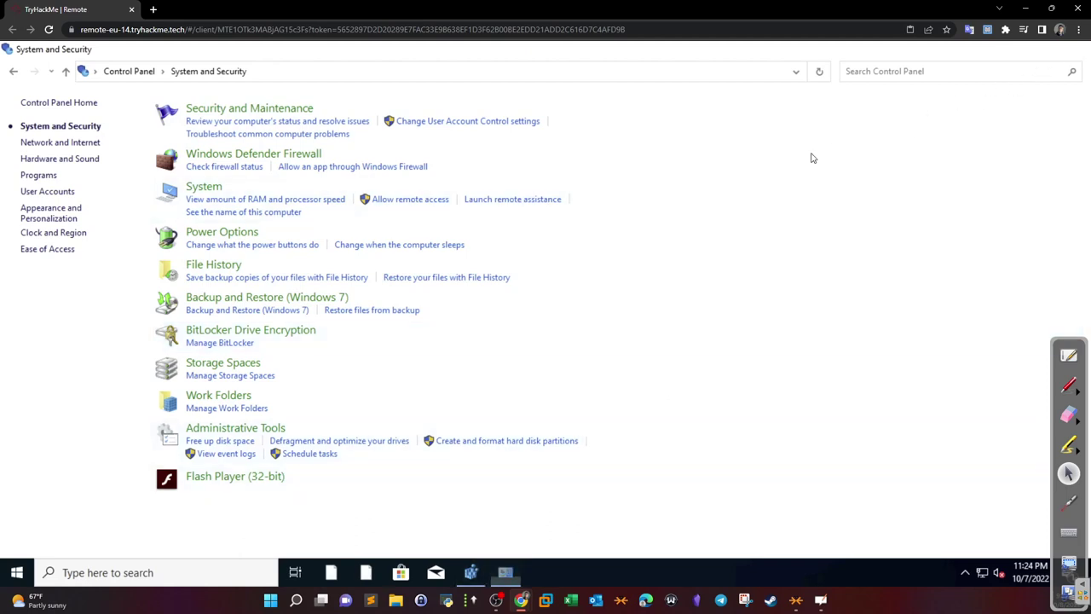
Return to the Net Hardening whiteboard page, box Host File and handwrite item 5, "ARP", below Drivers
left_click(1067, 354)
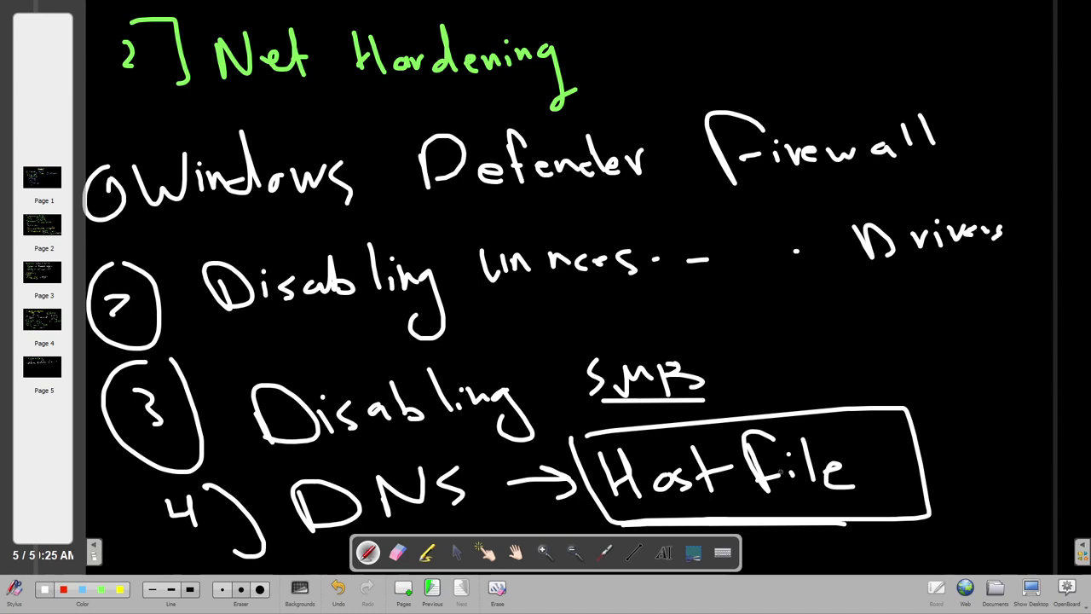
left_click_drag(800, 307, 784, 336)
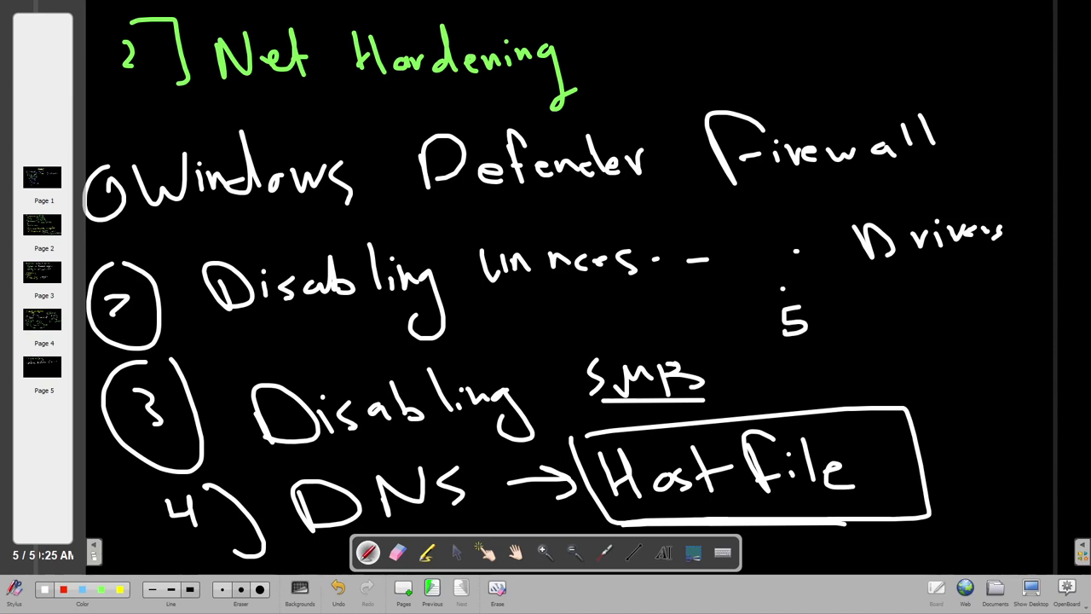
left_click_drag(782, 289, 817, 356)
left_click_drag(1020, 266, 1022, 317)
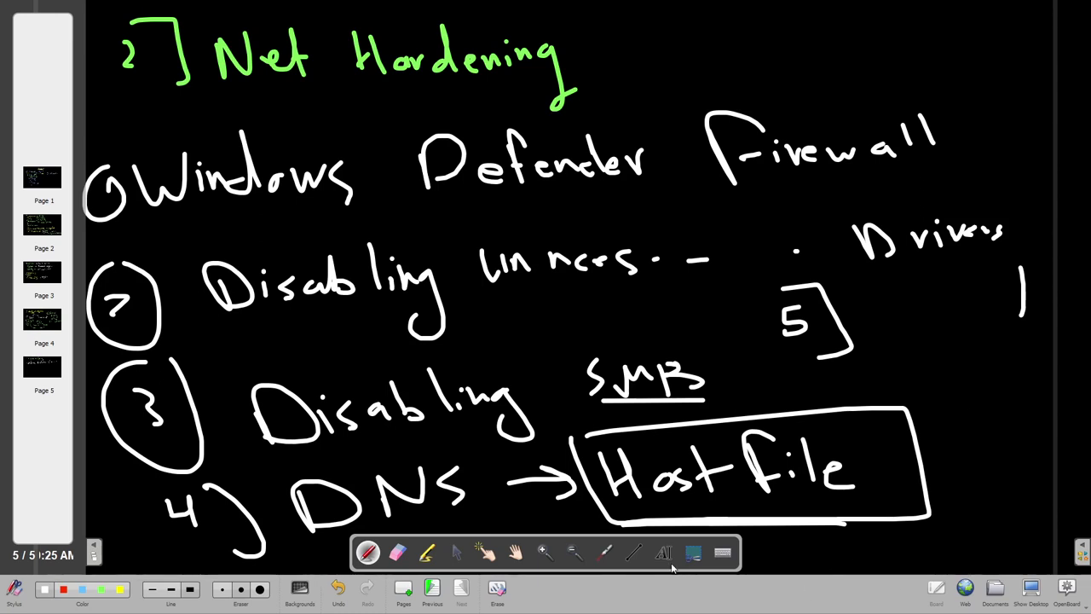
left_click(397, 552)
left_click_drag(976, 300, 1020, 317)
key("ctrl+i")
mouse_move(916, 346)
left_mouse_down()
mouse_move(921, 312)
mouse_move(942, 345)
mouse_move(934, 324)
mouse_move(946, 312)
mouse_move(989, 324)
left_mouse_up()
mouse_move(994, 291)
left_mouse_down()
mouse_move(1007, 341)
mouse_move(988, 310)
left_mouse_up()
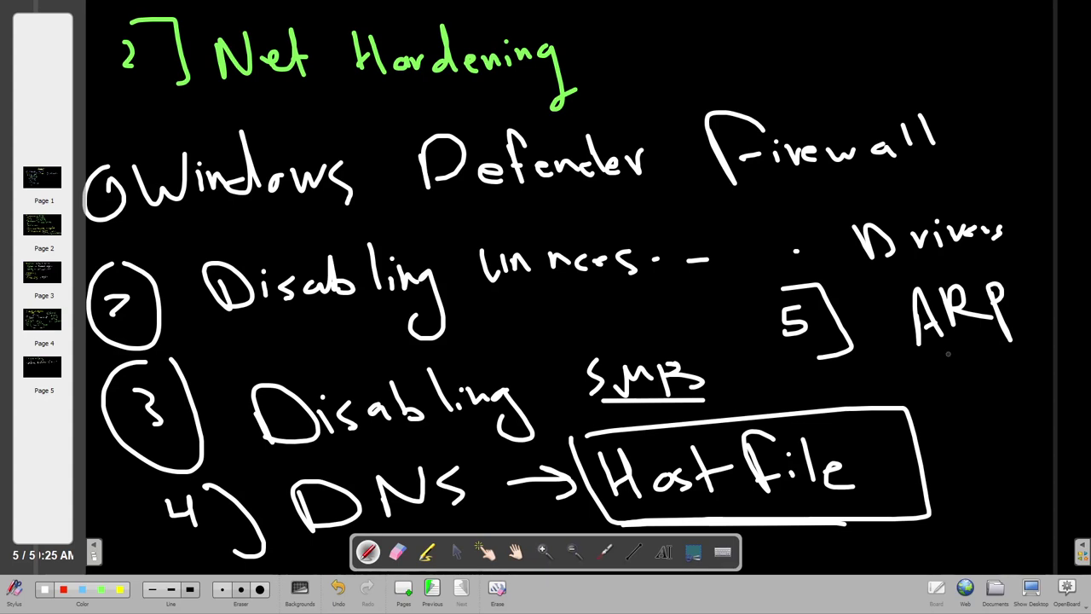
Switch to the remote Windows machine, open Command Prompt and list the ARP table with arp -a
left_click(1031, 588)
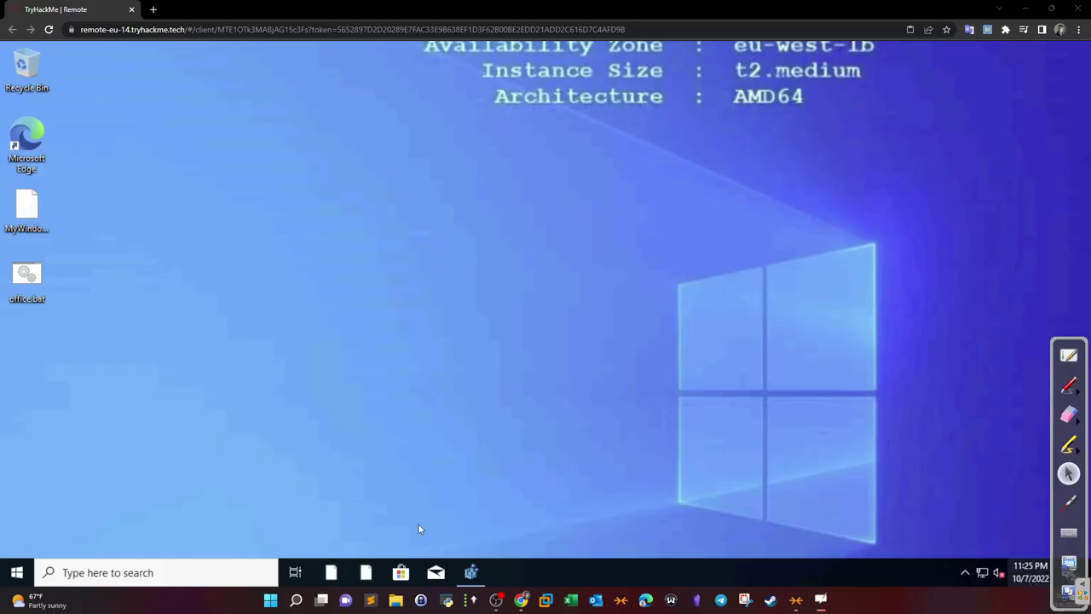
left_click(190, 575)
type("cmd")
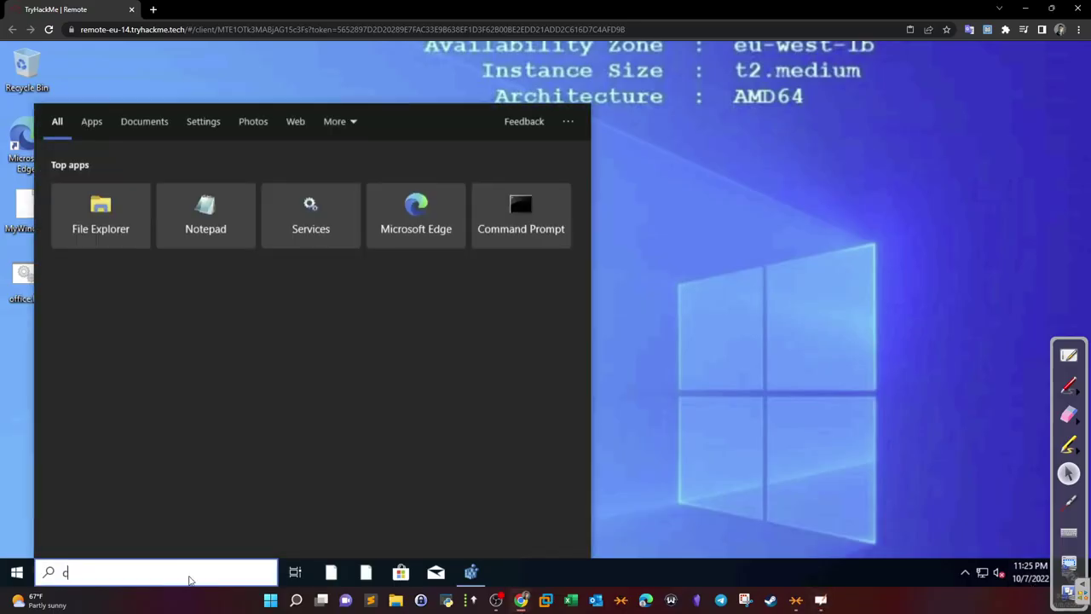
left_click(143, 190)
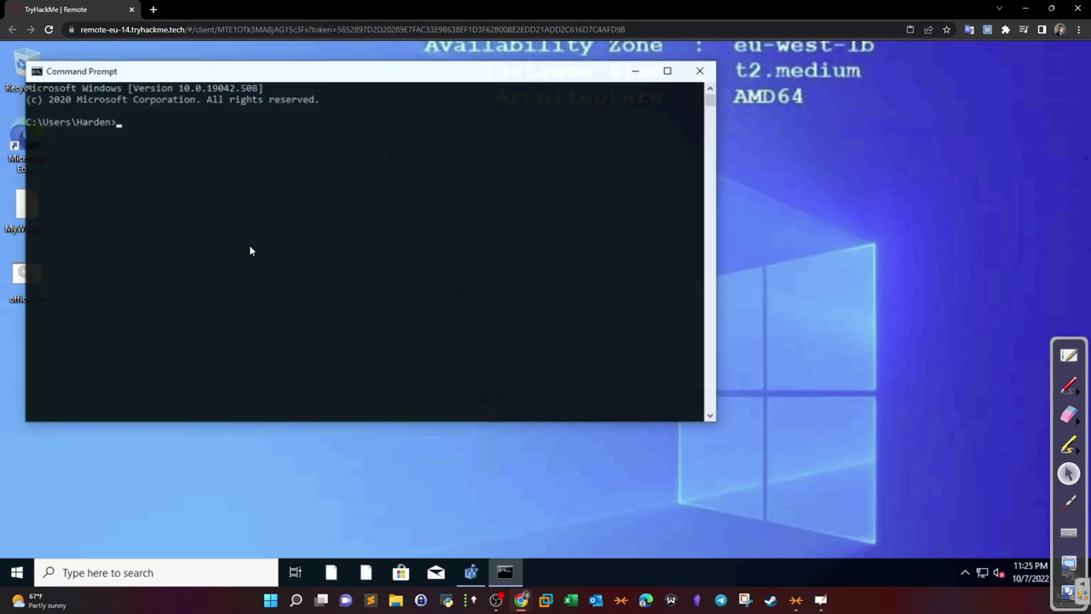
type("arp -a")
key("Return")
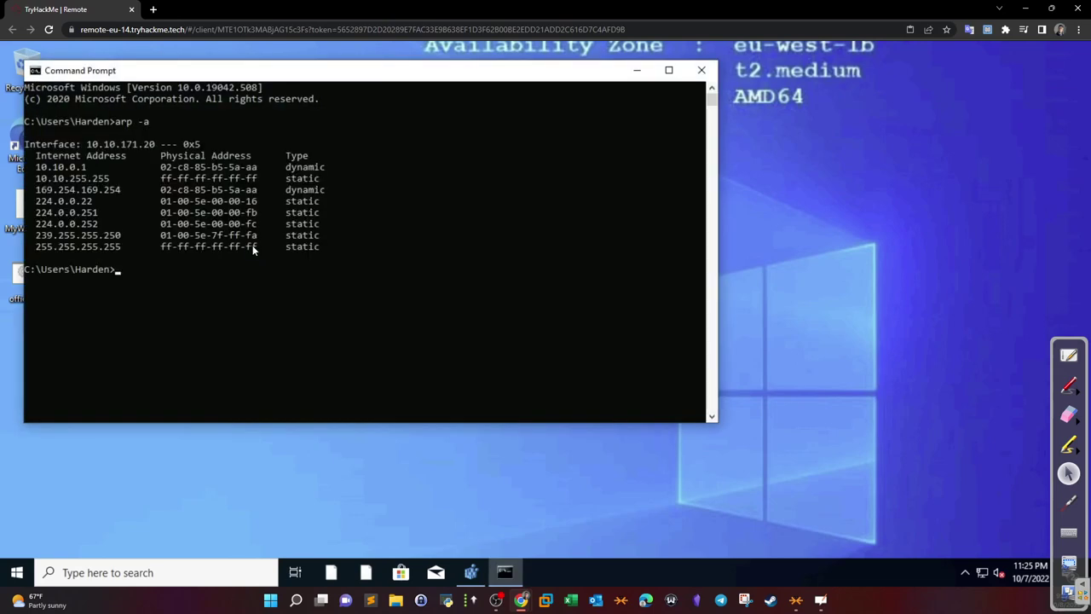
Examine the internet addresses and matching physical addresses in the ARP table, checking for duplicate physical addresses
left_click_drag(273, 75, 512, 140)
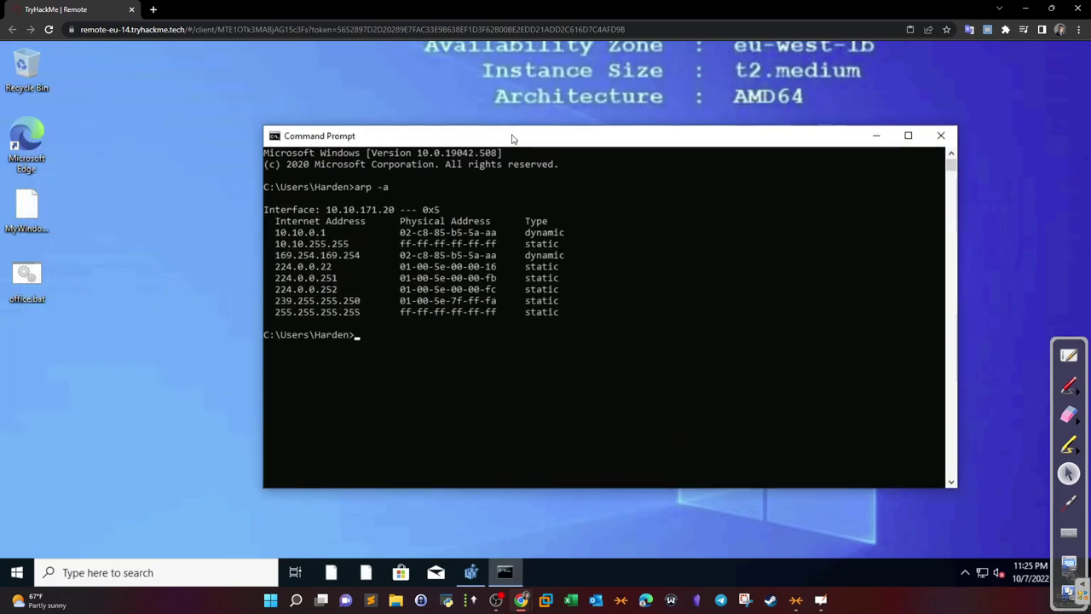
left_click_drag(350, 232, 297, 232)
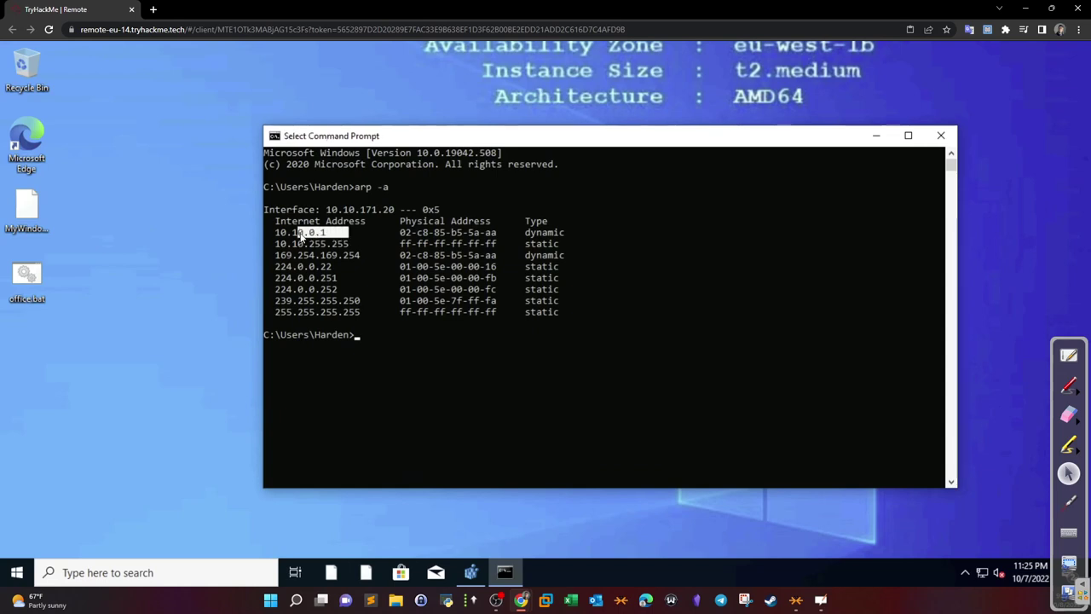
left_click_drag(479, 231, 436, 234)
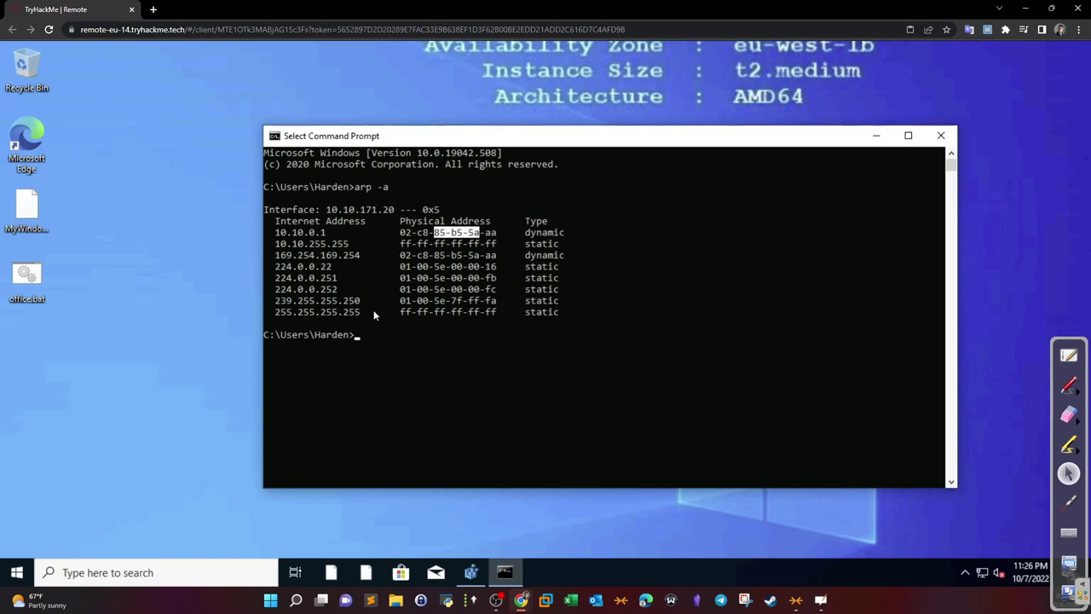
left_click(453, 244)
left_click_drag(265, 228, 338, 281)
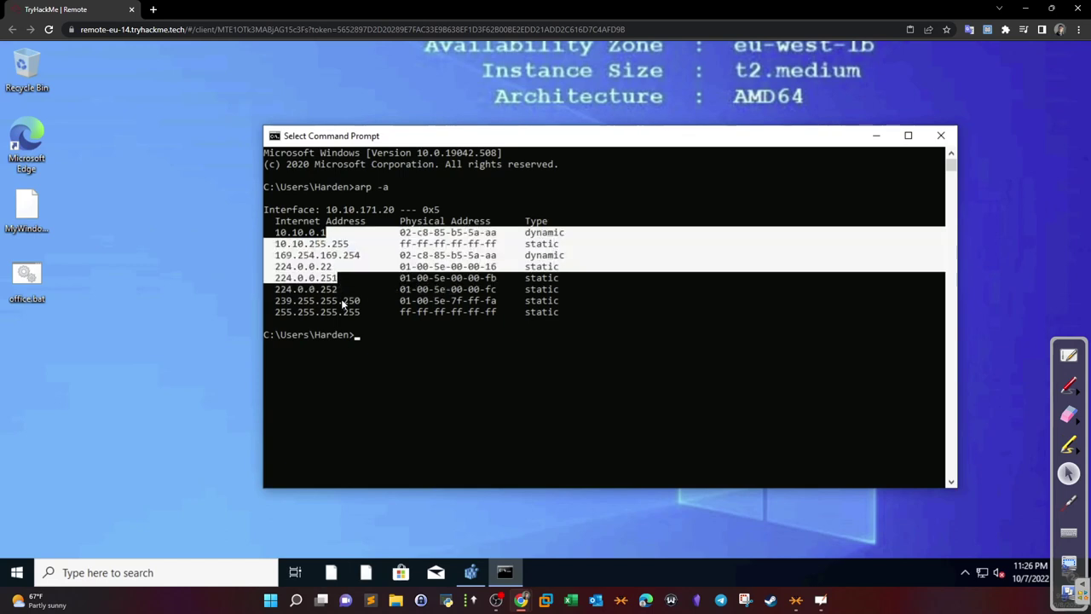
left_click(344, 304)
left_click_drag(494, 312, 327, 301)
left_click(345, 300)
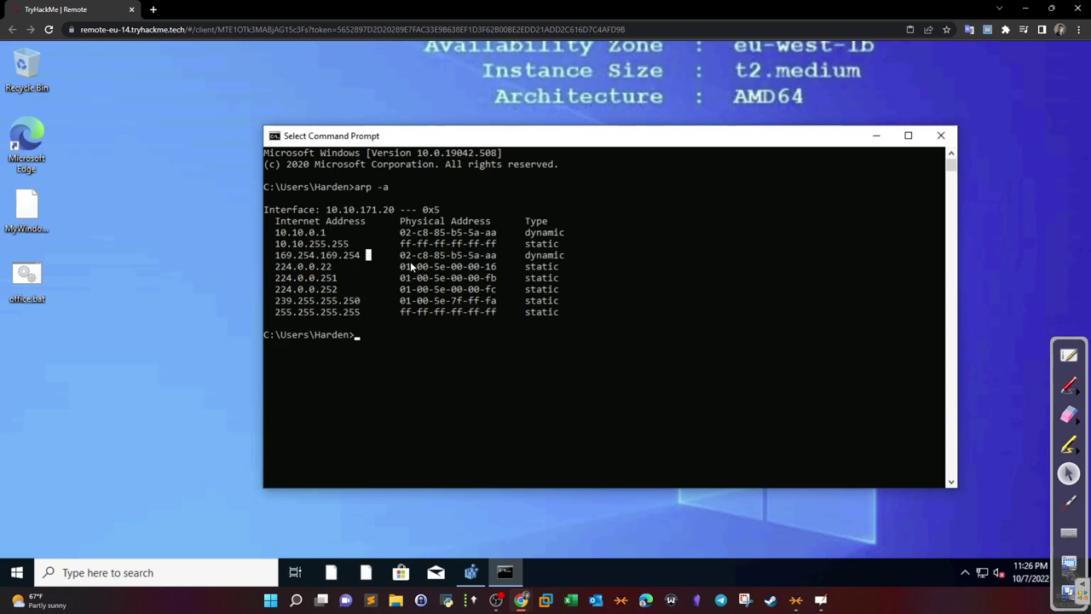
left_click_drag(413, 266, 476, 266)
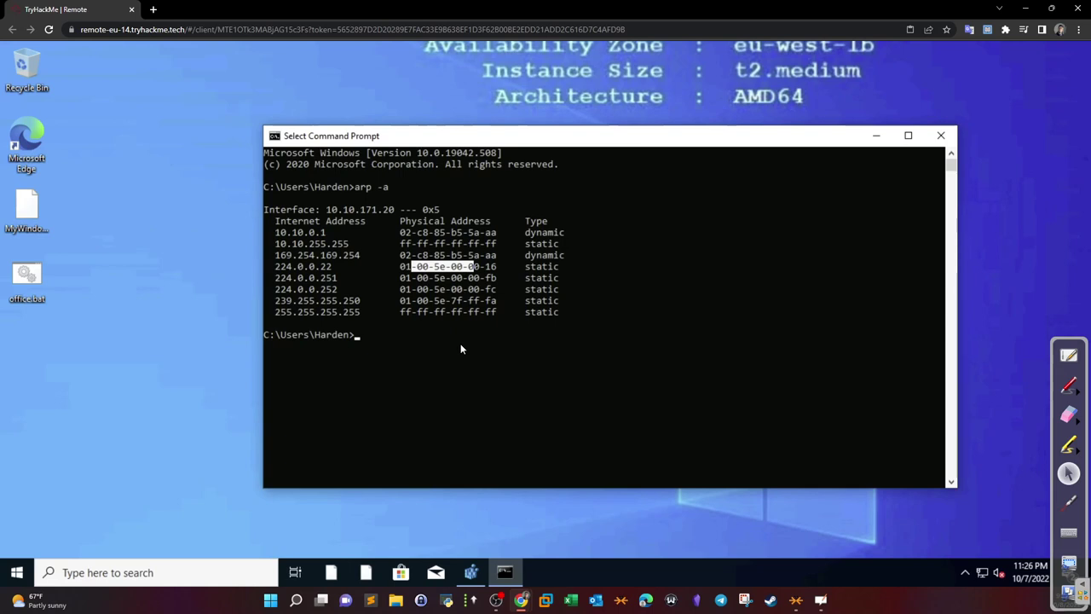
Try to clear the ARP cache with arp -d and close Command Prompt
type("a")
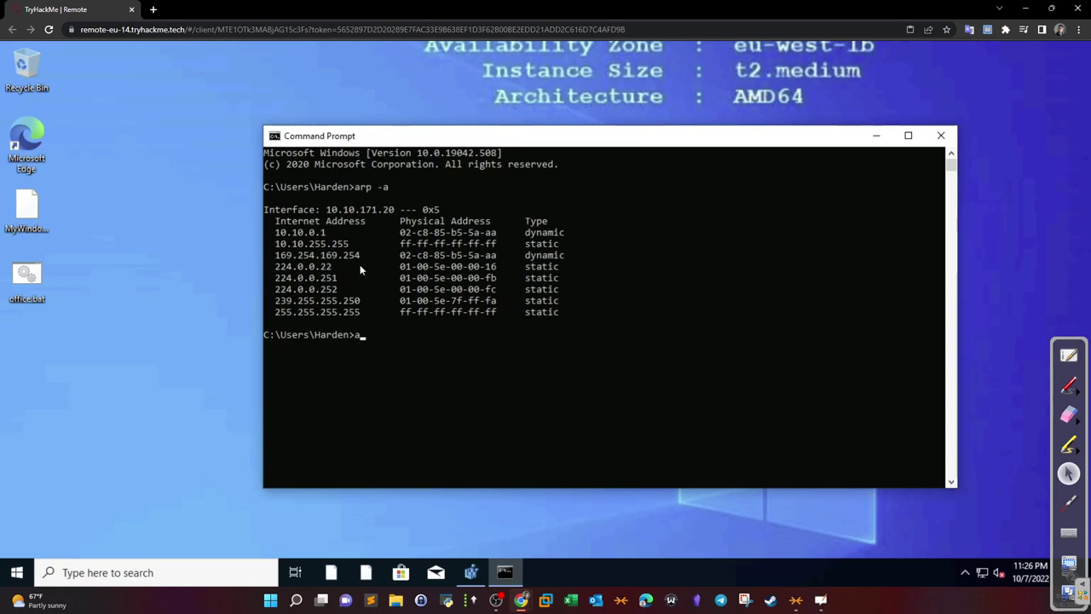
type("rp -d")
key("Return")
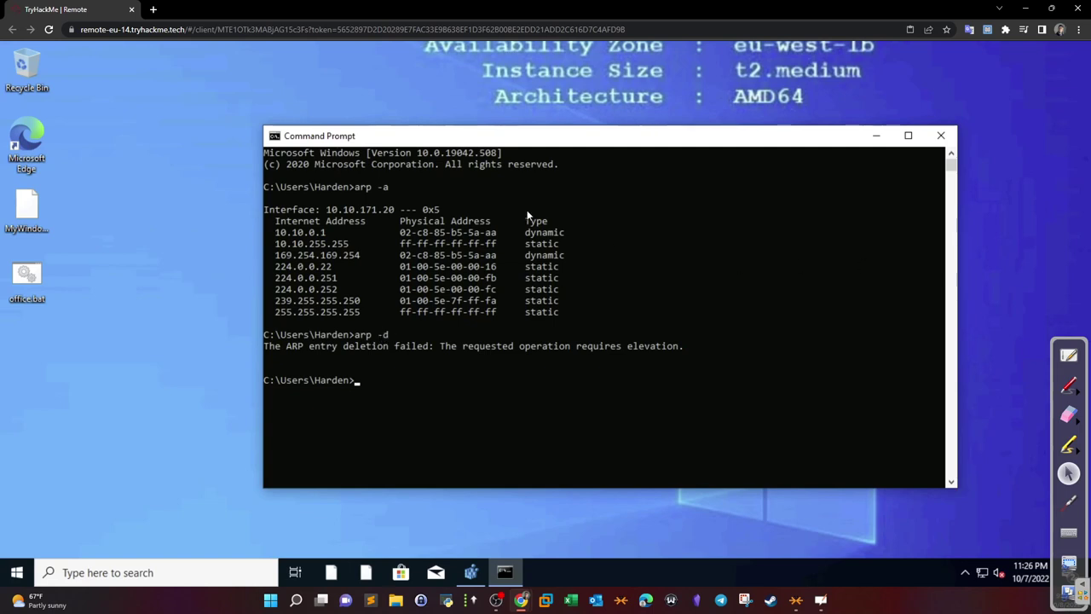
left_click(940, 137)
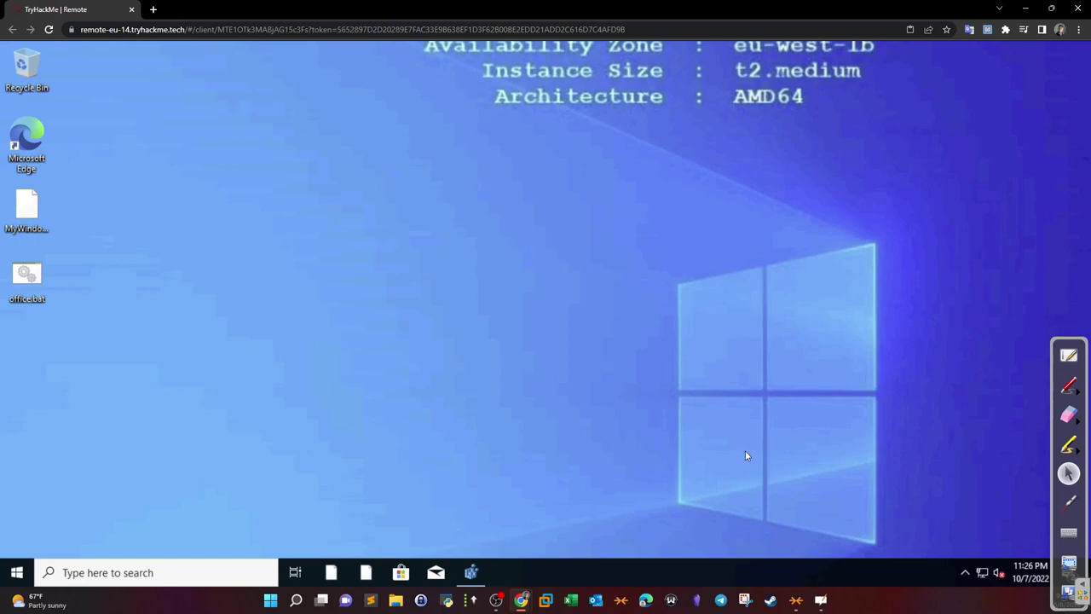
Return to the Net Hardening whiteboard page and handwrite item 6, "RDP", beside the heading
key("ctrl+shift+h")
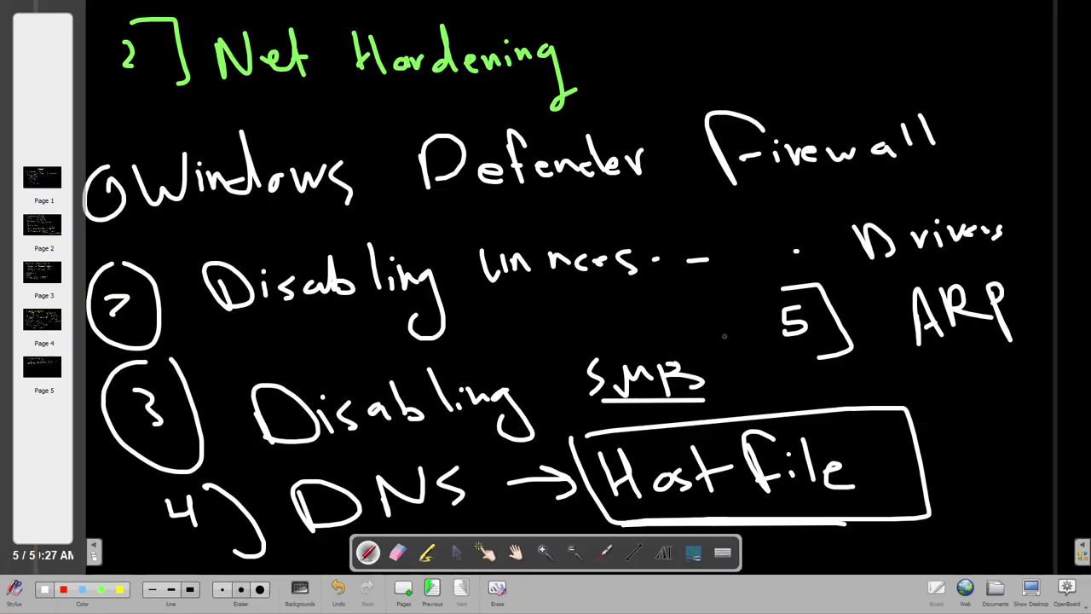
mouse_move(736, 16)
left_mouse_down()
mouse_move(714, 60)
mouse_move(763, 66)
mouse_move(856, 30)
mouse_move(859, 58)
left_mouse_up()
mouse_move(878, 22)
left_mouse_down()
mouse_move(879, 65)
mouse_move(890, 54)
left_mouse_up()
left_click_drag(929, 20, 934, 67)
left_click_drag(932, 26, 941, 41)
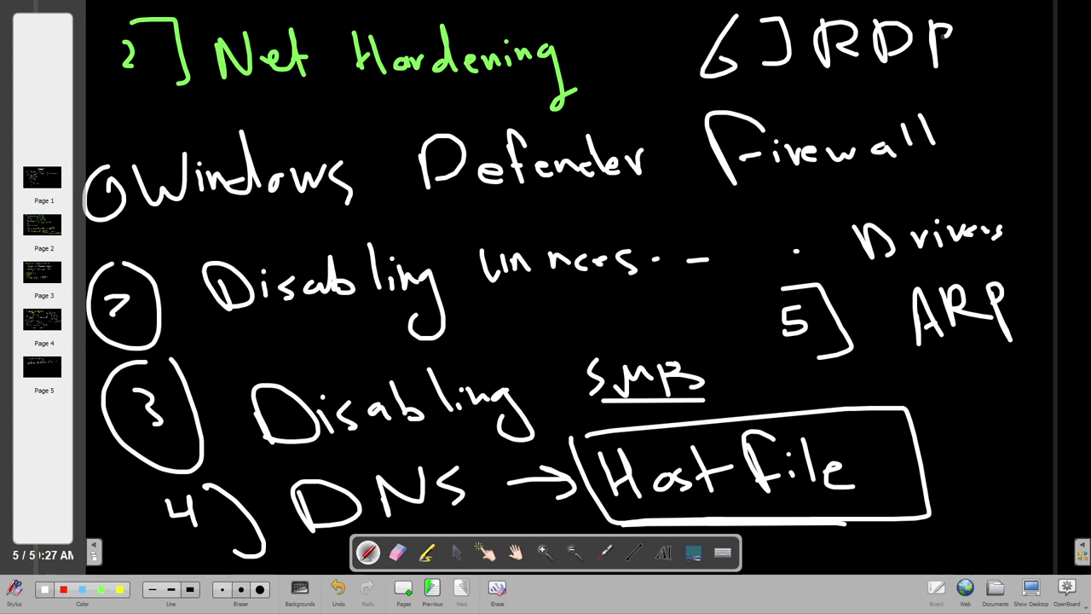
Switch to the remote Windows machine and open the For developers page of Update & Security settings, approving the elevation request
left_click(1035, 594)
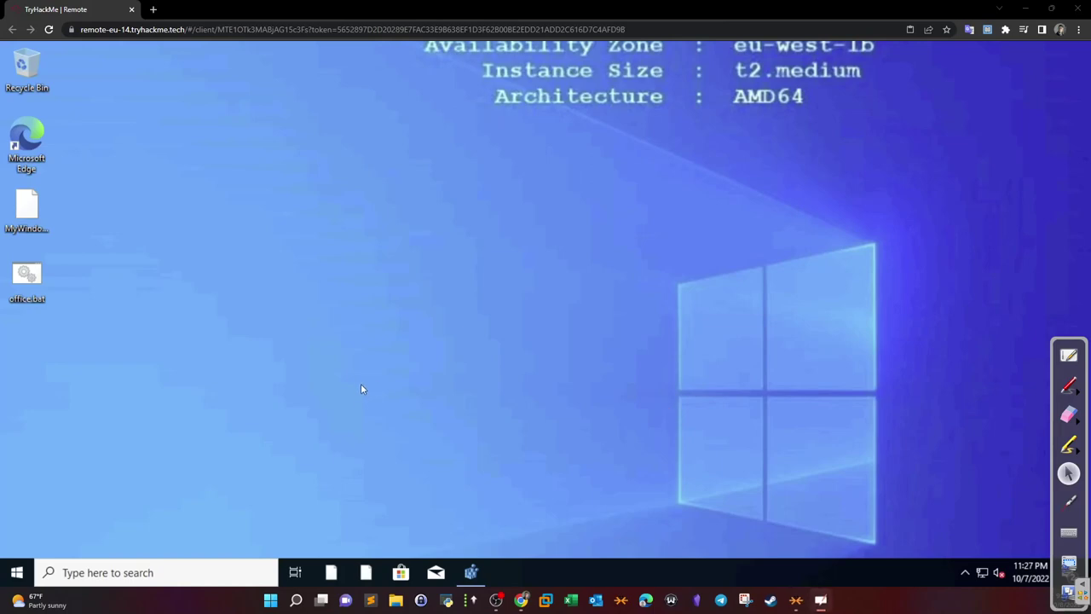
left_click(16, 572)
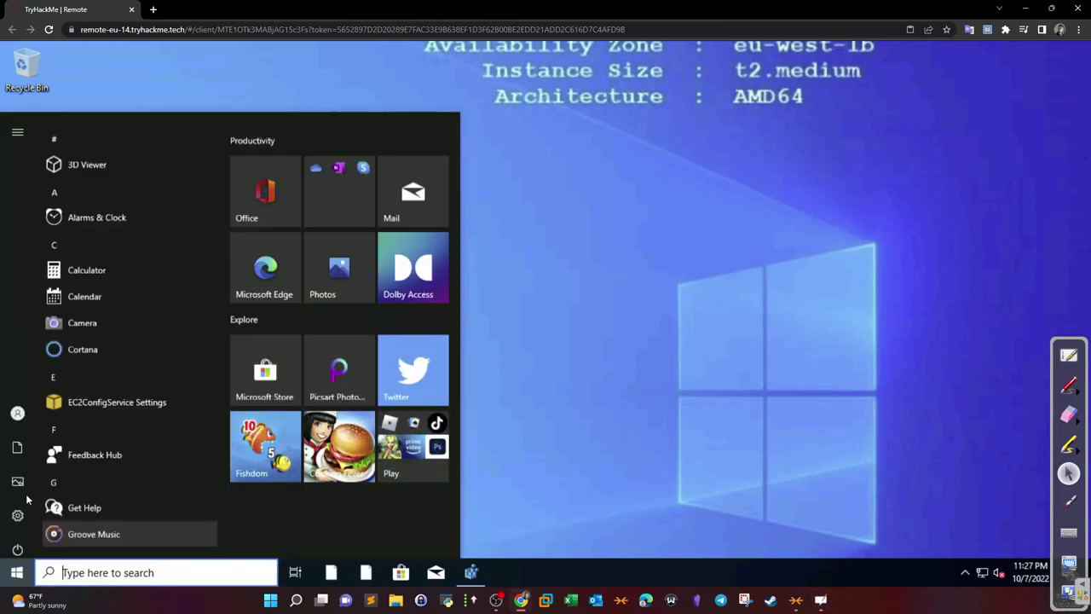
left_click(17, 550)
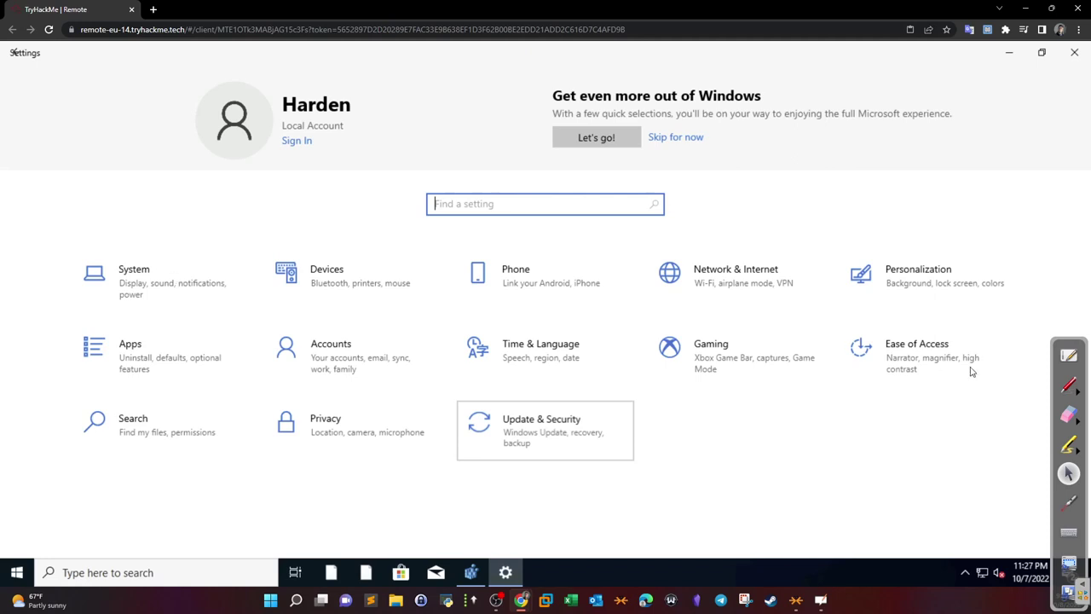
left_click(545, 431)
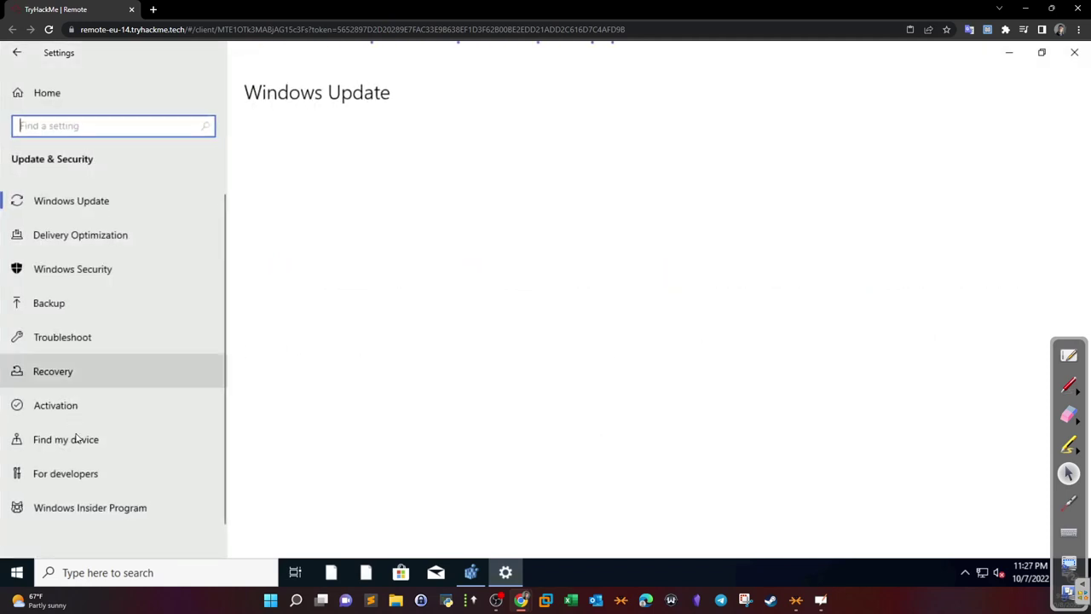
left_click(83, 476)
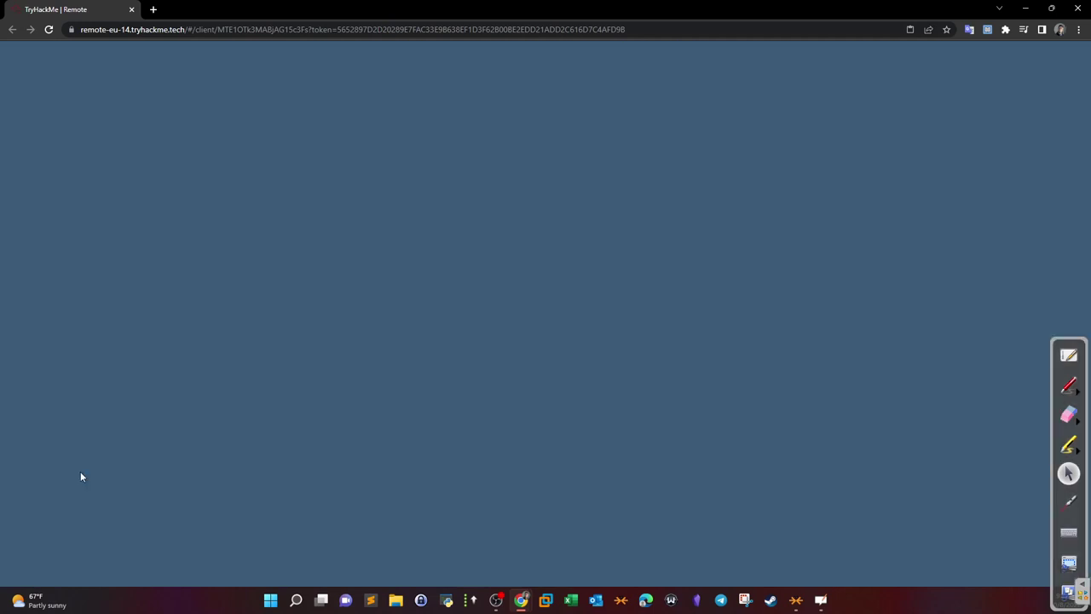
left_click(452, 401)
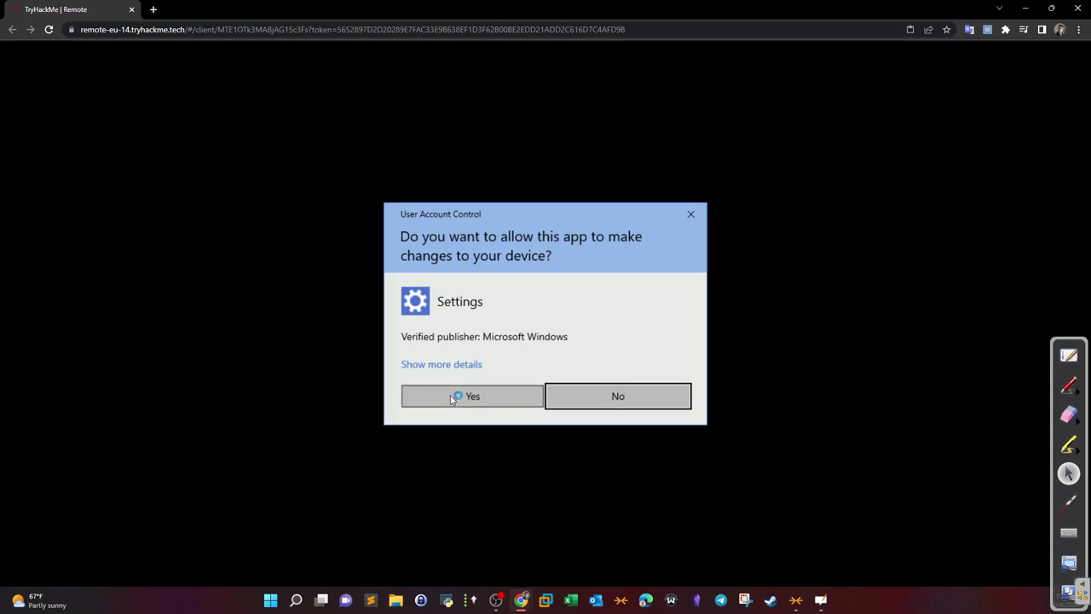
left_click(458, 396)
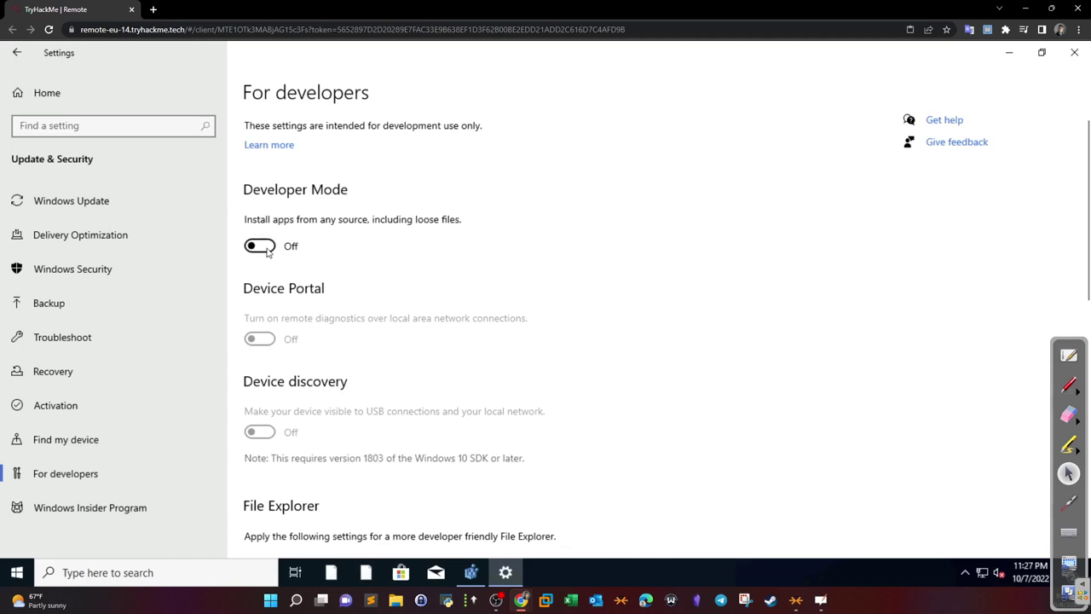
Review the Remote Desktop settings for allowing remote connections to this computer, and close them and Settings without changes
scroll(341, 312, "down", 5)
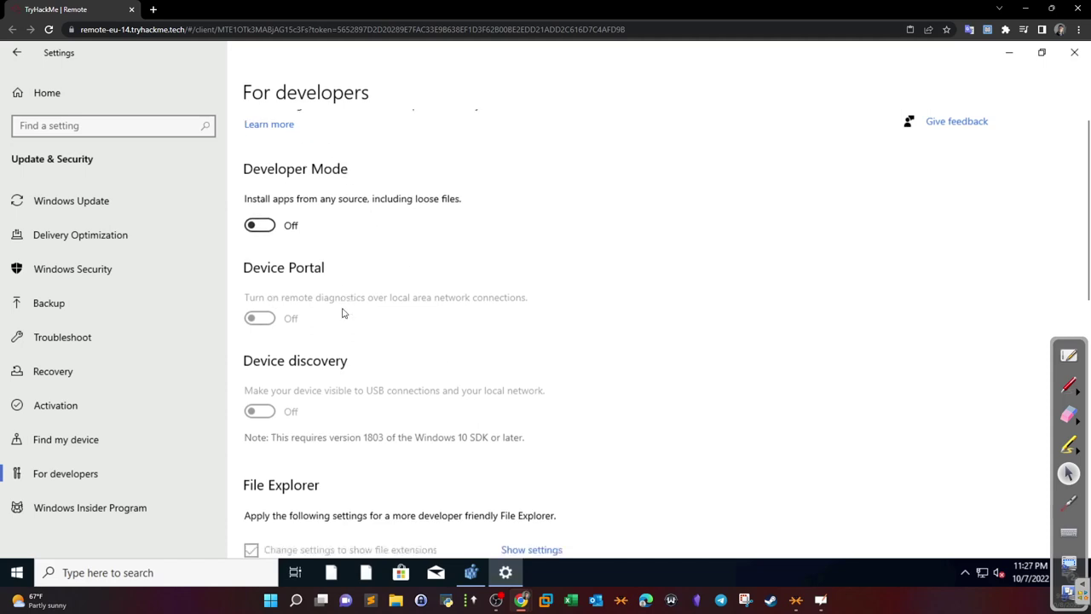
scroll(344, 312, "up", 2)
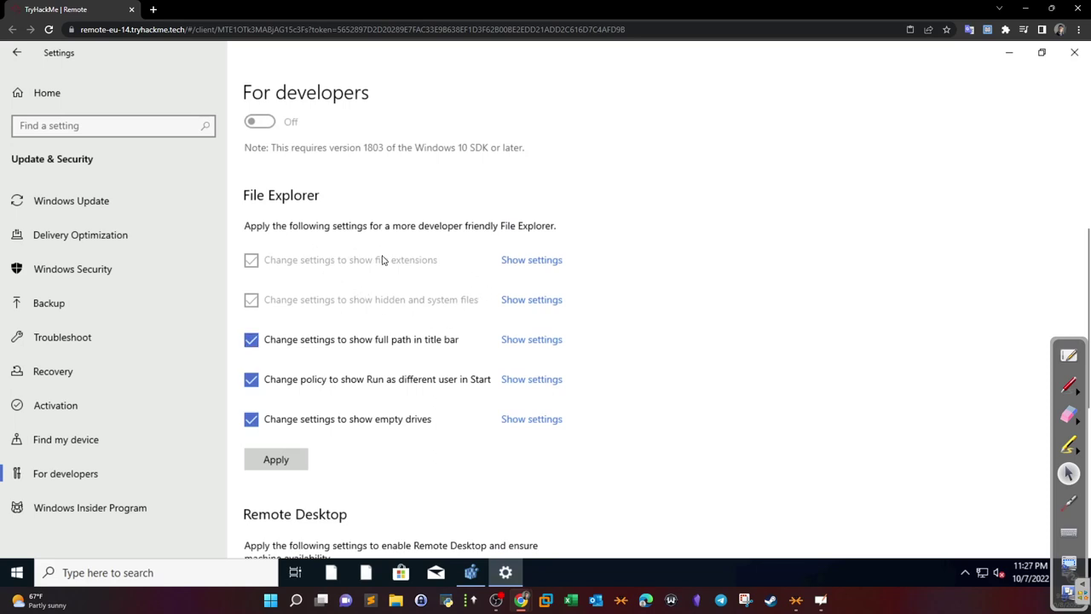
scroll(382, 260, "down", 5)
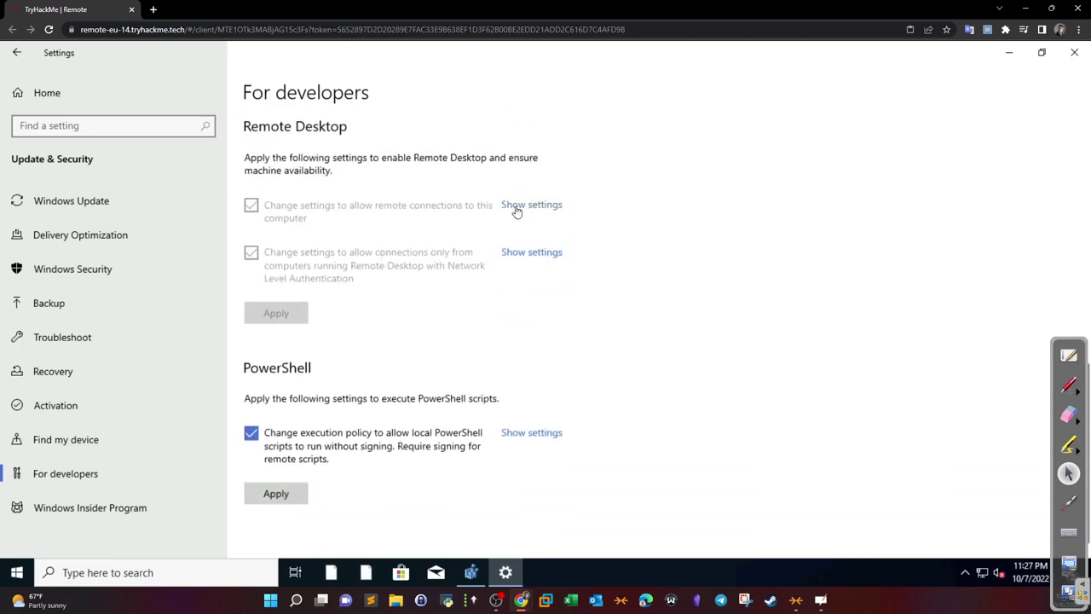
left_click(516, 212)
left_click(499, 397)
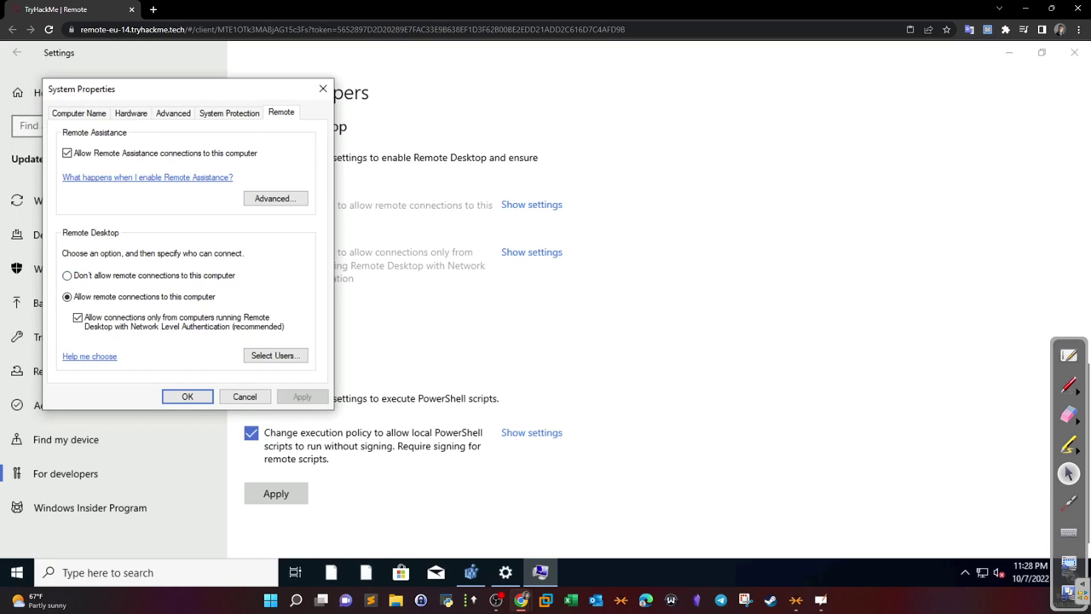
left_click(245, 396)
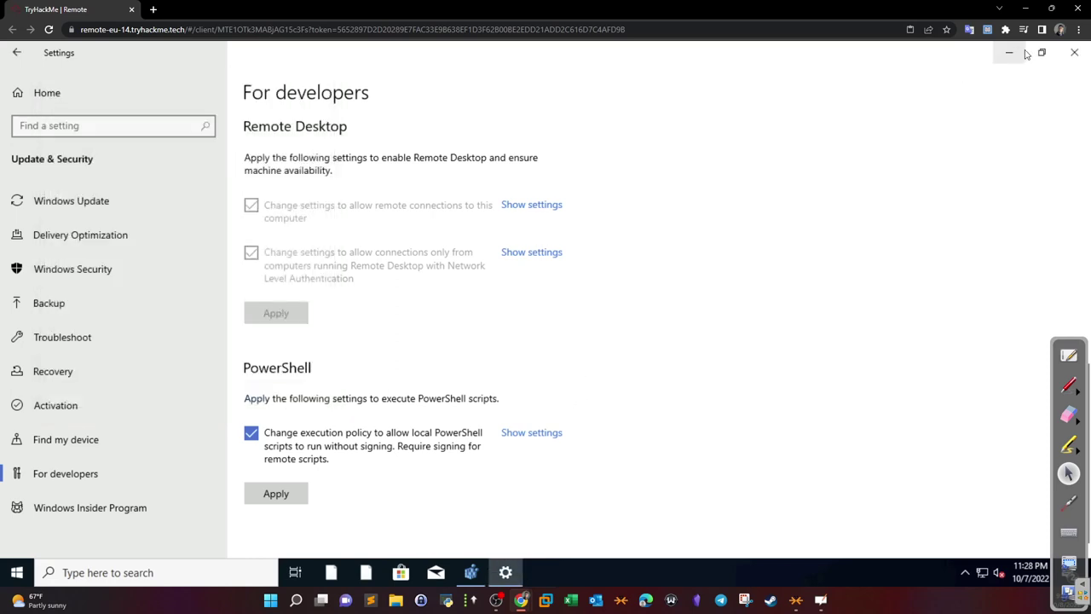
left_click(1074, 54)
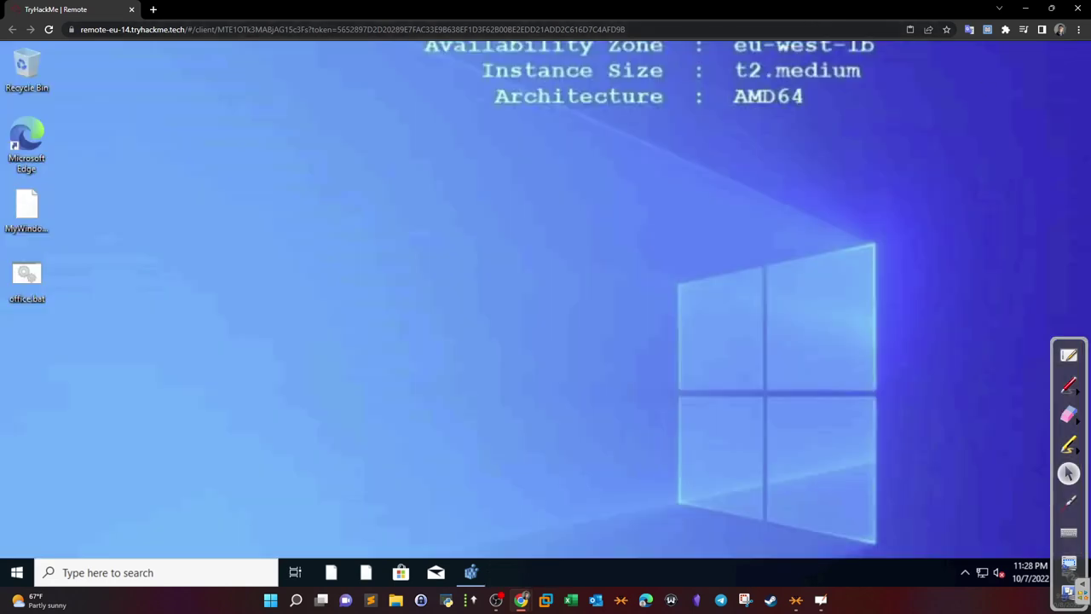
Return to the TryHackMe room page and read the three network hardening questions on the firewall profile, hosts file and ARP
key("alt+Tab")
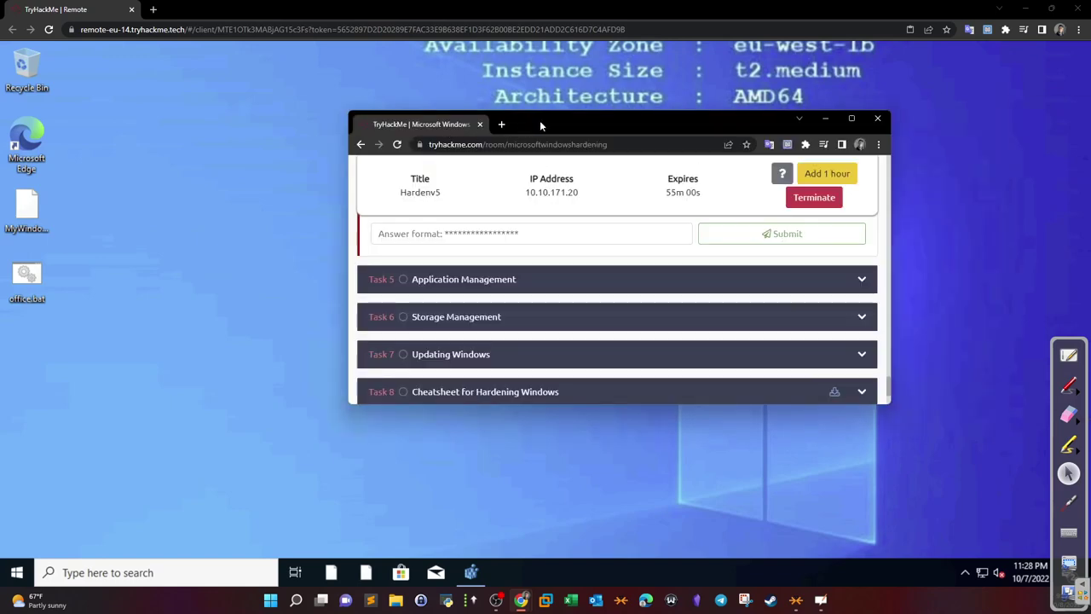
double_click(539, 120)
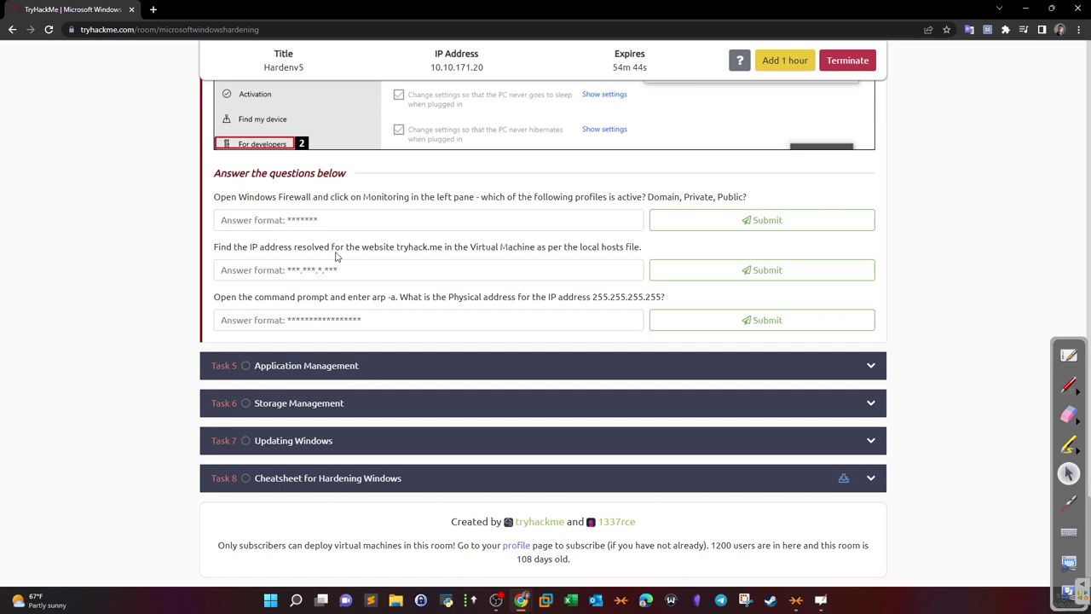
left_click_drag(398, 249, 437, 262)
left_click(582, 249)
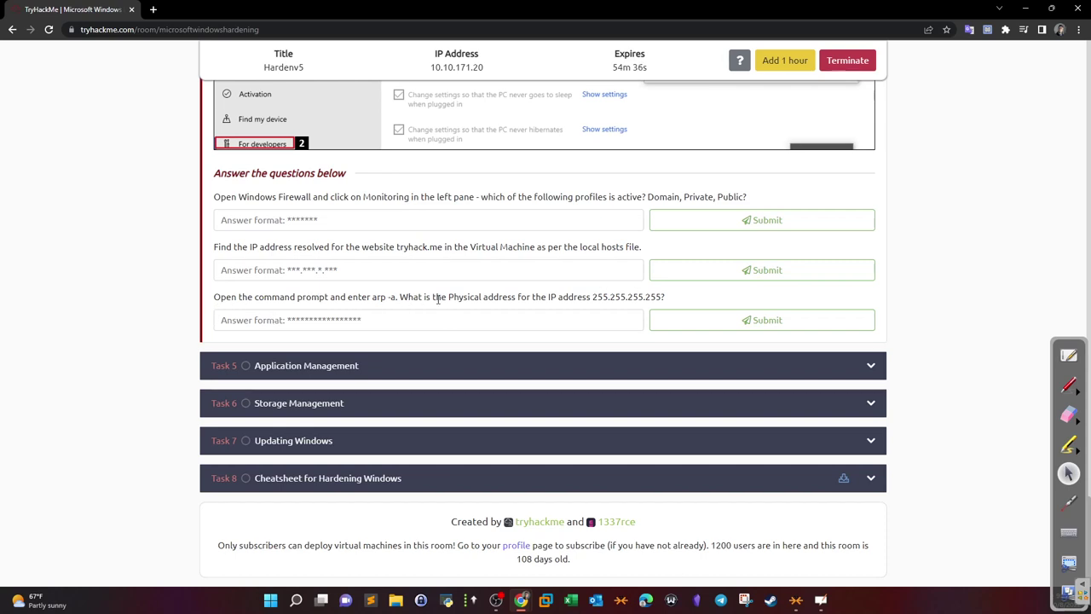
left_click_drag(592, 297, 667, 297)
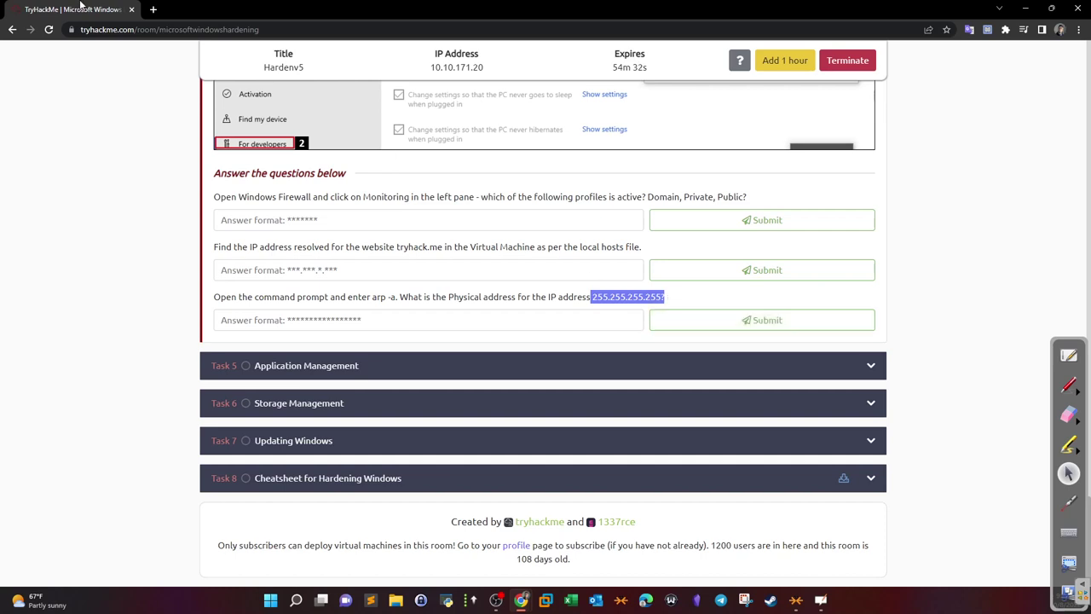
On the remote machine, launch Windows Defender Firewall with Advanced Security through Run with wf.msc, approving the elevation request
key("alt+Tab")
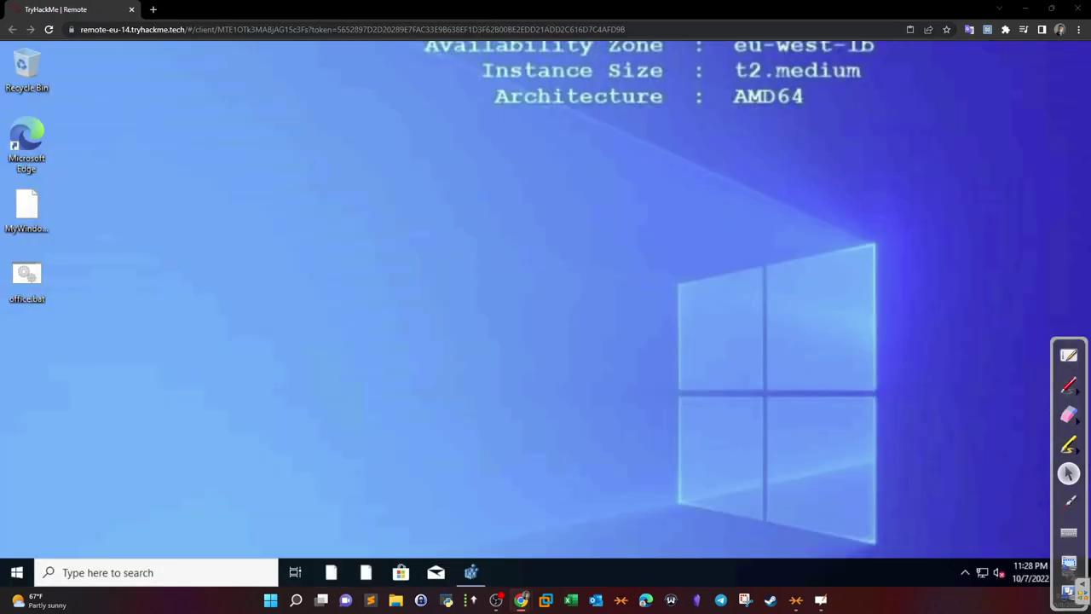
left_click(180, 571)
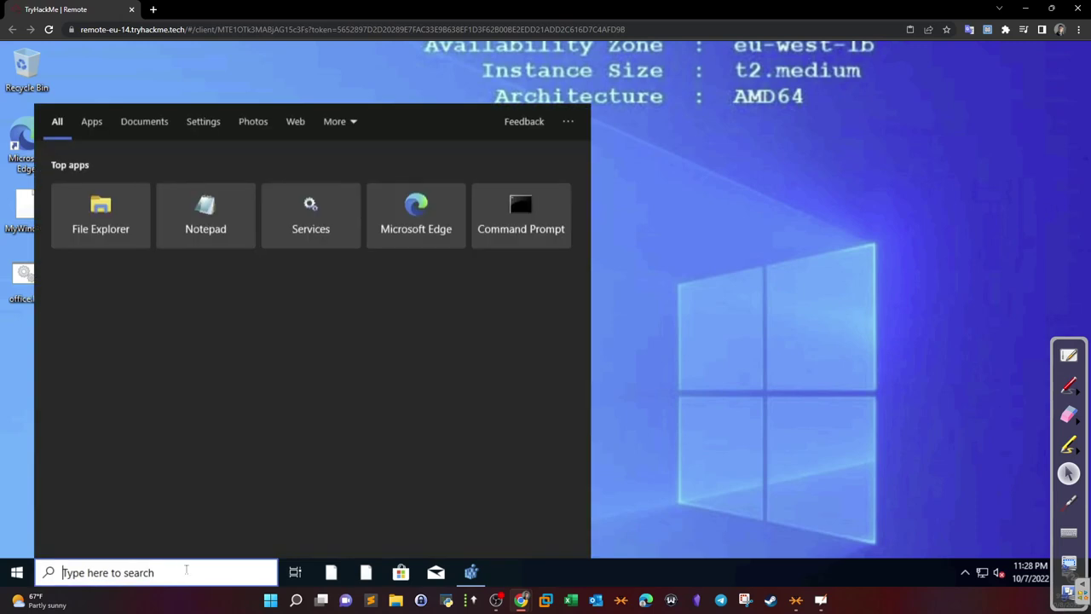
type("un")
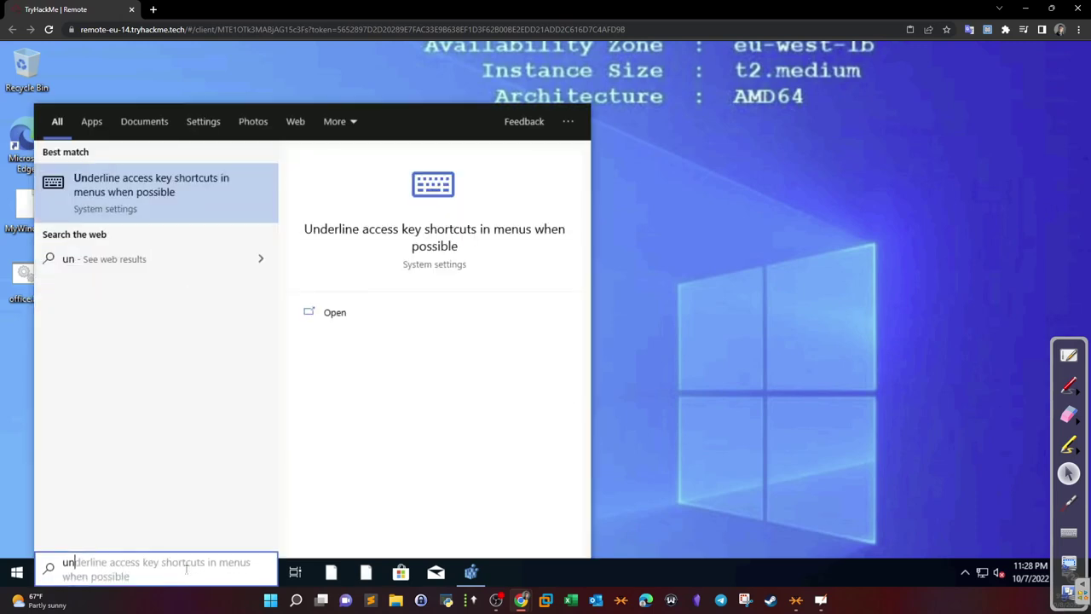
key("BackSpace")
key("BackSpace")
type("run")
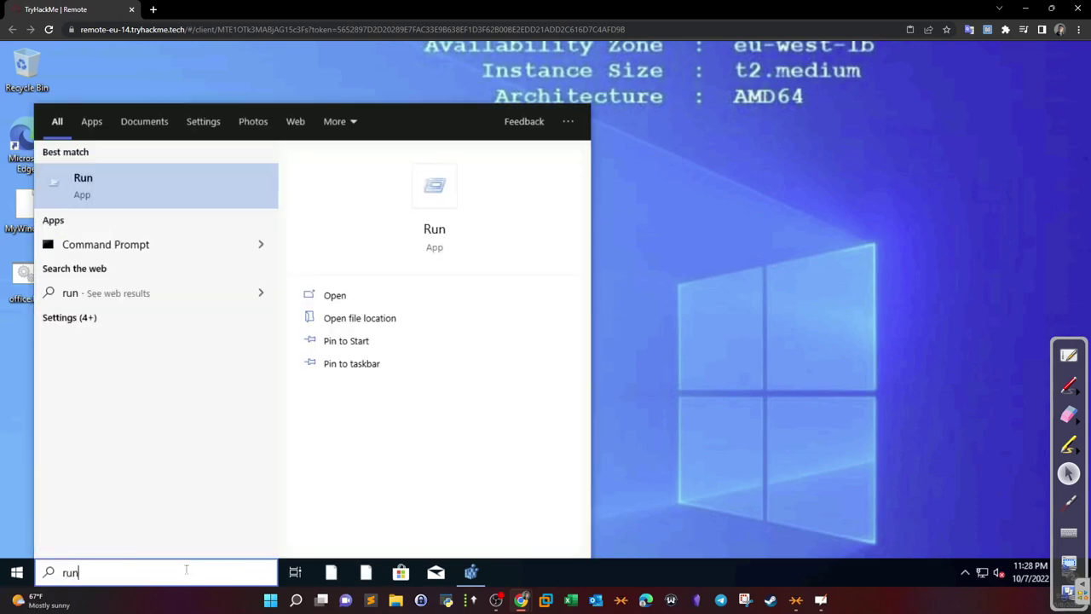
left_click(207, 200)
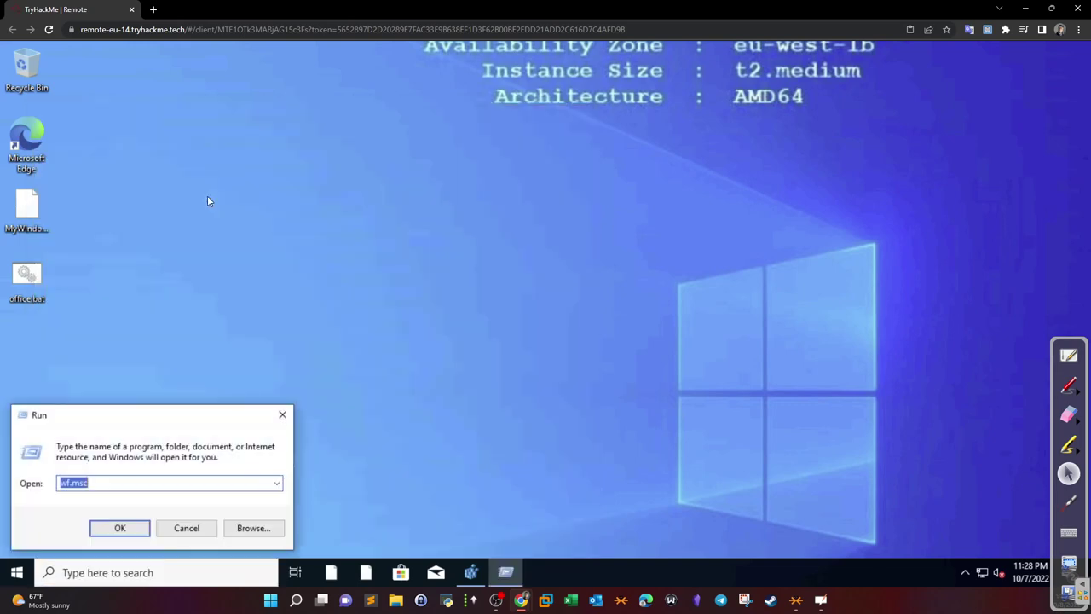
key("Return")
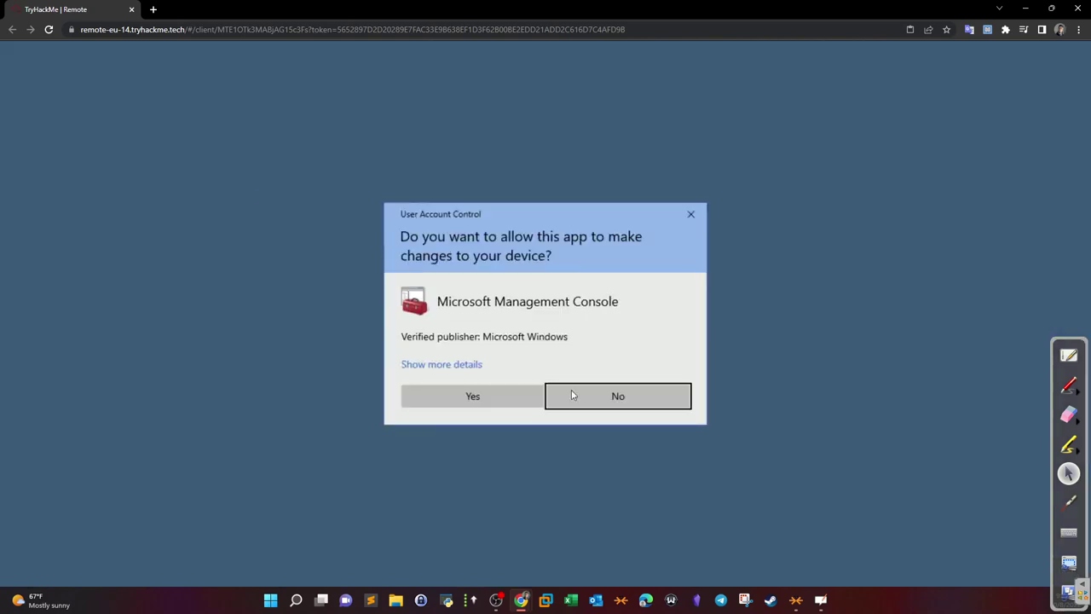
left_click(509, 398)
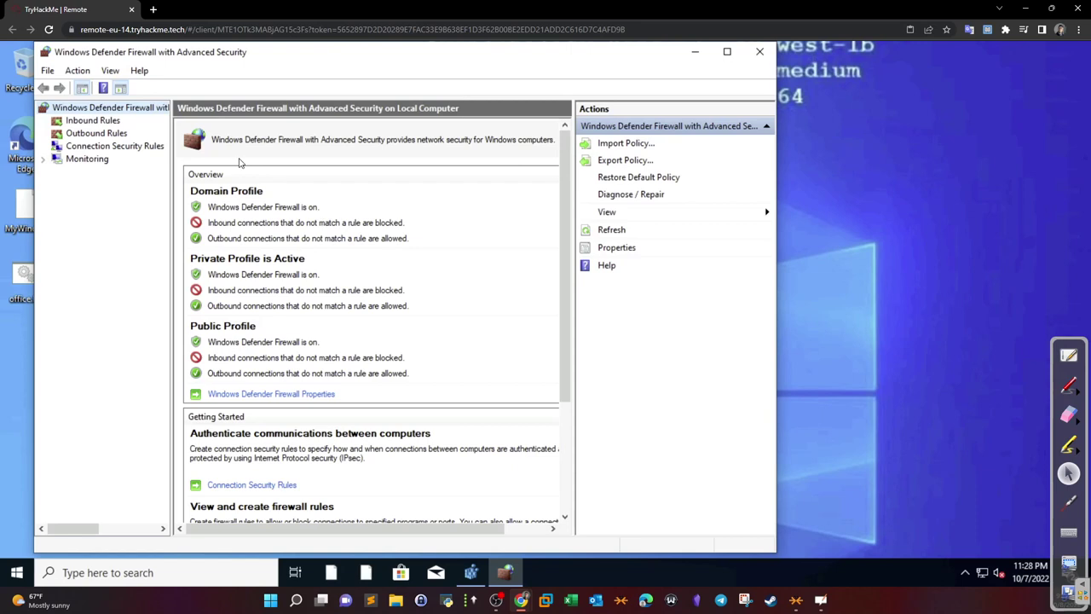
Check in the firewall's Monitoring view which network profile is active, and close the firewall console
left_click(99, 162)
double_click(213, 53)
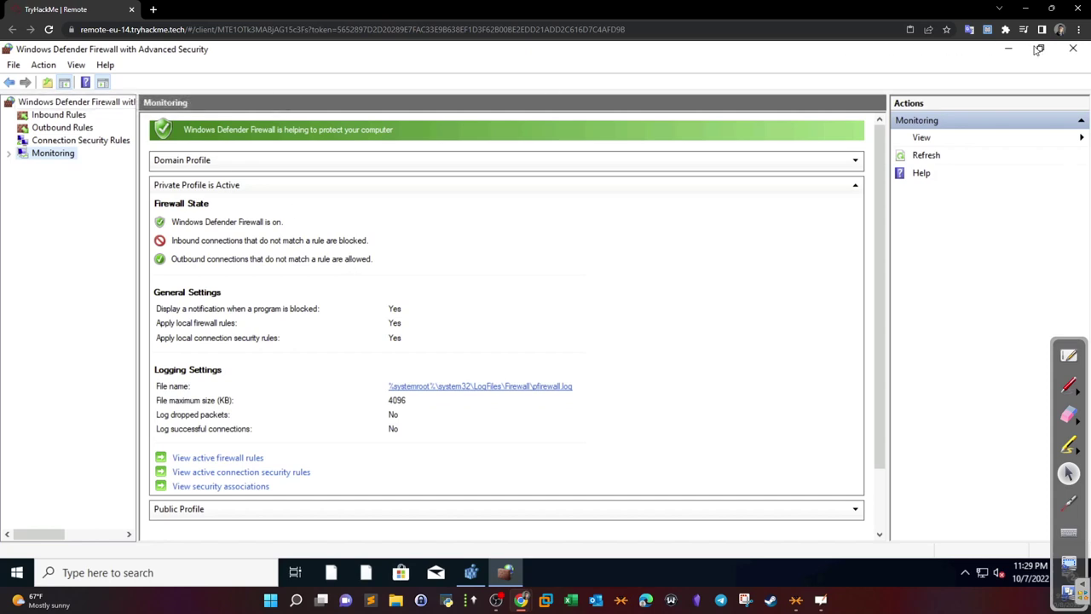
left_click(1071, 50)
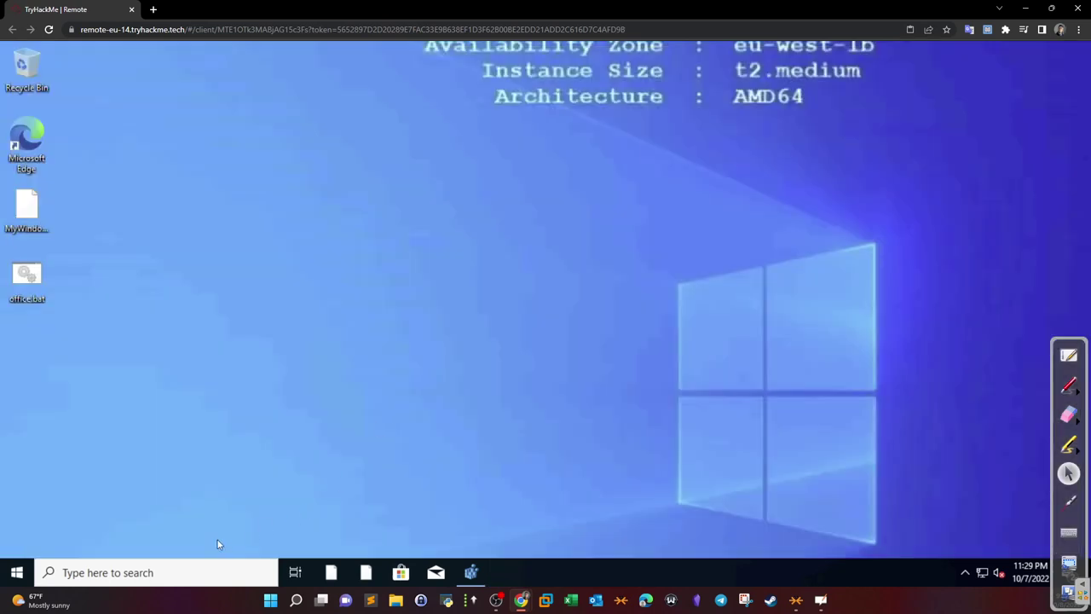
Open the Documents folder in File Explorer on the remote machine
left_click(181, 572)
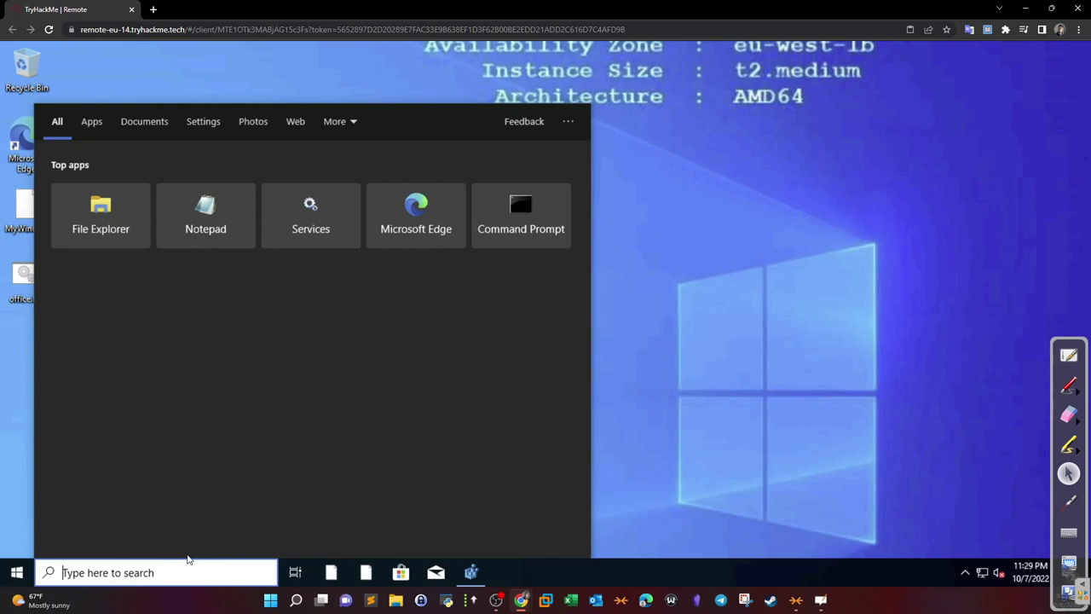
left_click(17, 572)
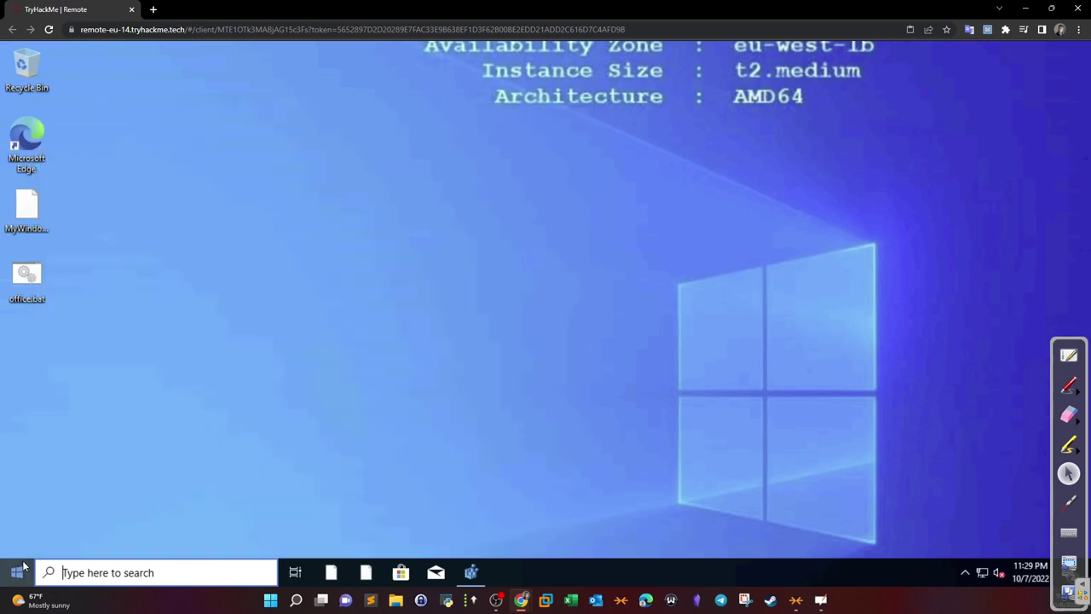
left_click(20, 443)
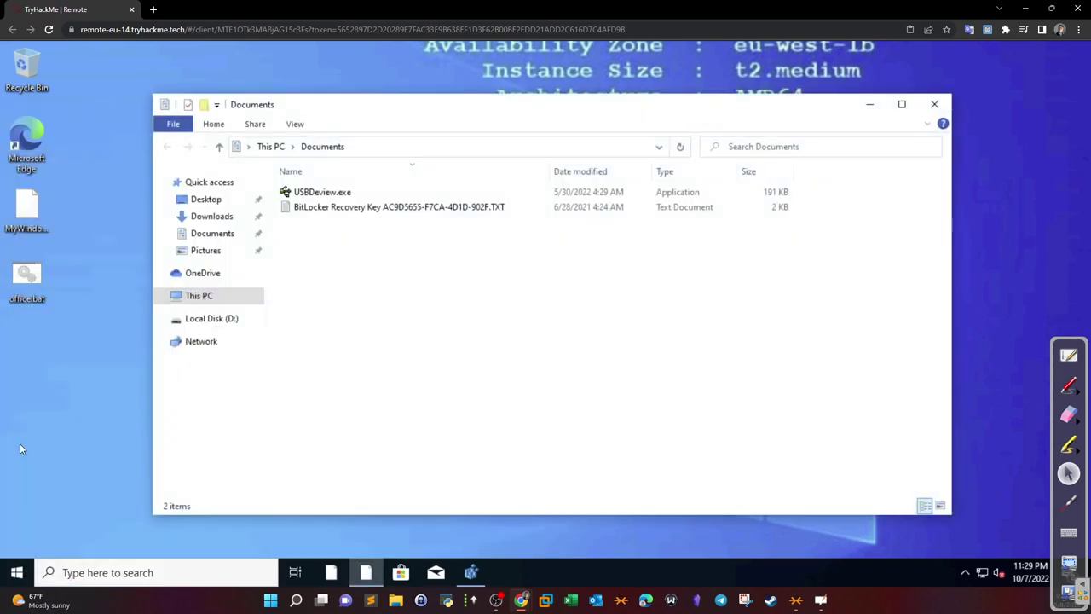
left_click(222, 318)
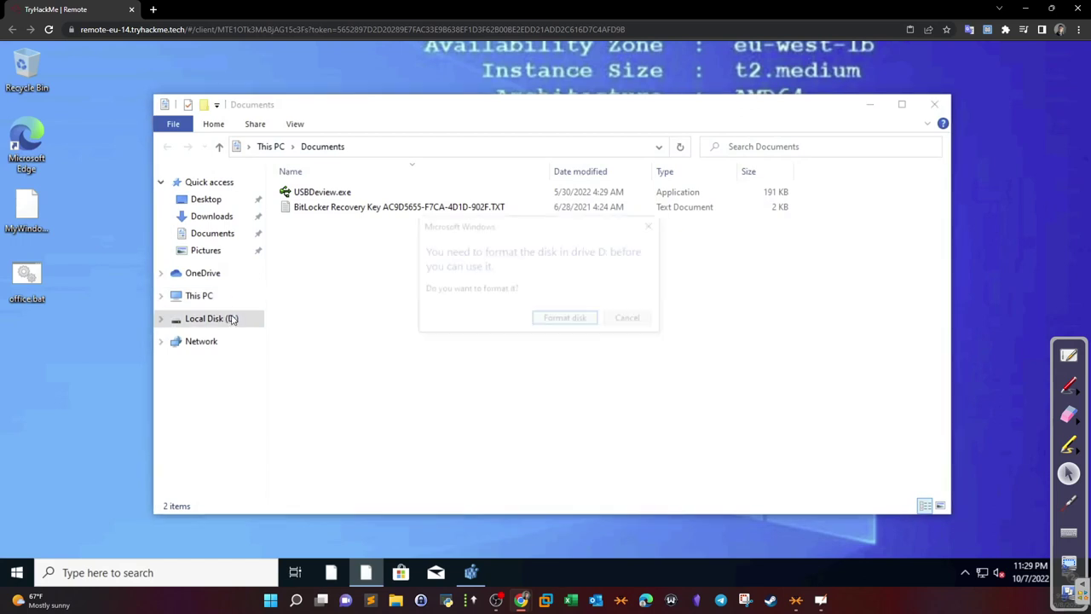
left_click(631, 320)
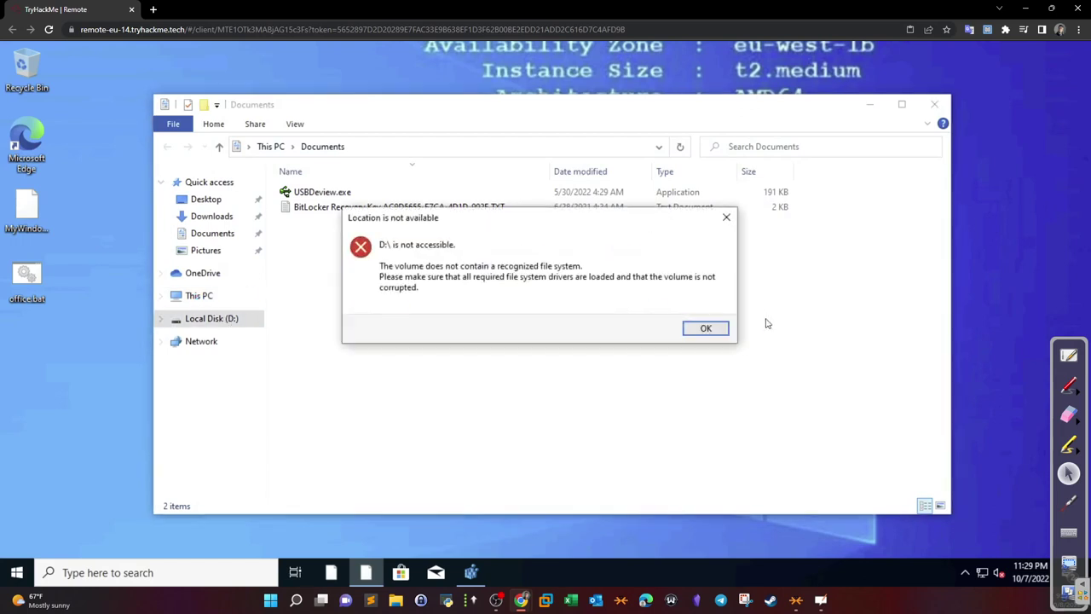
left_click(708, 327)
Browse in File Explorer to the C:\Windows\System32\drivers\etc folder on the remote machine
left_click(198, 296)
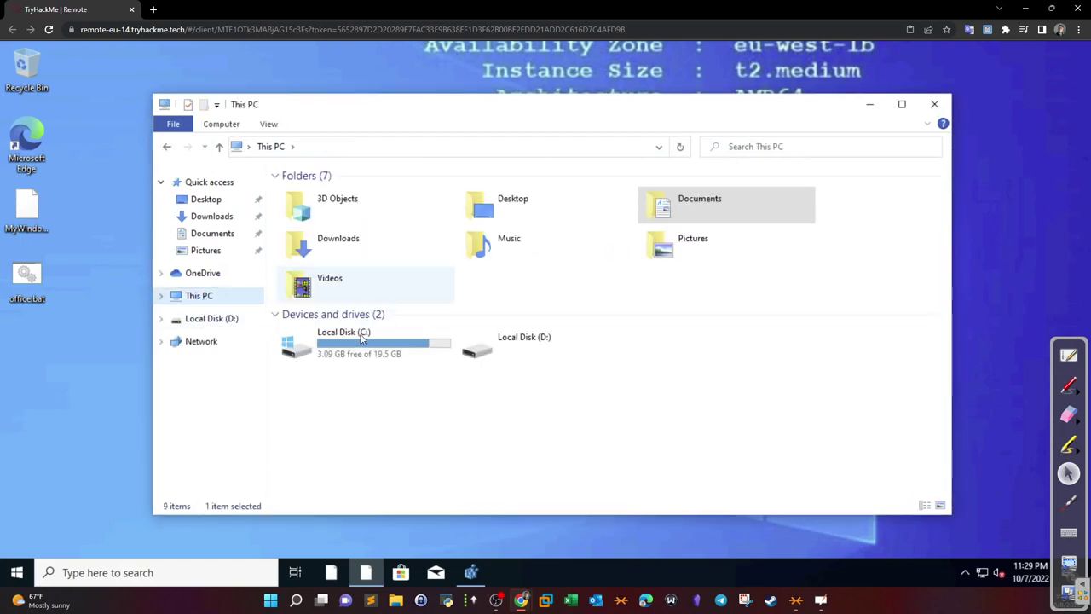
double_click(363, 336)
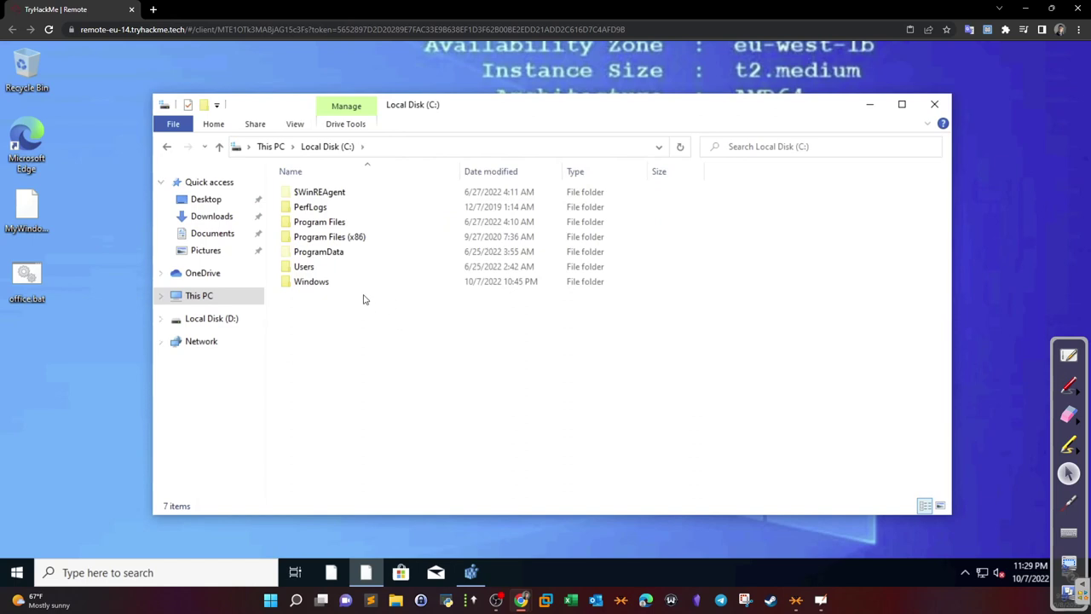
double_click(321, 284)
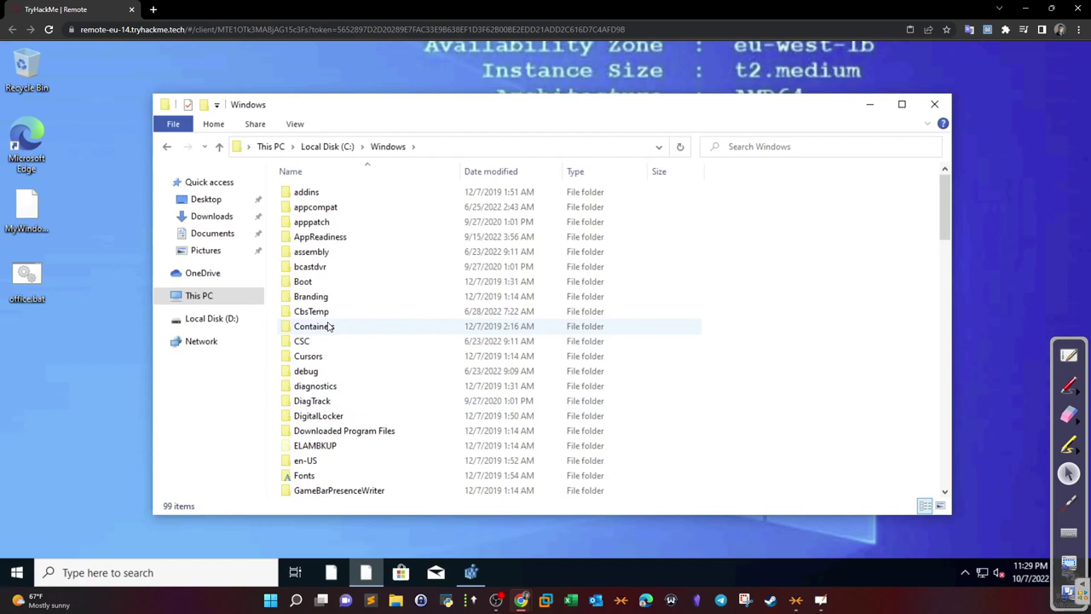
scroll(331, 310, "down", 2)
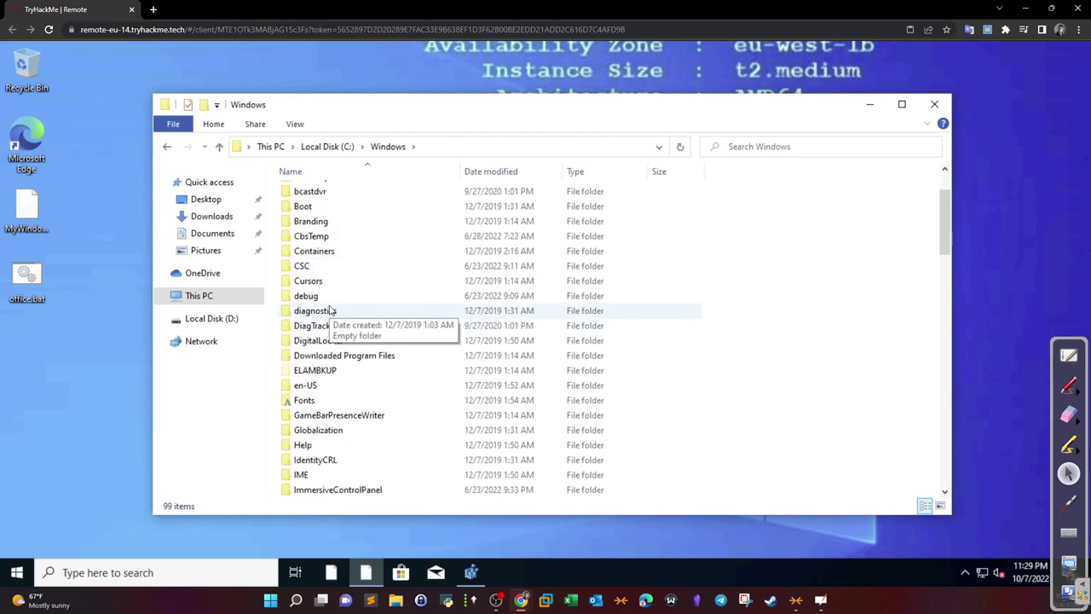
scroll(332, 312, "down", 5)
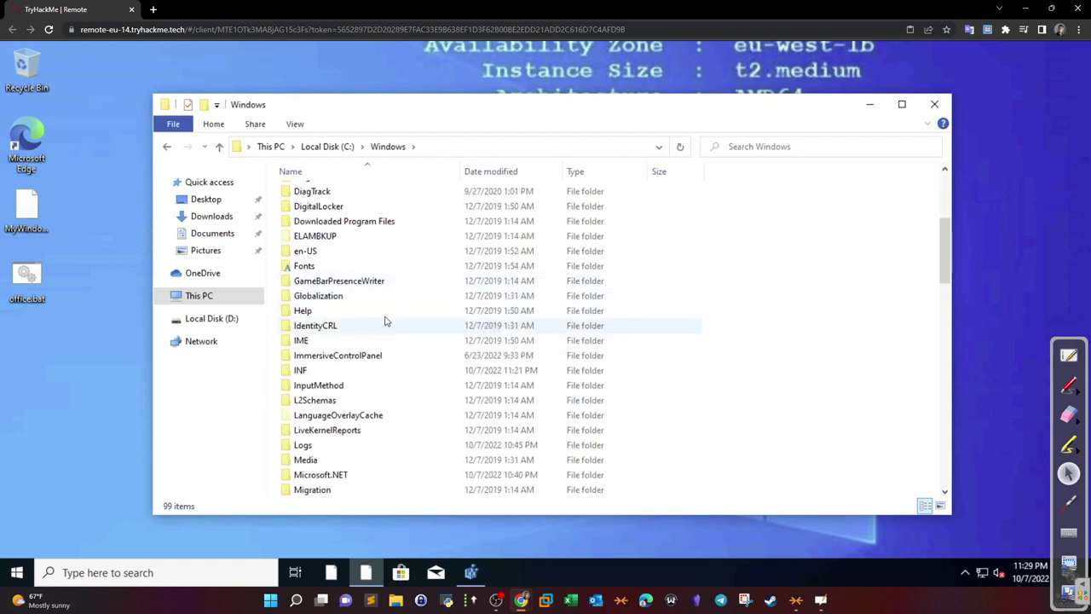
scroll(383, 315, "down", 2)
scroll(383, 314, "up", 9)
scroll(382, 314, "down", 8)
scroll(383, 314, "down", 8)
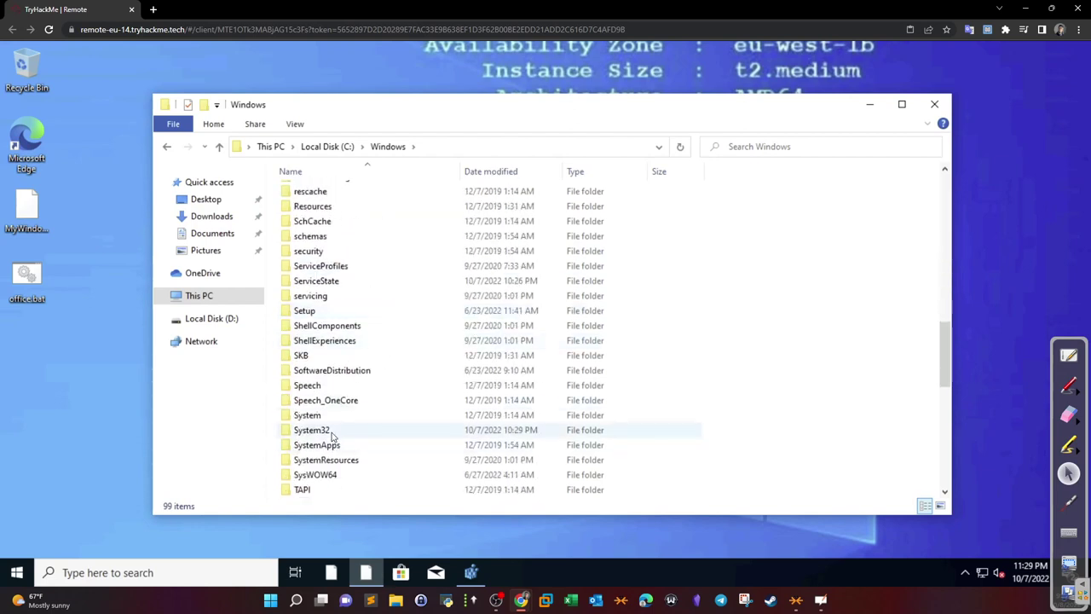
double_click(332, 432)
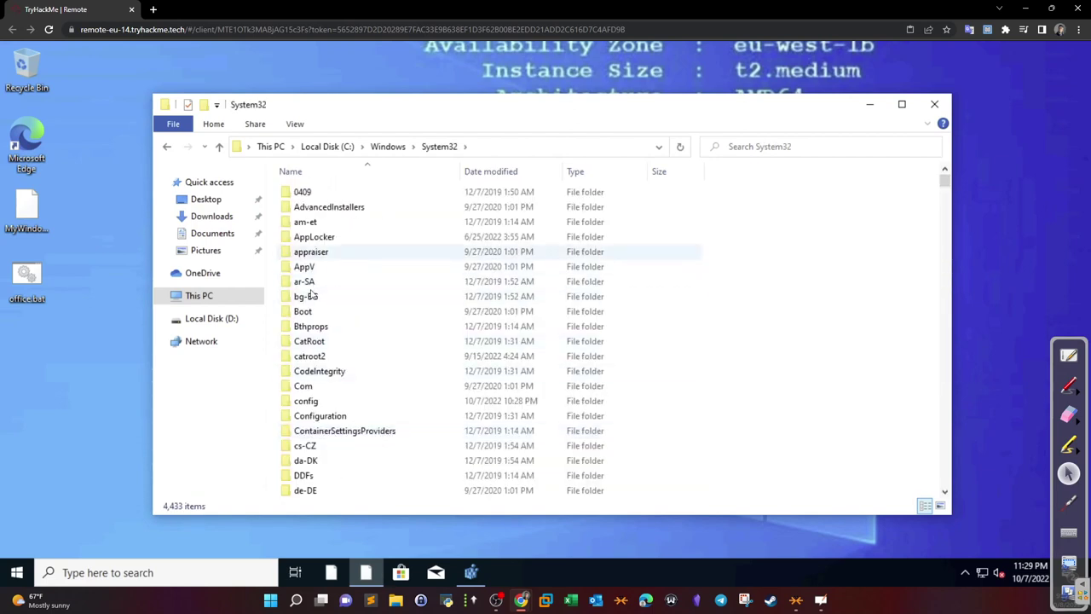
scroll(341, 370, "down", 6)
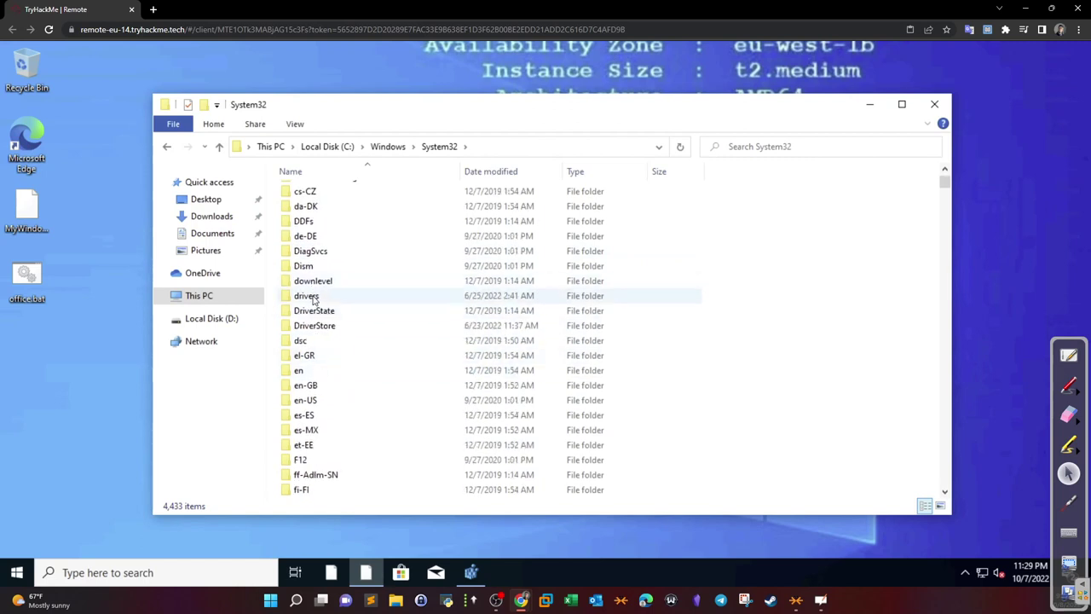
double_click(312, 296)
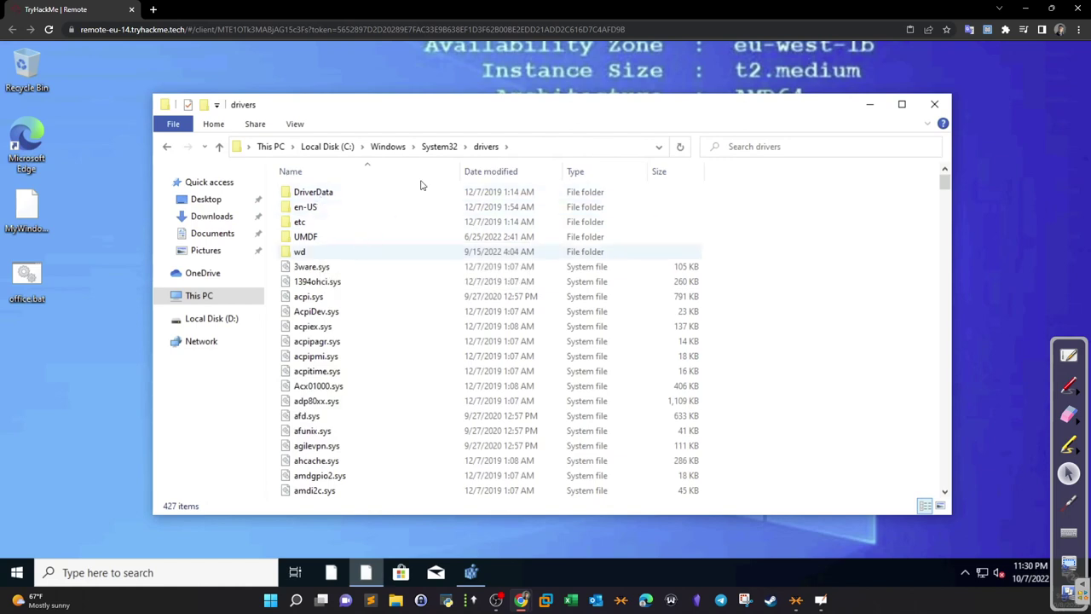
double_click(326, 221)
Open the hosts file from the etc folder in Notepad
left_click(333, 196)
right_click(333, 196)
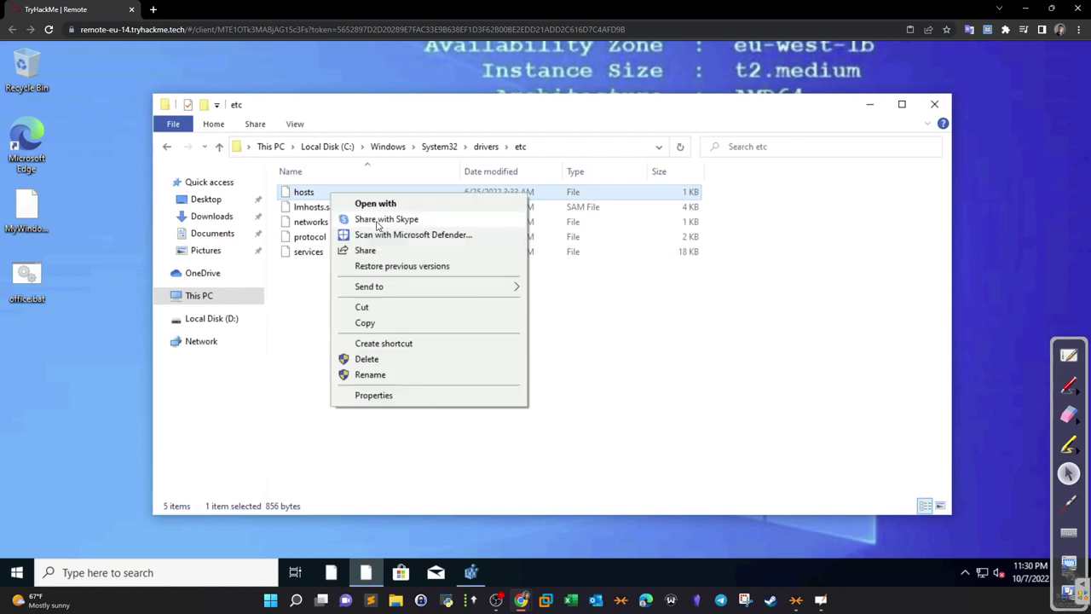
left_click(380, 202)
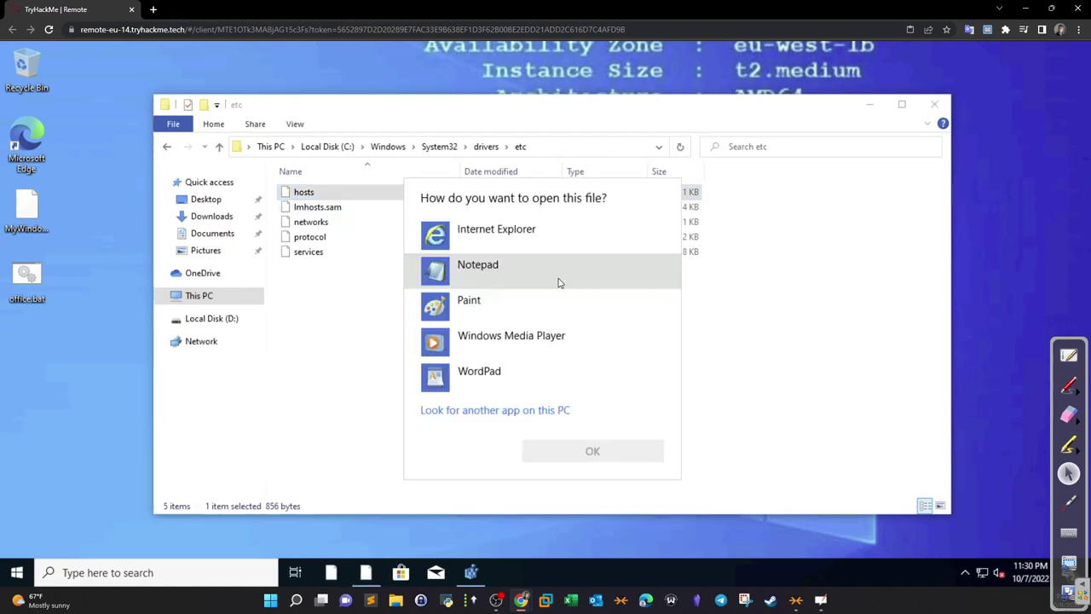
double_click(499, 271)
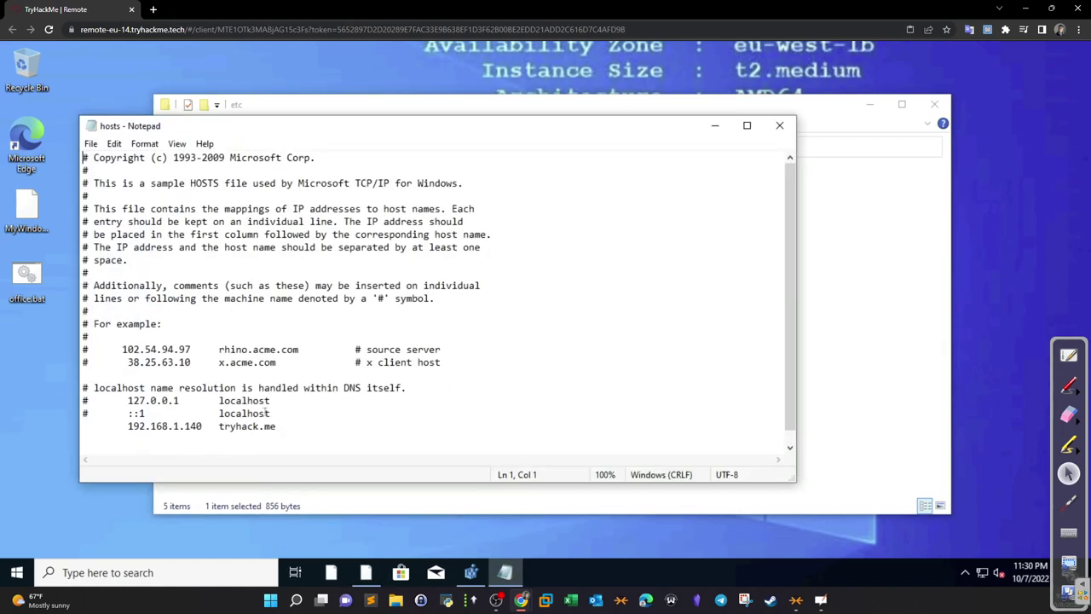
Copy the IP address 192.168.1.140 mapped to tryhack.me and submit it as the hosts file answer in the TryHackMe room
left_click_drag(220, 428, 279, 427)
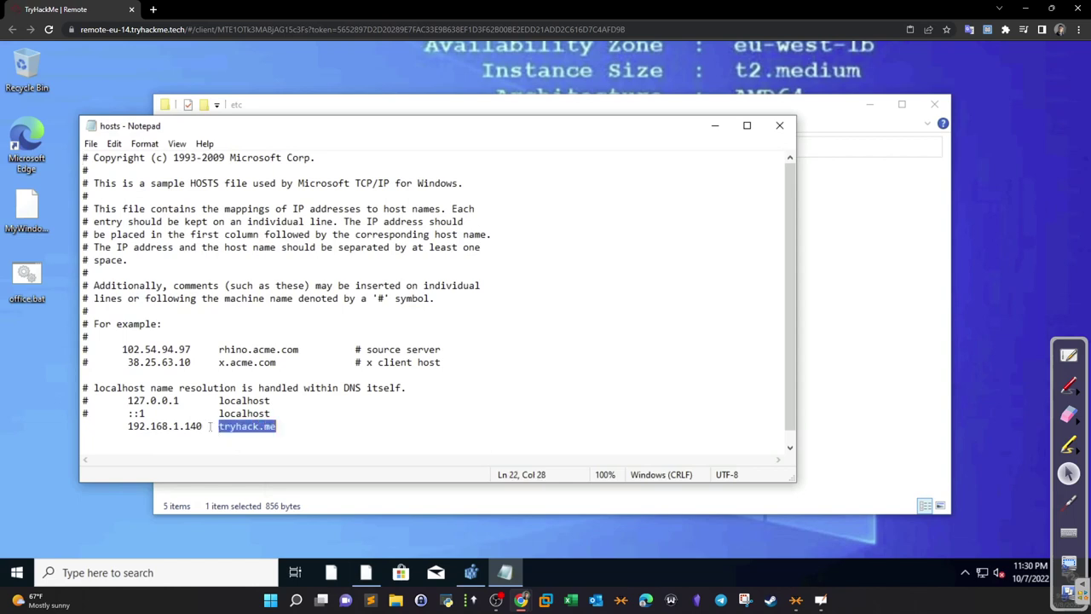
left_click_drag(204, 428, 117, 427)
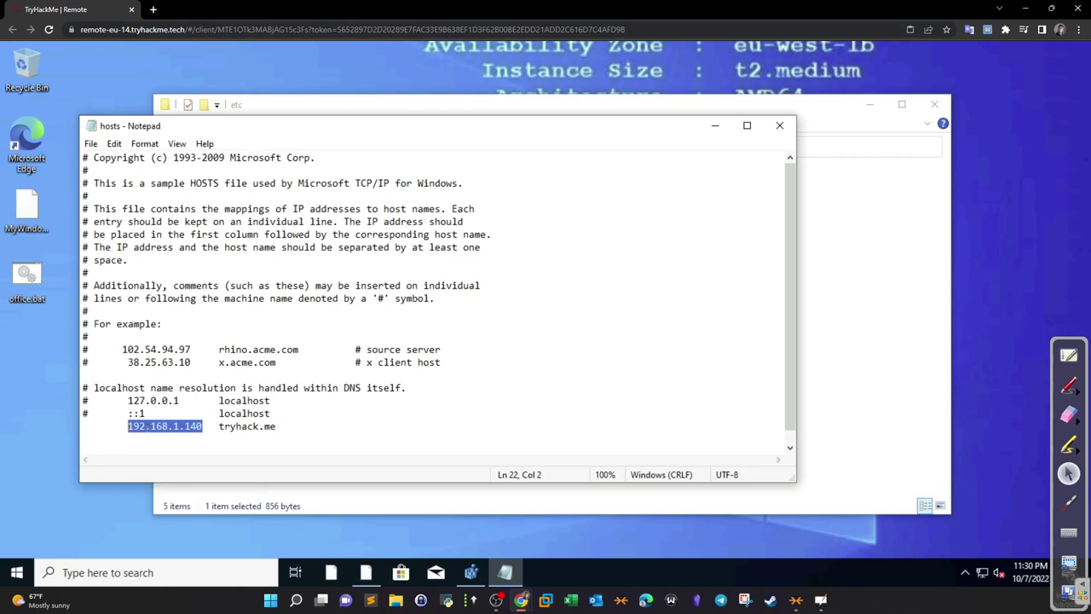
right_click(145, 429)
left_click(185, 260)
key("alt+Tab")
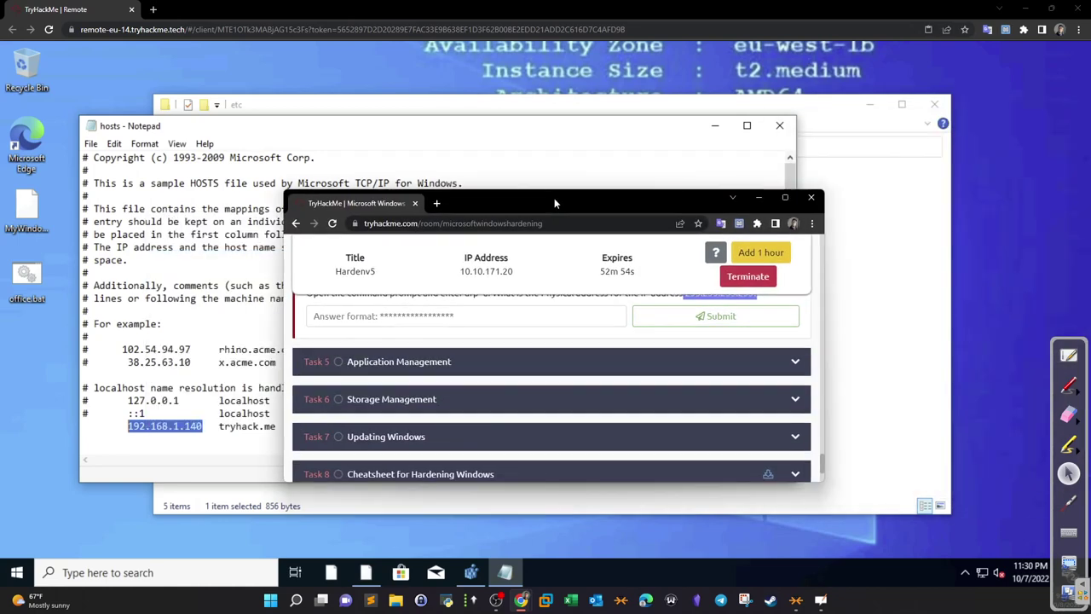
left_click(356, 273)
key("ctrl+v")
left_click(713, 275)
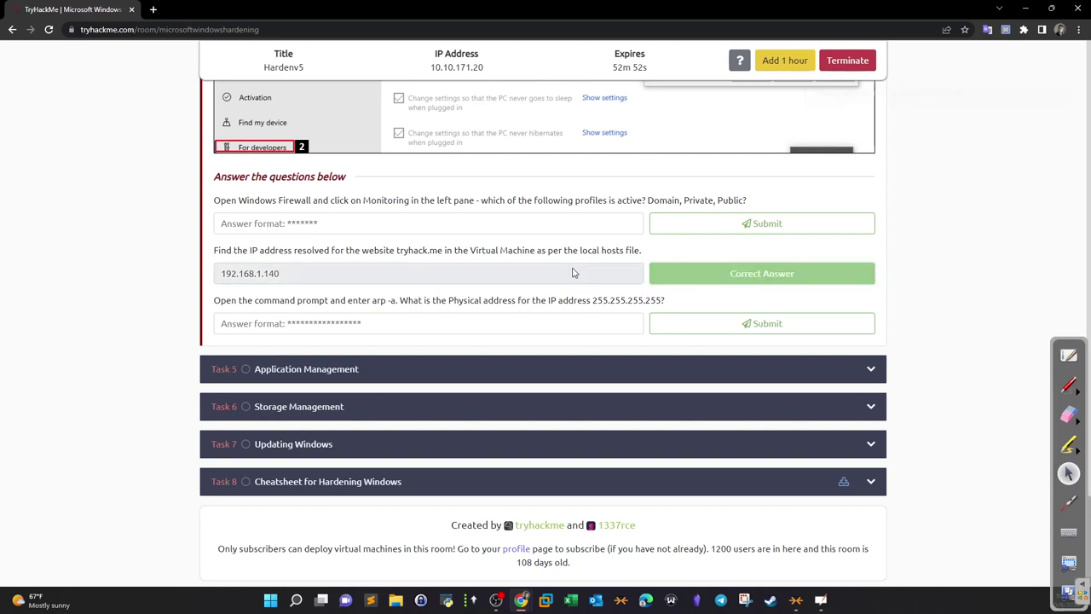
Submit Private as the answer to the active Windows Firewall profile question
left_click(494, 223)
type("Private")
left_click(679, 228)
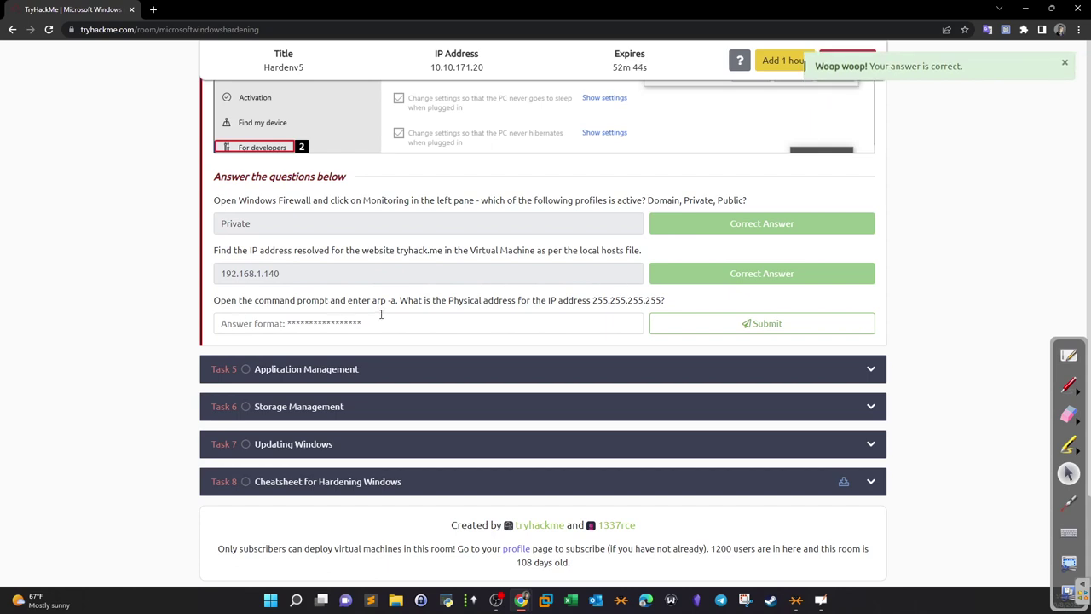
Switch back to the remote machine, open Command Prompt and run arp -a
left_click_drag(398, 300, 371, 299)
key("alt+Tab")
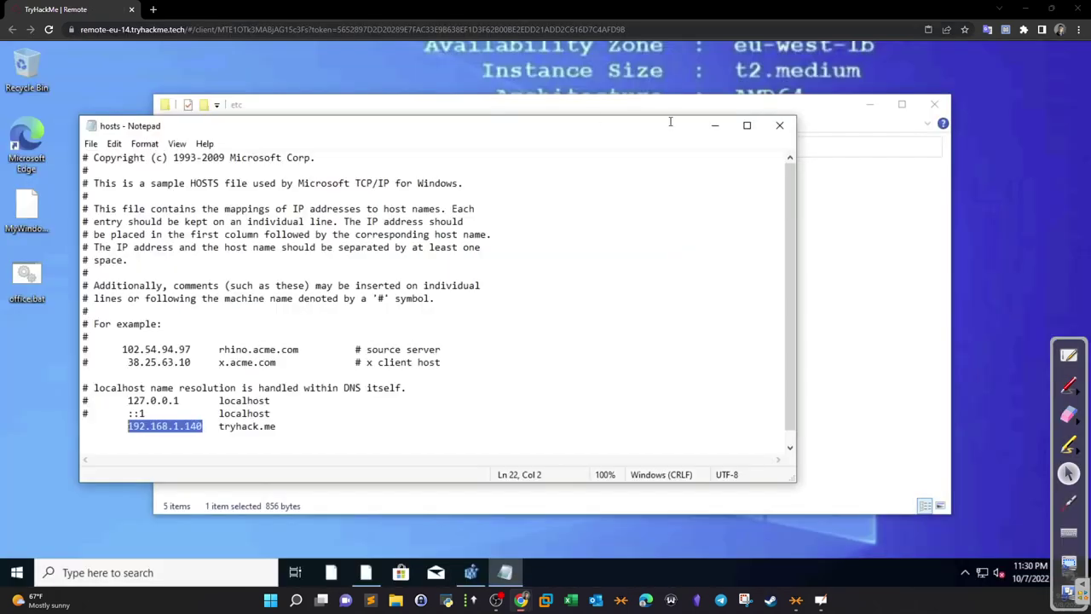
key("alt+Tab")
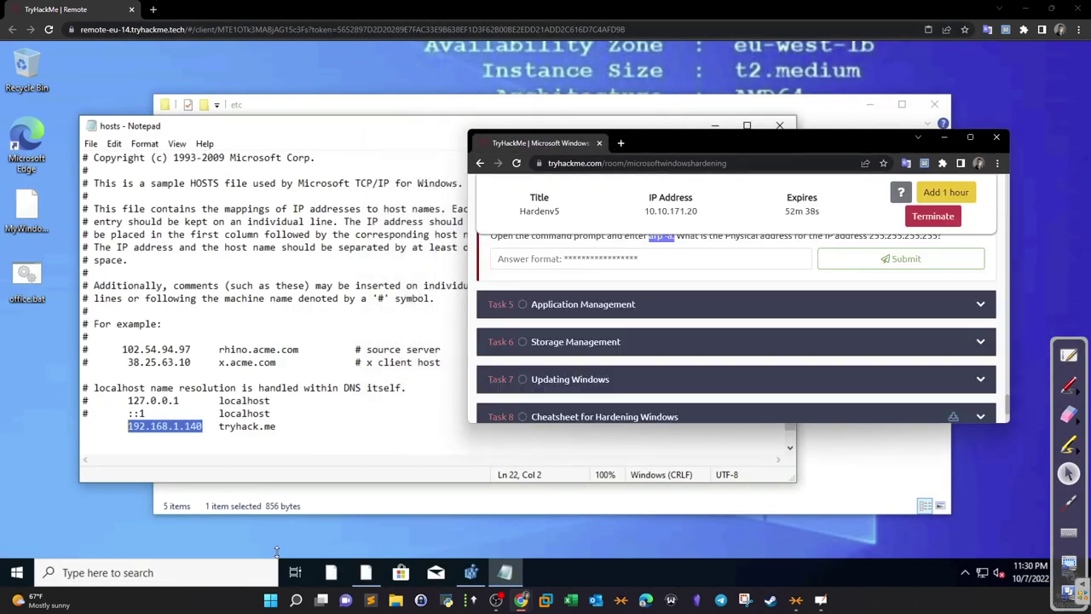
left_click(264, 572)
type("cmd")
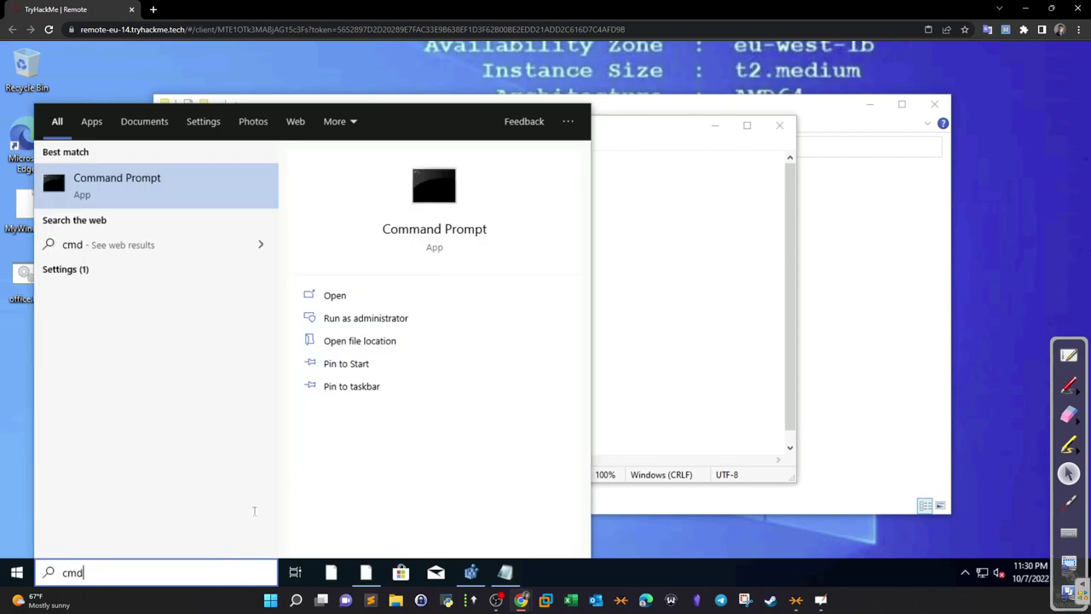
left_click(214, 195)
type("arp -a")
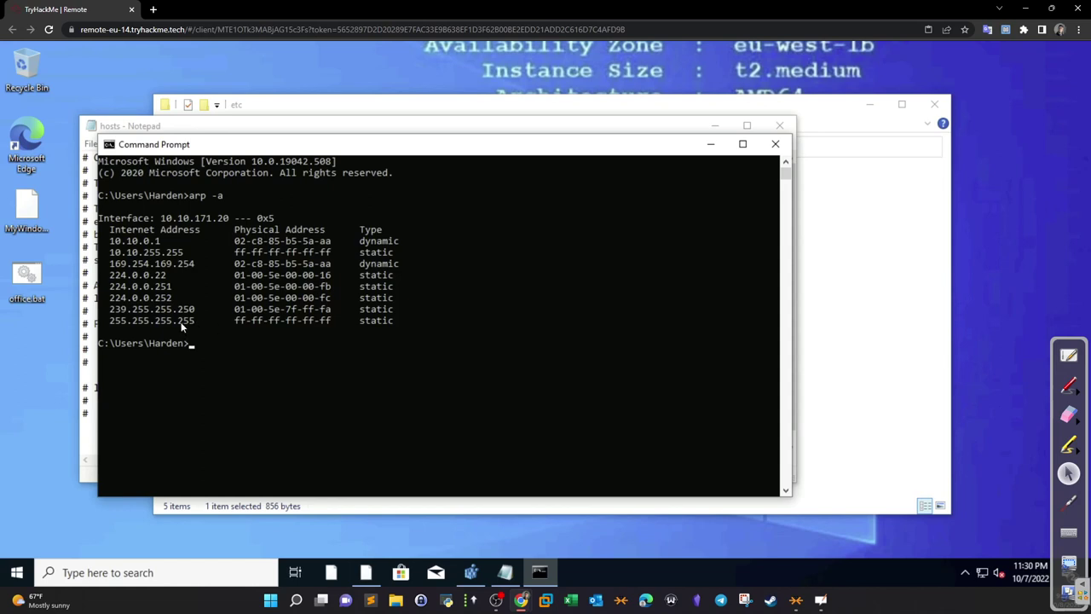
Copy the physical address ff-ff-ff-ff-ff-ff for 255.255.255.255, submit it as the ARP answer in TryHackMe and maximize the room window
left_click_drag(192, 322, 109, 324)
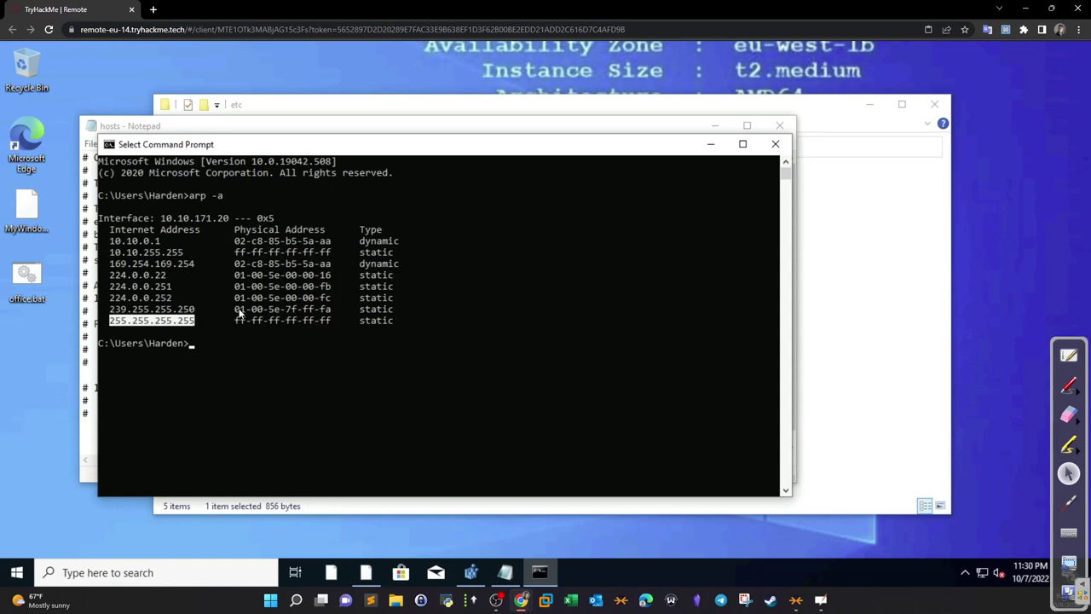
left_click_drag(235, 320, 329, 325)
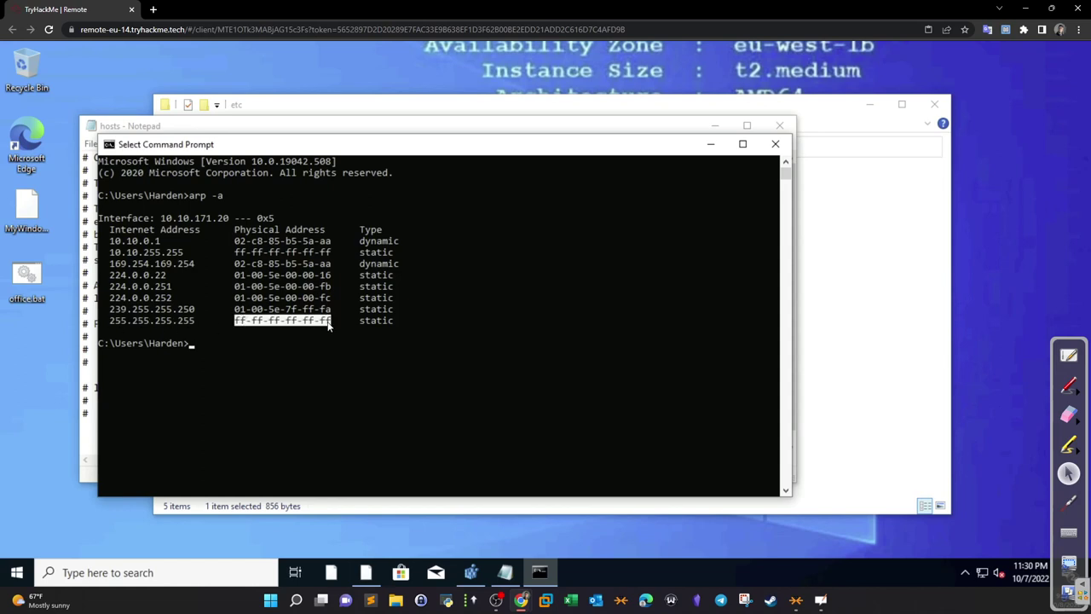
right_click(329, 325)
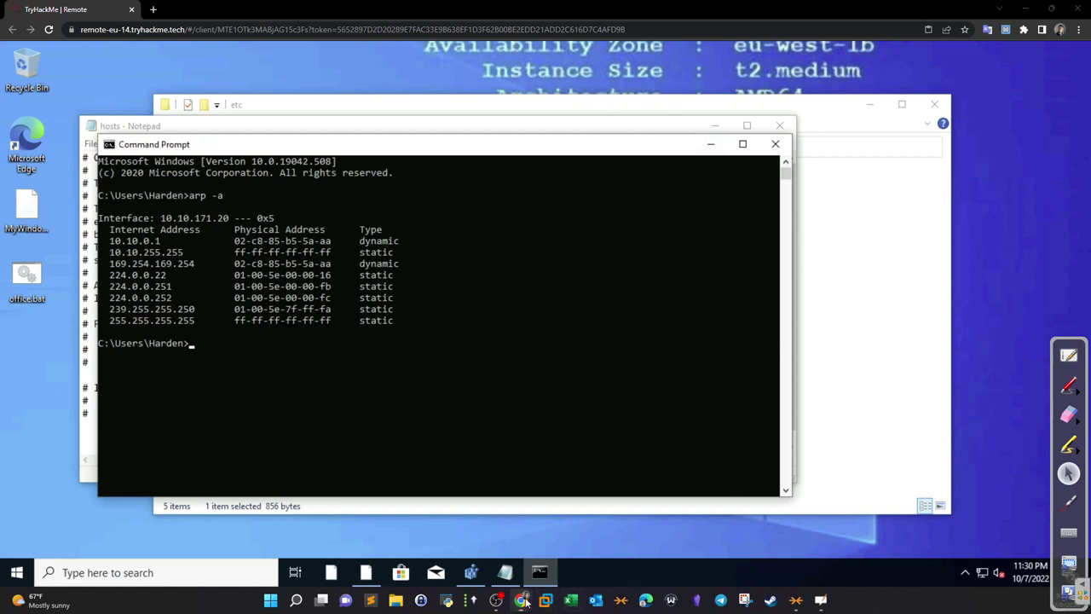
left_click(571, 546)
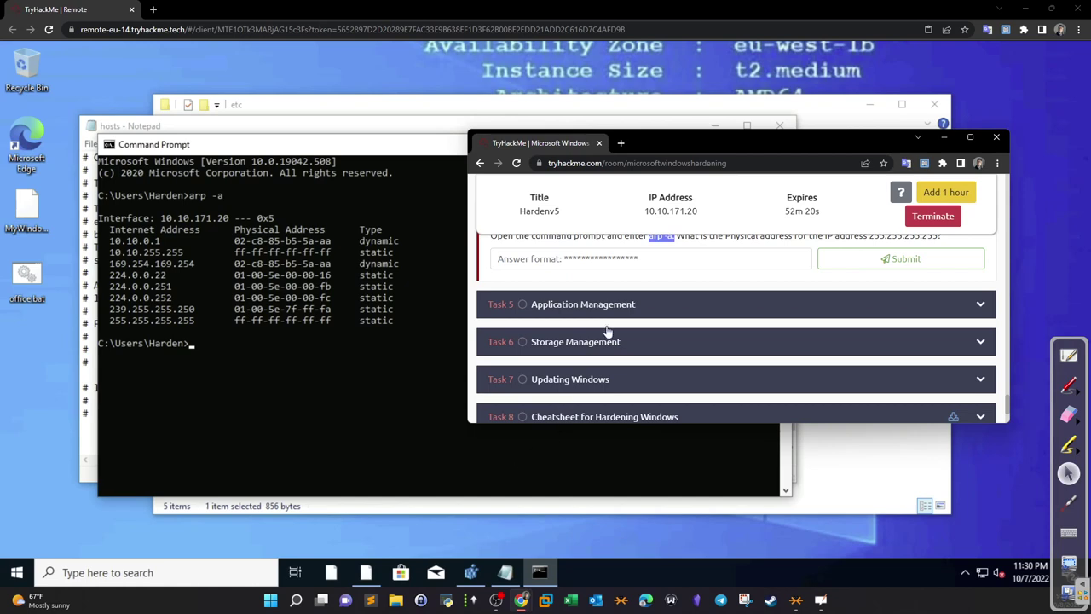
left_click(685, 259)
key("ctrl+v")
left_click(835, 255)
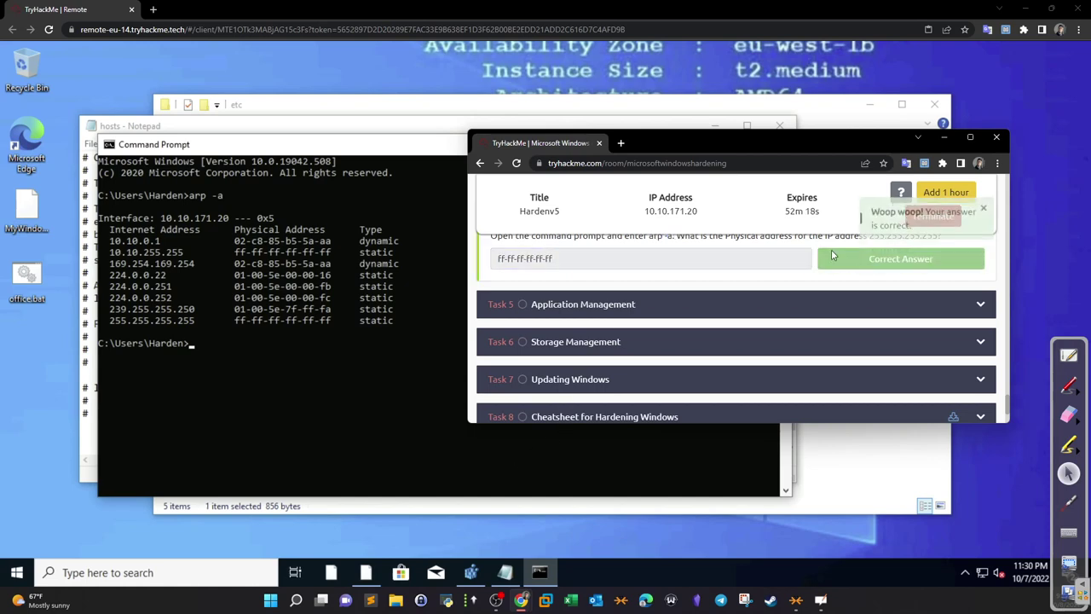
key("super+Up")
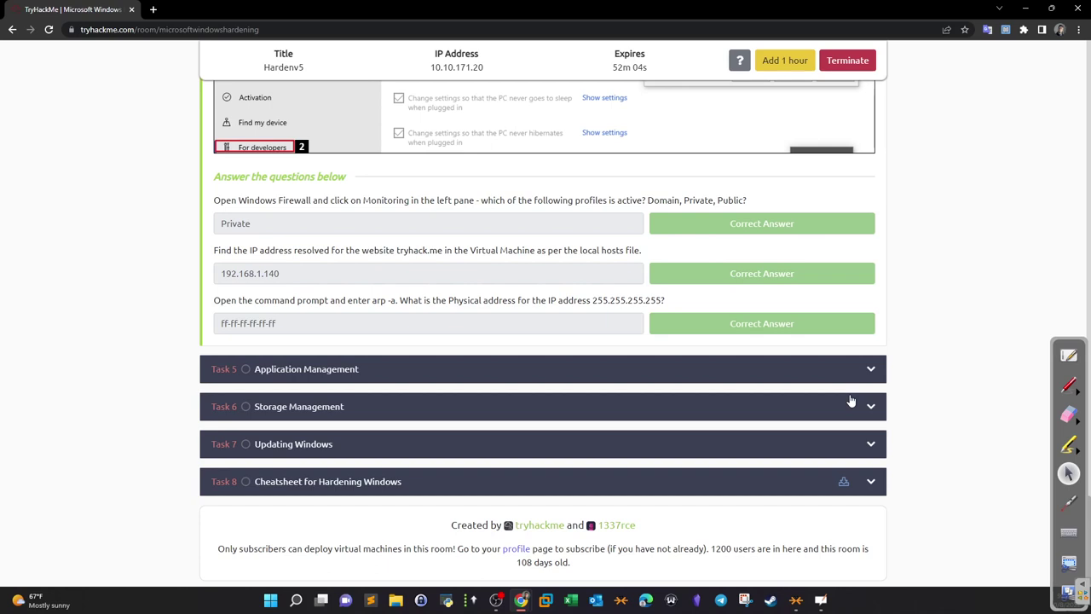
Switch to the OpenBoard whiteboard and, on page 1, underline the App and Storage items in white
left_click(823, 602)
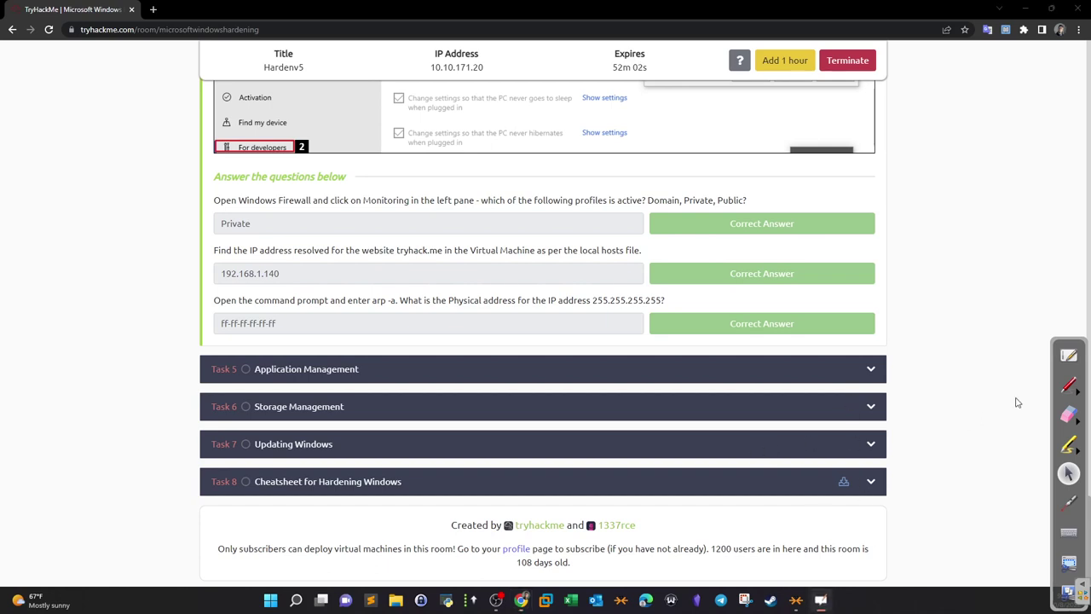
left_click(1067, 356)
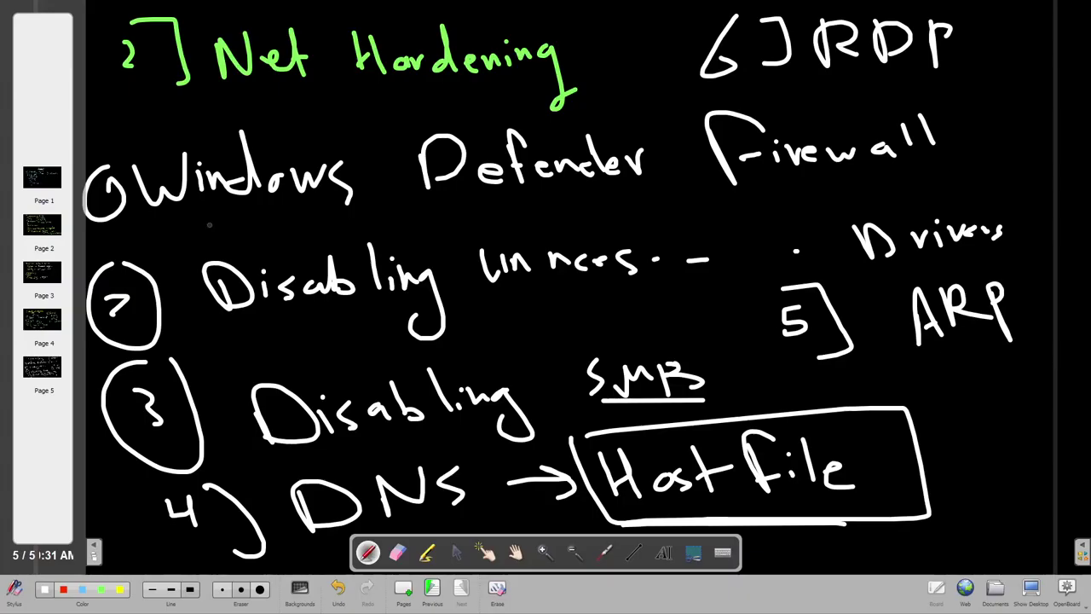
left_click(48, 188)
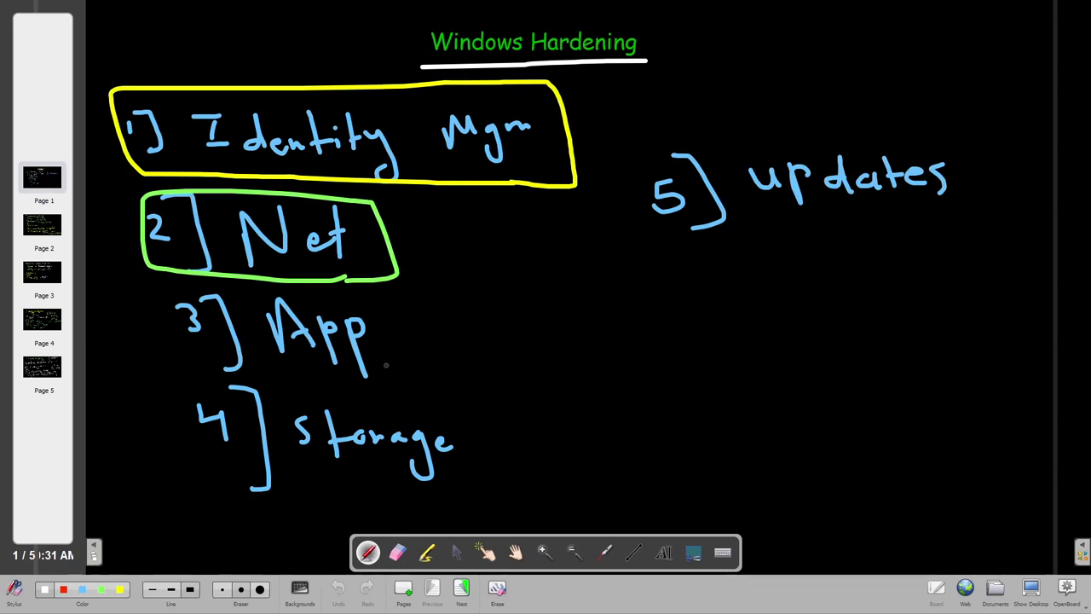
left_click_drag(113, 345, 404, 368)
left_click_drag(473, 492, 209, 455)
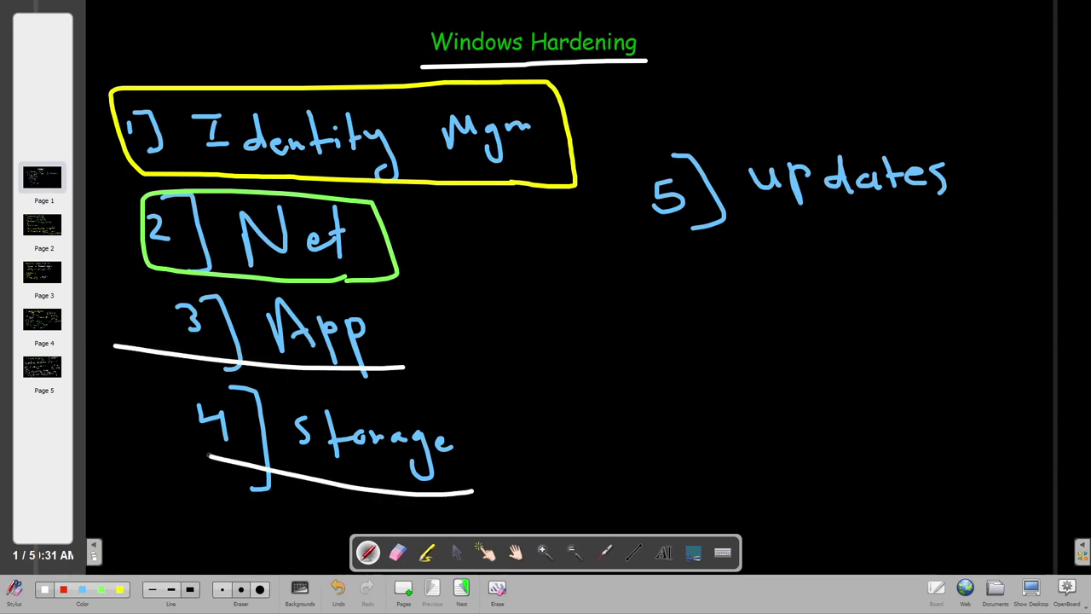